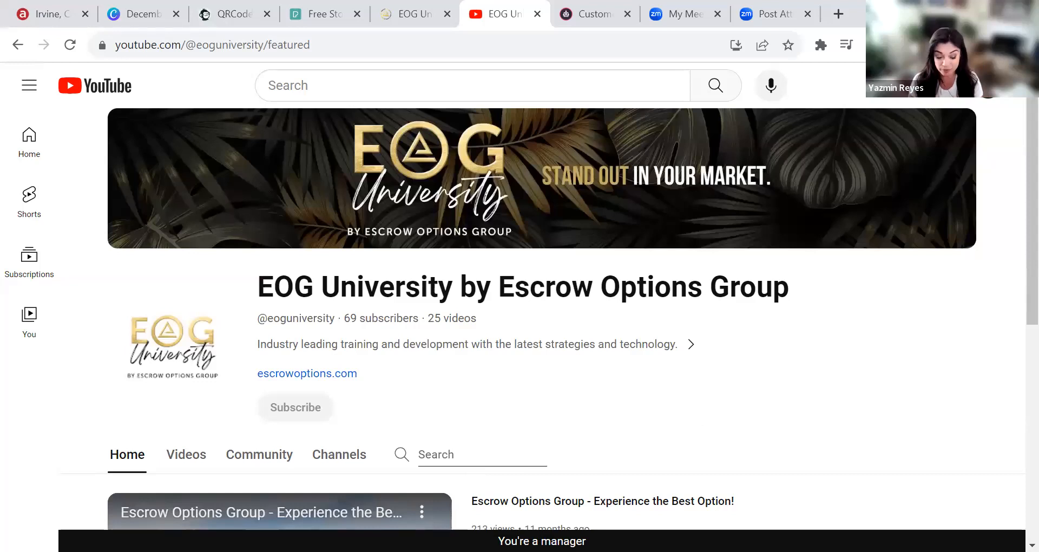
Step: Switch from the YouTube channel to the eoguniversity.com Training Schedule tab
left_click(440, 13)
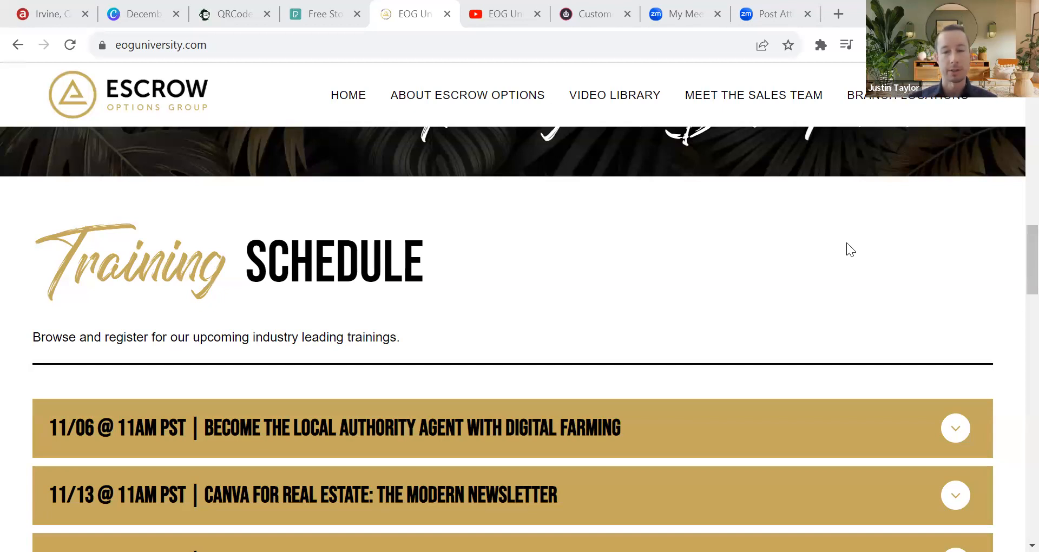
scroll(633, 321, "down", 3)
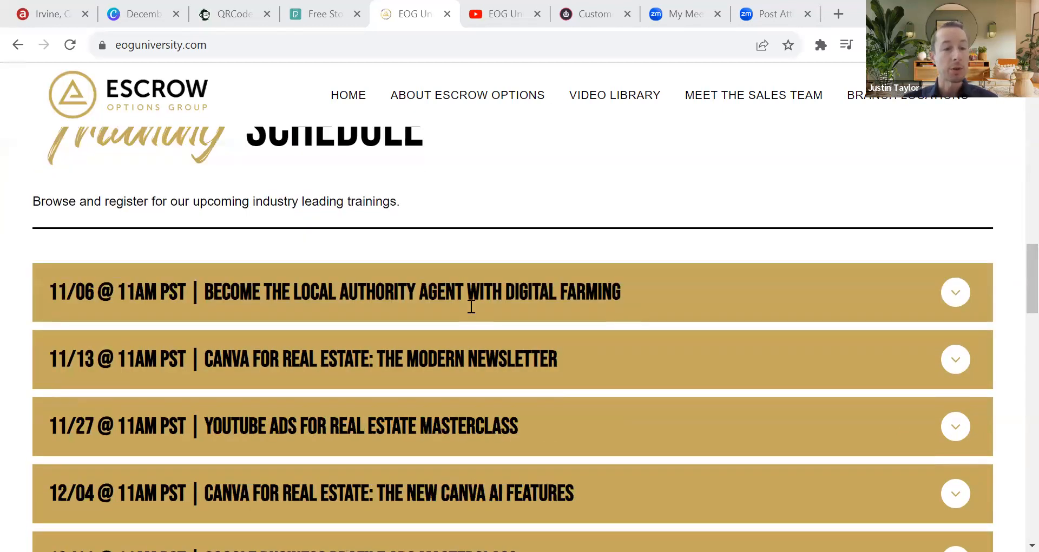
scroll(470, 300, "down", 1)
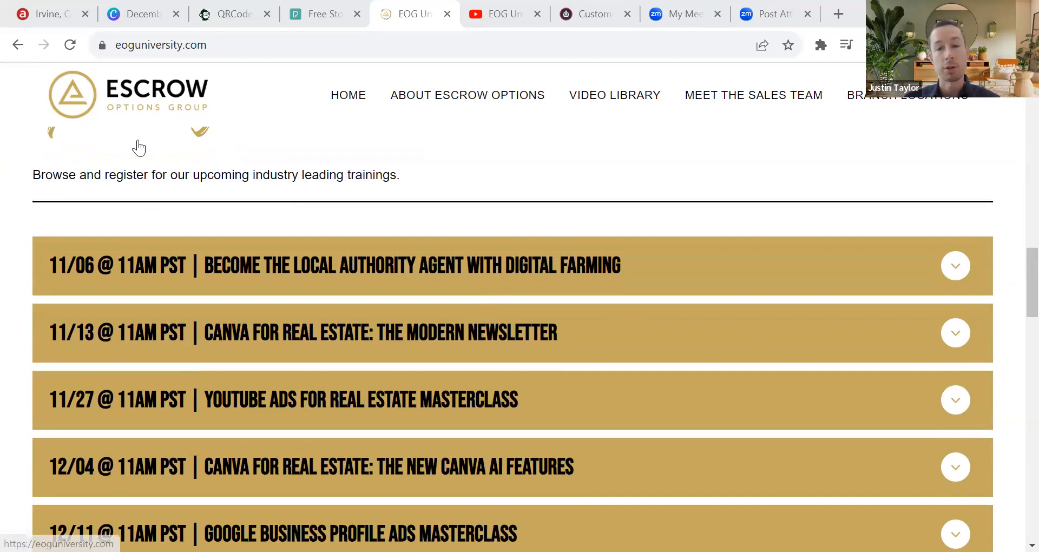
scroll(323, 279, "down", 1)
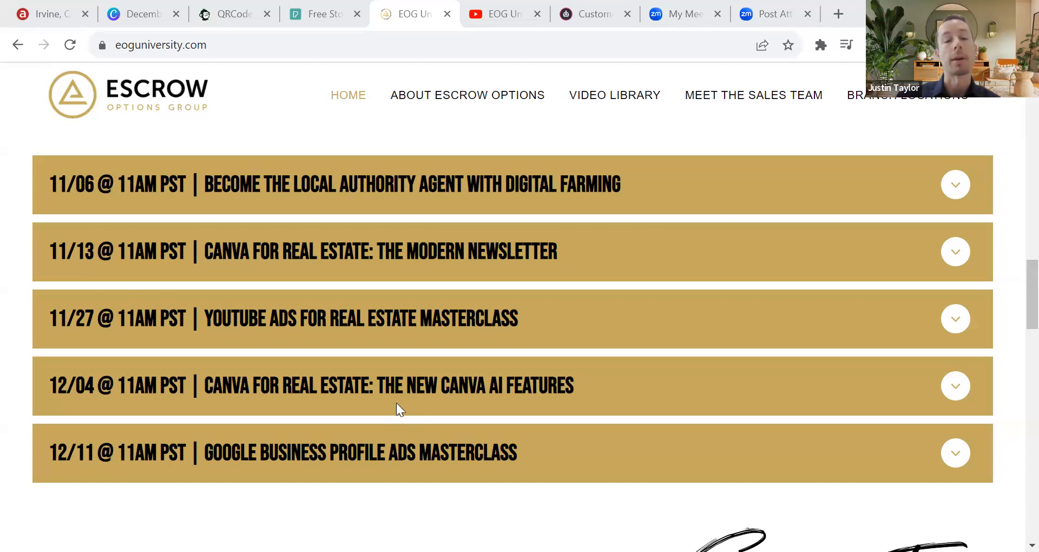
Step: Expand the 12/11 Google Business Profile training details after checking the 12/04 Canva AI entry
scroll(399, 409, "down", 2)
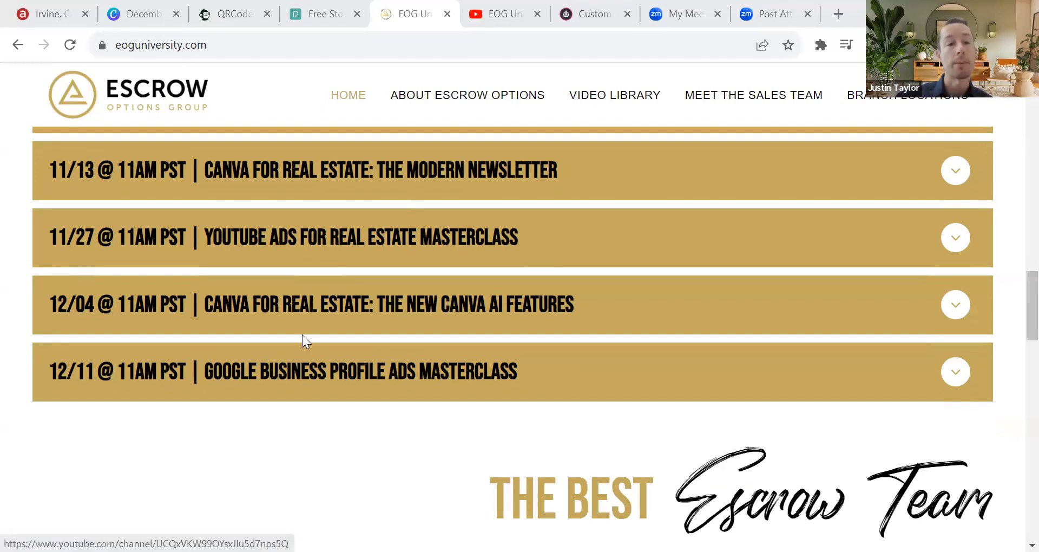
left_click(297, 358)
scroll(295, 355, "down", 2)
left_click(296, 219)
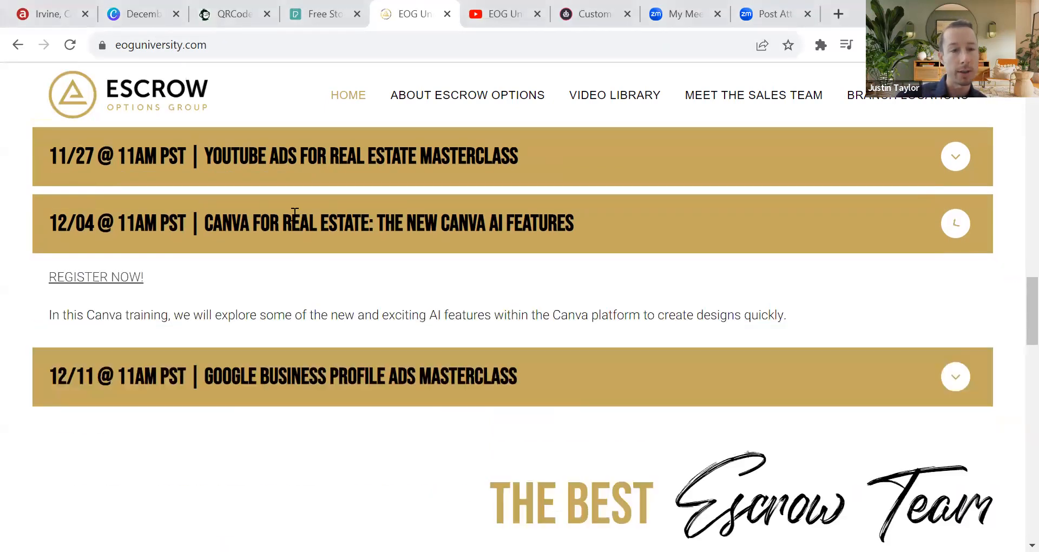
left_click(295, 214)
left_click(184, 300)
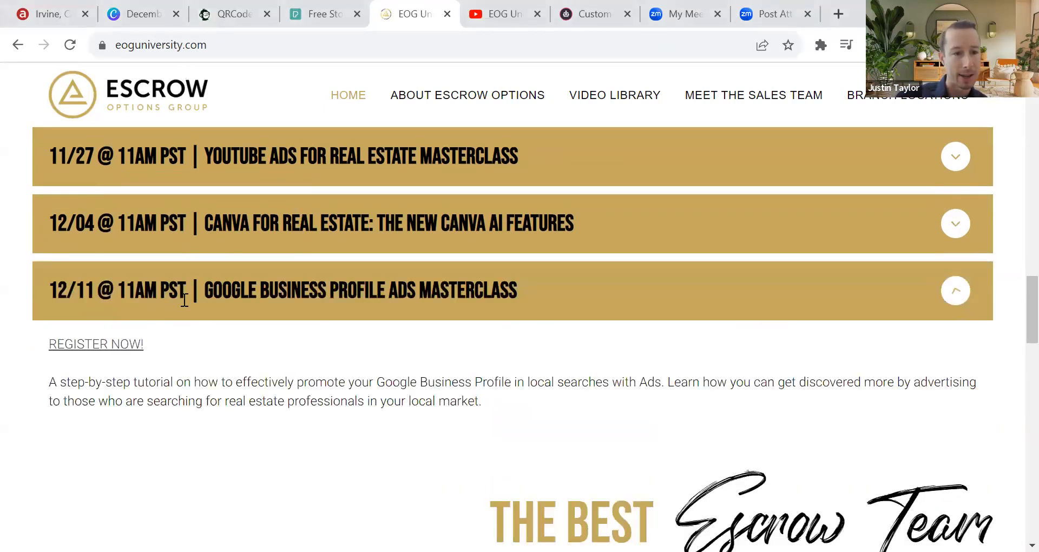
Step: Preview the masterclass's Zoom registration page, then close it and return to the page top
left_click(120, 349)
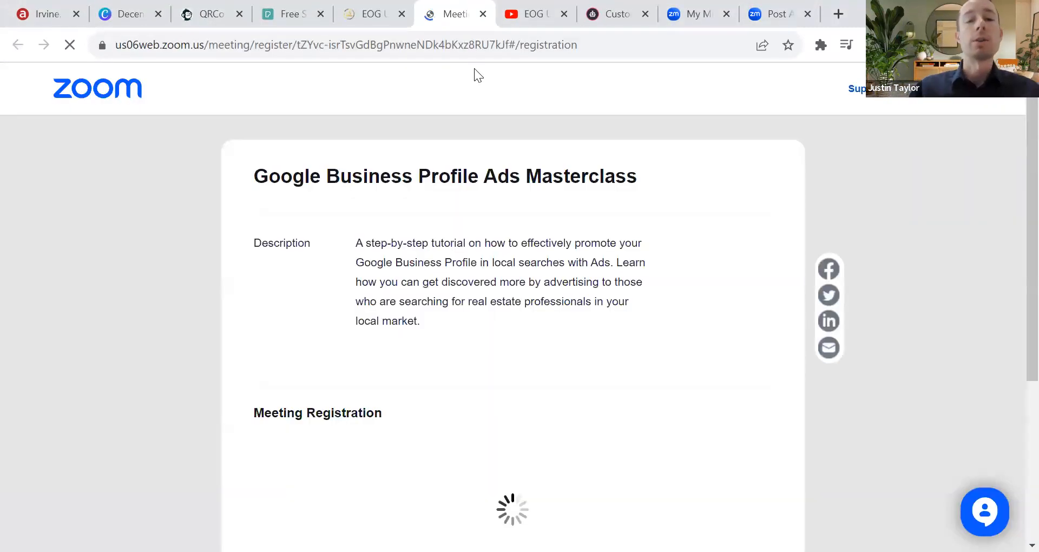
left_click(483, 13)
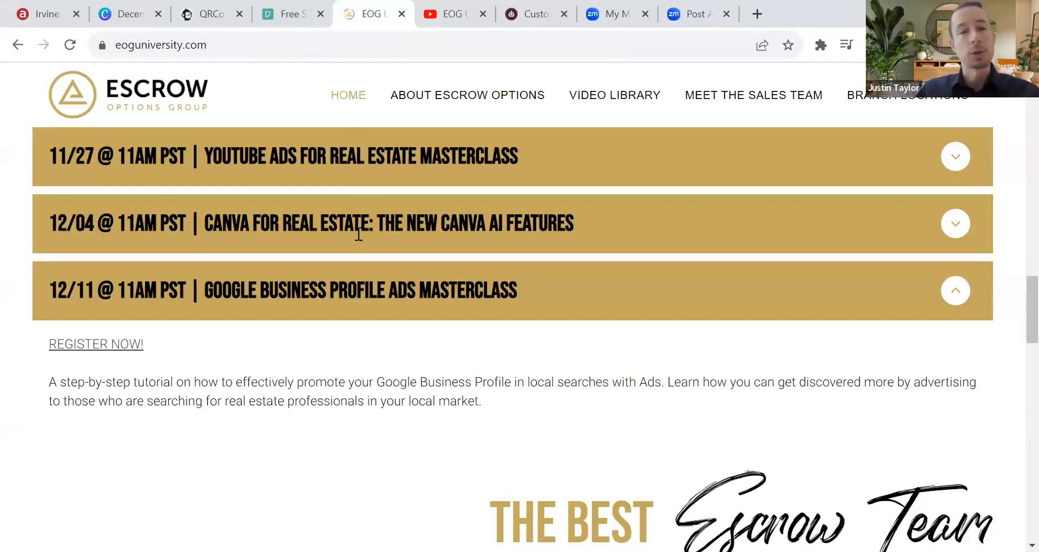
scroll(431, 192, "up", 15)
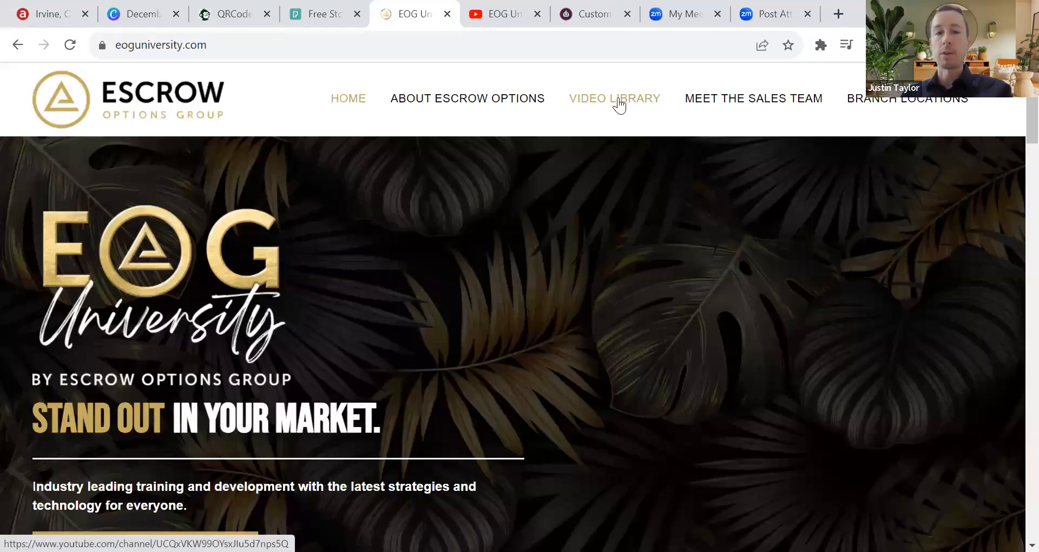
Step: Close the EOG University YouTube tab and switch to the December Newsletter 2023 Canva tab
left_click(511, 16)
left_click(534, 19)
left_click(399, 18)
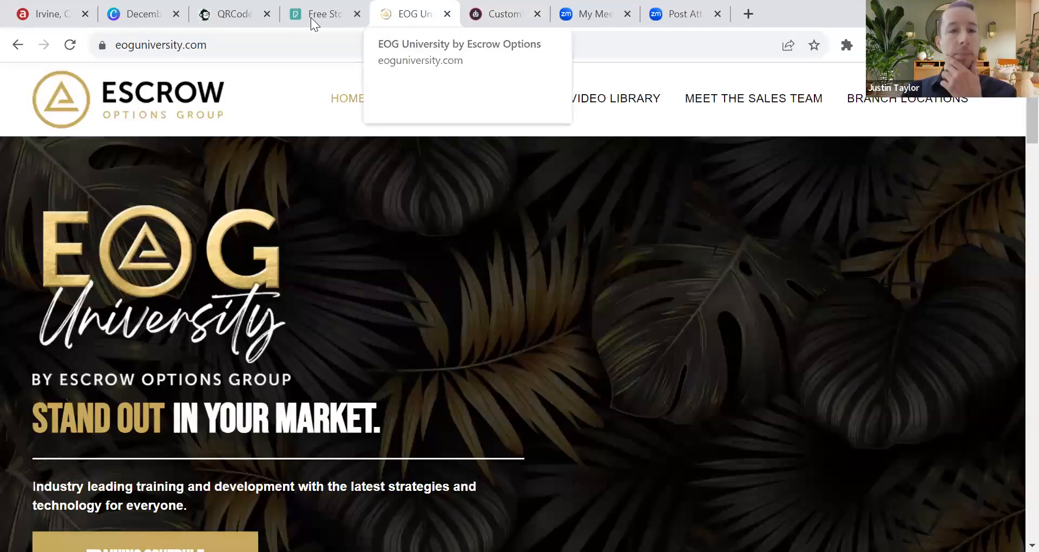
left_click(134, 13)
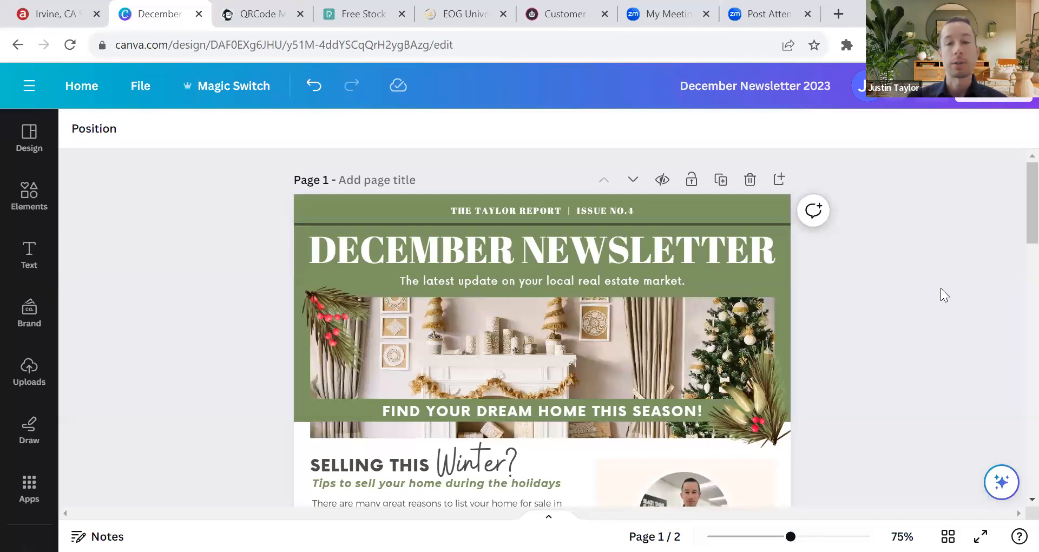
Step: Create a public template link for the newsletter from Share and copy it
scroll(939, 292, "down", 10)
scroll(877, 278, "down", 5)
scroll(867, 260, "up", 15)
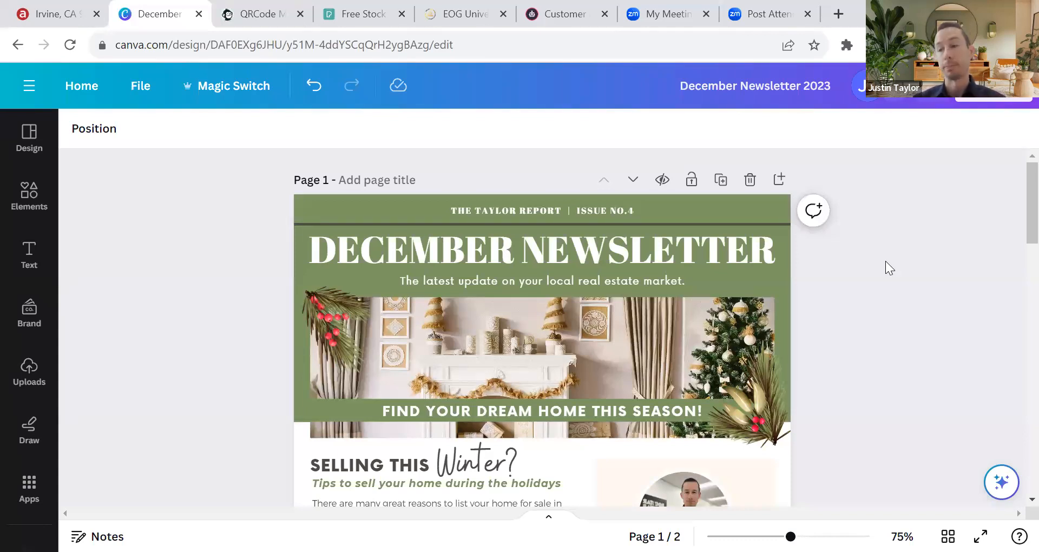
left_click(997, 104)
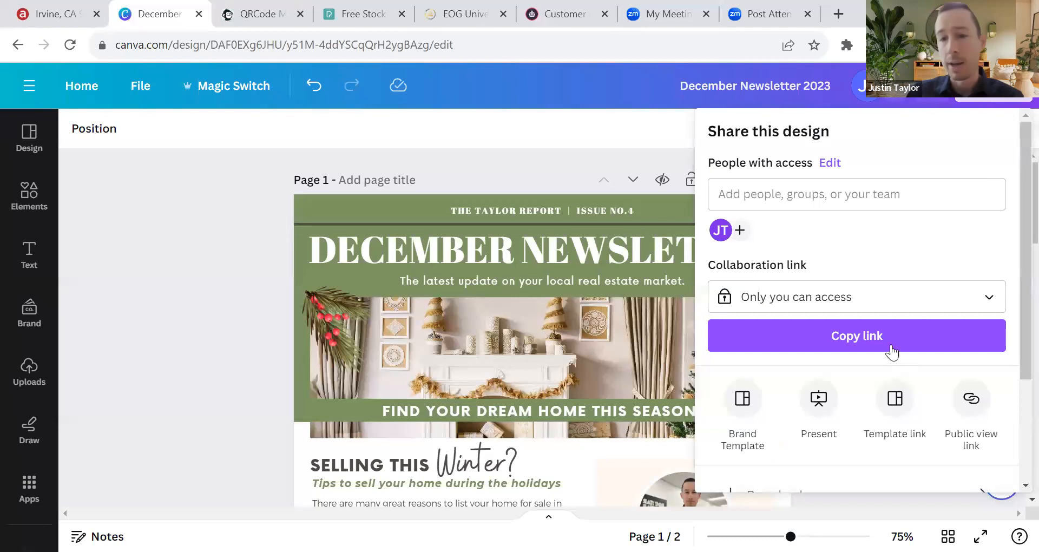
left_click(893, 399)
left_click(873, 449)
left_click(982, 441)
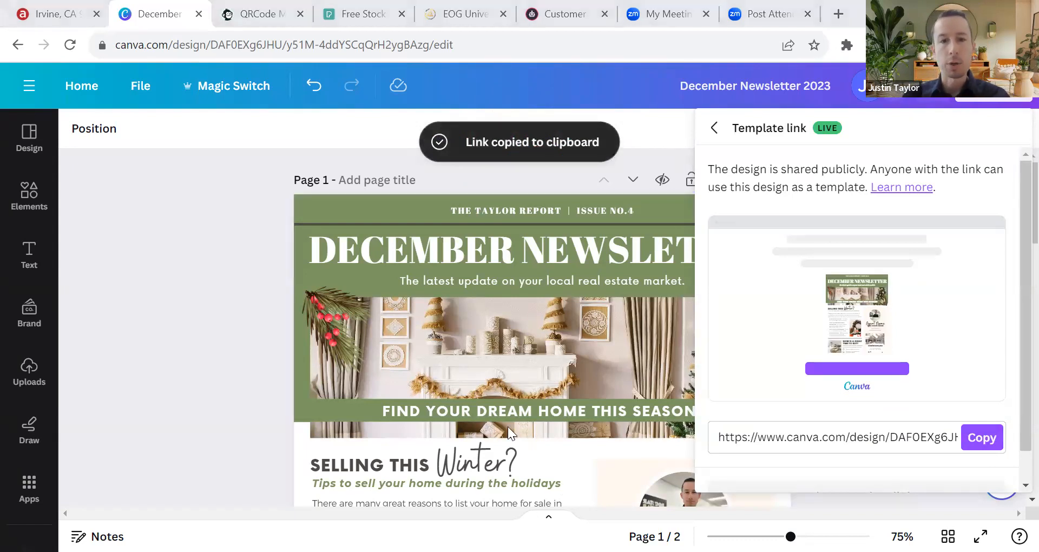
Step: Test the copied template link in a new tab, then close that tab and the link panel
left_click(838, 15)
key("ctrl+v")
key("Return")
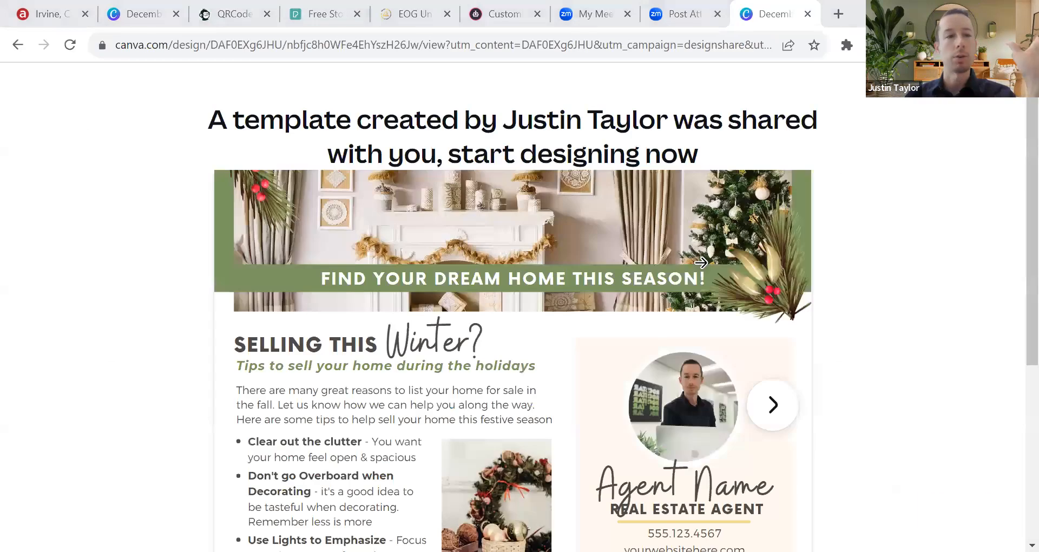
scroll(585, 384, "down", 5)
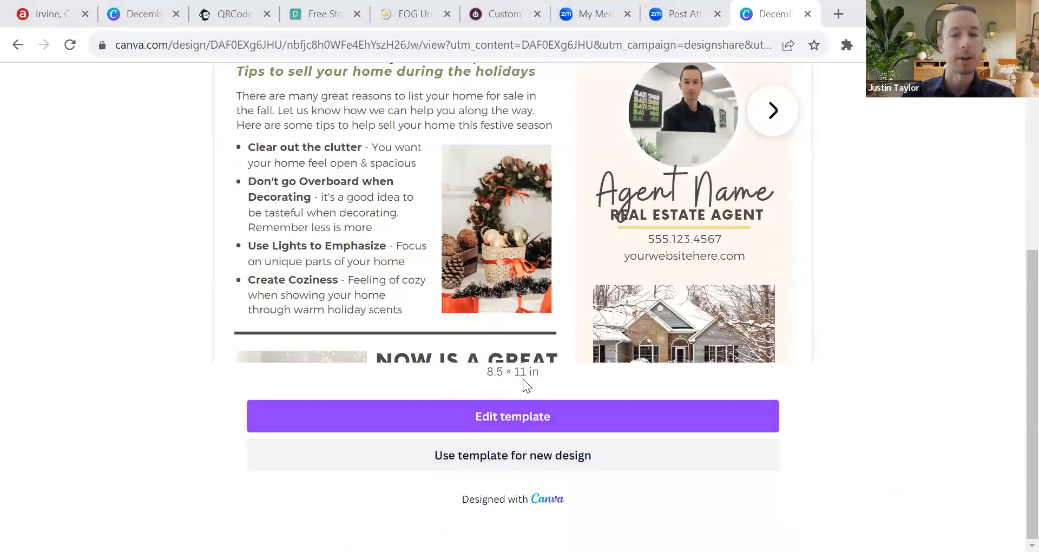
scroll(768, 393, "up", 5)
scroll(590, 134, "down", 5)
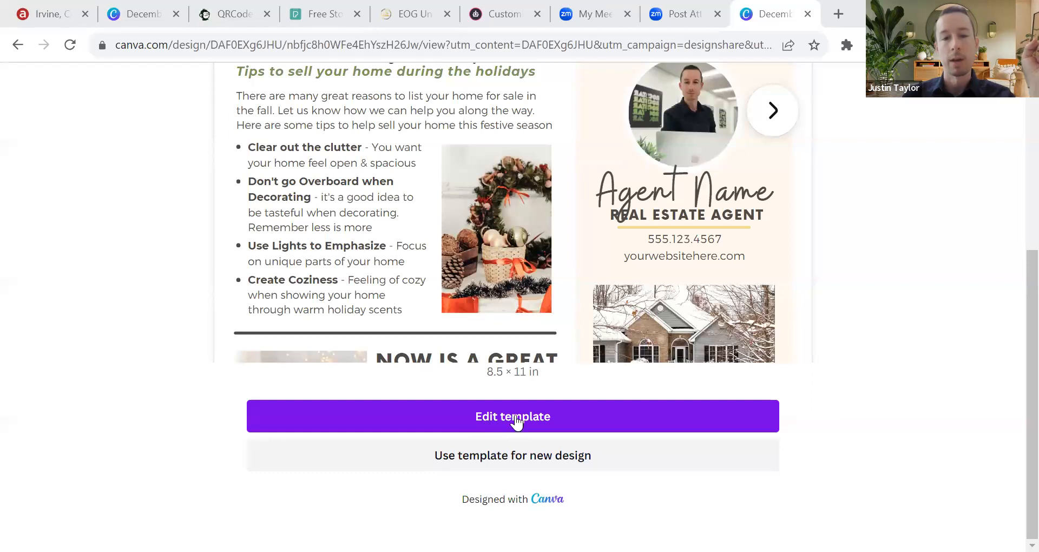
left_click(542, 419)
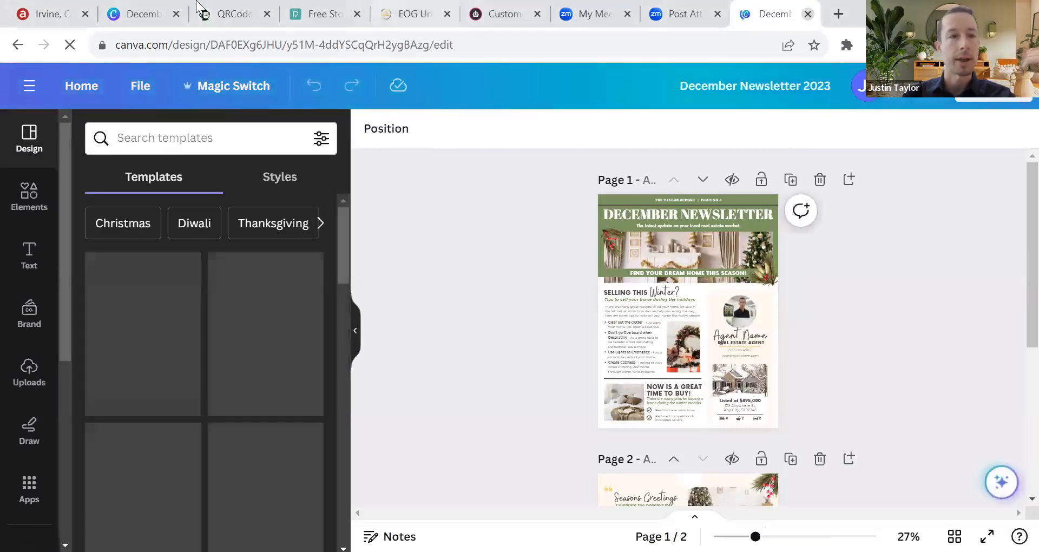
left_click(808, 14)
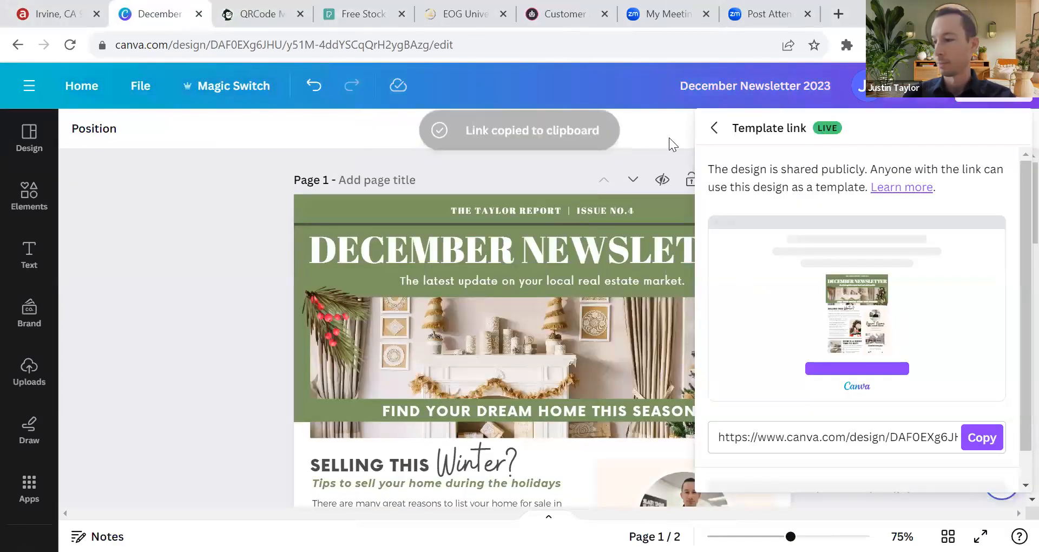
left_click(670, 139)
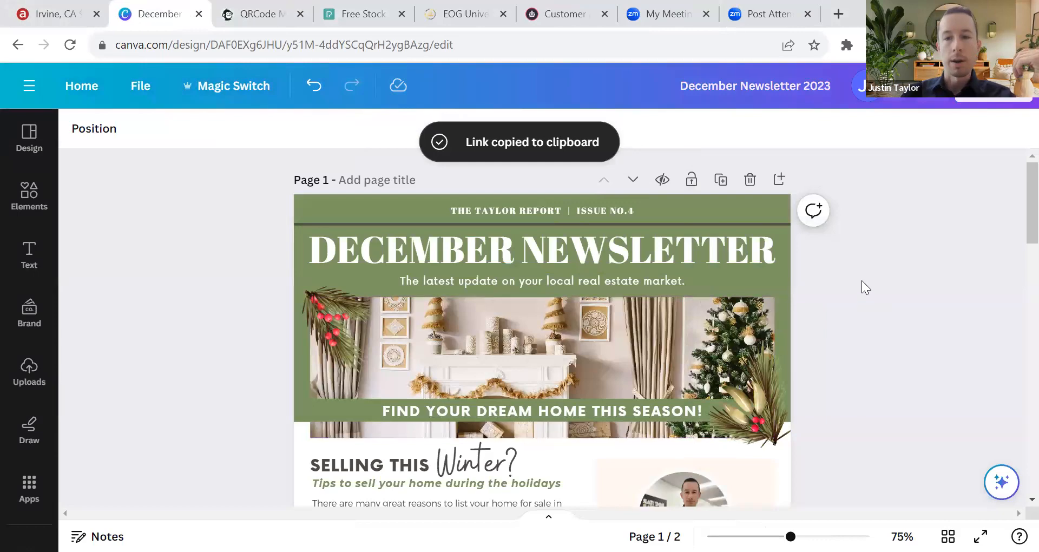
scroll(862, 288, "down", 7)
scroll(811, 325, "down", 5)
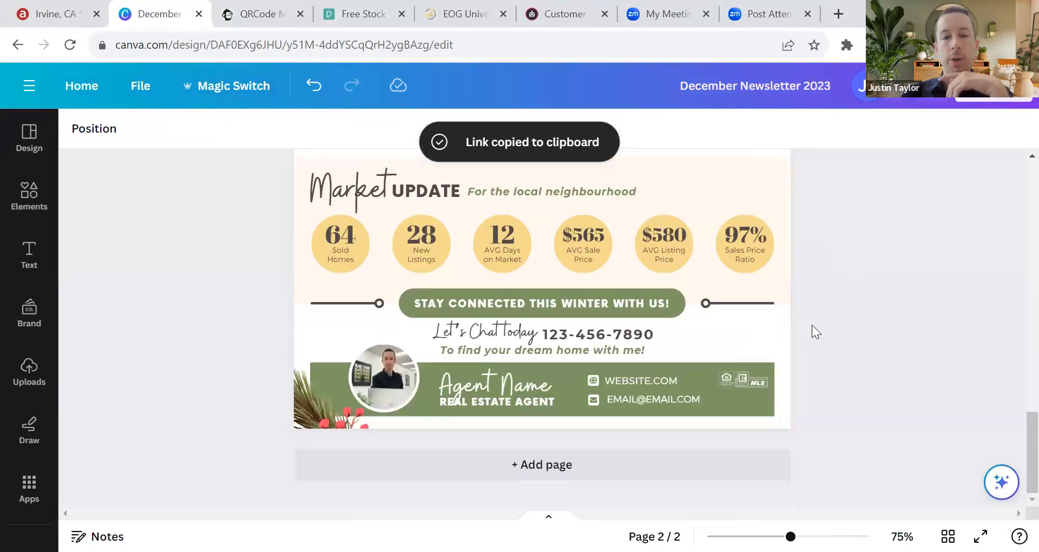
scroll(812, 325, "up", 10)
scroll(834, 289, "up", 3)
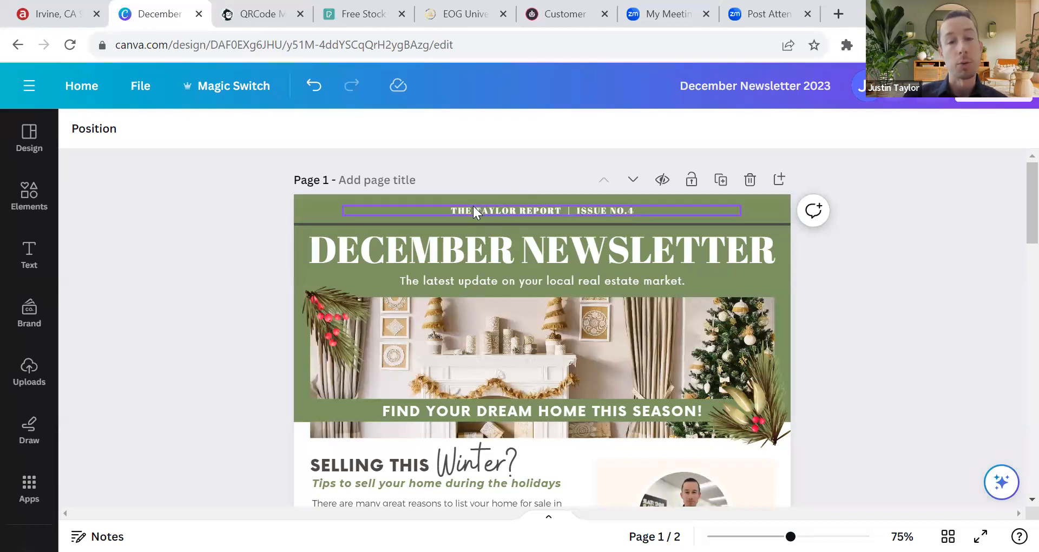
scroll(276, 194, "down", 2)
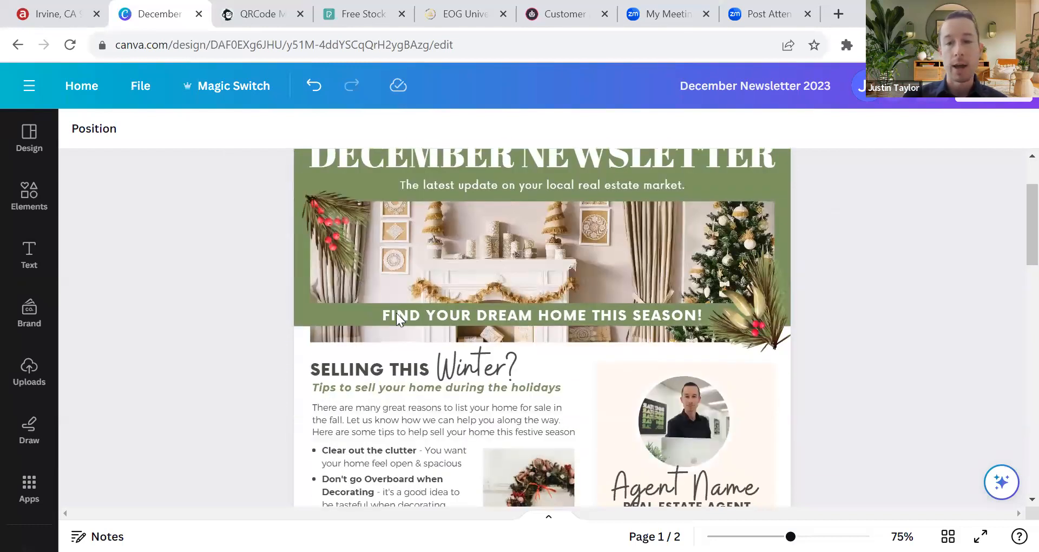
scroll(690, 325, "down", 1)
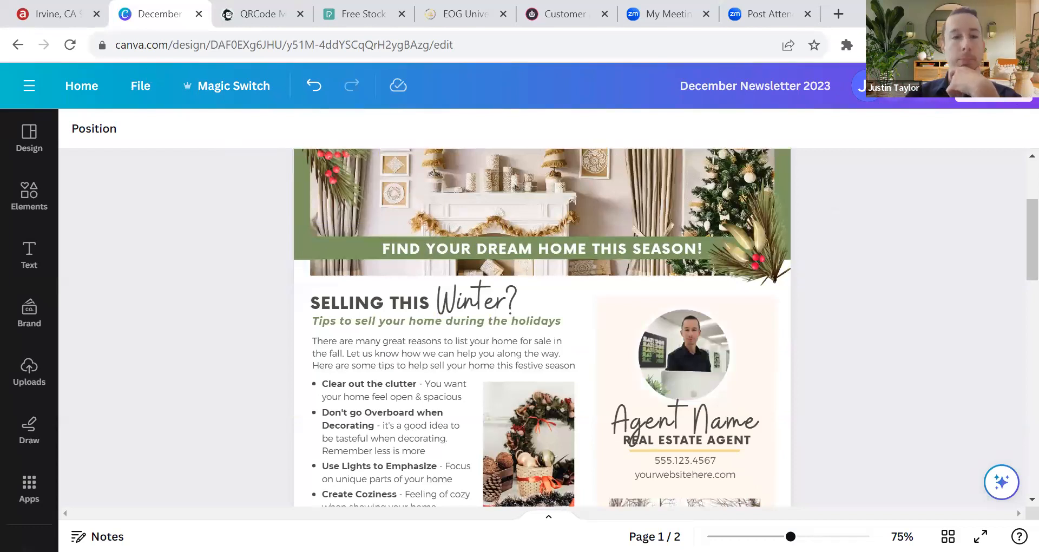
Step: Add the uploaded agent photo to page 1, undoing its drop into the header frame
left_click(42, 360)
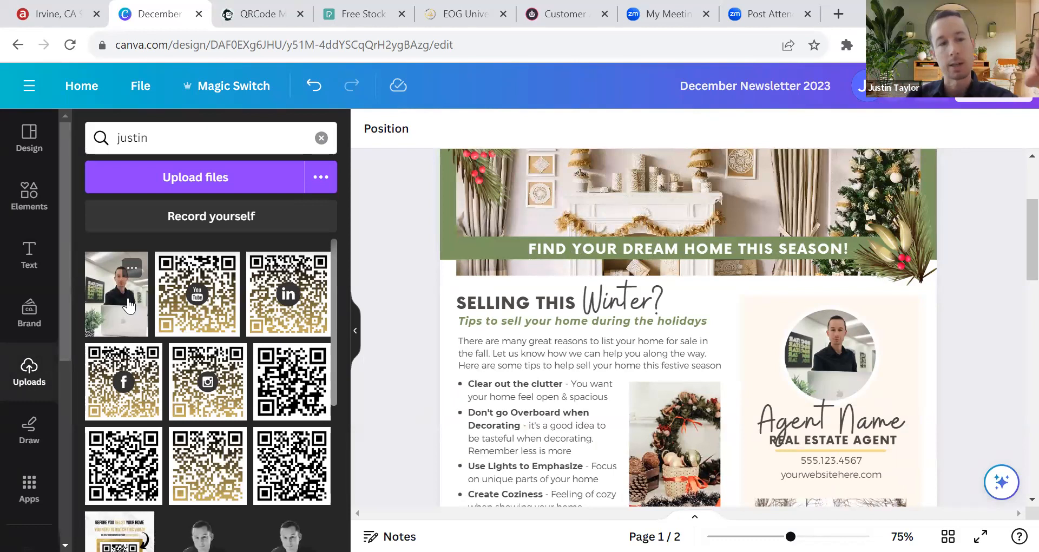
left_click(128, 306)
left_click_drag(764, 208, 725, 280)
scroll(723, 280, "up", 3)
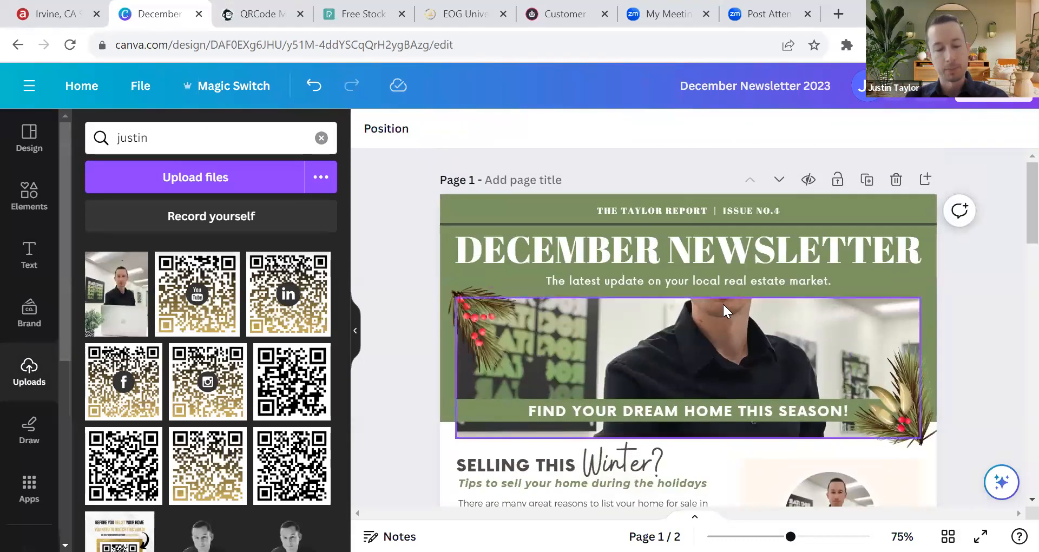
key("ctrl+z")
scroll(739, 281, "down", 3)
scroll(605, 288, "up", 3)
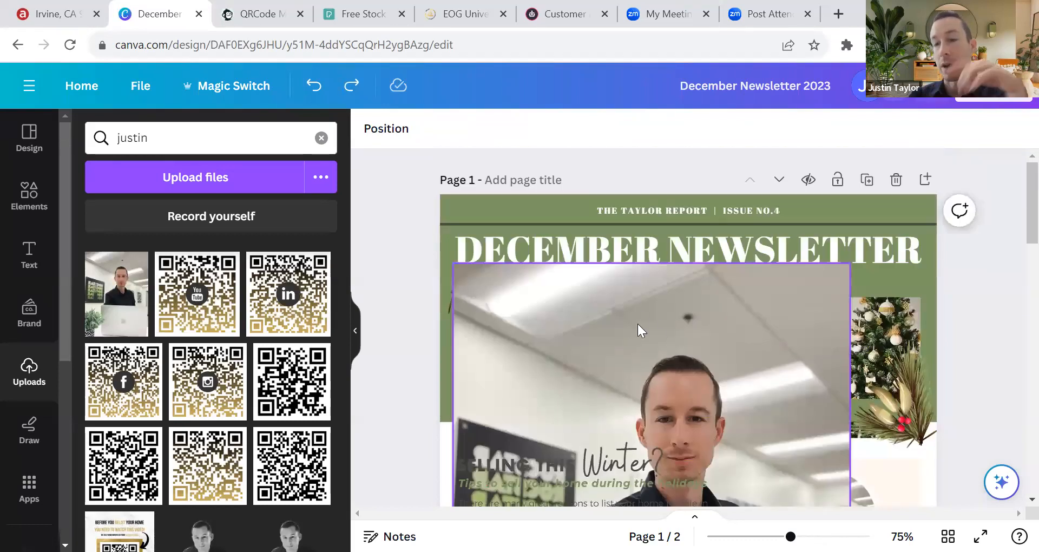
Step: Undo the photo's drop into the small frame and center the large photo on the page
left_click_drag(485, 296, 708, 403)
scroll(719, 324, "down", 3)
scroll(731, 373, "down", 2)
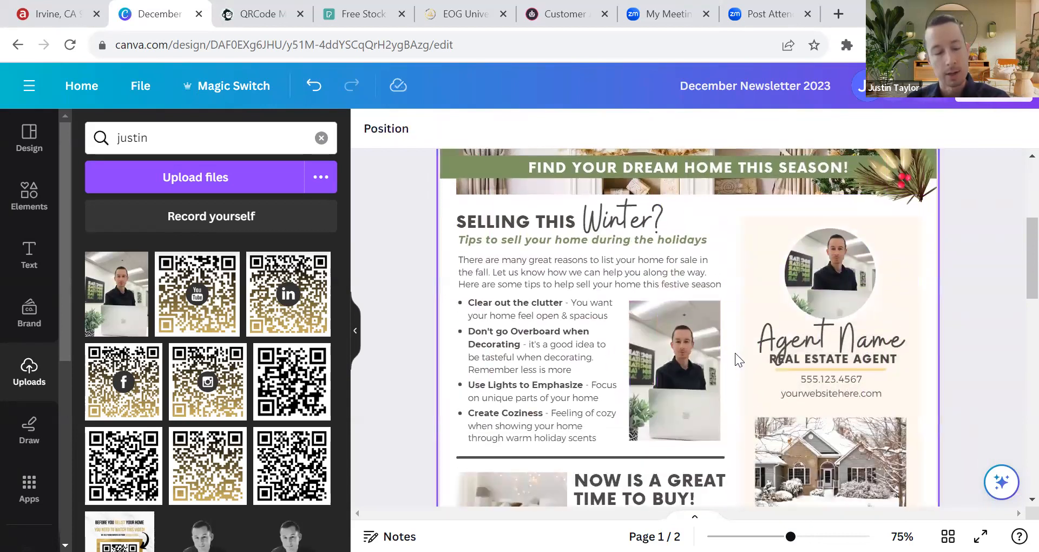
key("ctrl+z")
left_click_drag(739, 433, 573, 252)
scroll(719, 290, "up", 1)
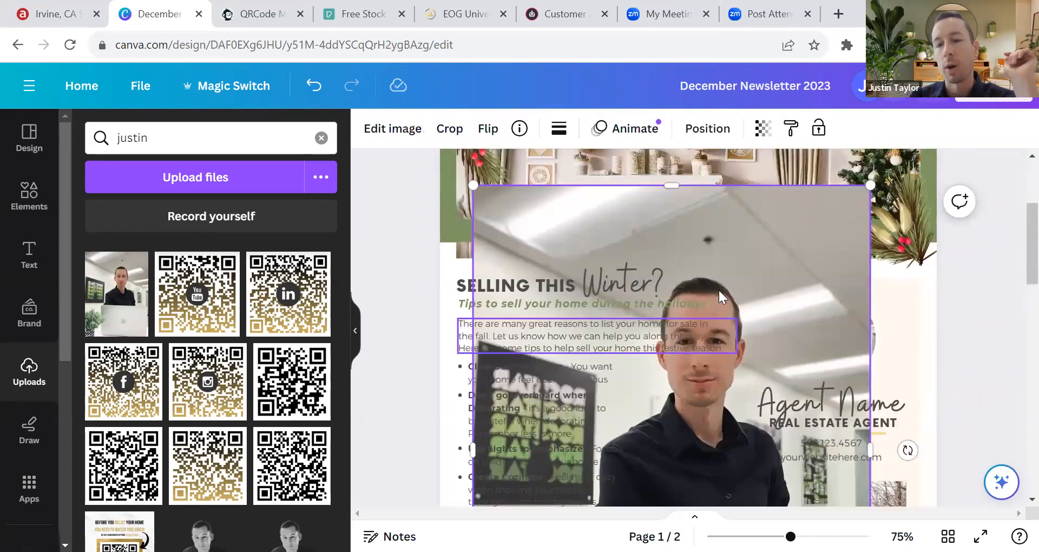
scroll(789, 245, "down", 1)
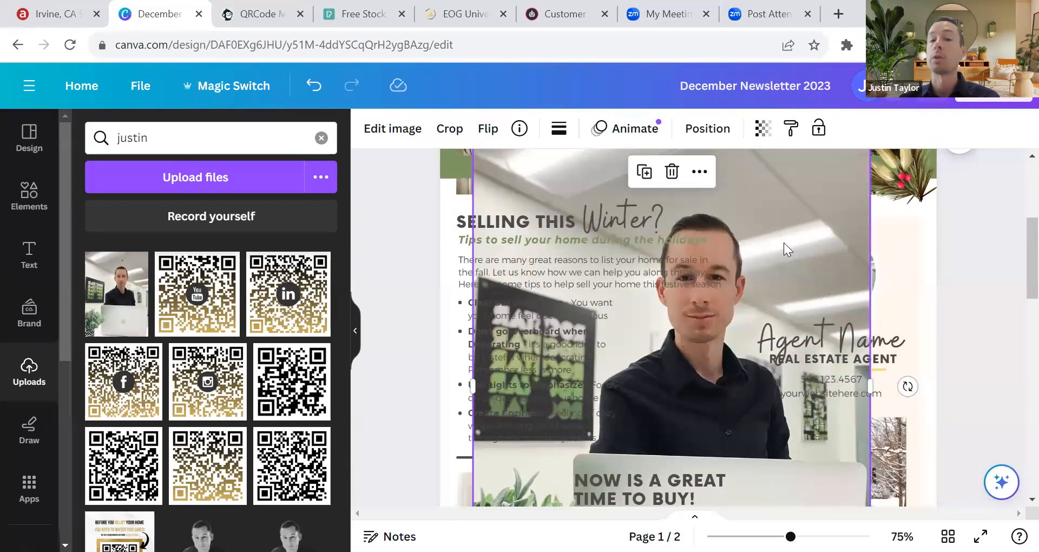
scroll(783, 242, "up", 3)
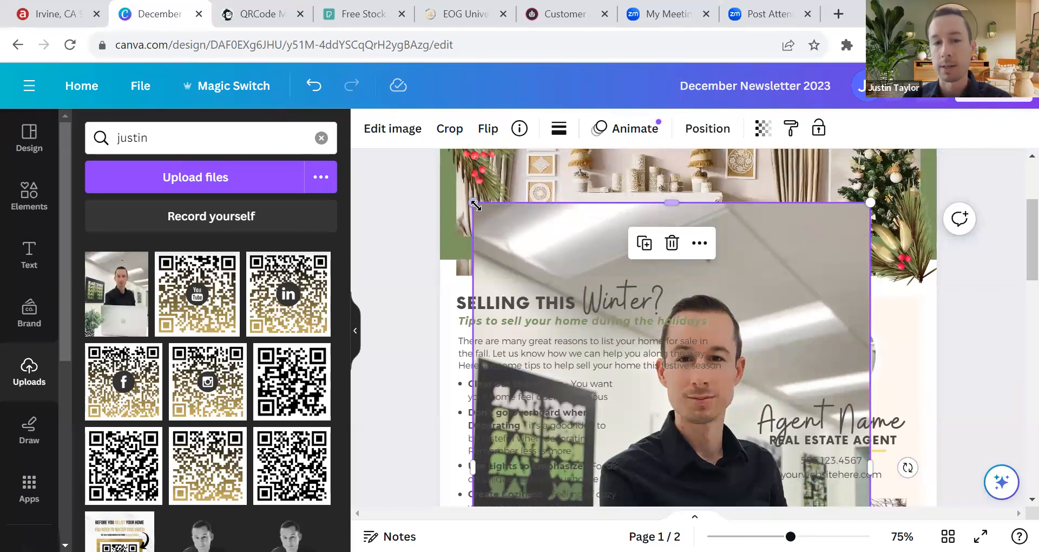
scroll(504, 399, "down", 6)
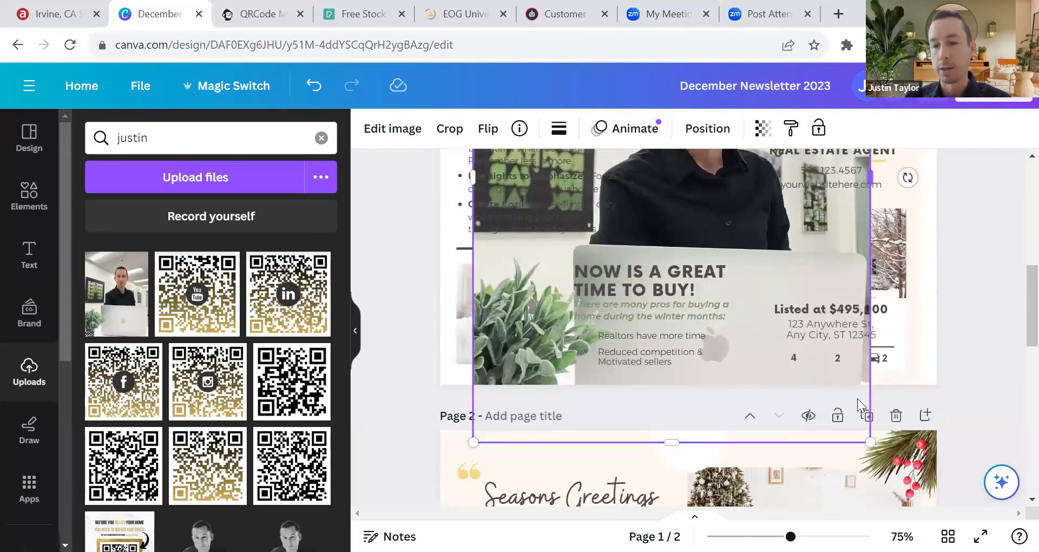
scroll(503, 399, "up", 6)
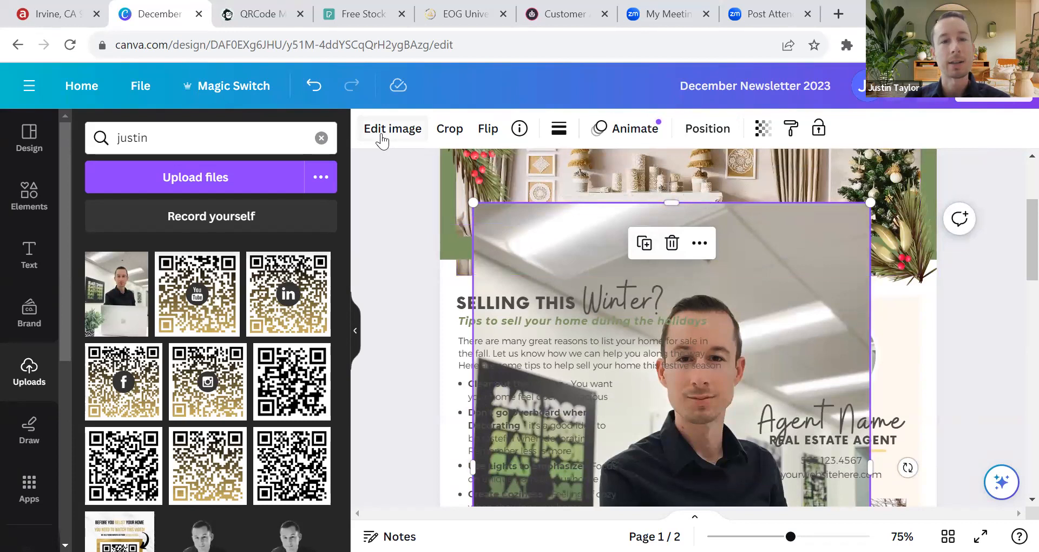
Step: Remove the agent photo's background with BG Remover
left_click(395, 139)
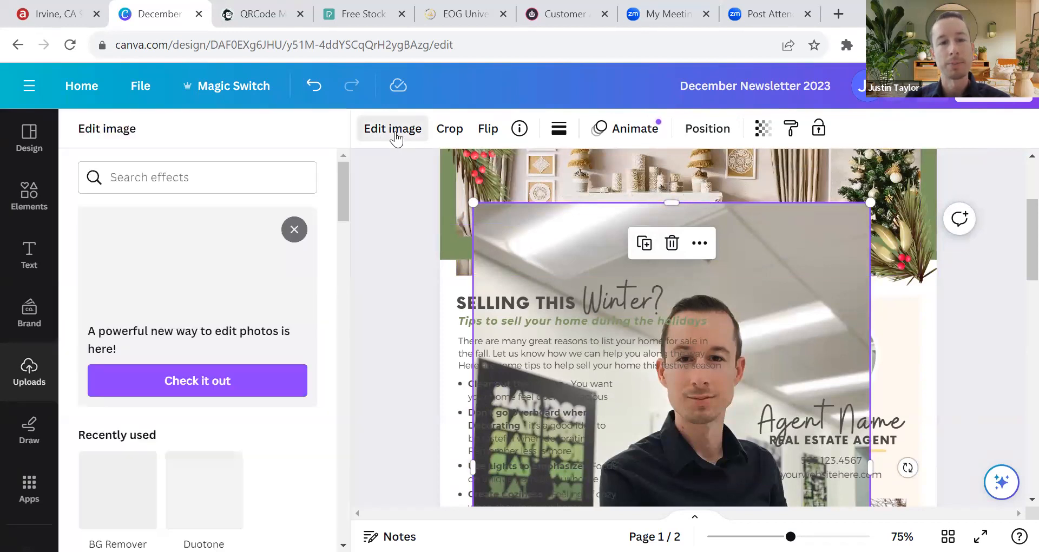
scroll(157, 428, "down", 2)
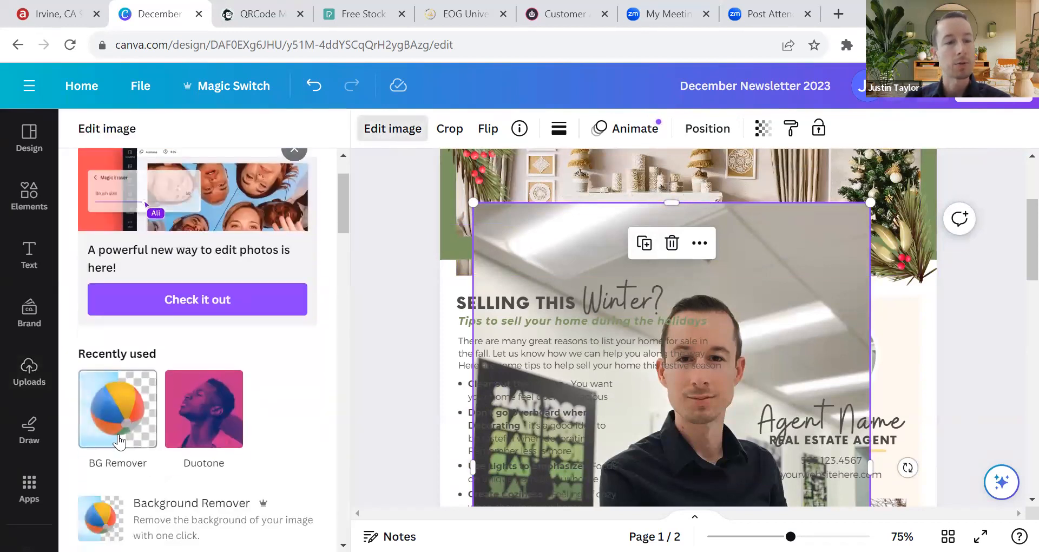
scroll(106, 392, "down", 3)
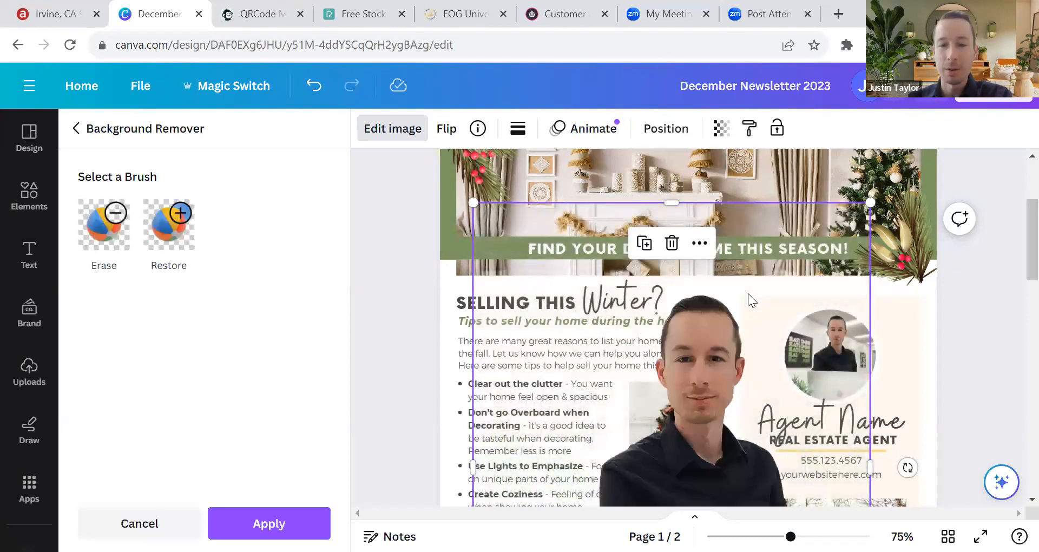
scroll(706, 264, "down", 5)
scroll(601, 260, "up", 2)
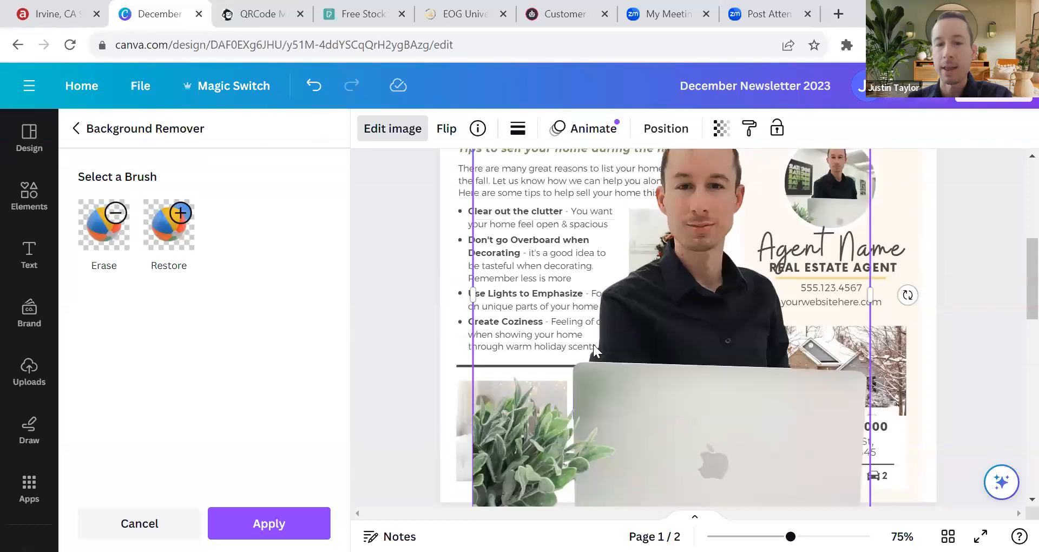
scroll(552, 276, "down", 2)
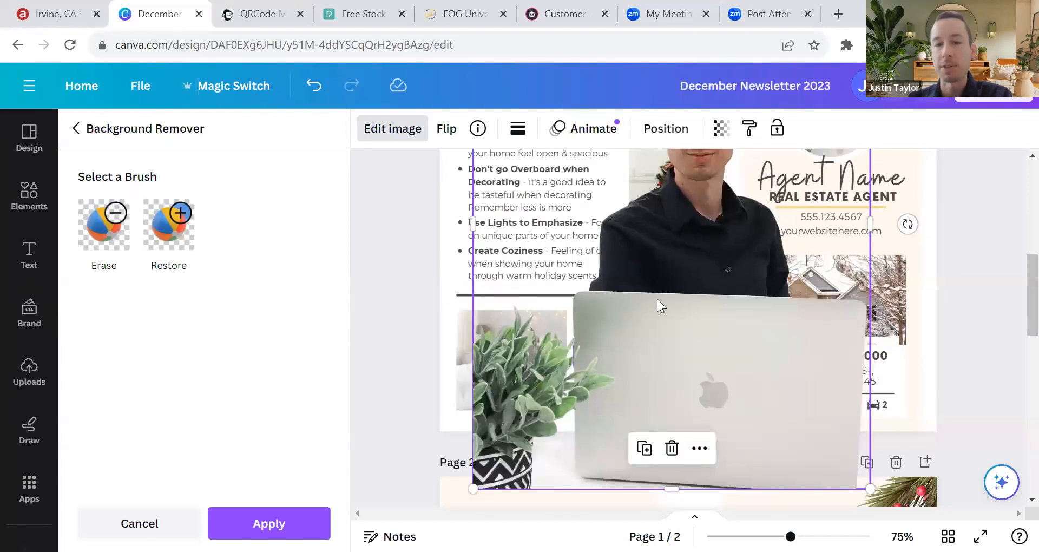
scroll(658, 299, "up", 6)
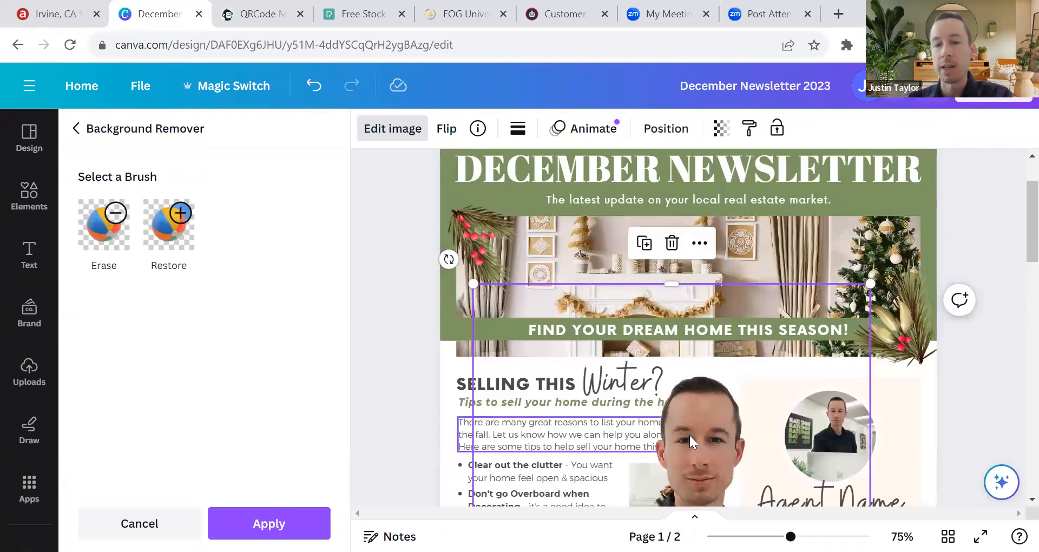
scroll(697, 366, "down", 5)
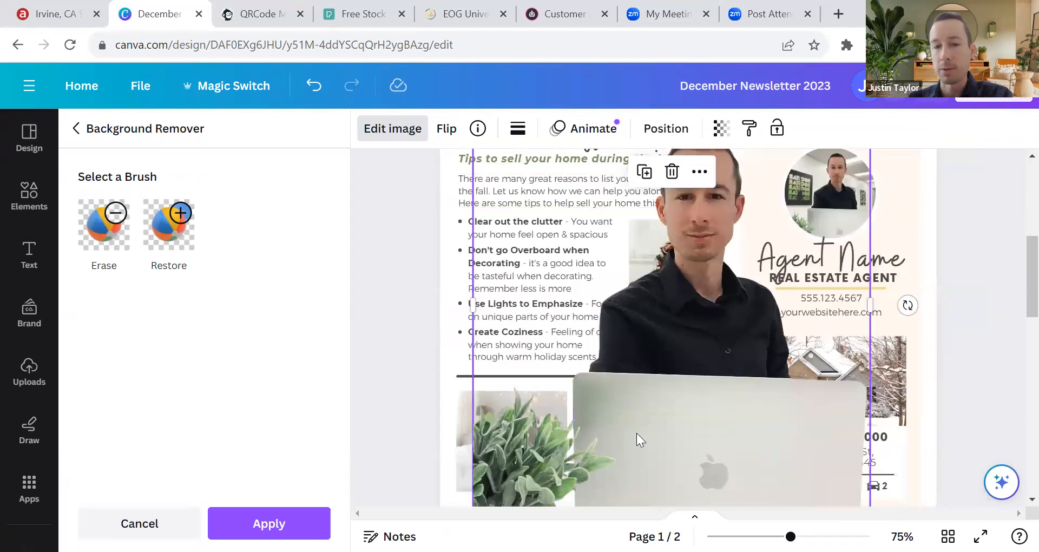
scroll(604, 419, "up", 2)
Step: Shrink the cutout to about half width and move it toward the agent box
left_click_drag(703, 266, 640, 250)
scroll(413, 259, "up", 3)
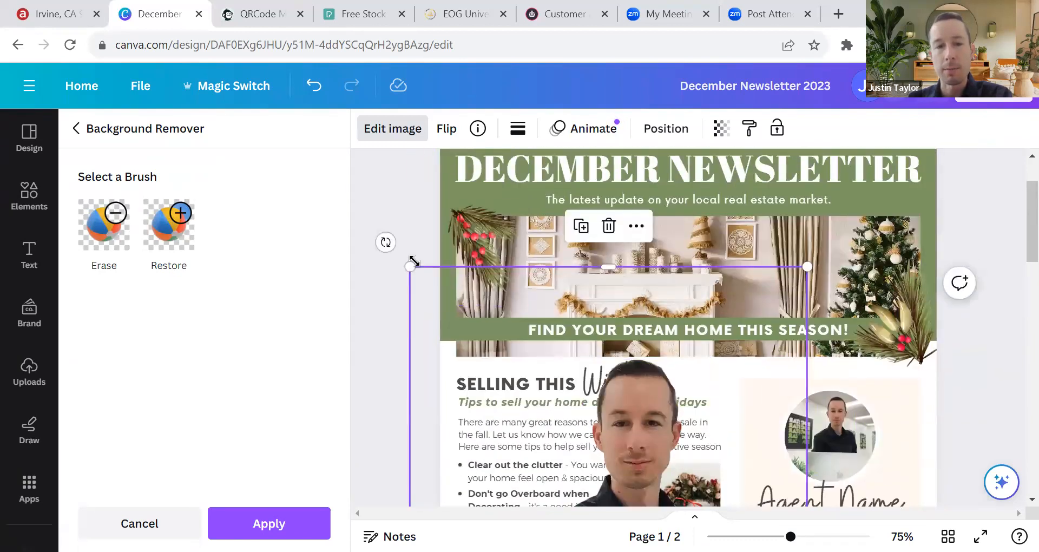
left_click_drag(407, 266, 510, 399)
scroll(547, 217, "down", 4)
left_click_drag(510, 156, 646, 338)
left_click_drag(724, 413, 763, 335)
Step: Delete the old circular headshot from the agent box's photo frame
scroll(846, 391, "down", 2)
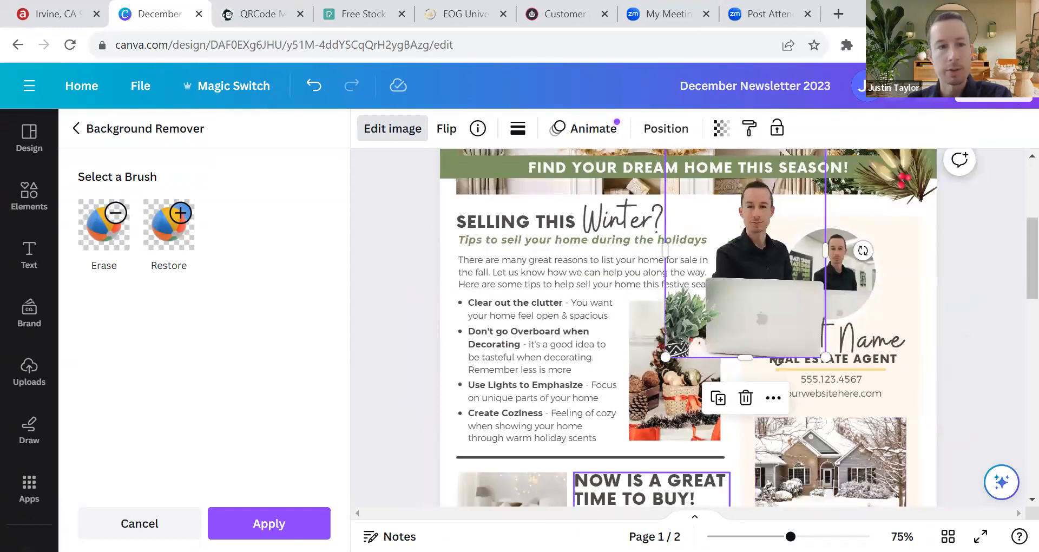
scroll(884, 346, "up", 2)
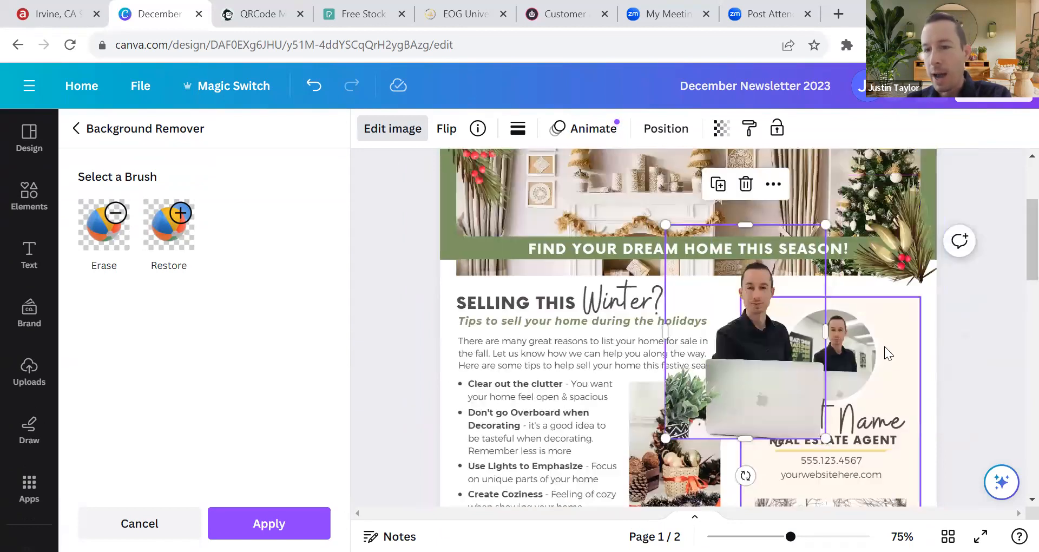
left_click(859, 334)
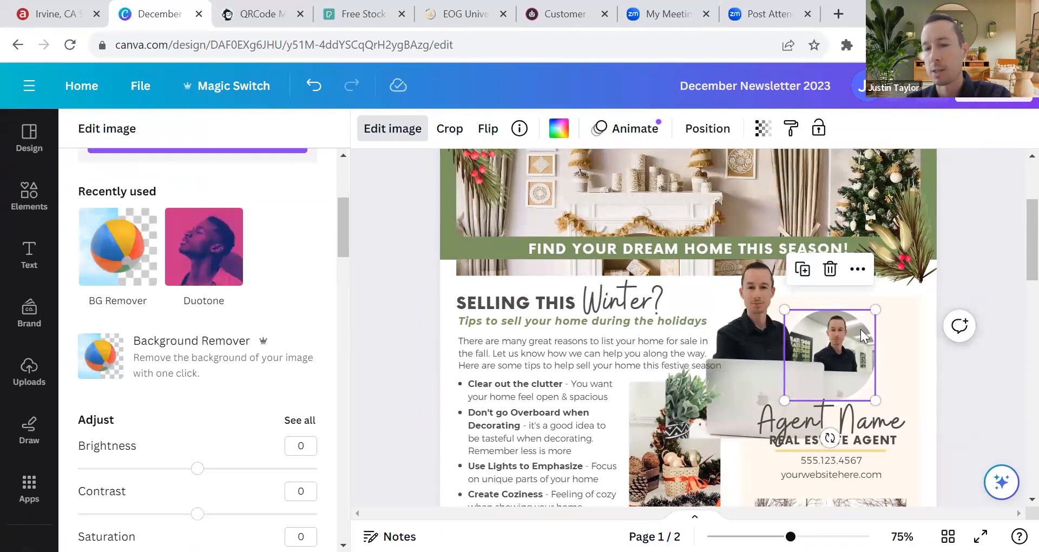
key("Delete")
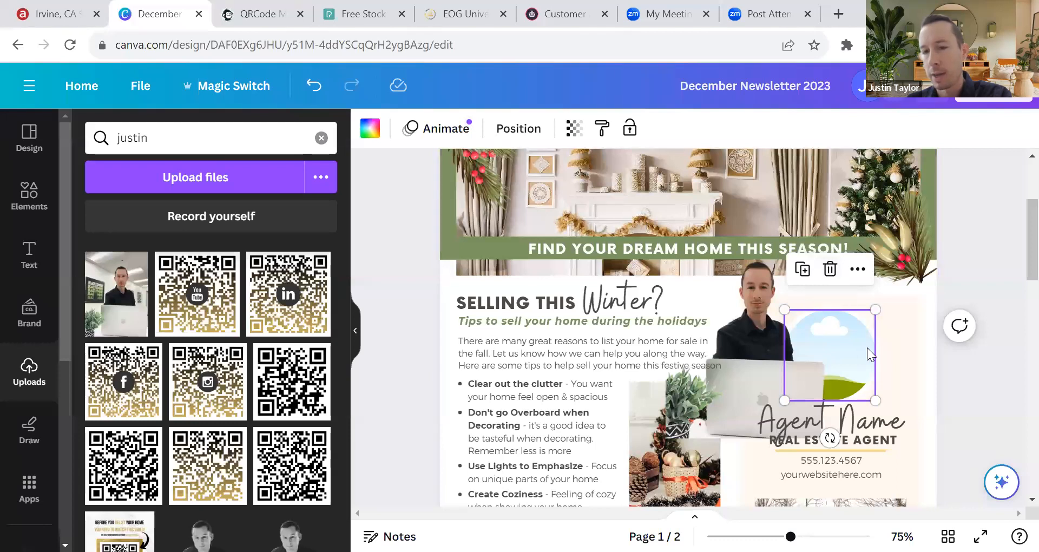
Step: Delete the empty circle frame, then shrink the cutout, place it above Agent Name, and crop its top
left_click(830, 269)
left_click(732, 258)
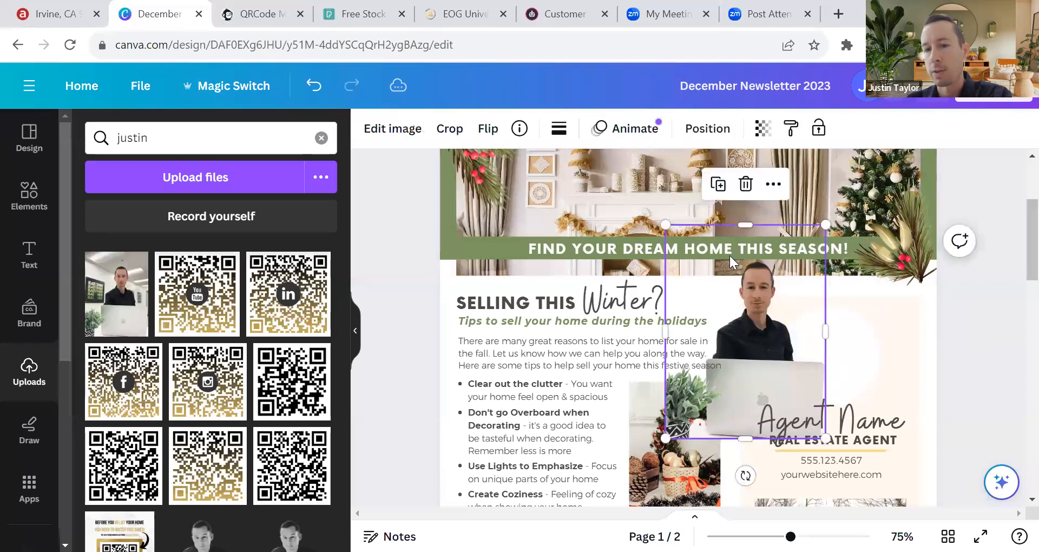
left_click_drag(684, 235, 720, 297)
left_click_drag(794, 365, 844, 333)
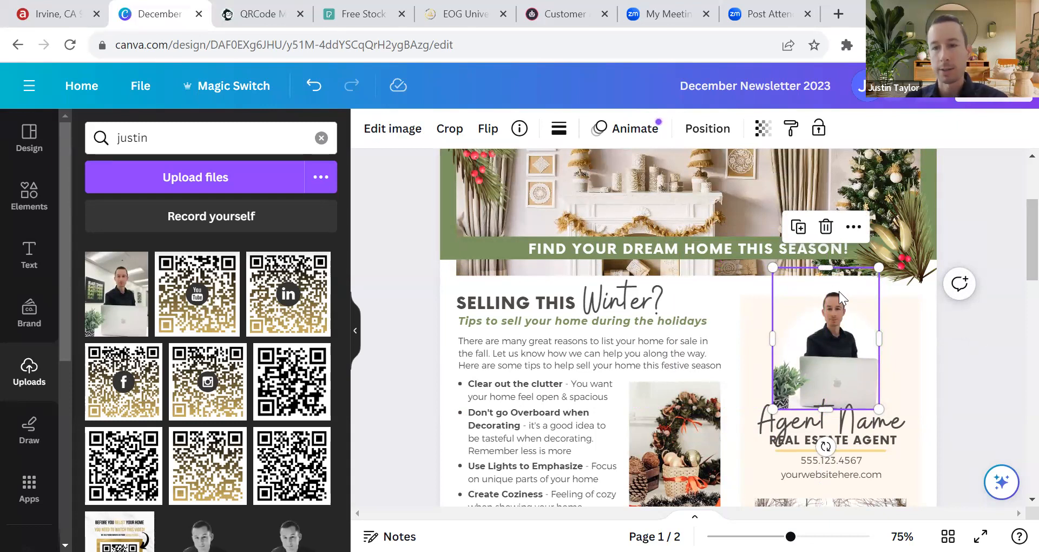
left_click_drag(823, 278, 823, 293)
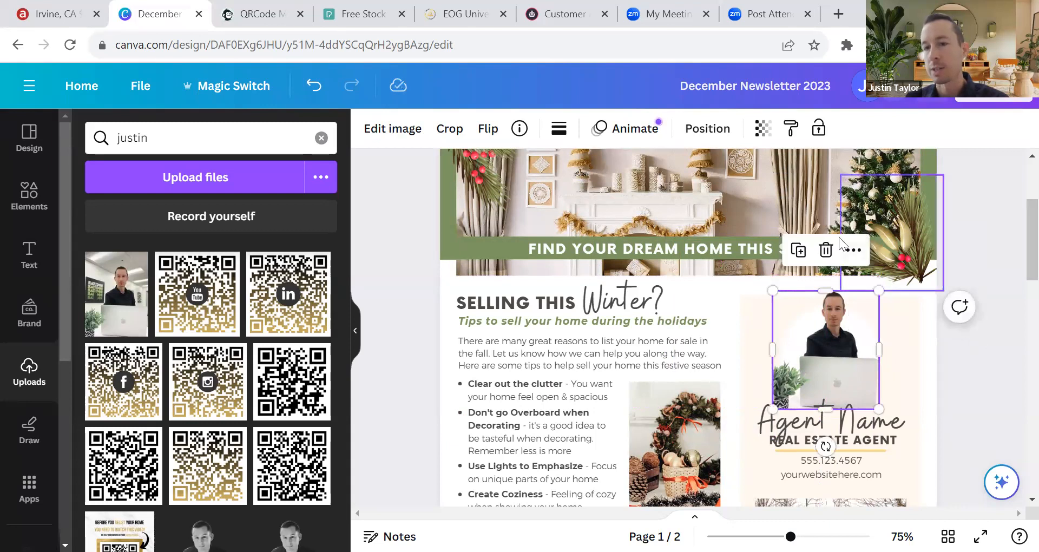
left_click(969, 223)
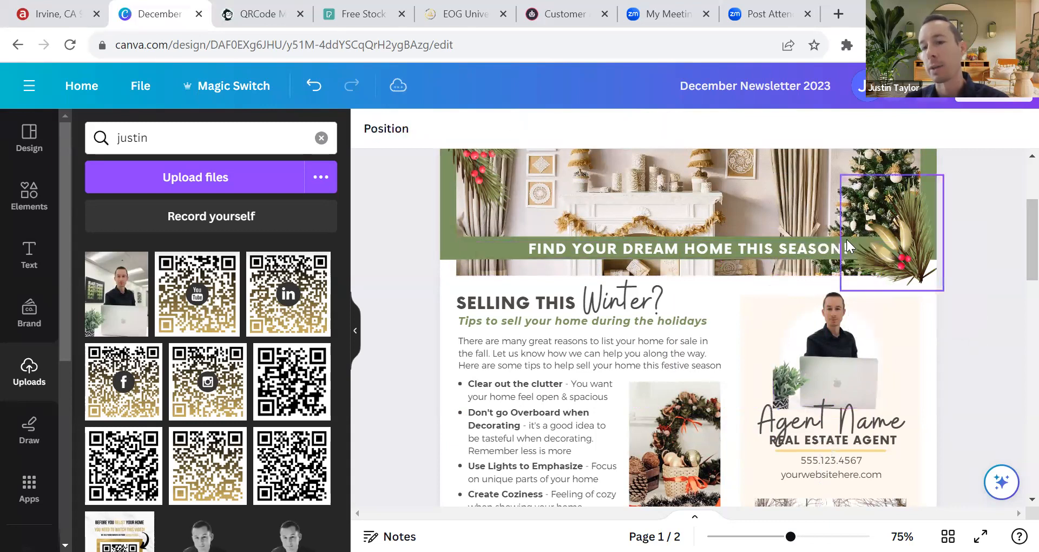
Step: Select the 'FIND YOUR DREAM HOME THIS SEASON!' heading and pine-branch decoration to inspect them
left_click(820, 249)
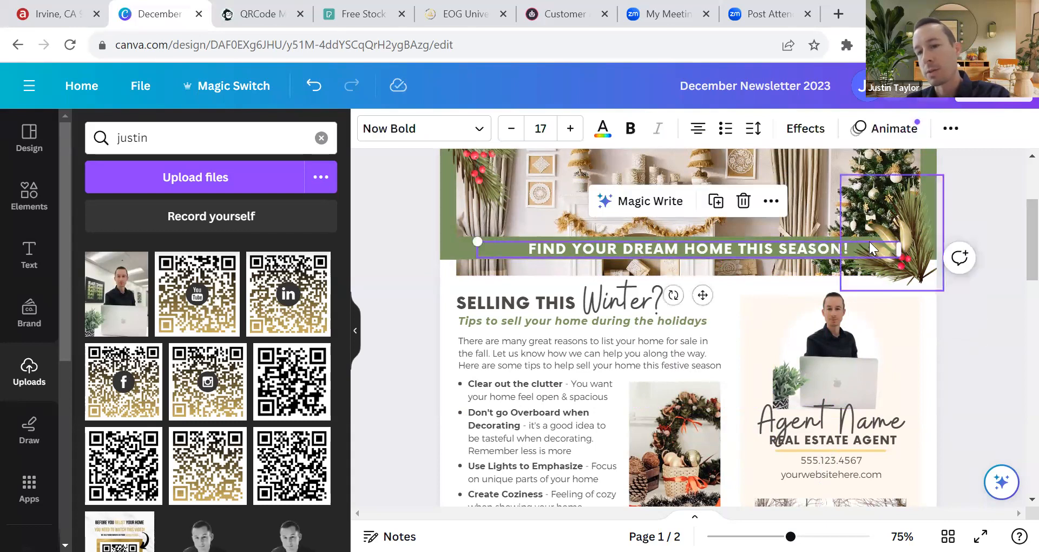
left_click(906, 218)
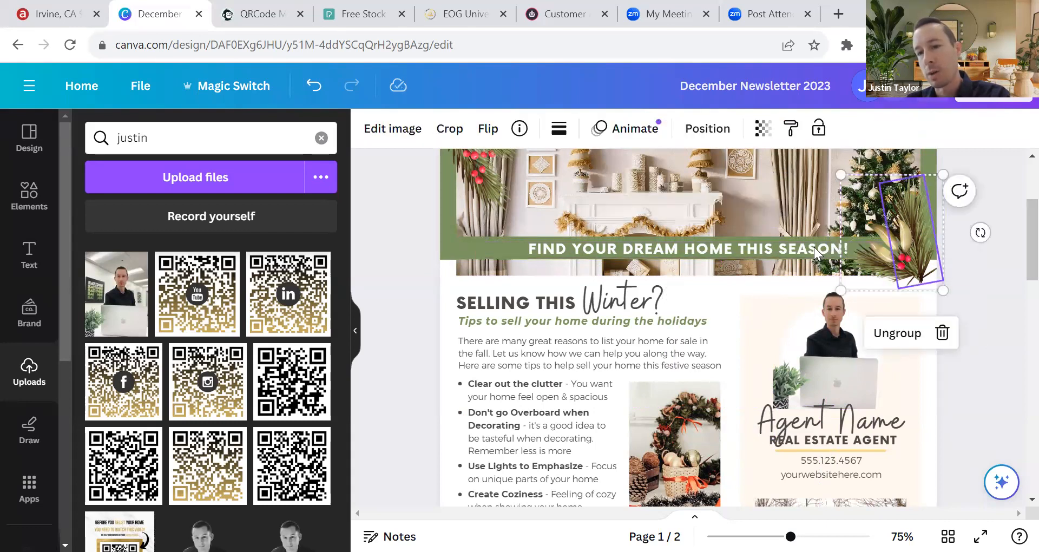
left_click(814, 247)
left_click(890, 247)
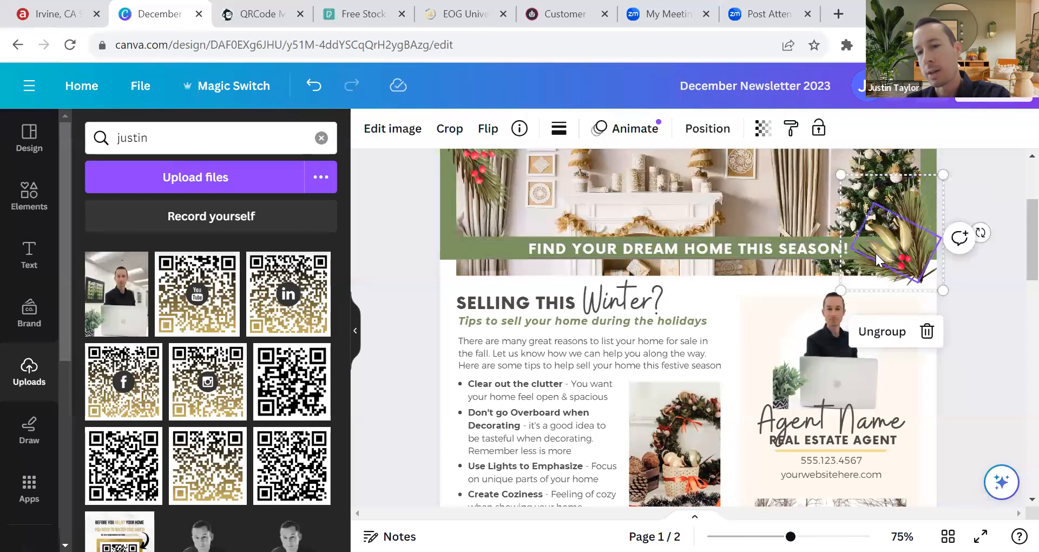
left_click(819, 252)
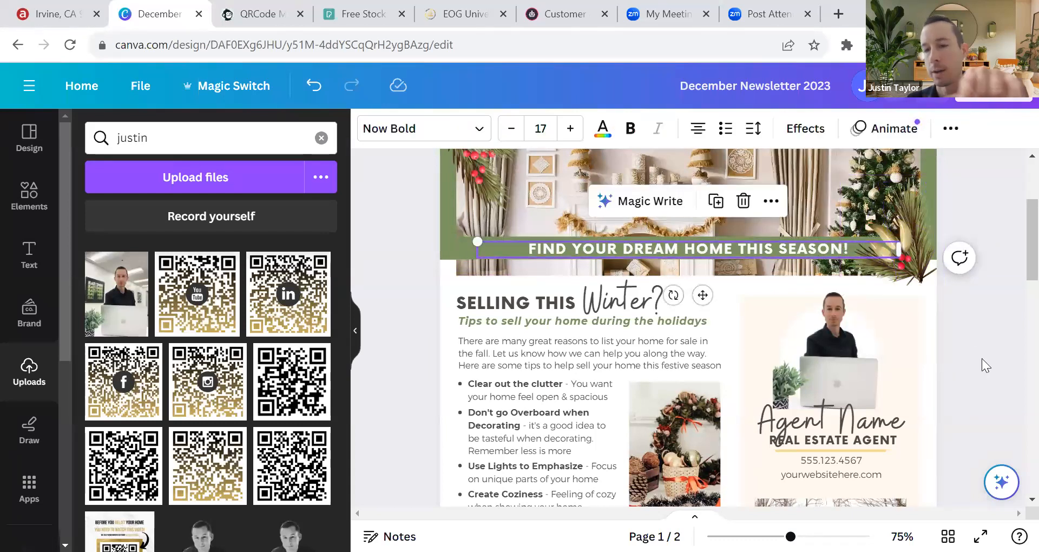
left_click(958, 323)
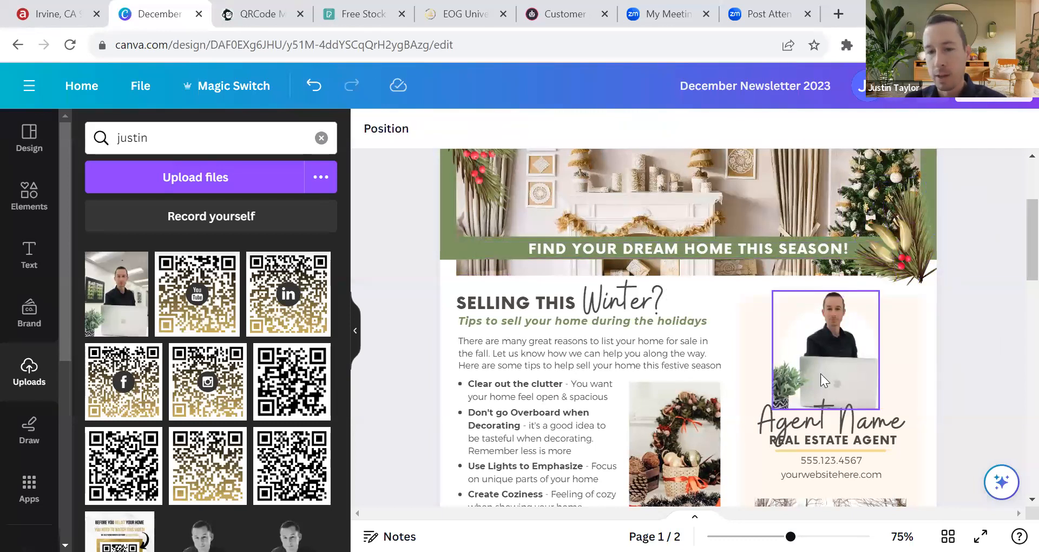
Step: Slightly shrink the agent photo and align it within the agent box
scroll(863, 323, "down", 2)
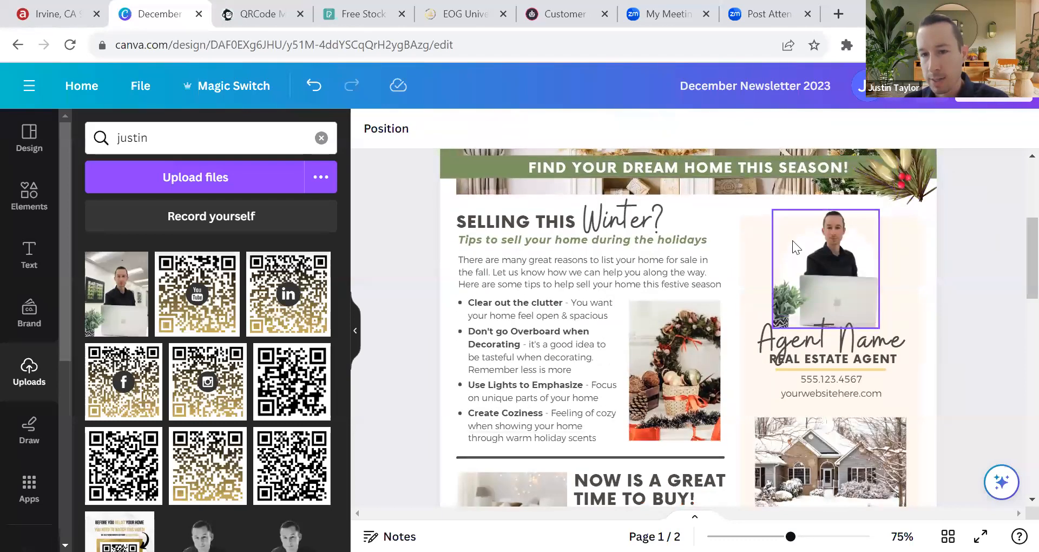
mouse_move(839, 285)
left_mouse_down()
mouse_move(895, 275)
mouse_move(842, 278)
left_mouse_up()
left_click(803, 262)
left_click(989, 312)
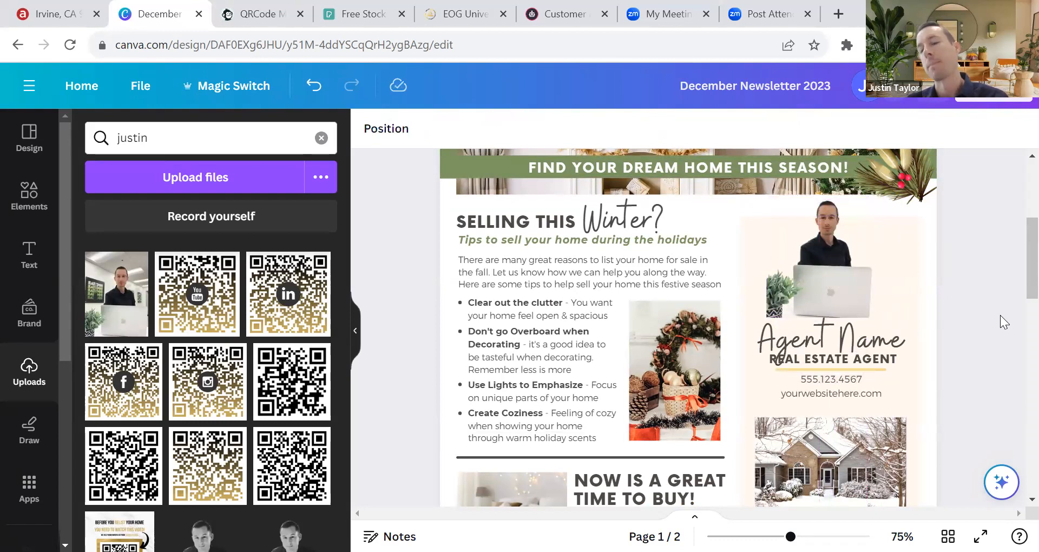
left_click(782, 278)
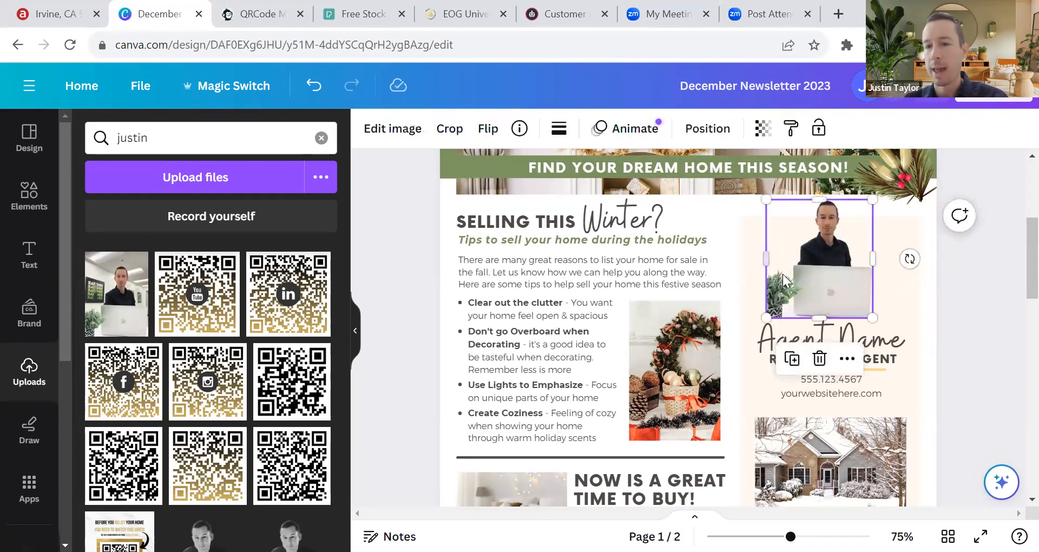
left_click(954, 307)
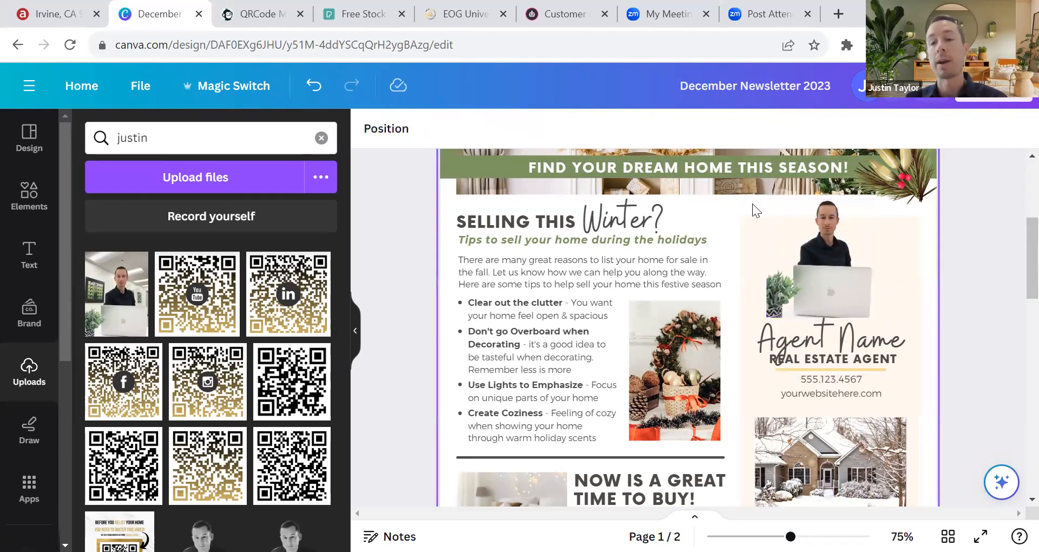
left_click(771, 206)
mouse_move(771, 205)
left_mouse_down()
mouse_move(784, 218)
mouse_move(762, 194)
left_mouse_up()
left_click_drag(824, 266, 840, 265)
left_click(976, 335)
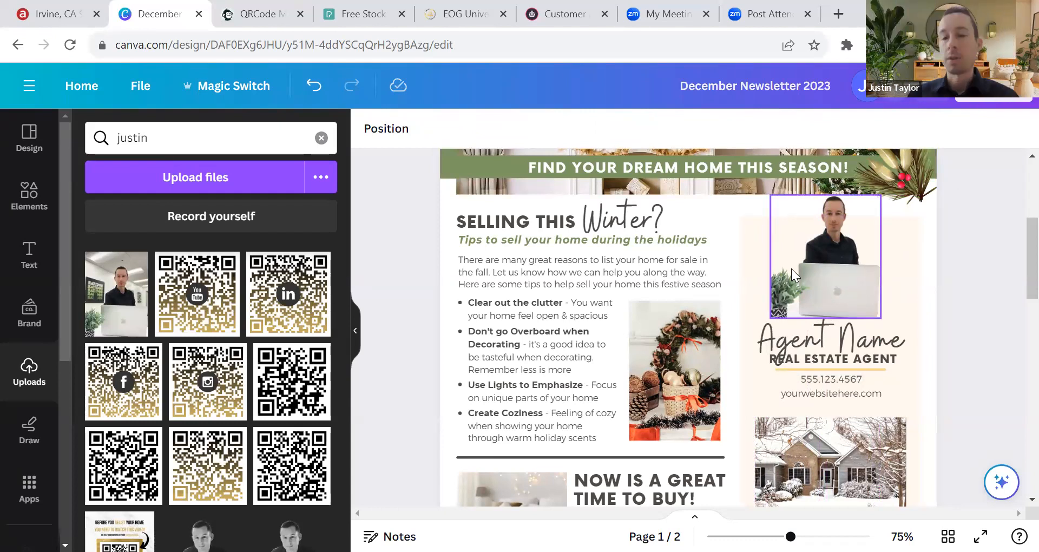
Step: Lower the agent photo onto the Agent Name heading and show its Position arrangement options
mouse_move(827, 250)
left_mouse_down()
mouse_move(823, 269)
mouse_move(824, 261)
left_mouse_up()
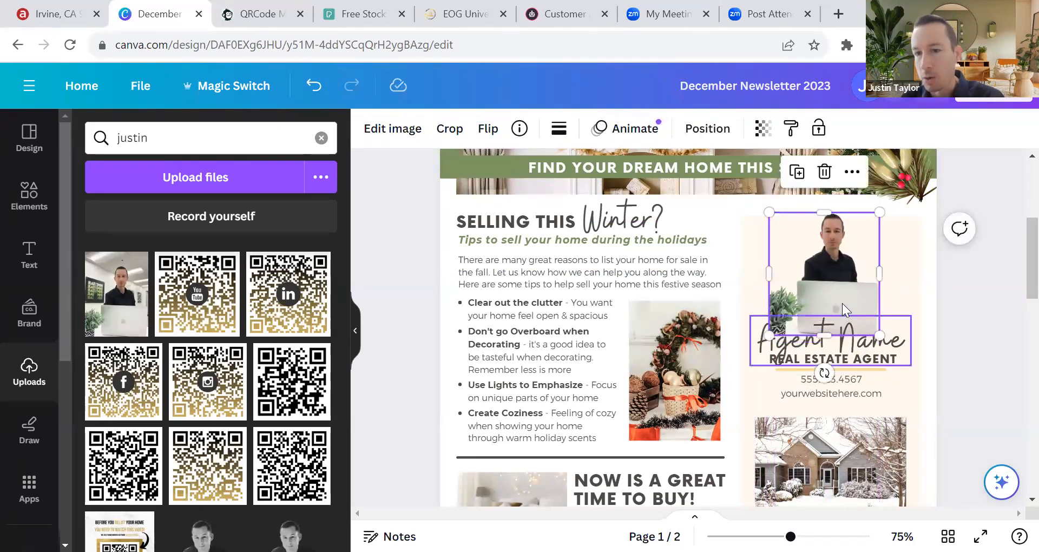
left_click(956, 314)
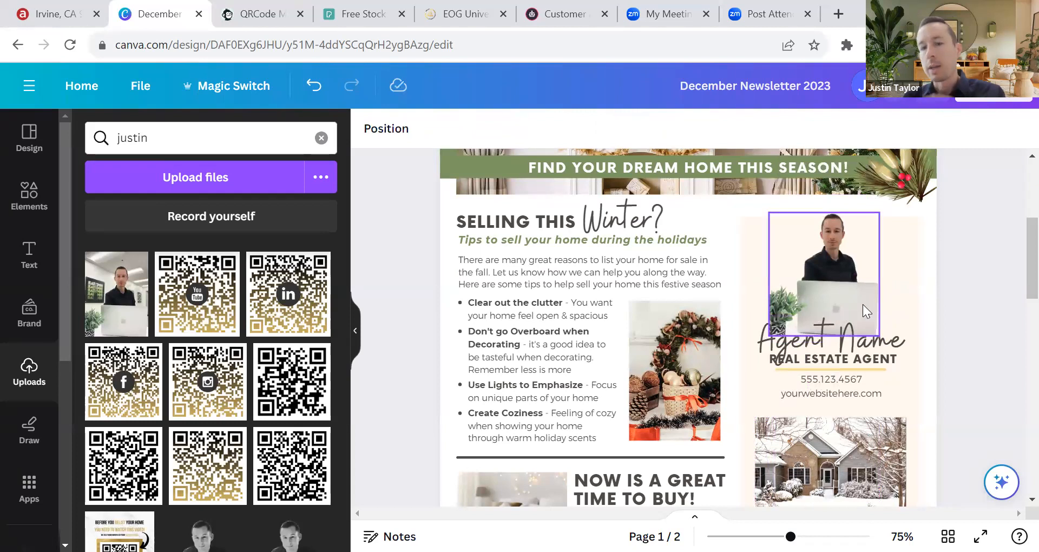
left_click(835, 278)
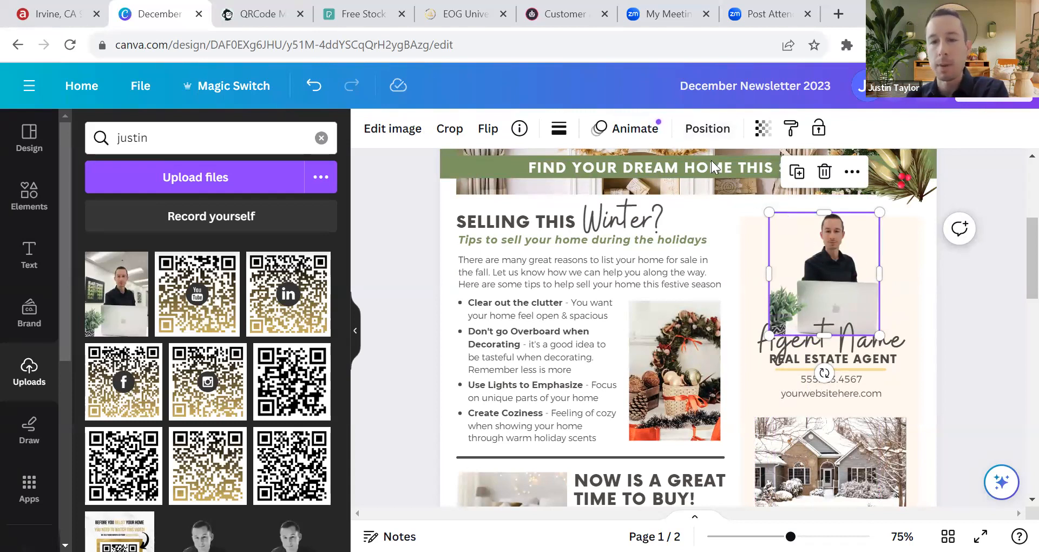
left_click(706, 130)
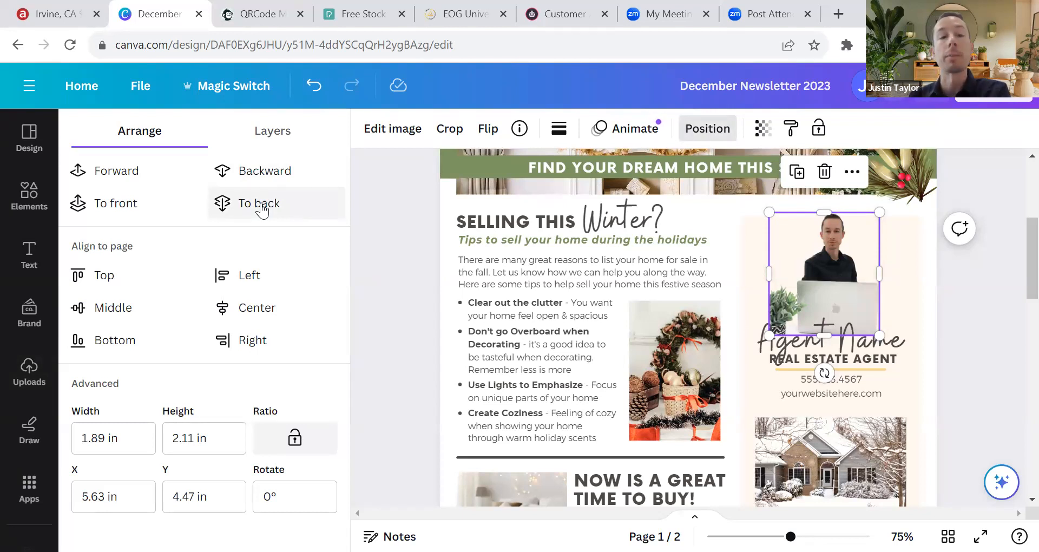
Step: Send the Agent Name heading backward so it sits behind the agent photo
left_click(268, 173)
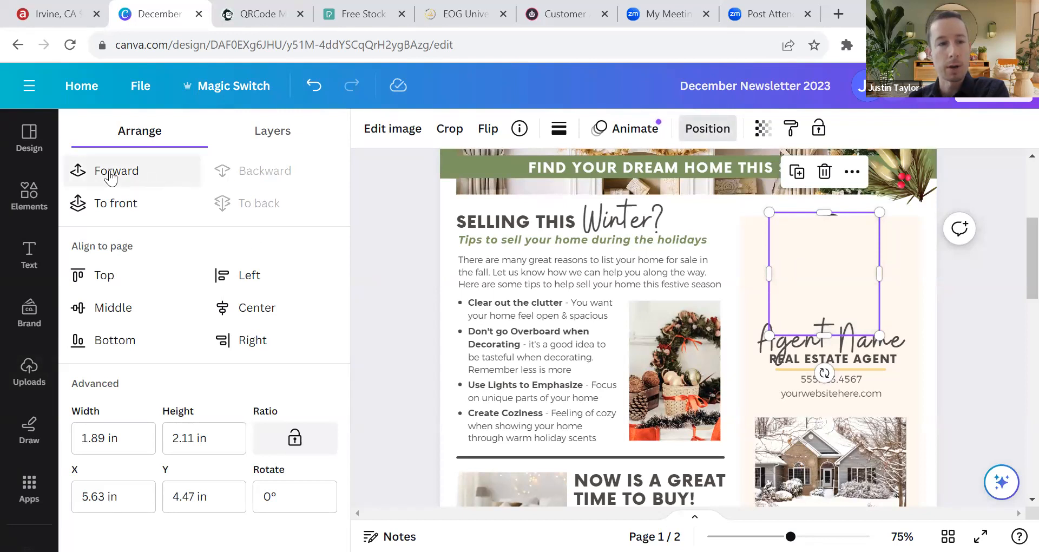
left_click(128, 178)
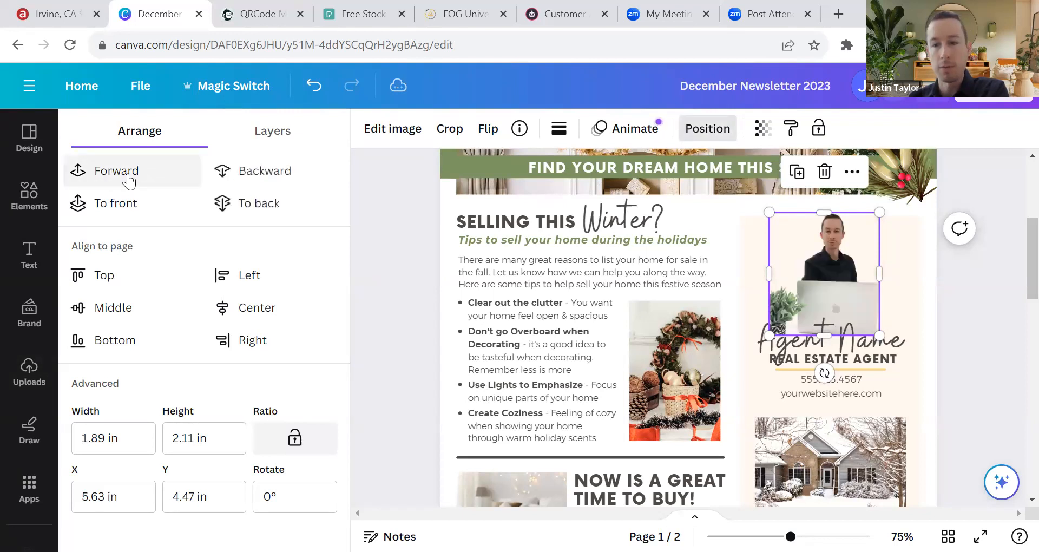
left_click(852, 346)
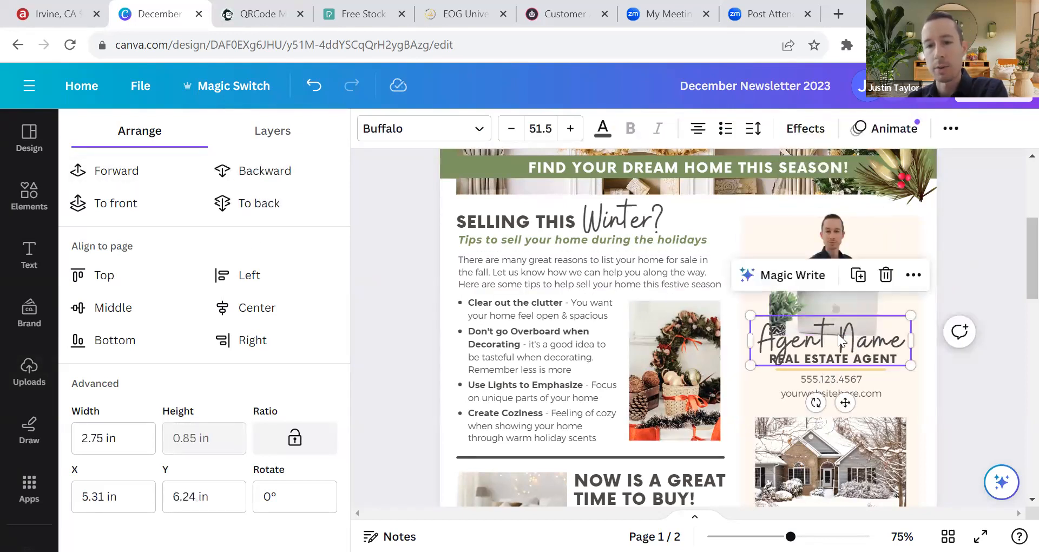
left_click(262, 172)
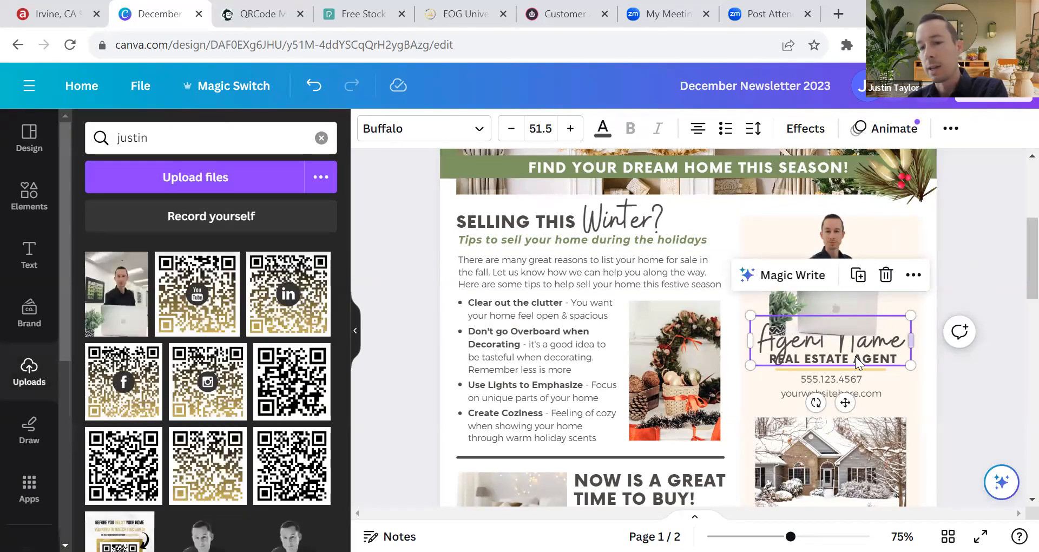
left_click(961, 279)
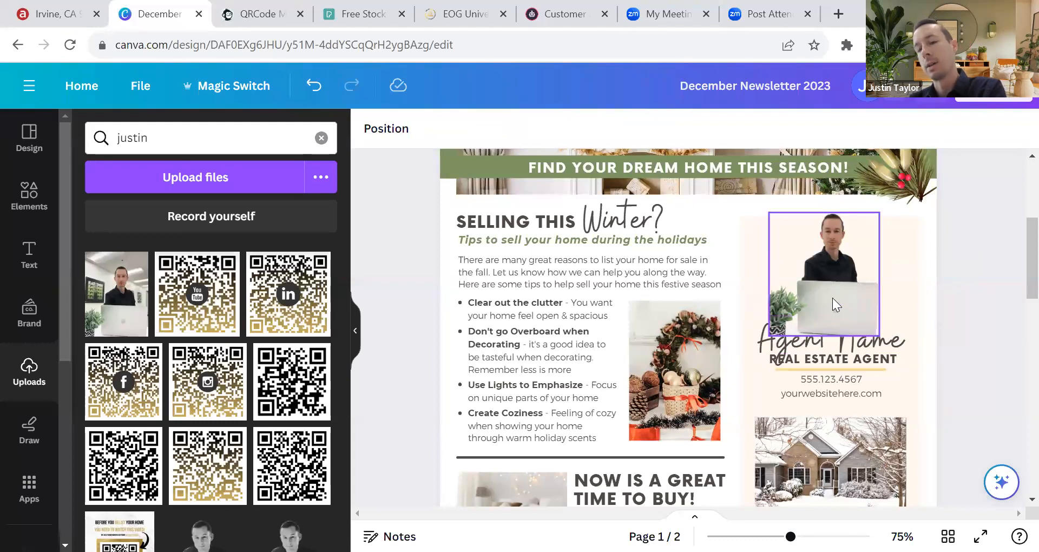
Step: Select the agent column's cream background box and show its Position arrangement options
scroll(834, 299, "down", 5)
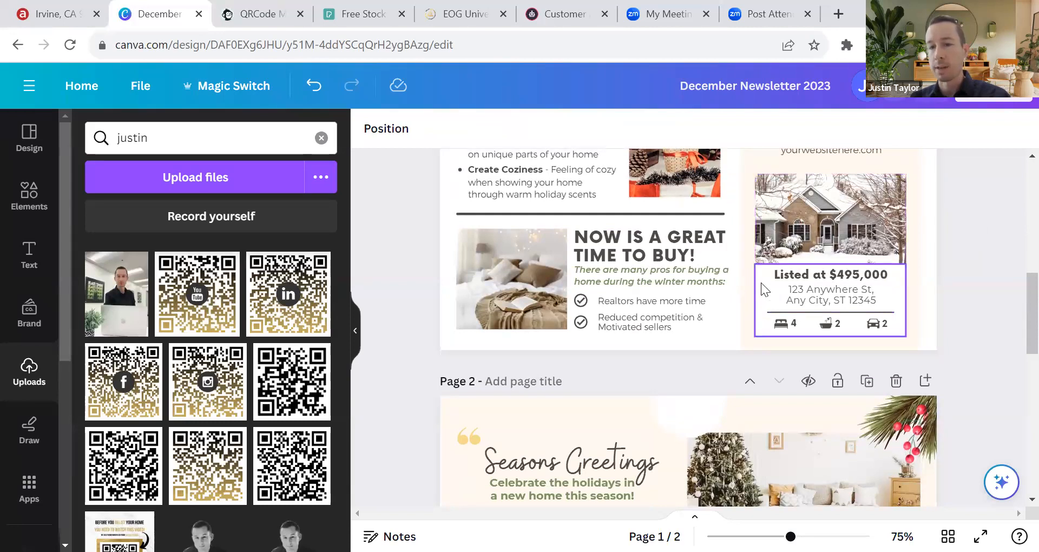
scroll(794, 254, "up", 1)
scroll(795, 254, "up", 3)
scroll(760, 200, "up", 2)
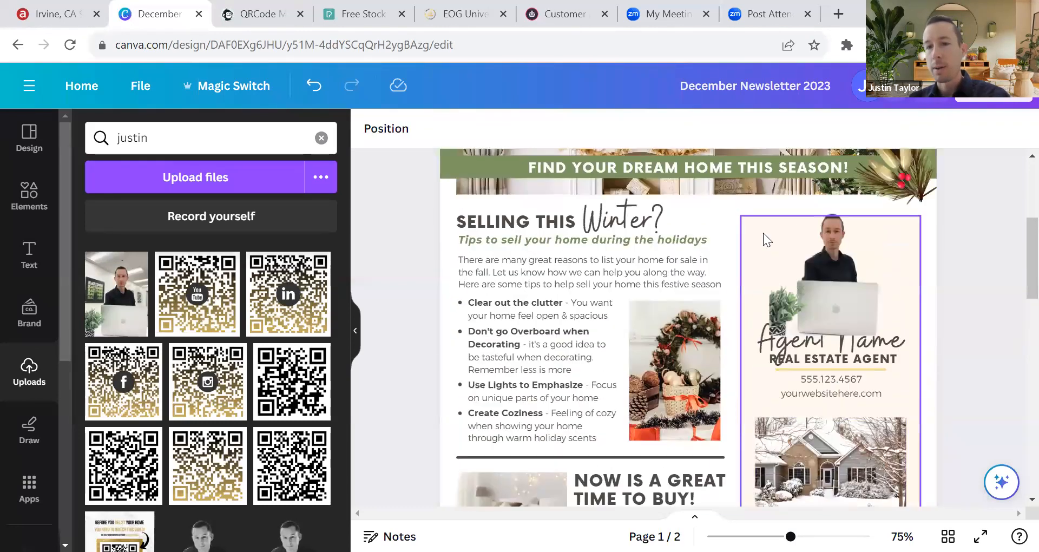
left_click(758, 234)
left_click(528, 130)
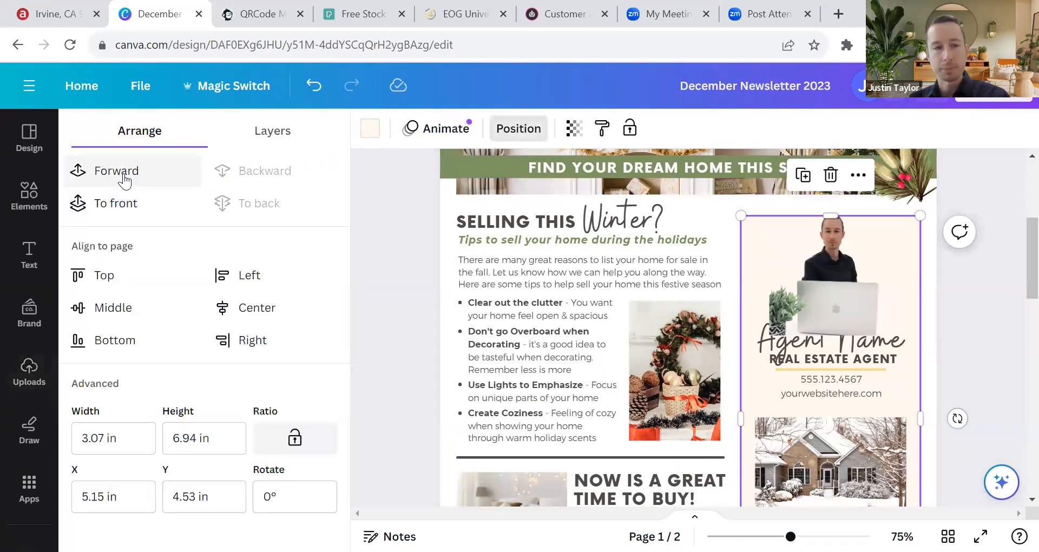
Step: After a brief To front trial, send the cream column box to the back behind the photo, name and house
left_click(115, 203)
scroll(866, 325, "down", 5)
scroll(865, 325, "up", 5)
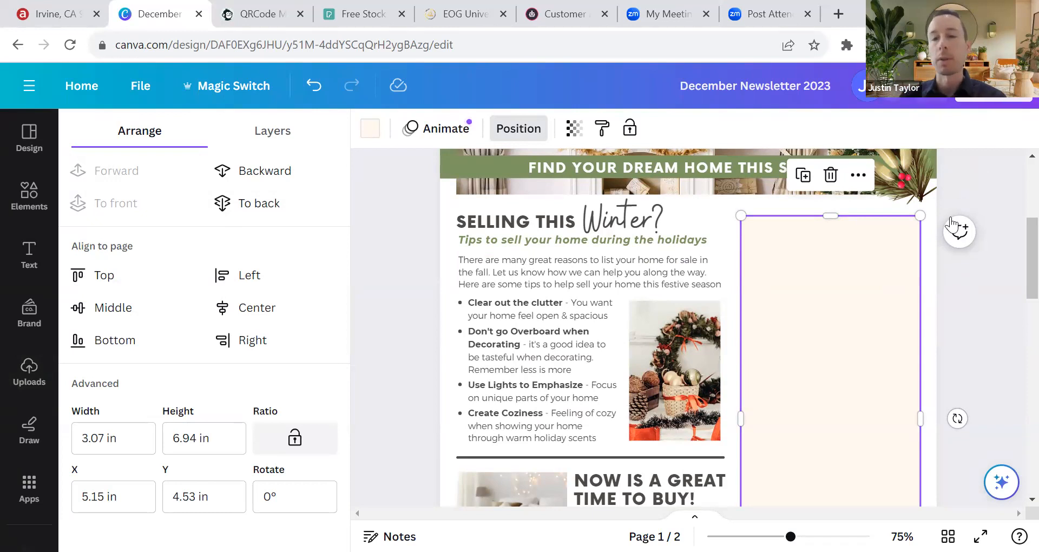
scroll(779, 270, "down", 5)
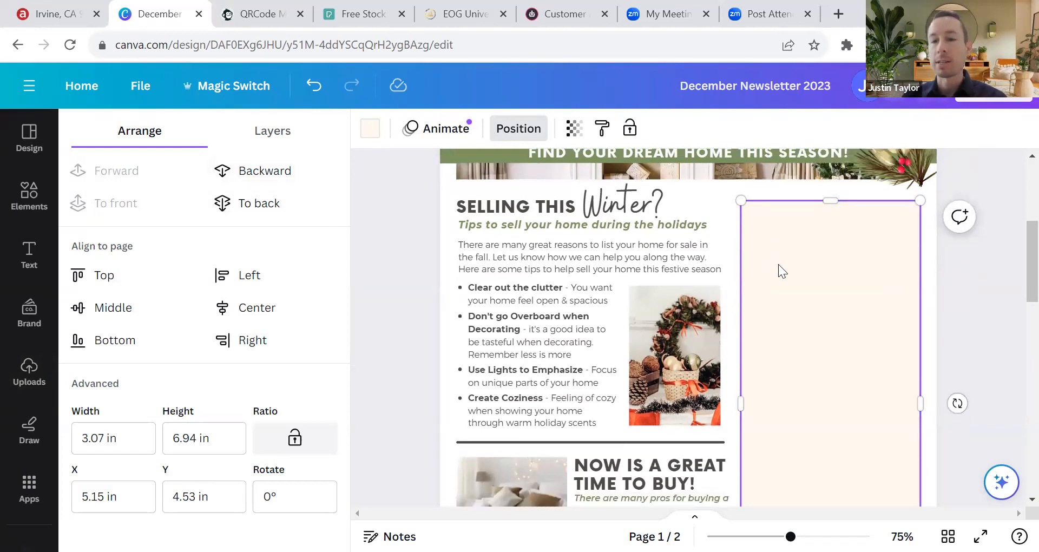
scroll(780, 284, "up", 5)
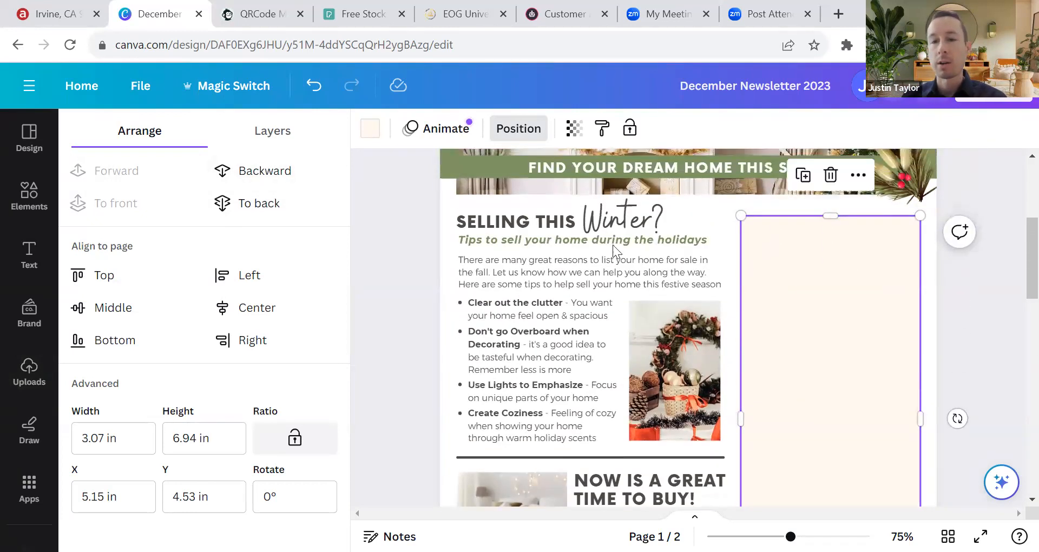
left_click(268, 203)
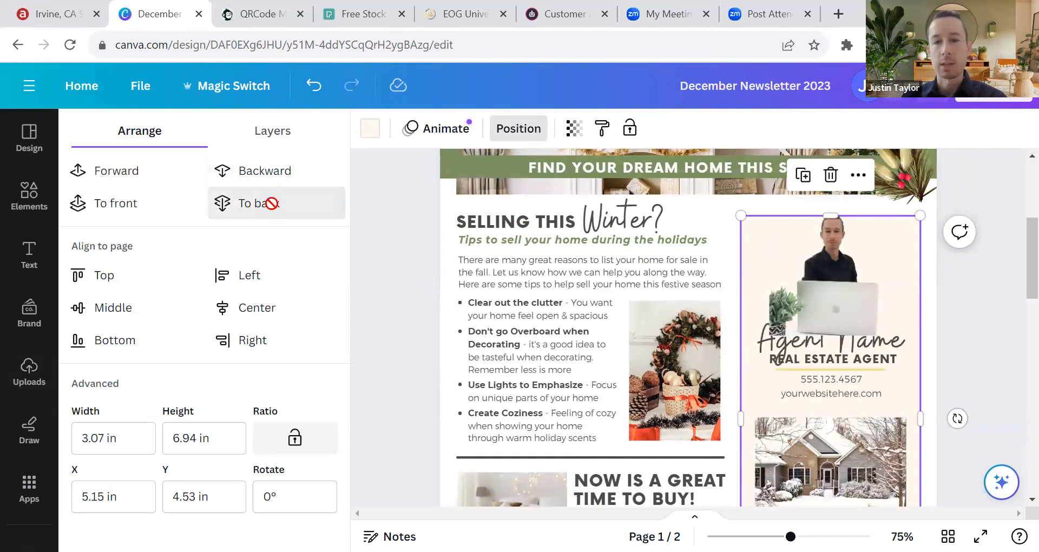
scroll(857, 255, "down", 3)
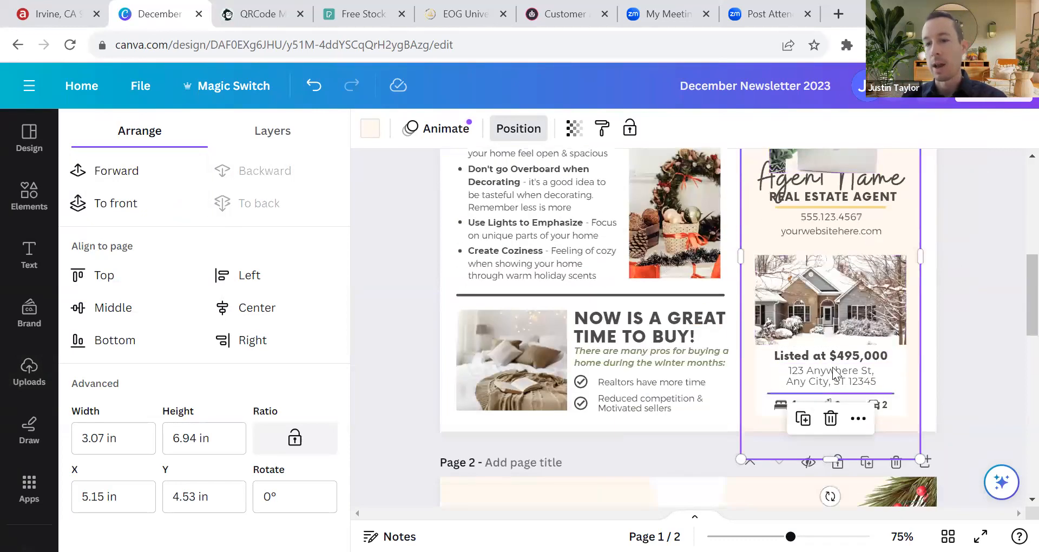
left_click(953, 276)
scroll(863, 288, "up", 5)
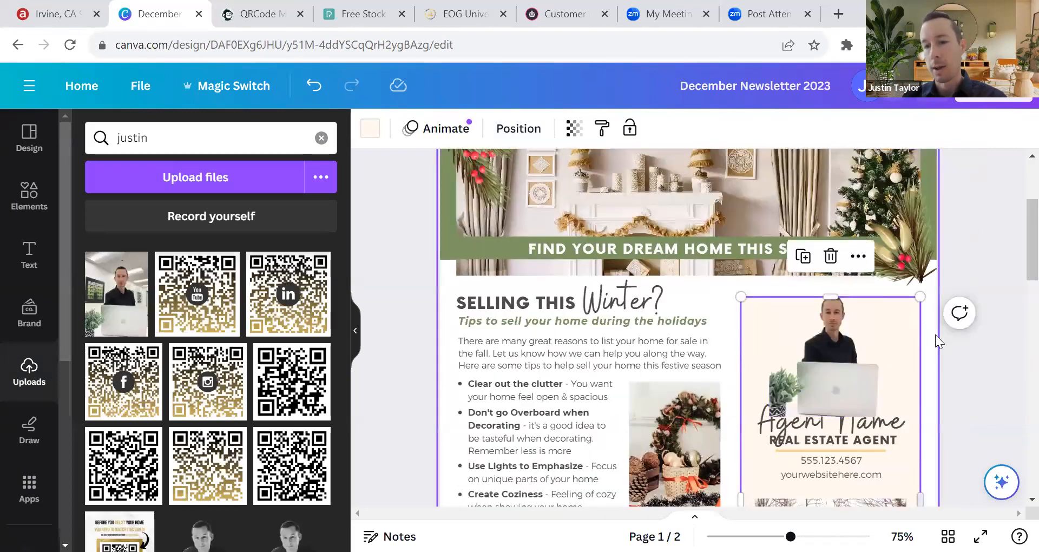
left_click(969, 366)
scroll(965, 342, "down", 2)
Step: Nudge the cut-out agent photo into place and select the Agent Name heading
left_click_drag(846, 286, 840, 276)
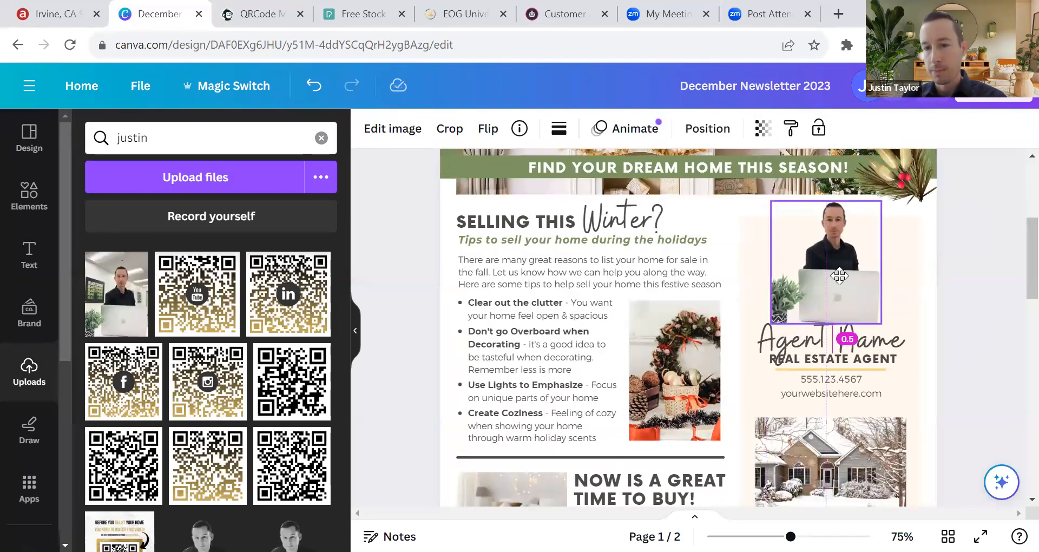
left_click(842, 347)
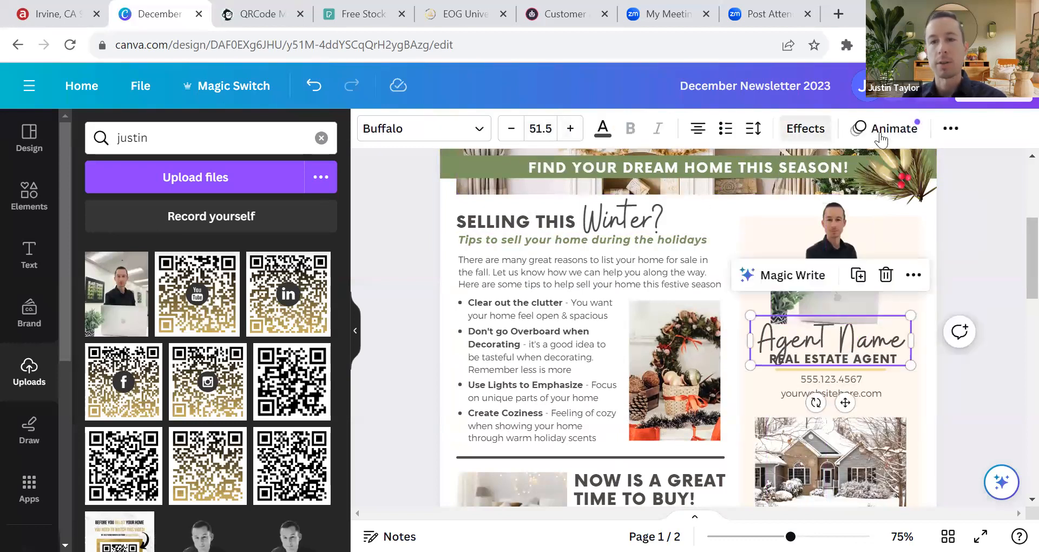
left_click(898, 128)
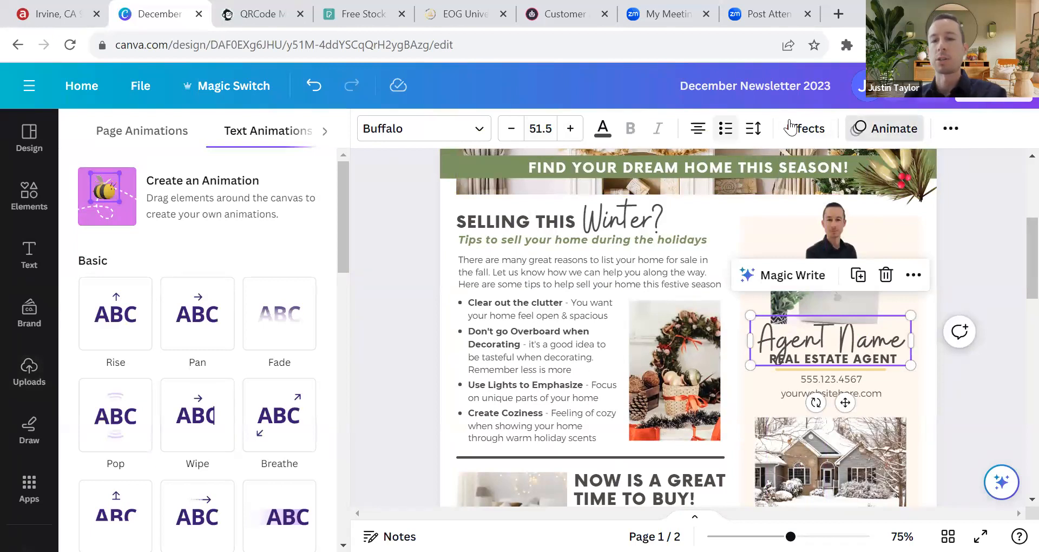
left_click(988, 294)
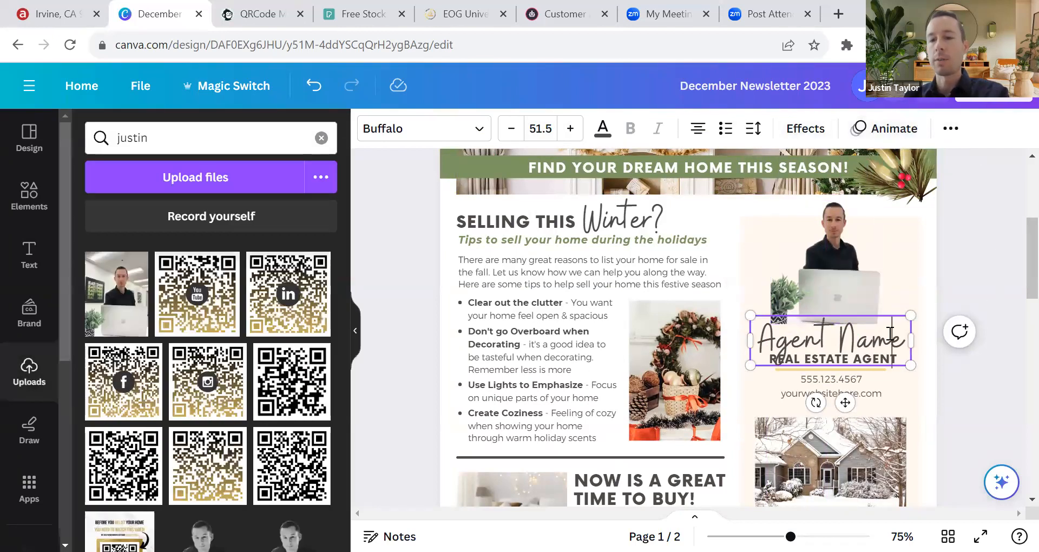
left_click(969, 365)
left_click(839, 343)
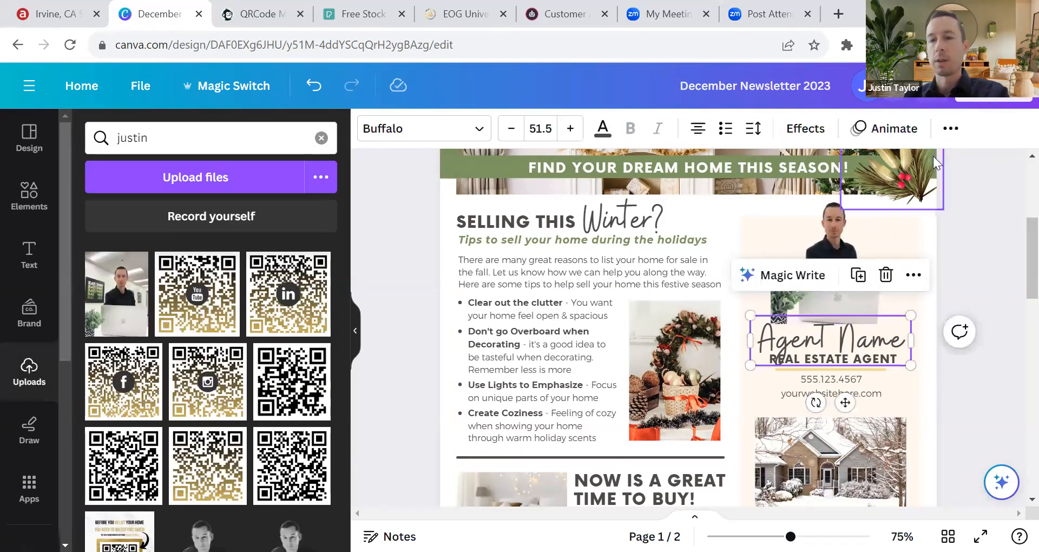
Step: Check the heading's layer arrangement options, then reselect the Agent Name heading below the photo
left_click(951, 128)
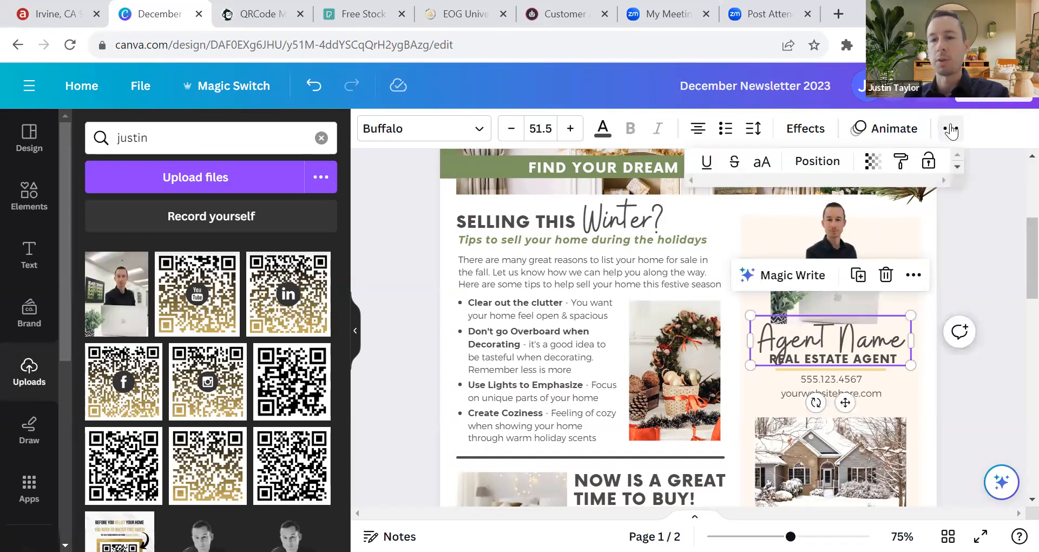
left_click(814, 172)
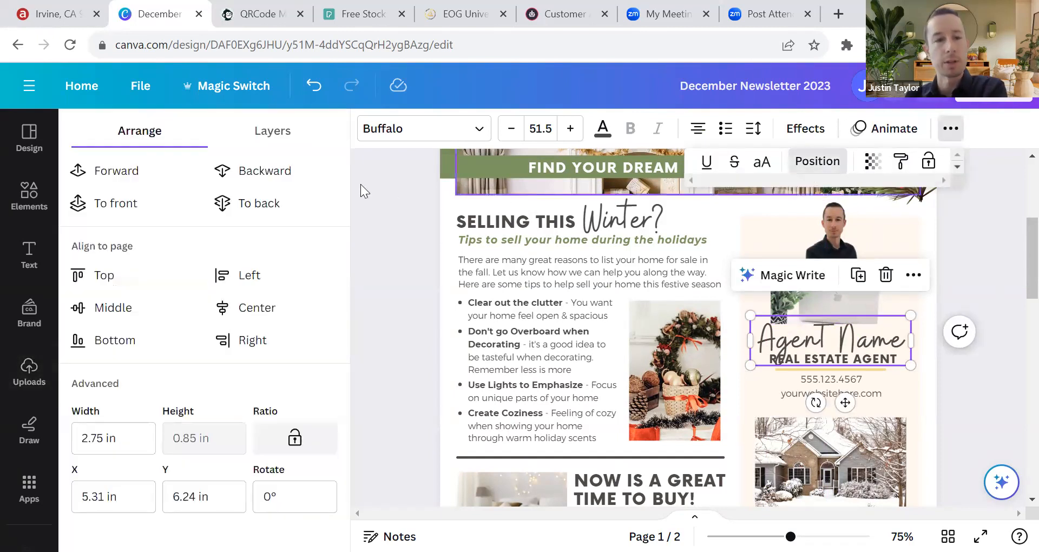
left_click(99, 183)
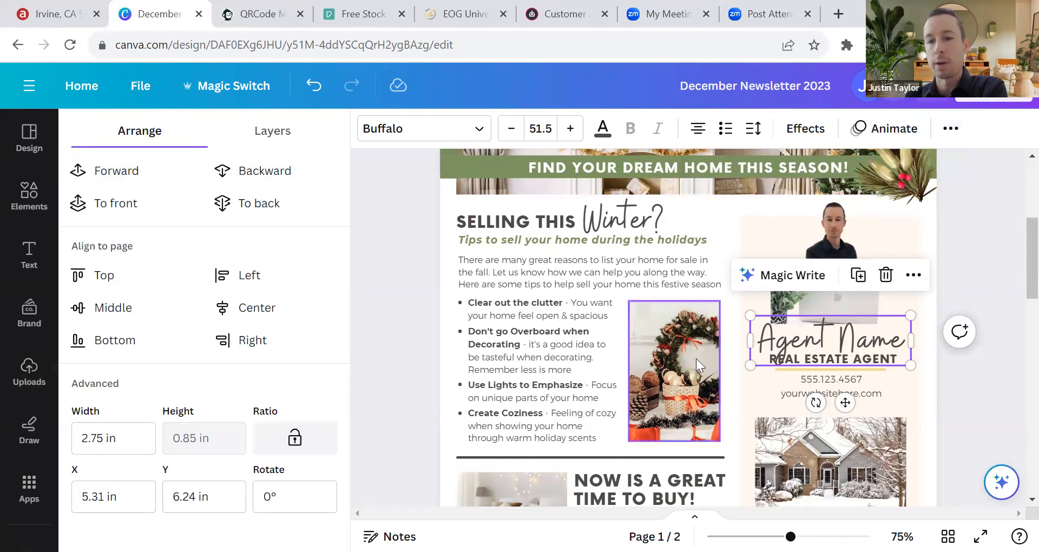
left_click(959, 255)
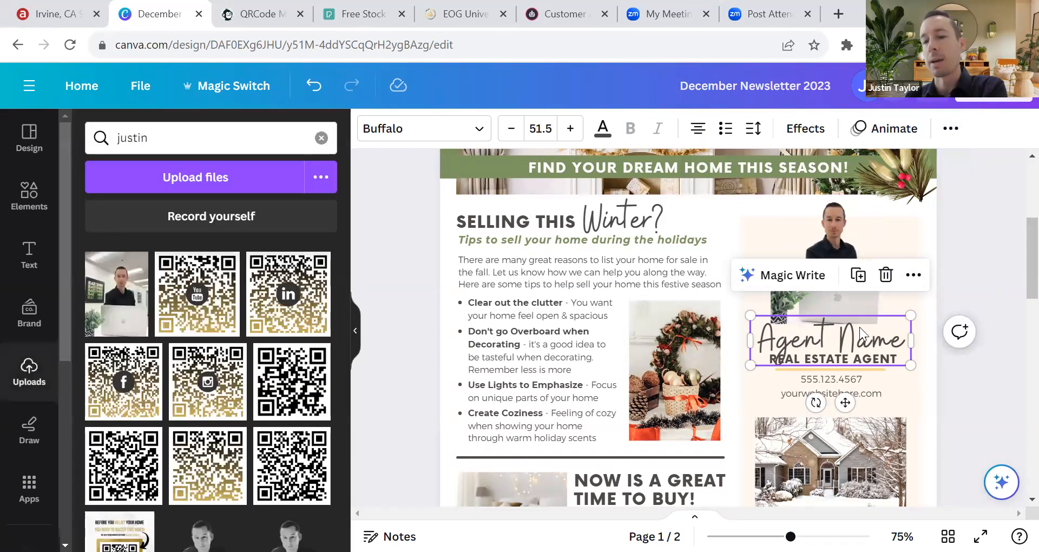
left_click(980, 270)
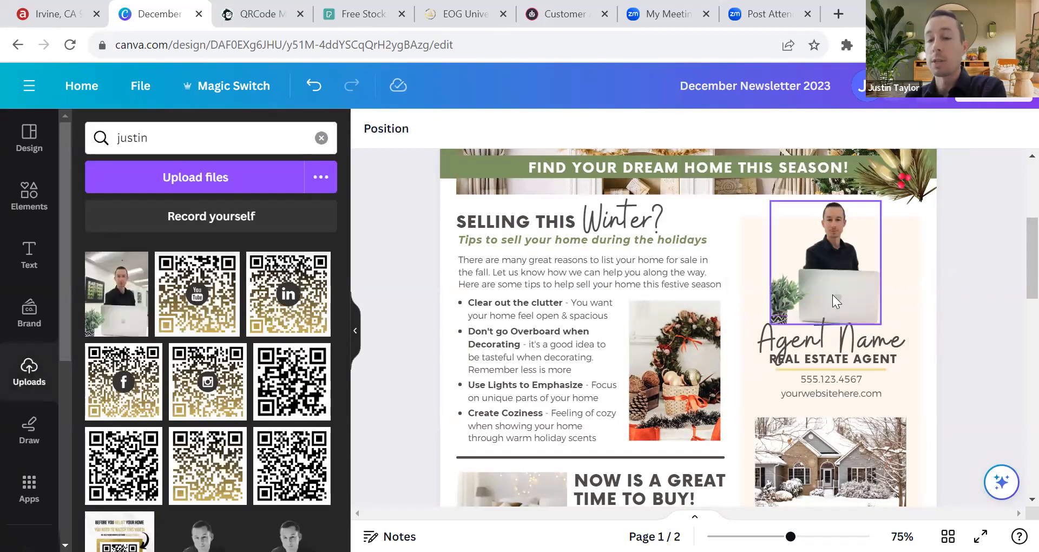
left_click(807, 342)
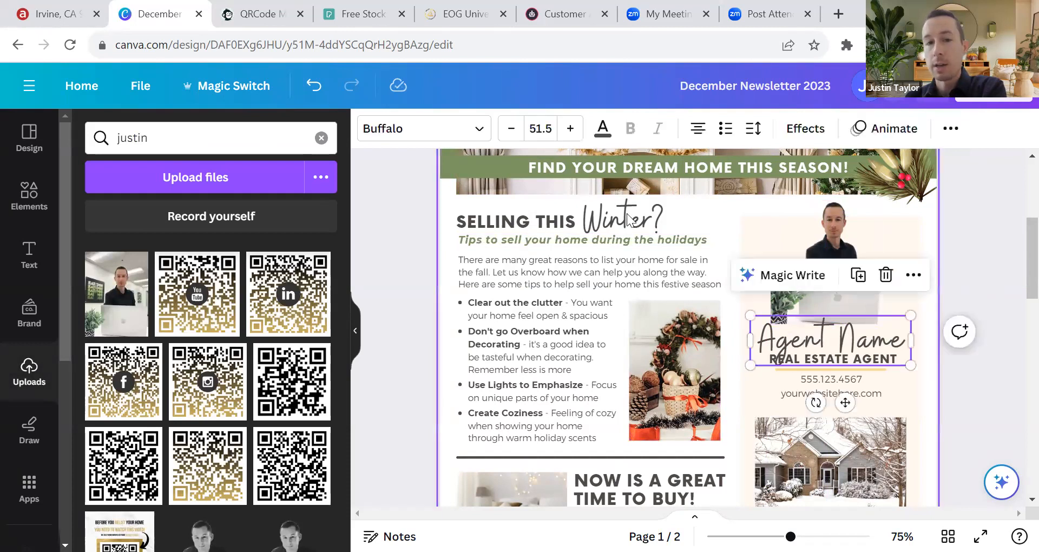
left_click(834, 233)
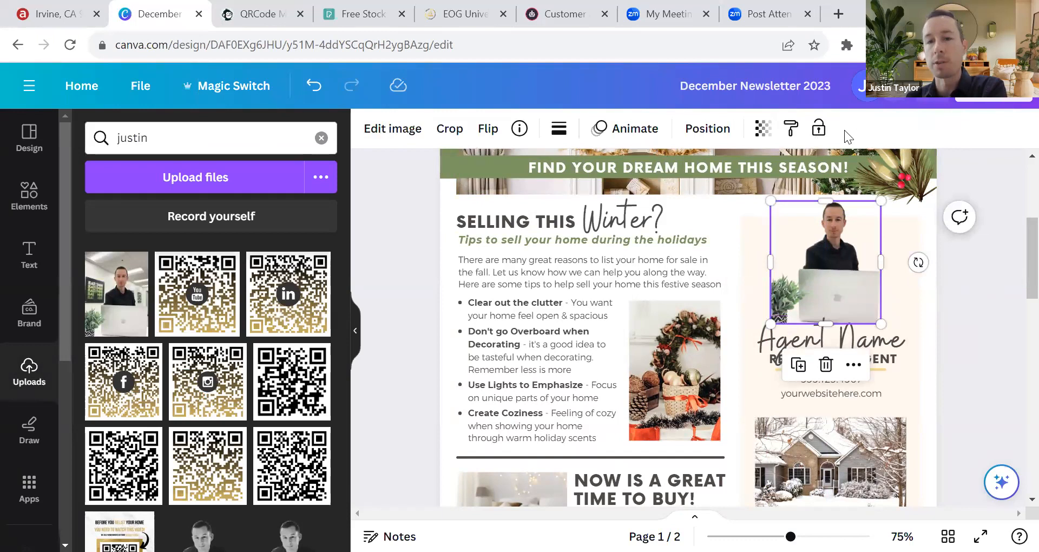
left_click(906, 338)
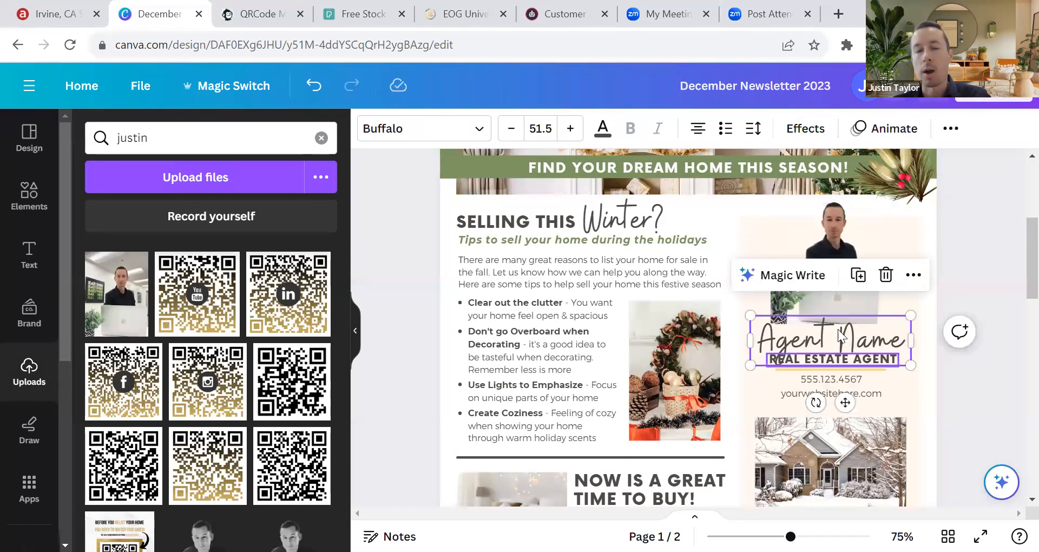
Step: Try the gold logo colour on the Agent Name heading, undo to keep it dark grey, and open the font list
left_click(602, 130)
left_click(176, 348)
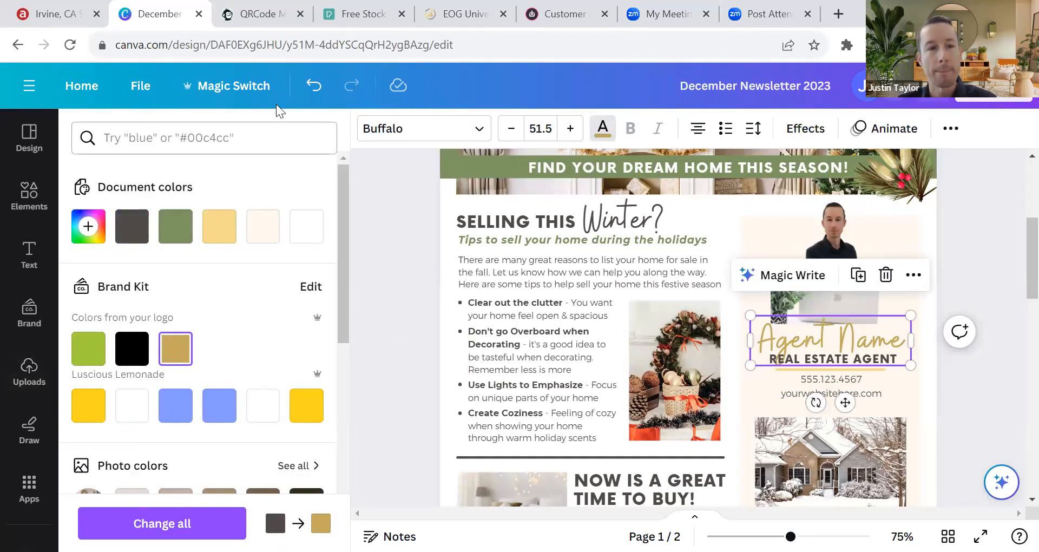
key("ctrl+z")
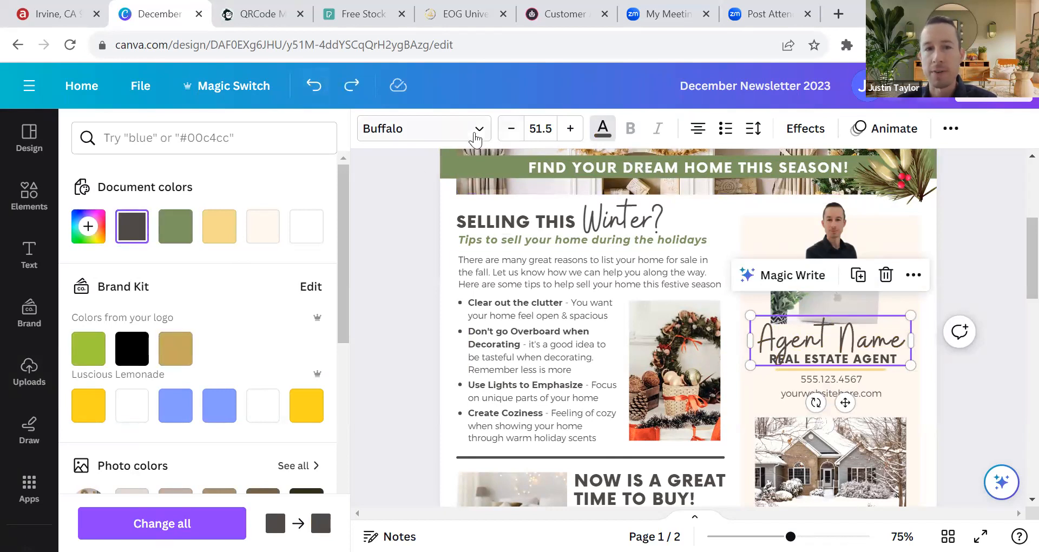
left_click(475, 130)
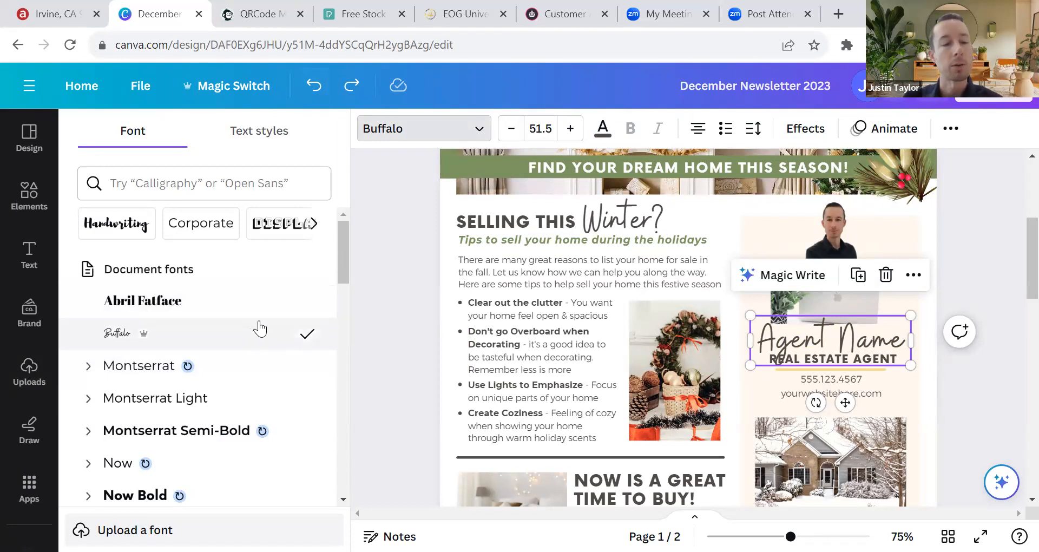
scroll(191, 365, "down", 5)
scroll(204, 348, "up", 5)
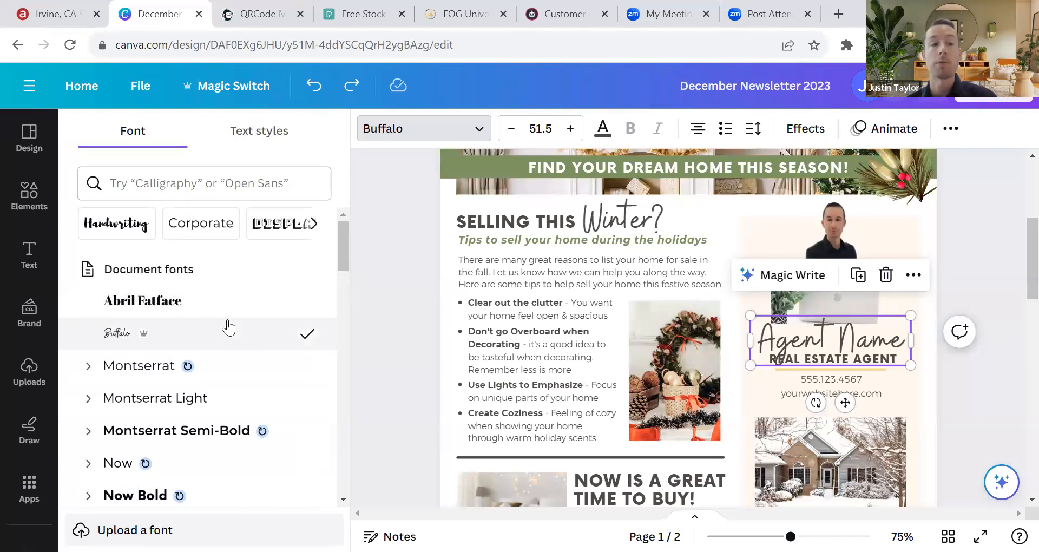
scroll(230, 324, "down", 8)
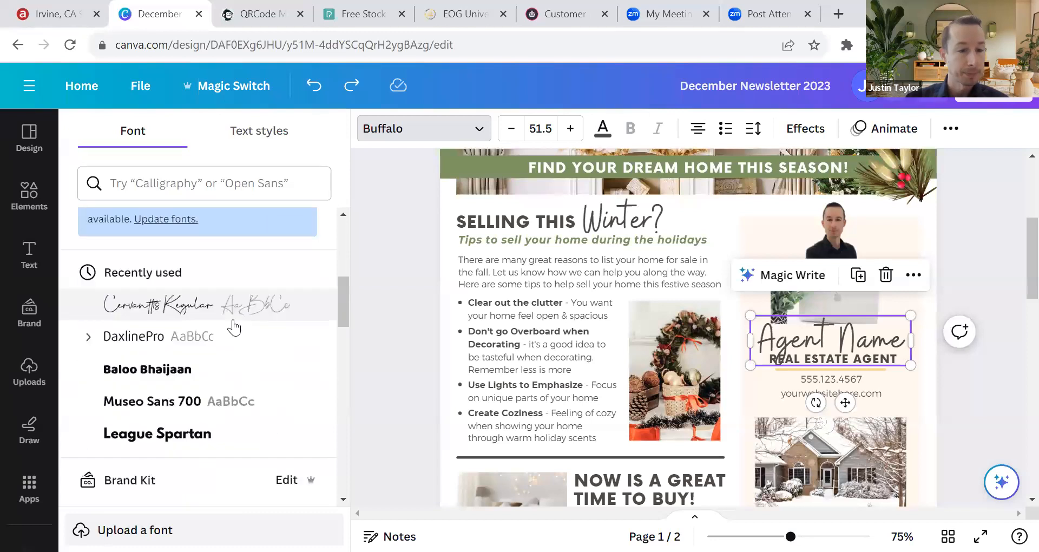
scroll(232, 327, "up", 5)
scroll(221, 325, "down", 6)
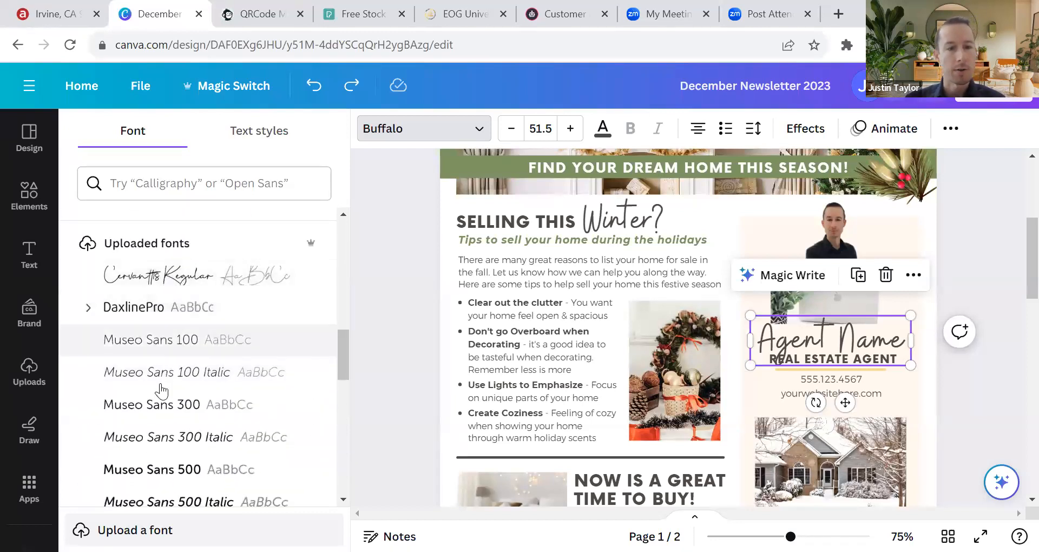
scroll(163, 400, "down", 4)
scroll(162, 416, "down", 1)
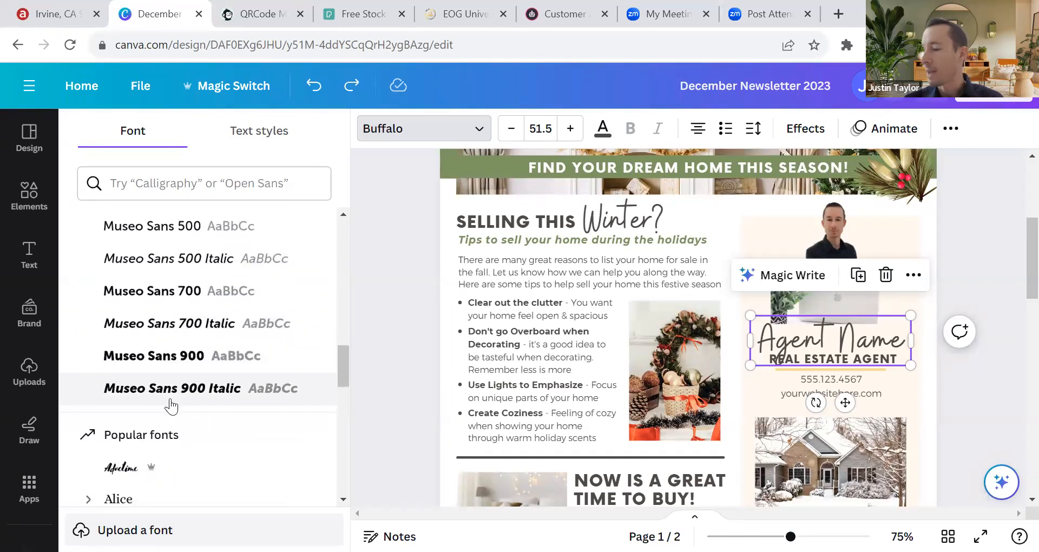
scroll(170, 409, "down", 2)
scroll(168, 395, "up", 7)
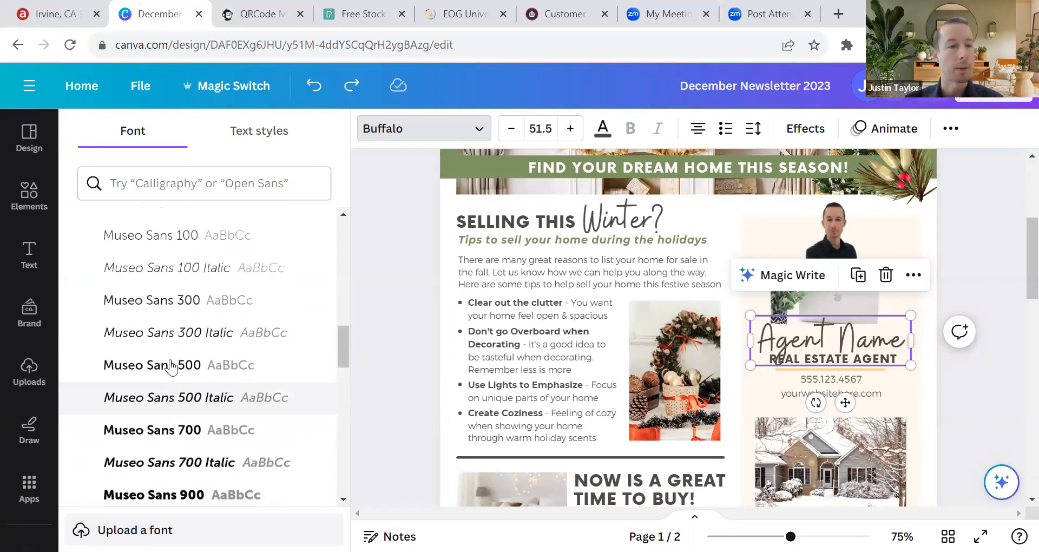
scroll(168, 395, "up", 9)
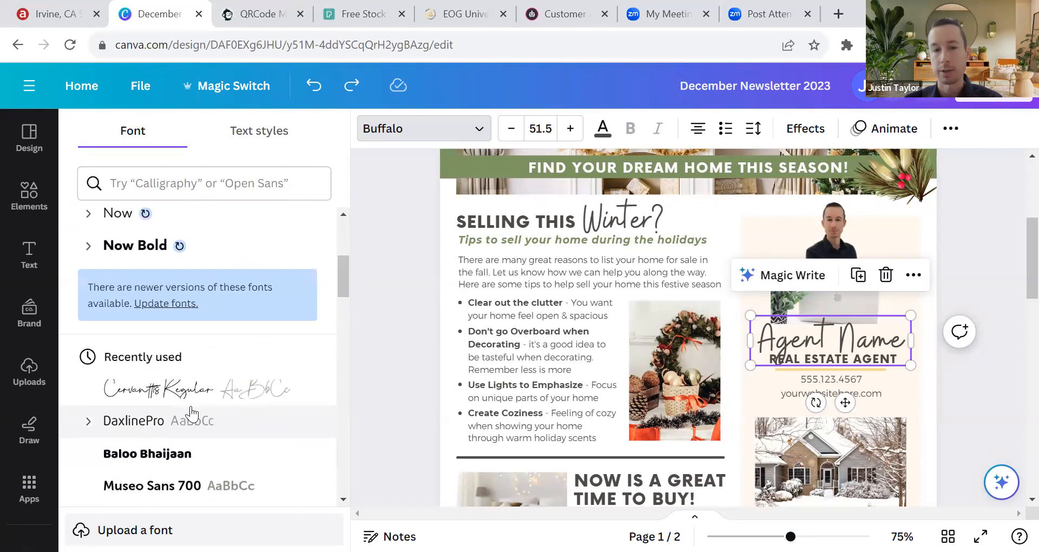
scroll(192, 414, "up", 1)
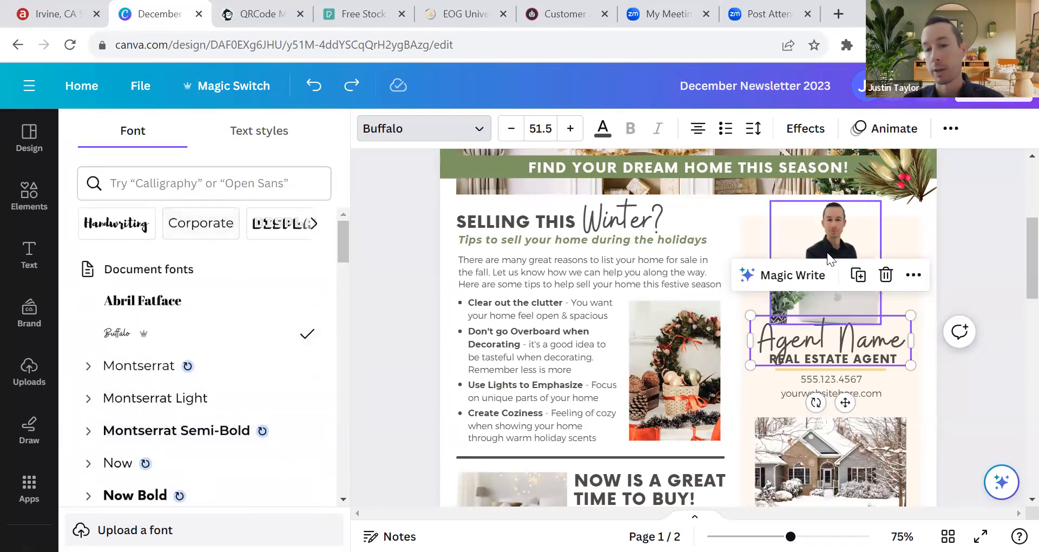
left_click(1000, 271)
Step: Replace the 'Agent Name' heading text with the agent's full name
left_click(848, 330)
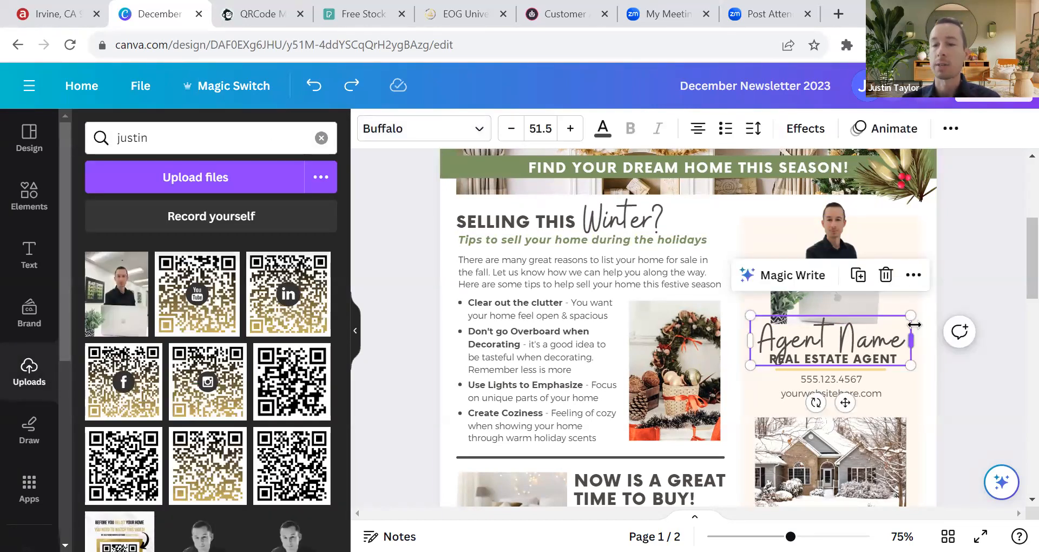
double_click(841, 338)
left_click_drag(855, 334, 765, 334)
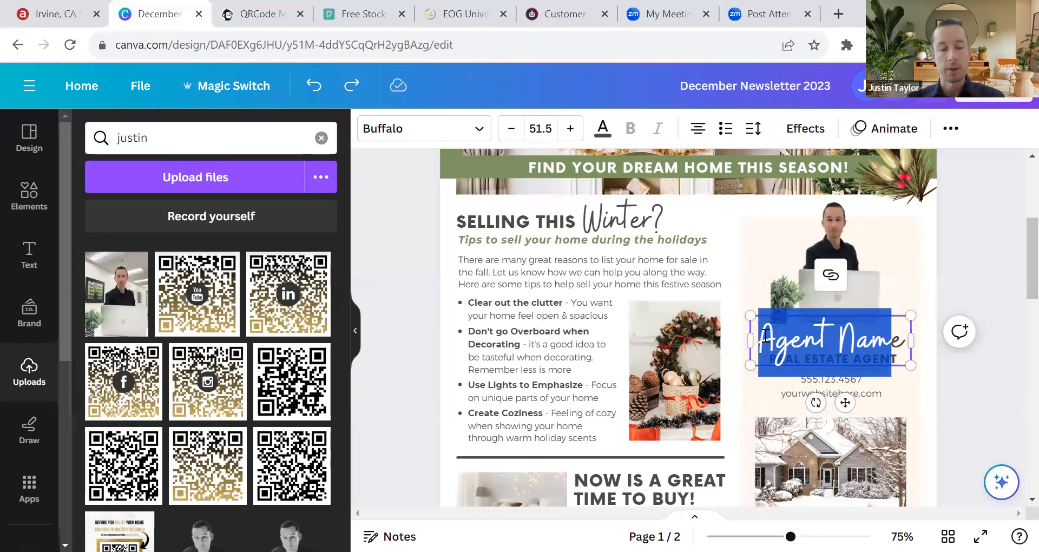
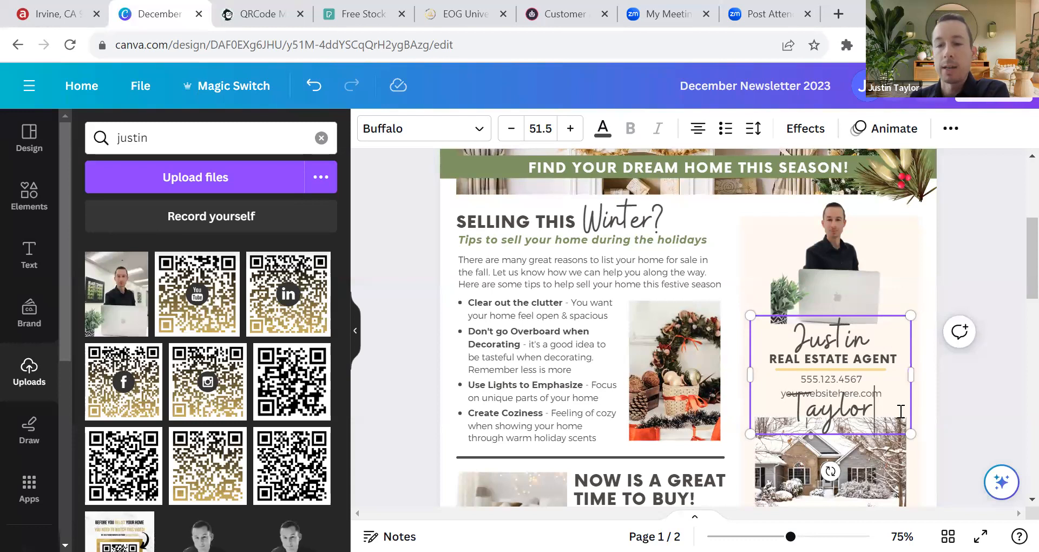
key("ctrl+a")
left_click(974, 237)
left_click(829, 354)
left_click(830, 341)
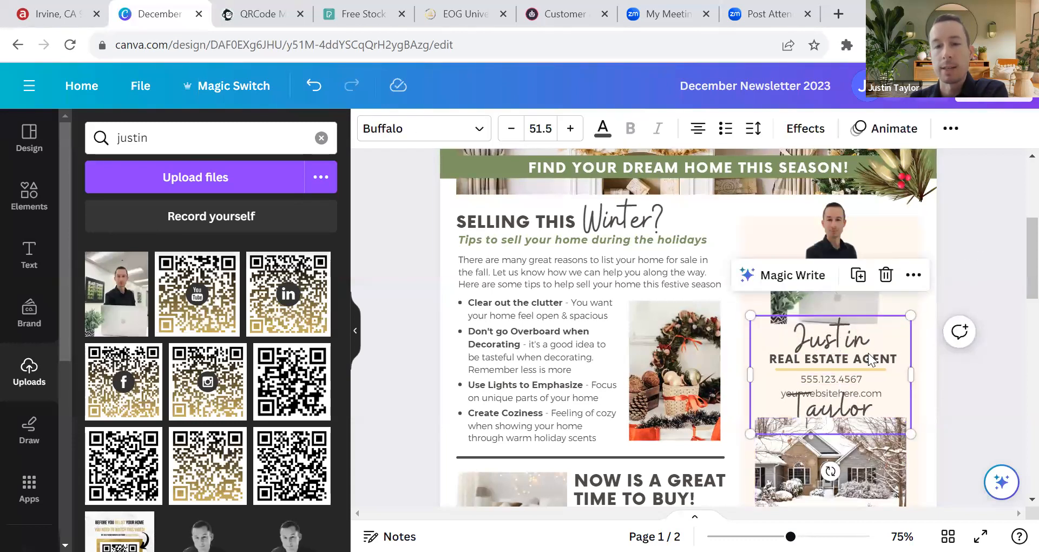
Step: Try smaller font sizes on the name, then undo back to size 51.5 on two lines
left_click(511, 130)
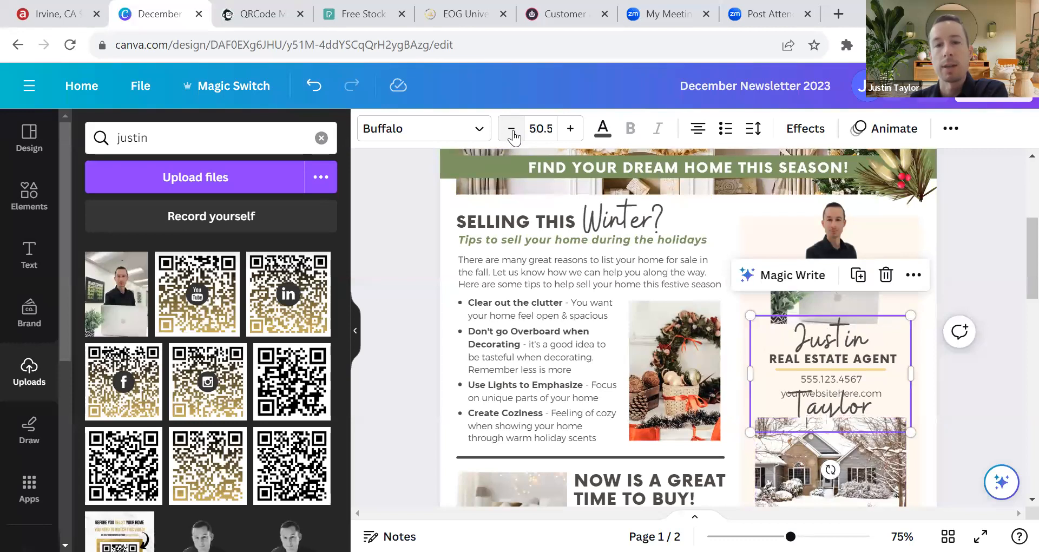
left_click(512, 132)
left_click(512, 132)
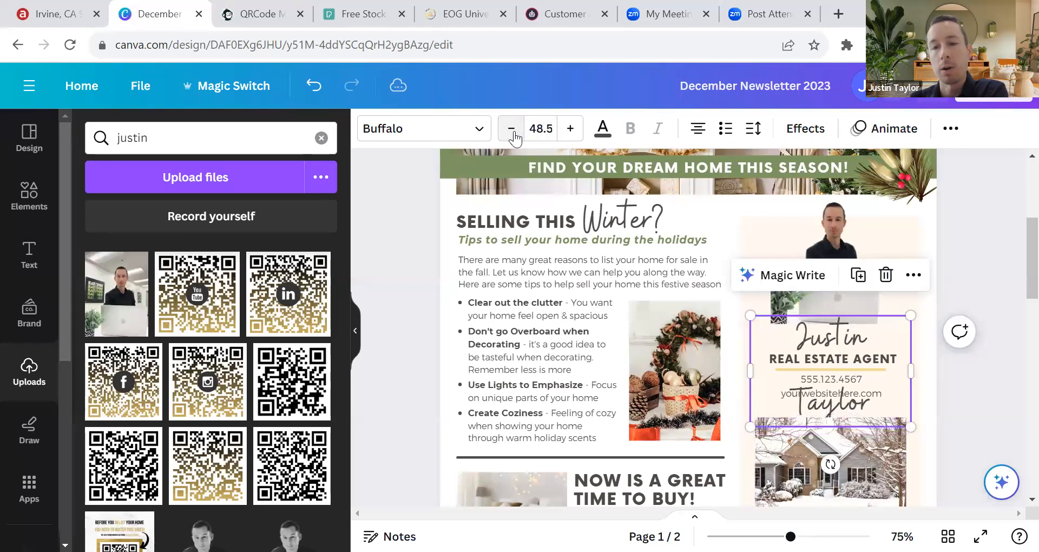
left_click(512, 132)
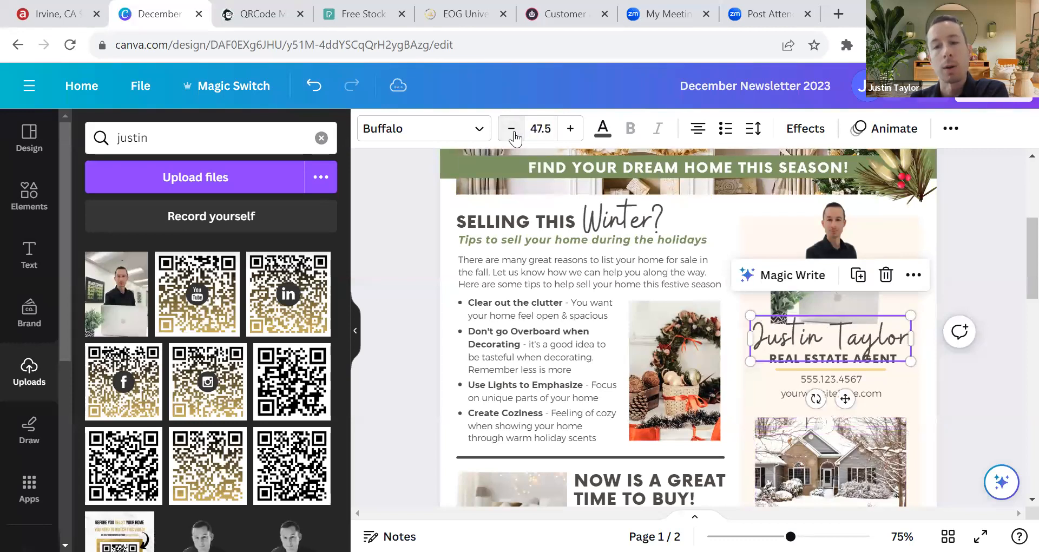
left_click(1004, 208)
left_click(311, 93)
left_click(311, 94)
left_click(310, 95)
left_click(311, 95)
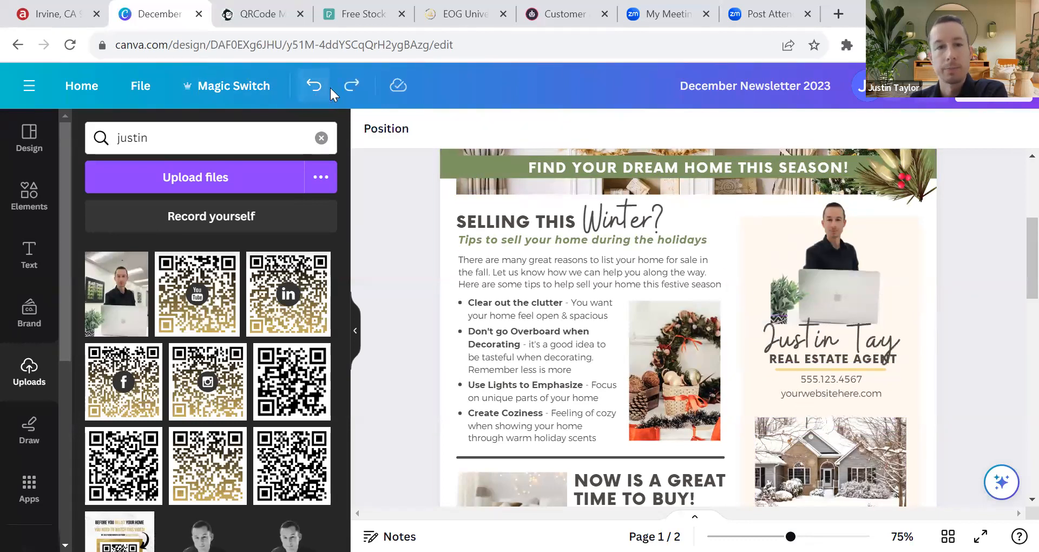
left_click(349, 86)
left_click(865, 321)
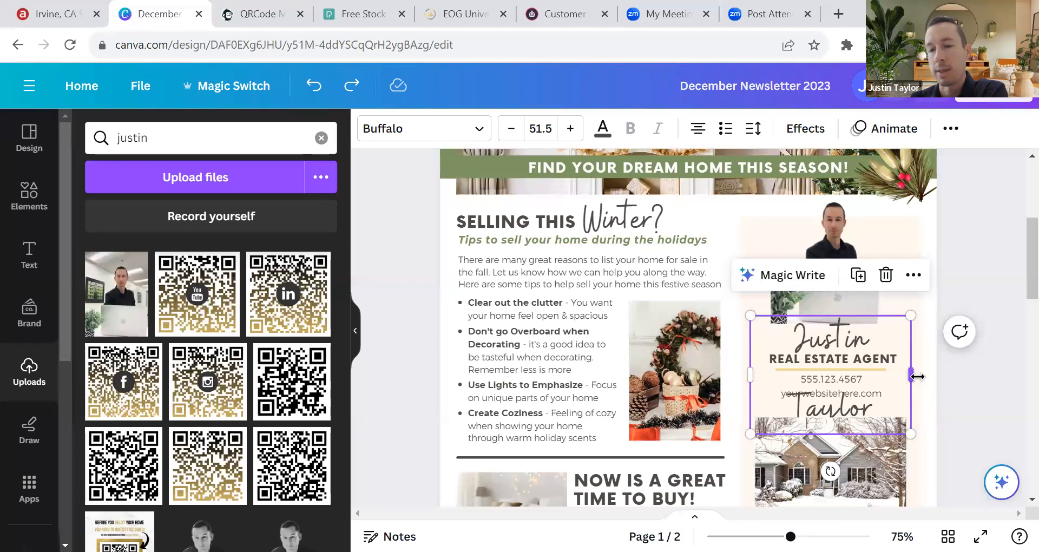
Step: Widen the name box to one line and nudge the name until it's centred under the photo
left_click_drag(911, 376, 934, 376)
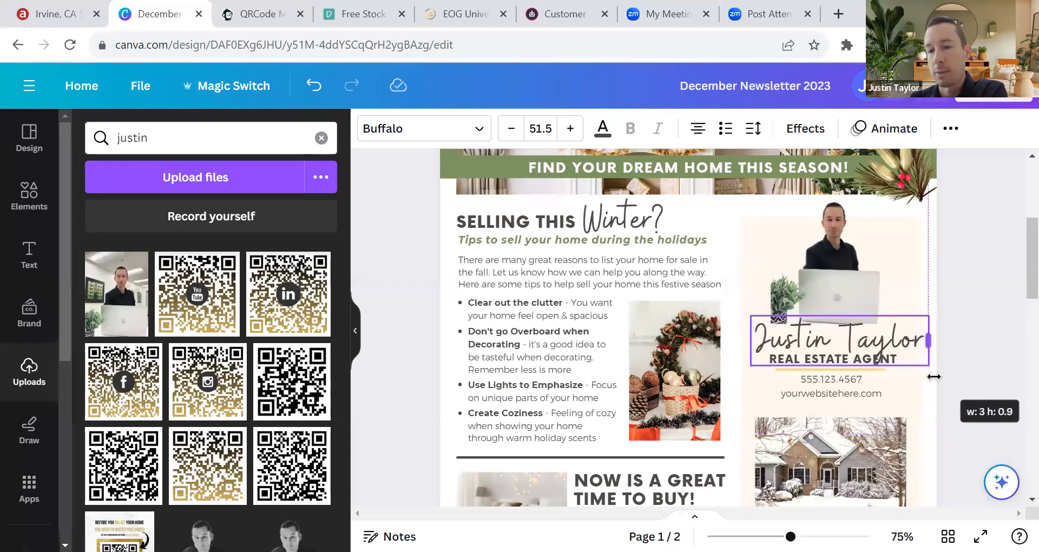
left_click(964, 364)
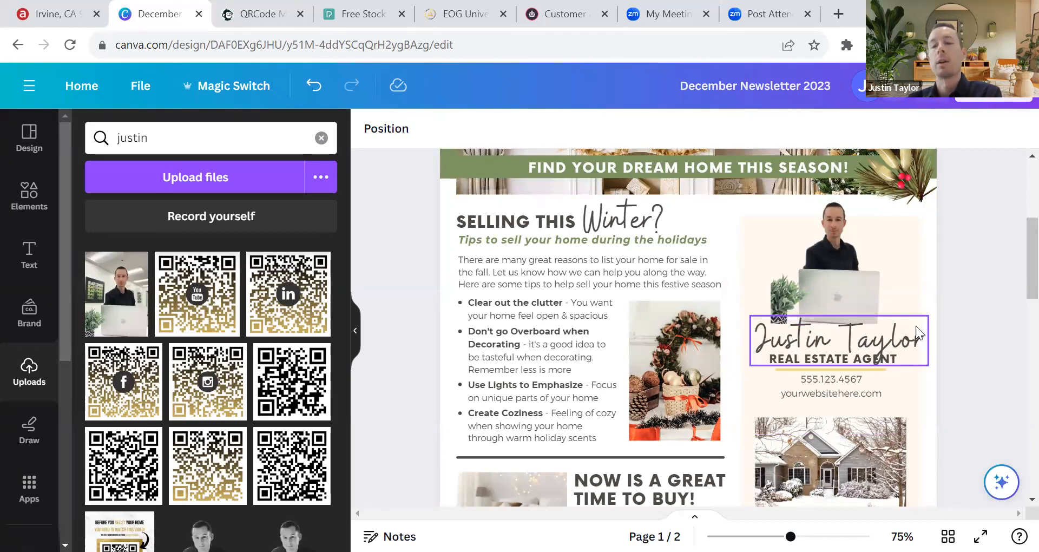
left_click(867, 343)
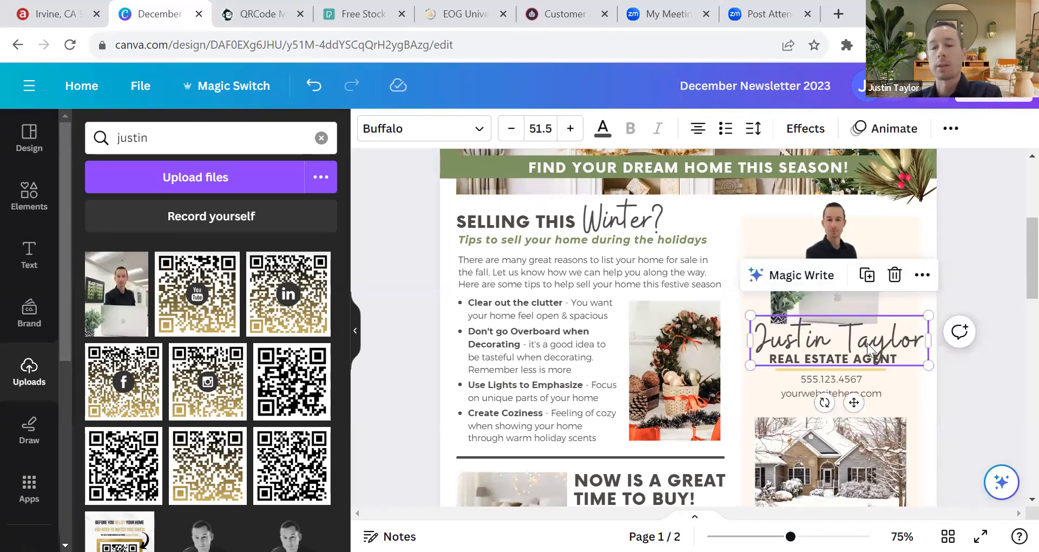
left_click_drag(865, 343, 860, 342)
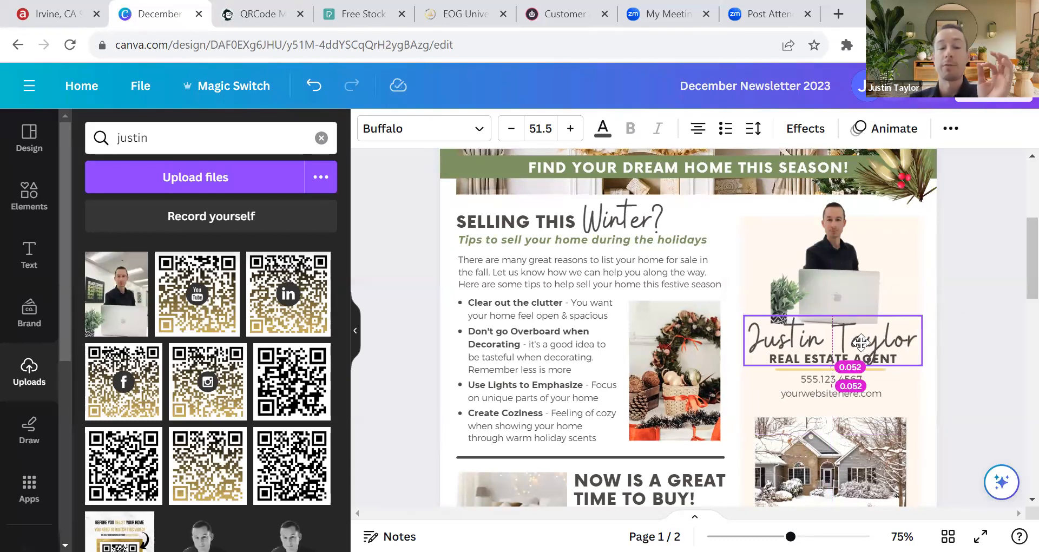
left_click_drag(861, 342, 860, 341)
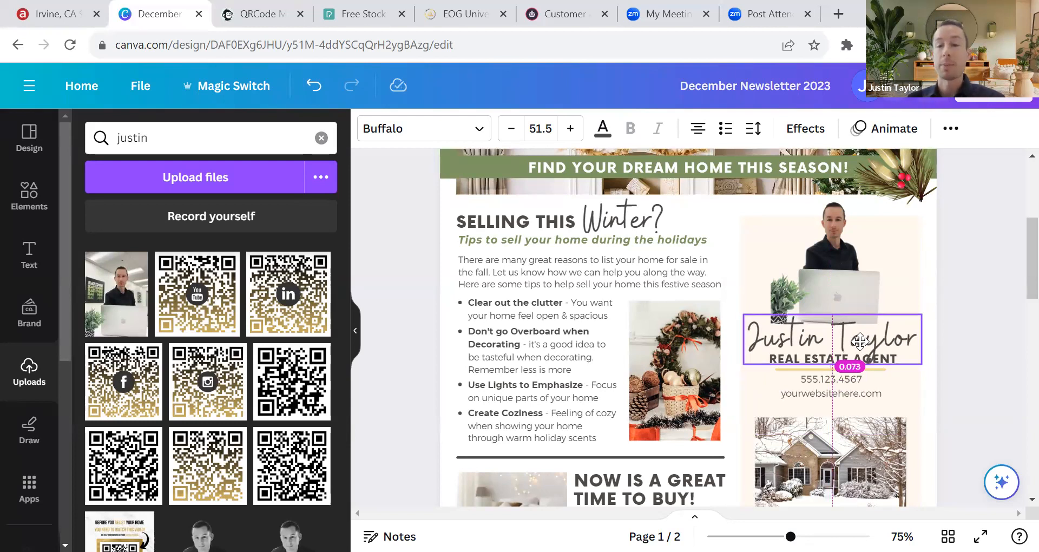
left_click_drag(860, 341, 859, 341)
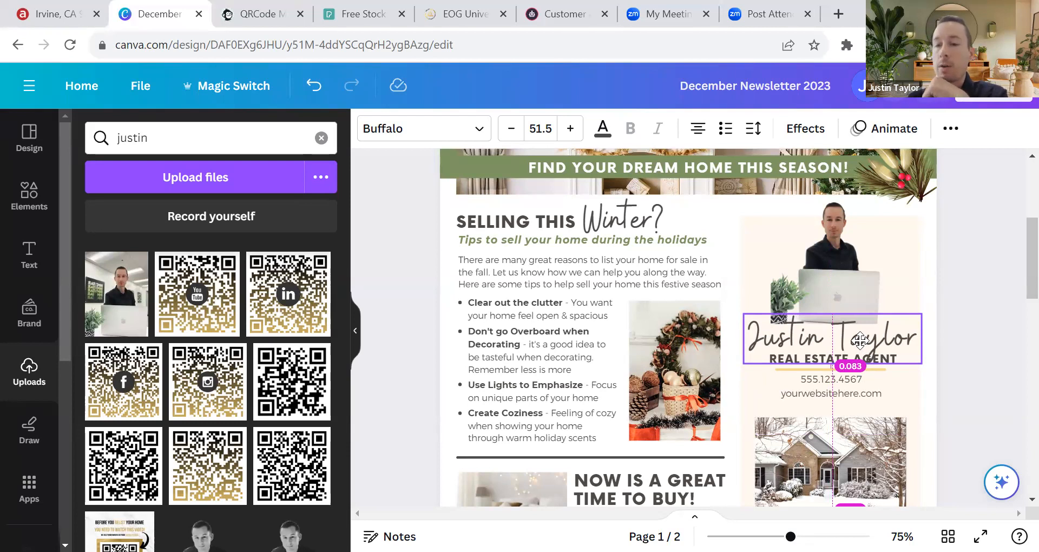
left_click_drag(860, 340, 863, 341)
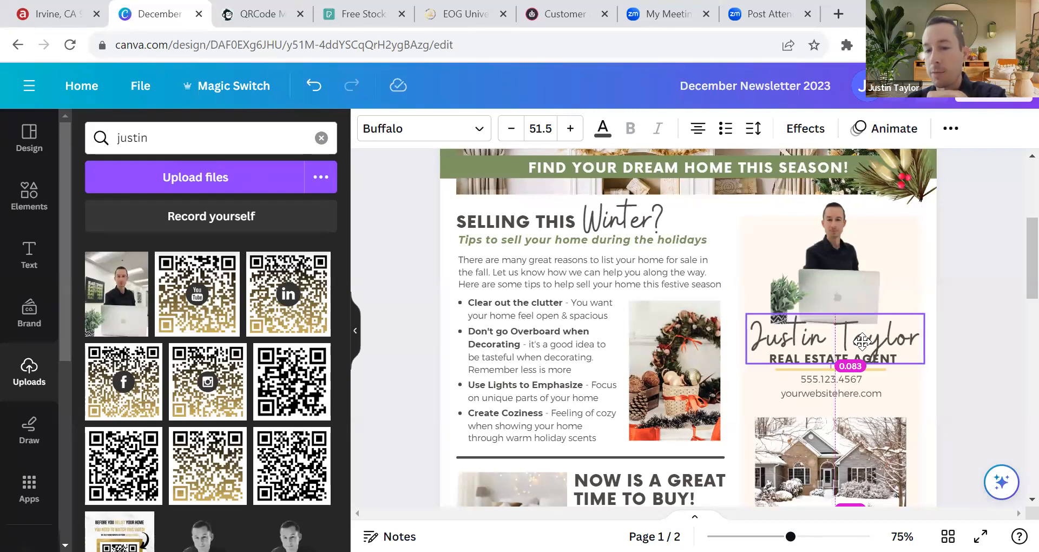
left_click_drag(862, 341, 859, 342)
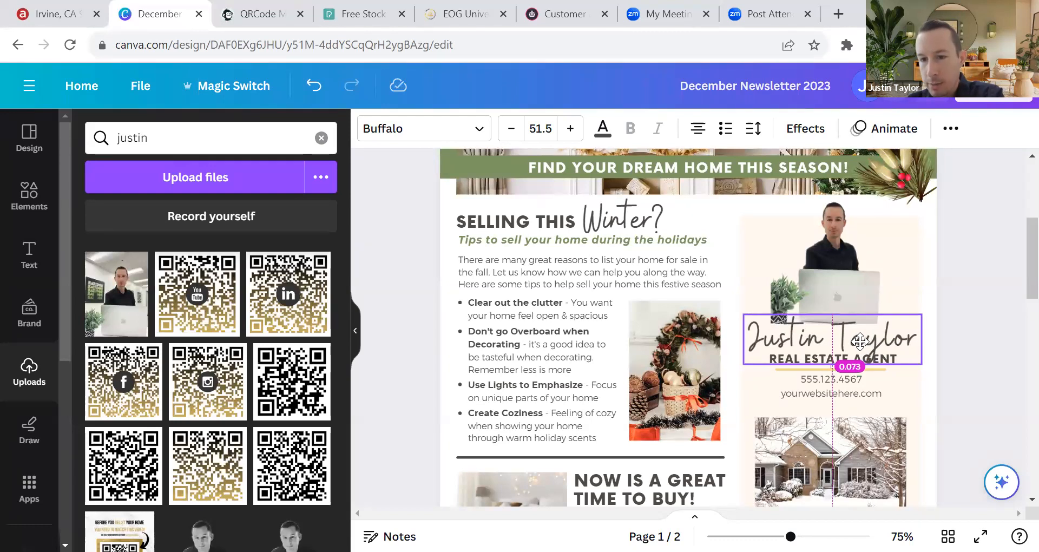
left_click_drag(860, 342, 858, 342)
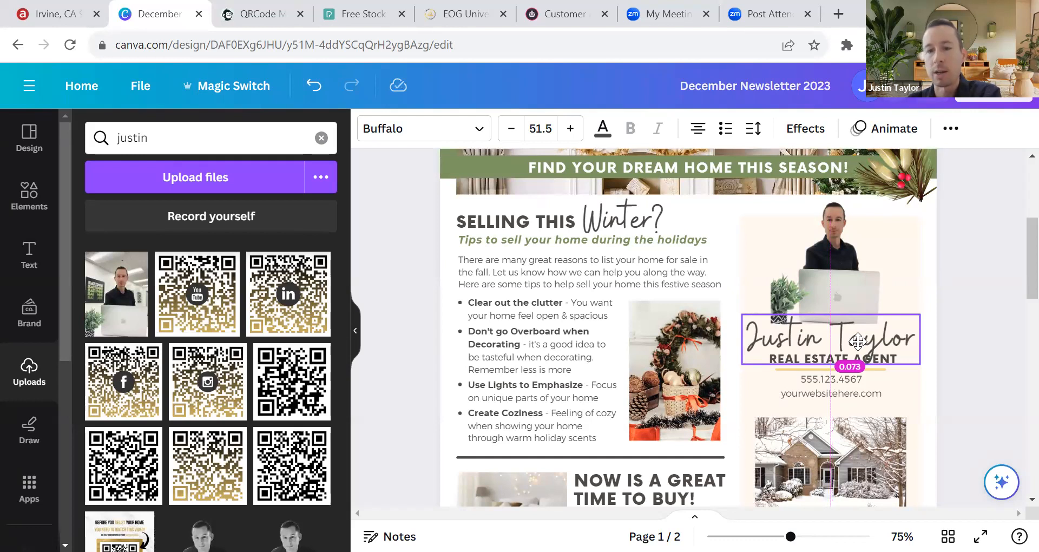
left_click_drag(857, 341, 858, 342)
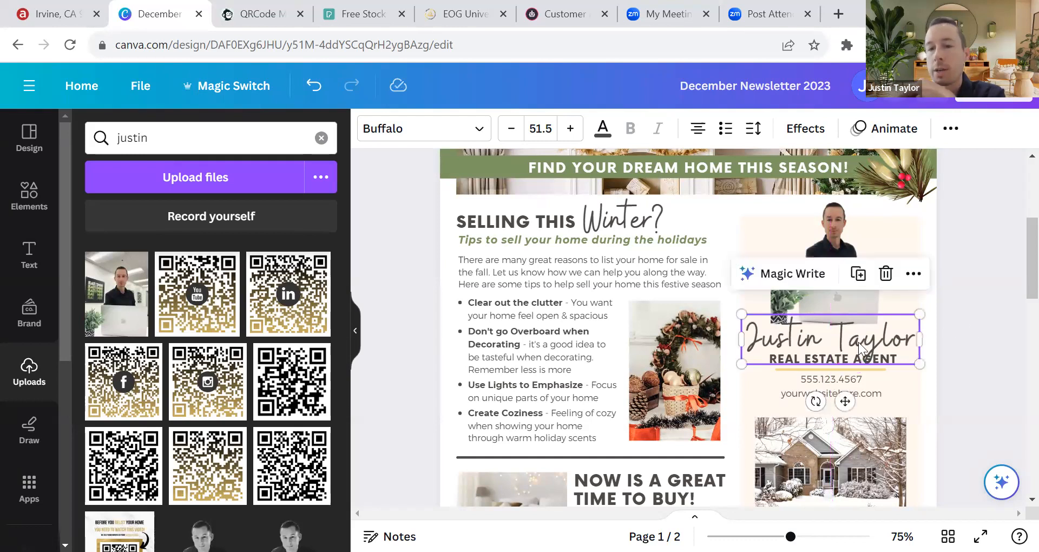
left_click(984, 271)
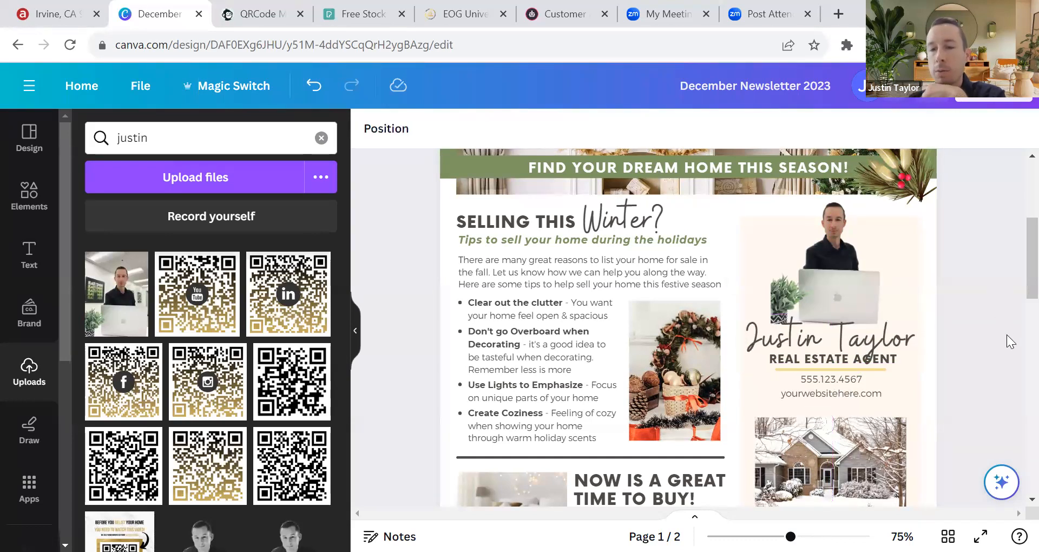
Step: Step the agent's name font size down to 43.5, undoing a trial narrowing of its text box
left_click(868, 344)
left_click(510, 134)
left_click(511, 134)
left_click(510, 134)
left_click(510, 134)
left_click(511, 135)
left_click(511, 135)
left_click(511, 136)
left_click(512, 136)
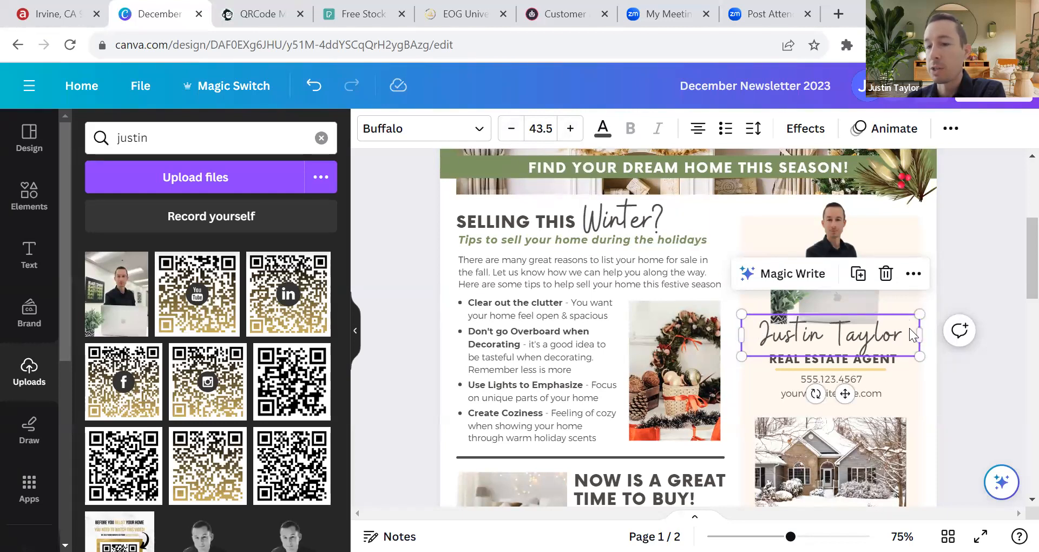
left_click_drag(921, 335, 907, 335)
left_click(314, 87)
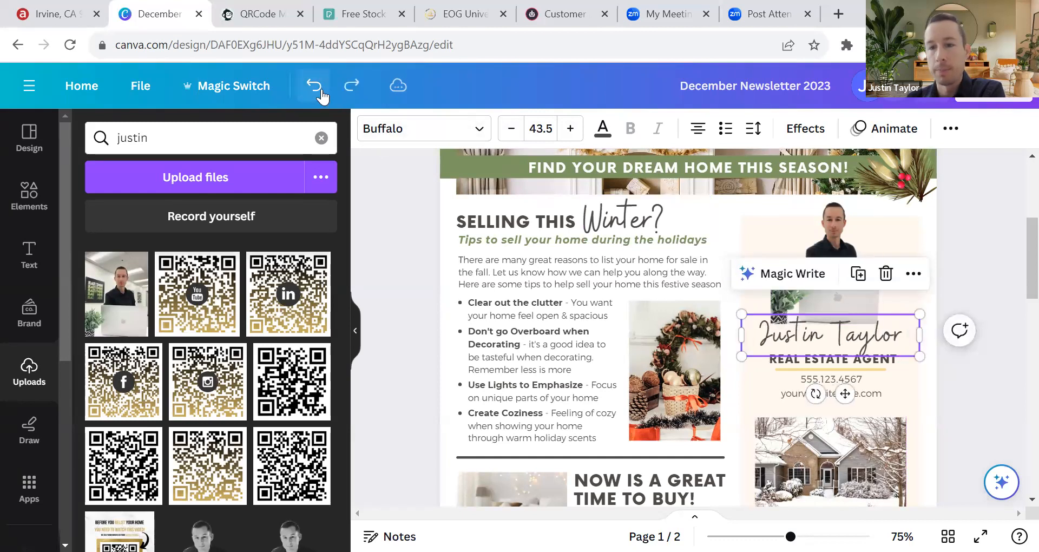
left_click(972, 258)
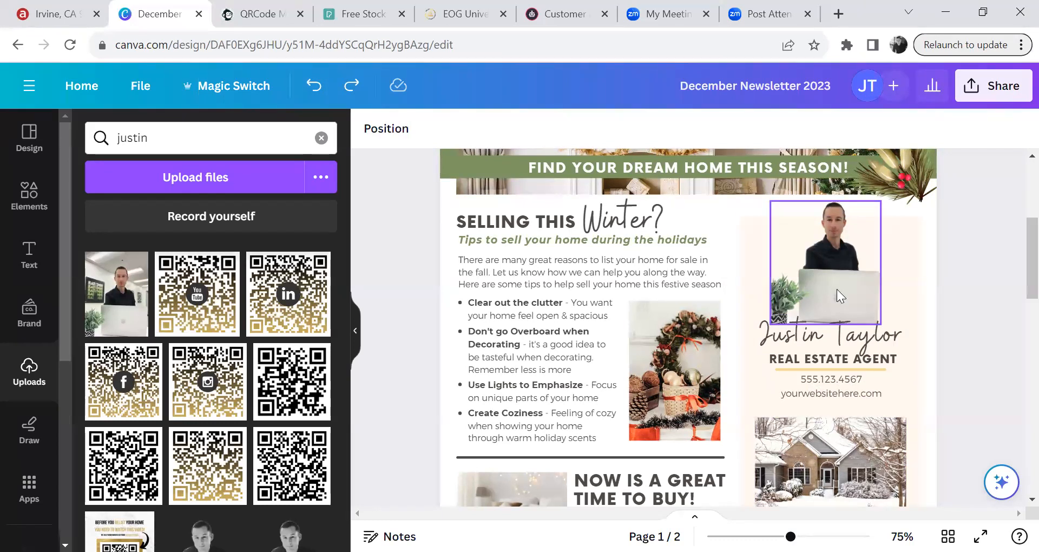
left_click(841, 275)
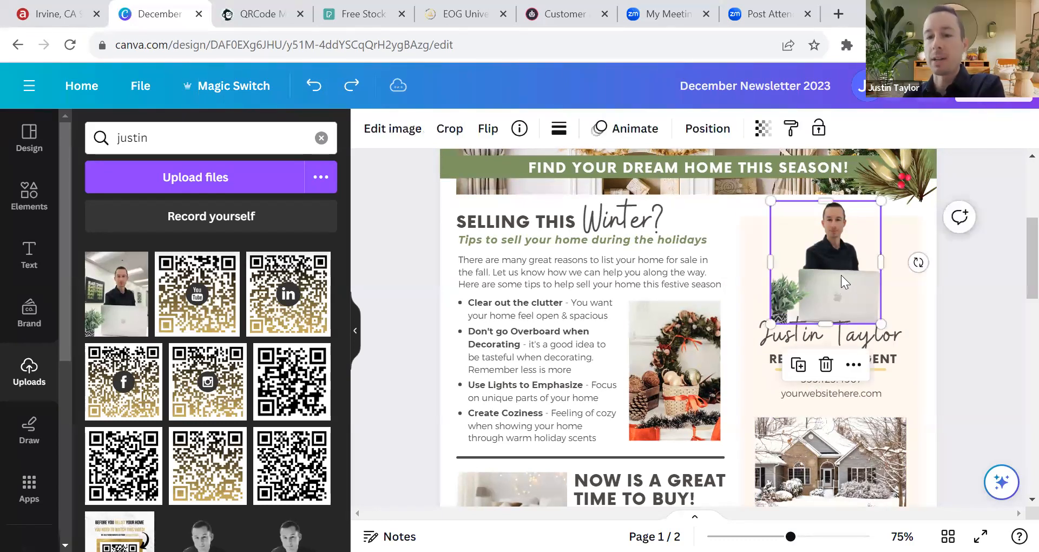
left_click(486, 132)
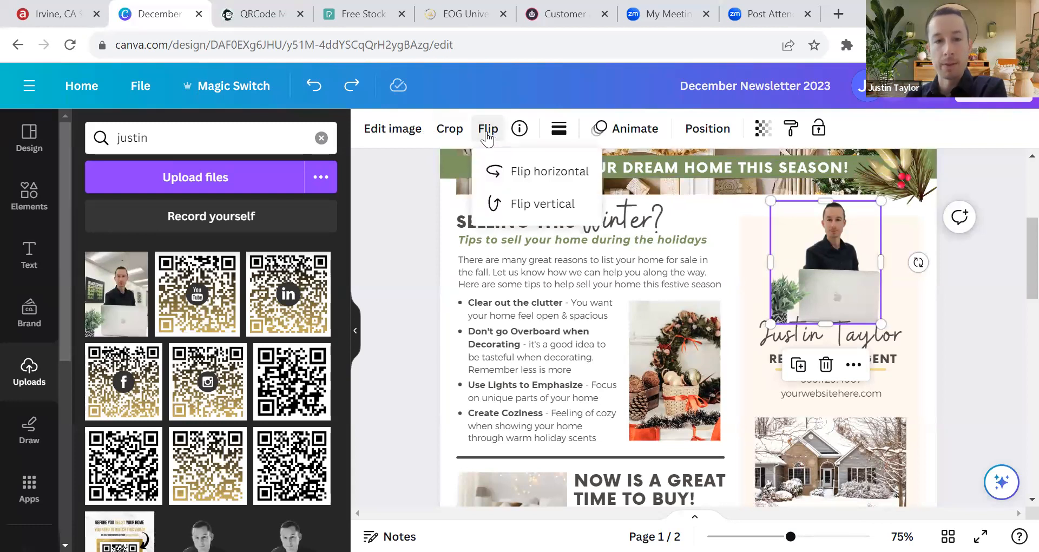
left_click(548, 173)
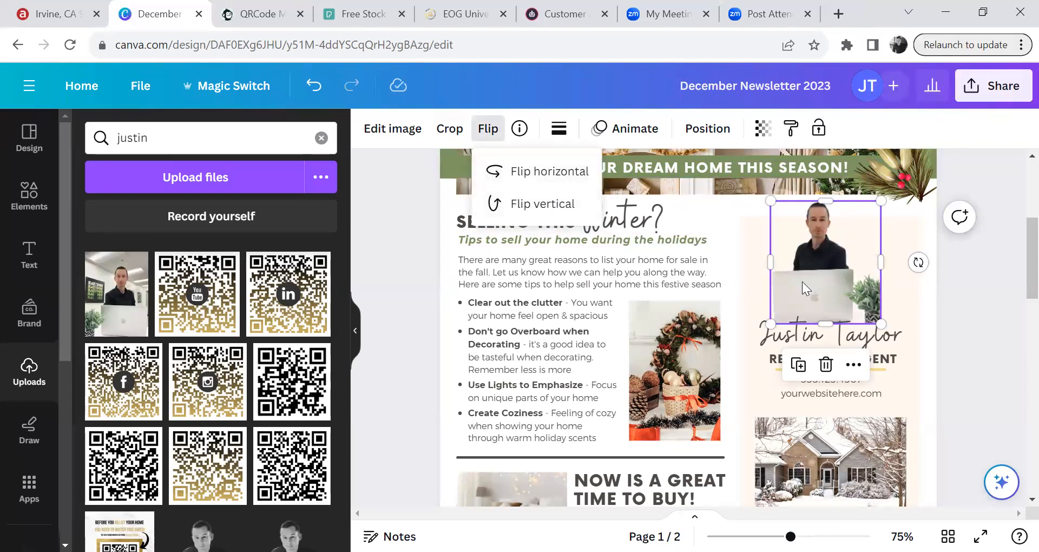
left_click(518, 174)
left_click(533, 211)
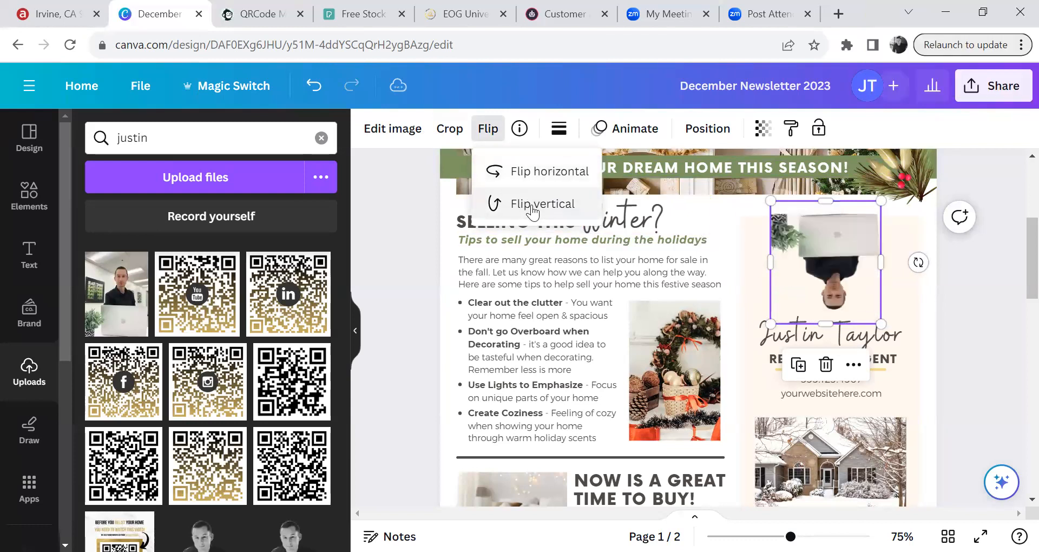
left_click(532, 211)
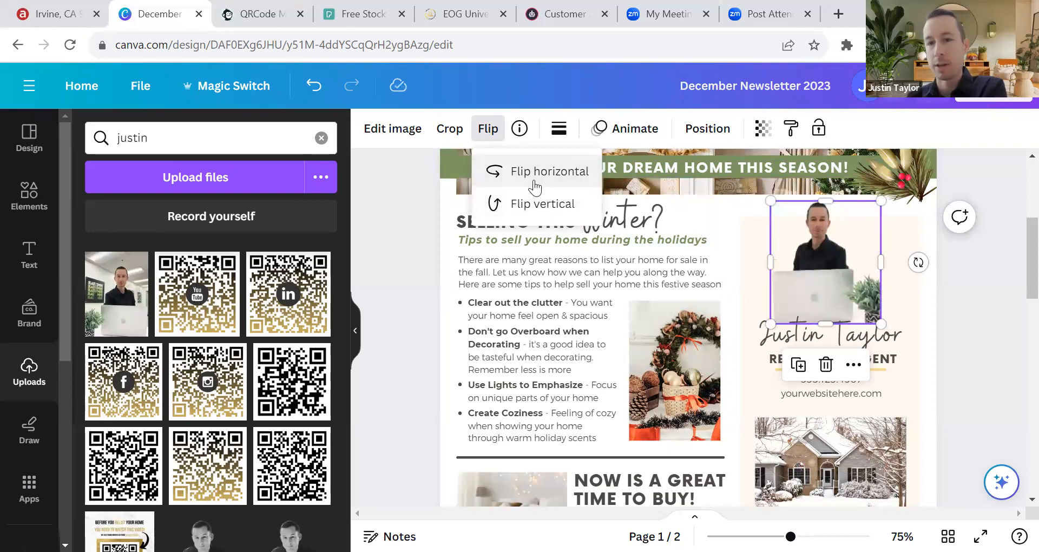
left_click(982, 251)
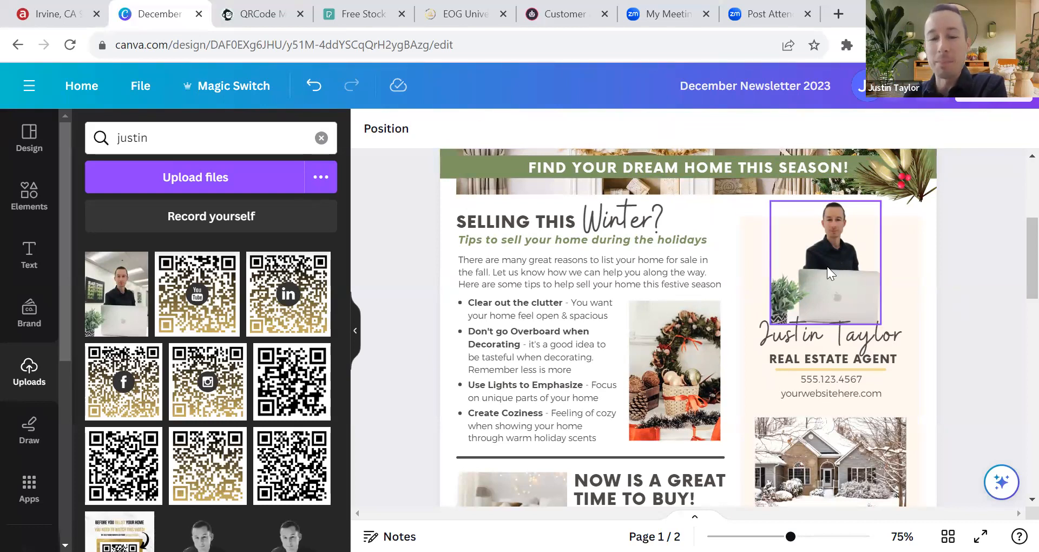
scroll(832, 355, "down", 3)
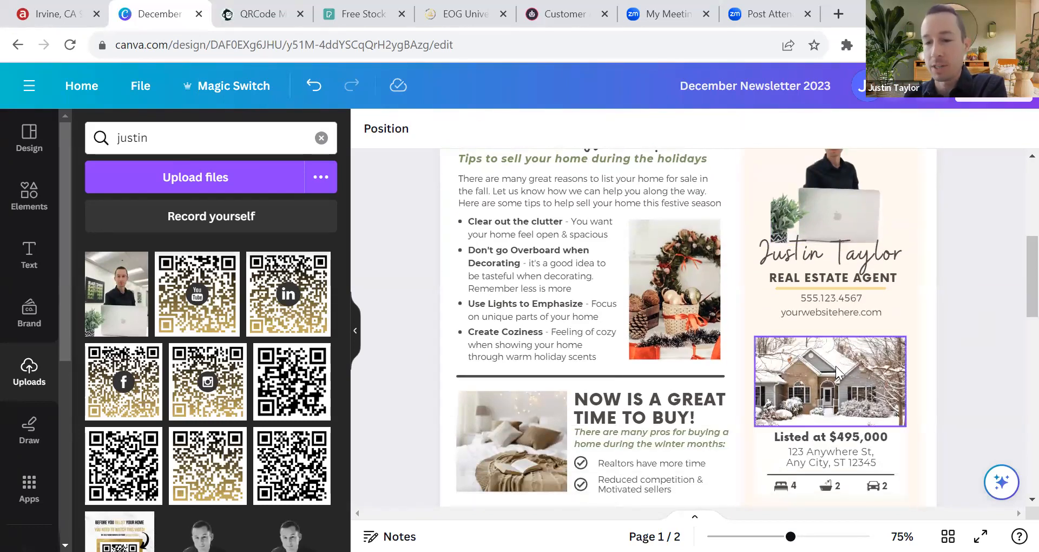
scroll(836, 366, "down", 3)
left_click(811, 300)
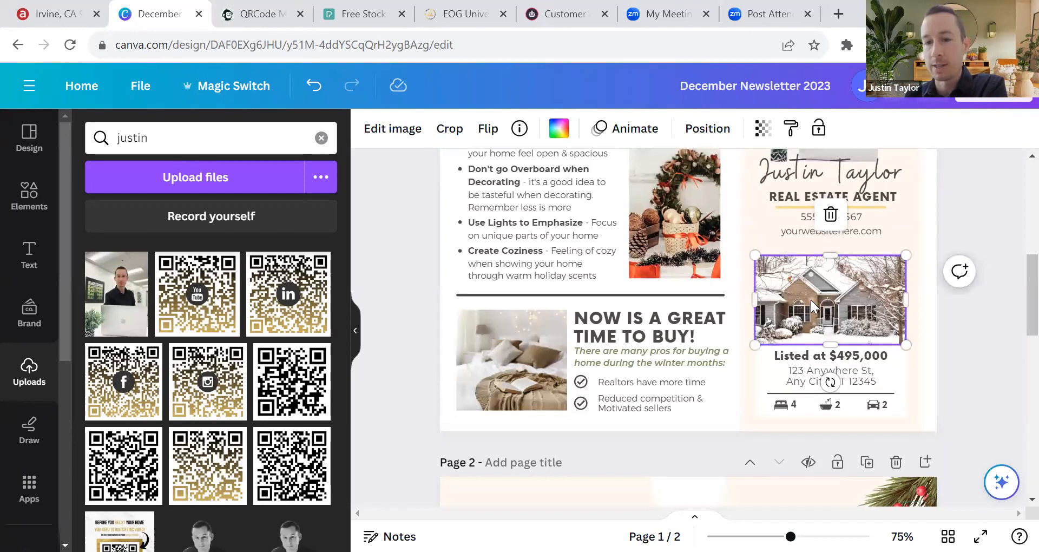
left_click(488, 129)
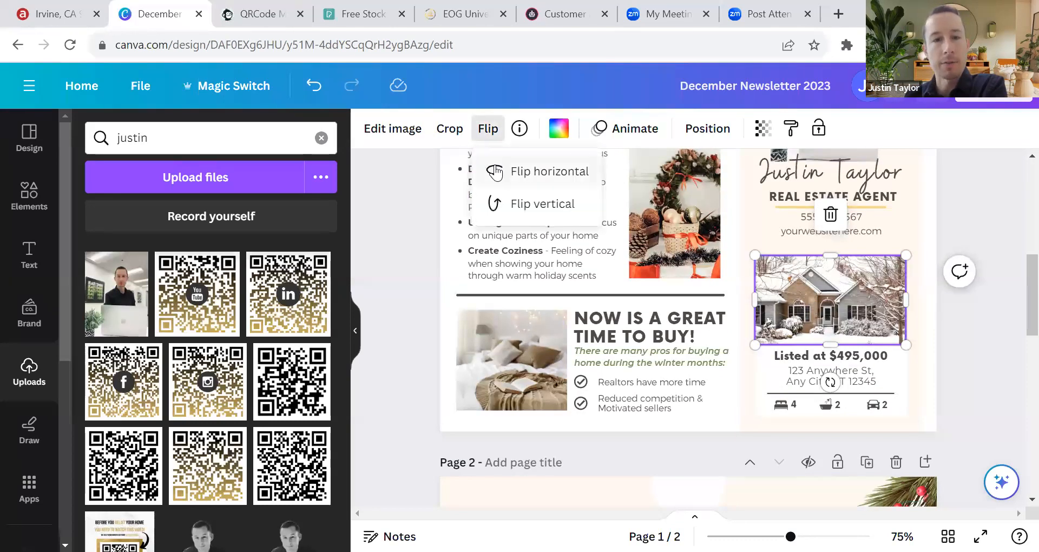
double_click(530, 178)
left_click(703, 216)
scroll(702, 270, "up", 3)
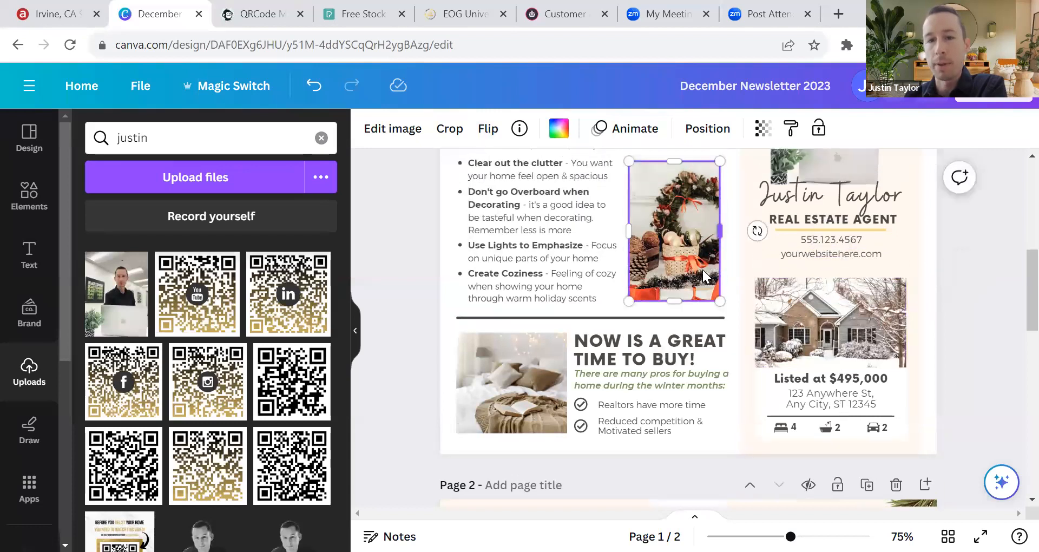
left_click(488, 128)
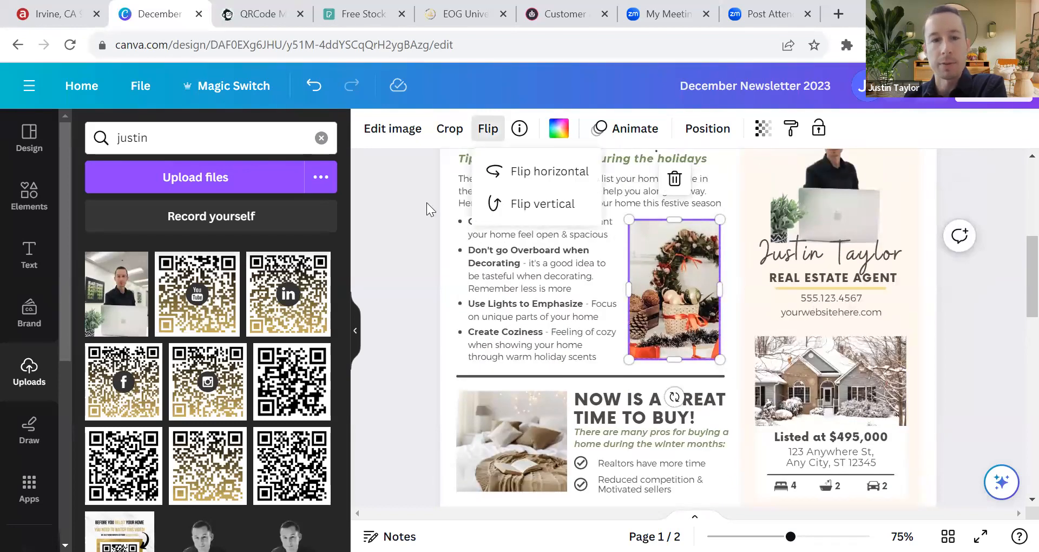
left_click(517, 172)
left_click(517, 172)
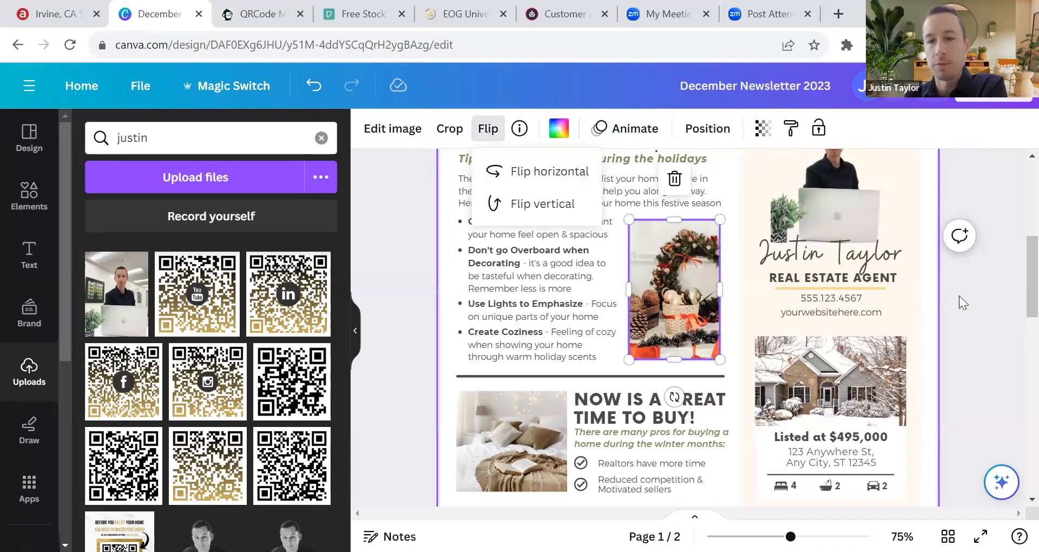
left_click(972, 315)
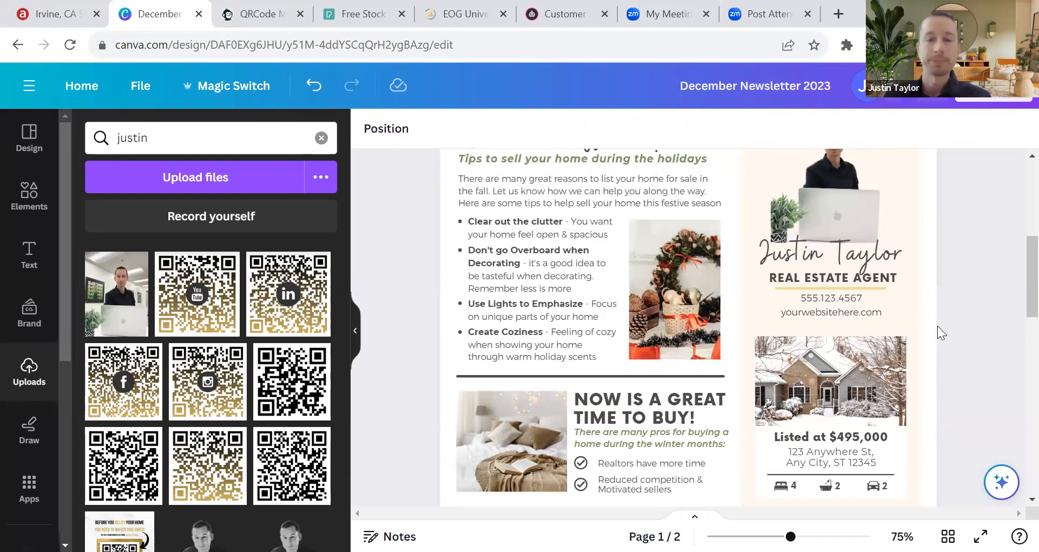
scroll(970, 332, "up", 5)
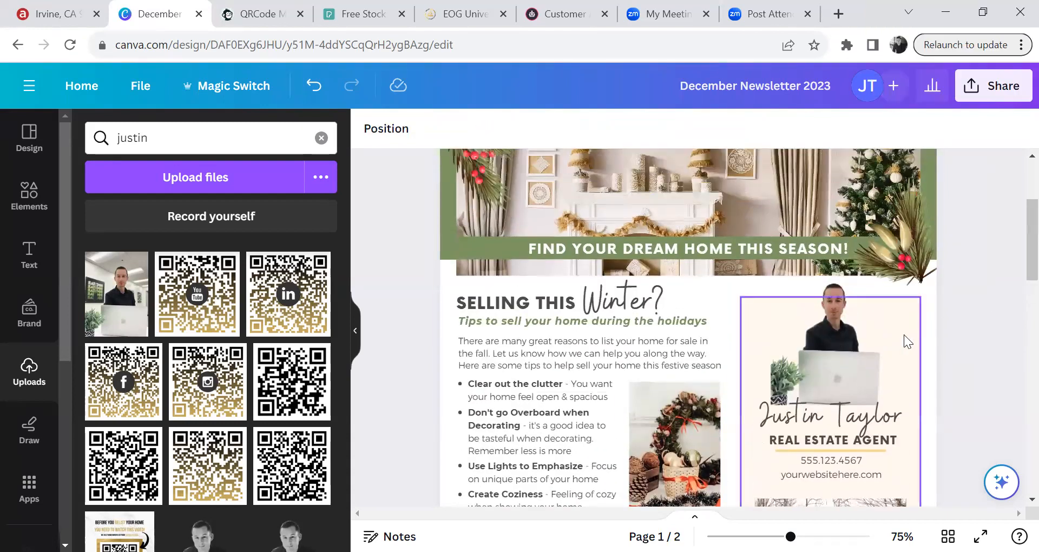
Step: At the top of page 1, click past the report title, headline and divider to select the green header box
scroll(942, 333, "up", 3)
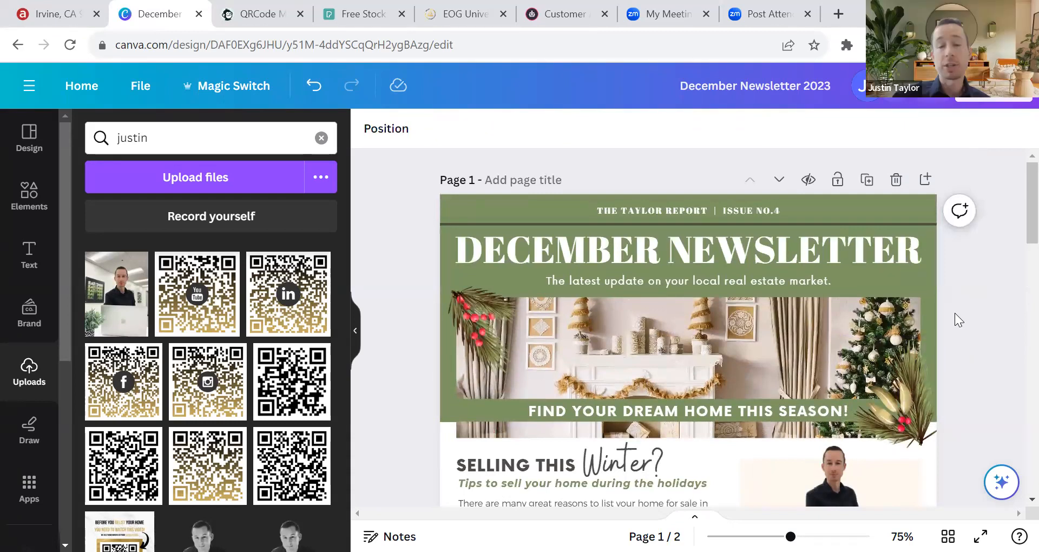
scroll(606, 379, "down", 4)
scroll(503, 311, "up", 4)
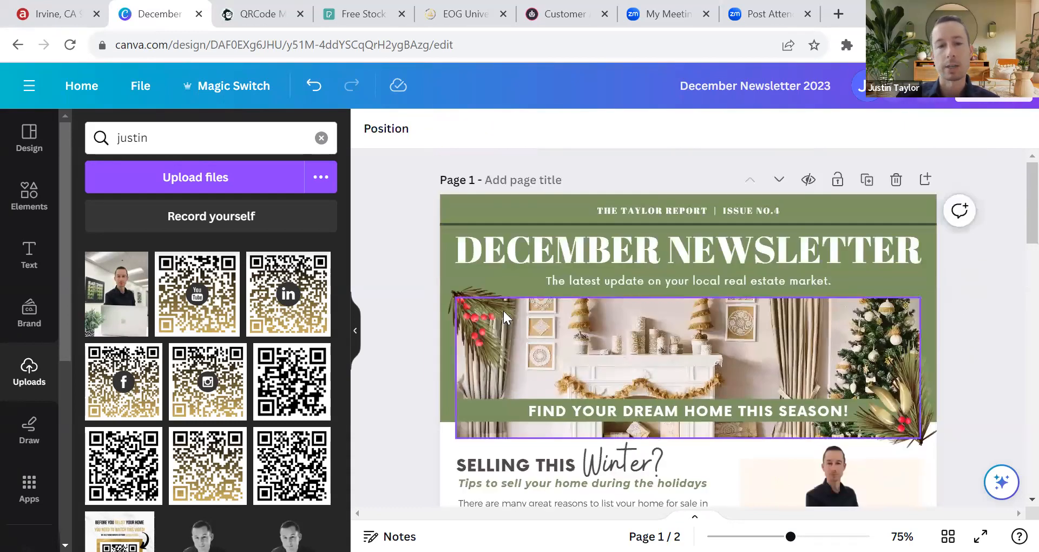
left_click(443, 246)
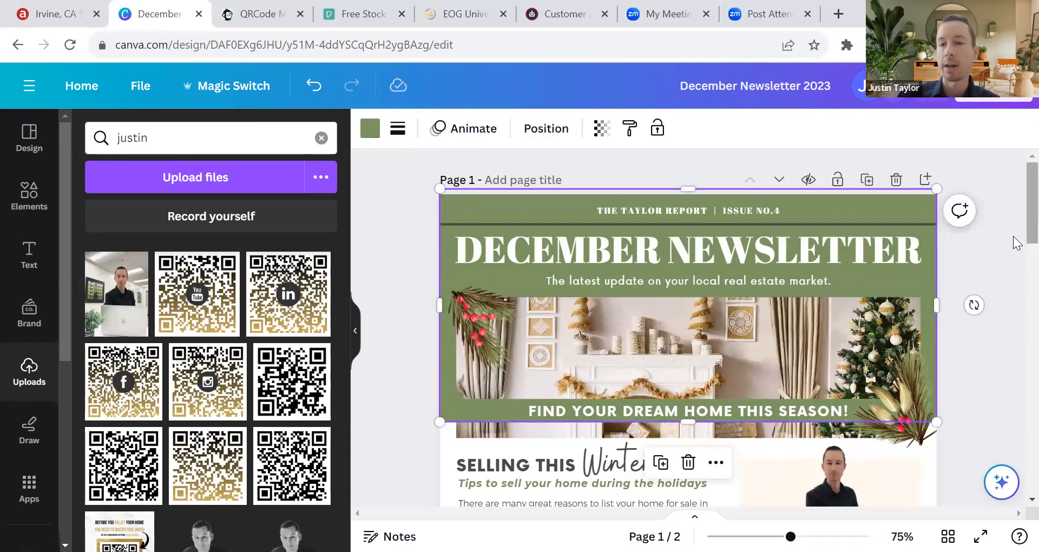
left_click(914, 202)
left_click(719, 209)
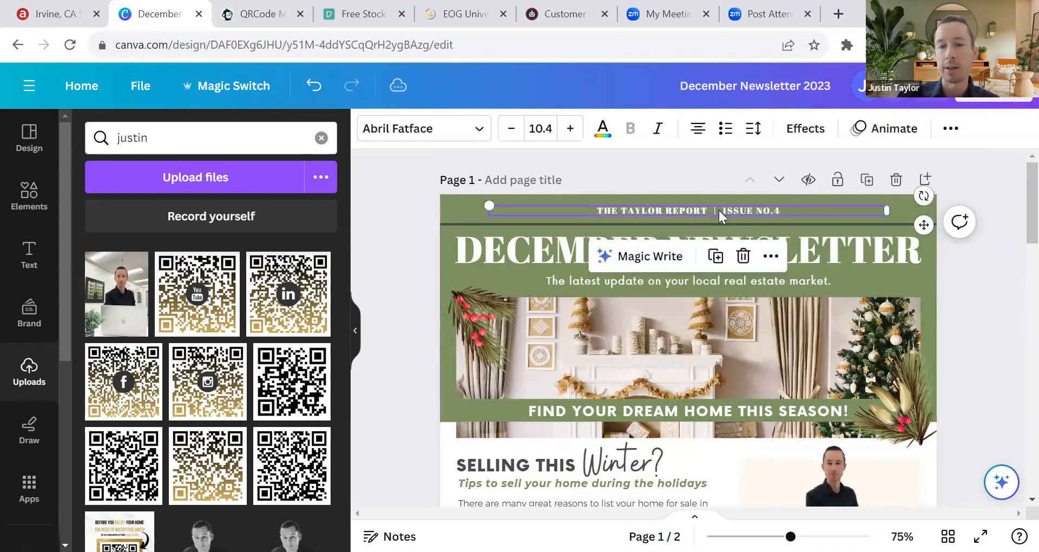
left_click(724, 248)
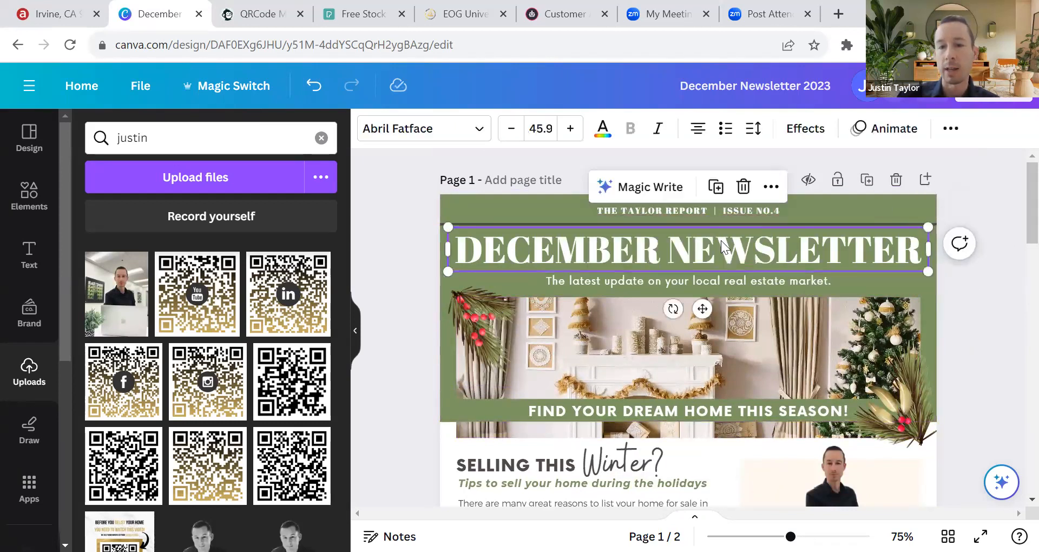
left_click(745, 221)
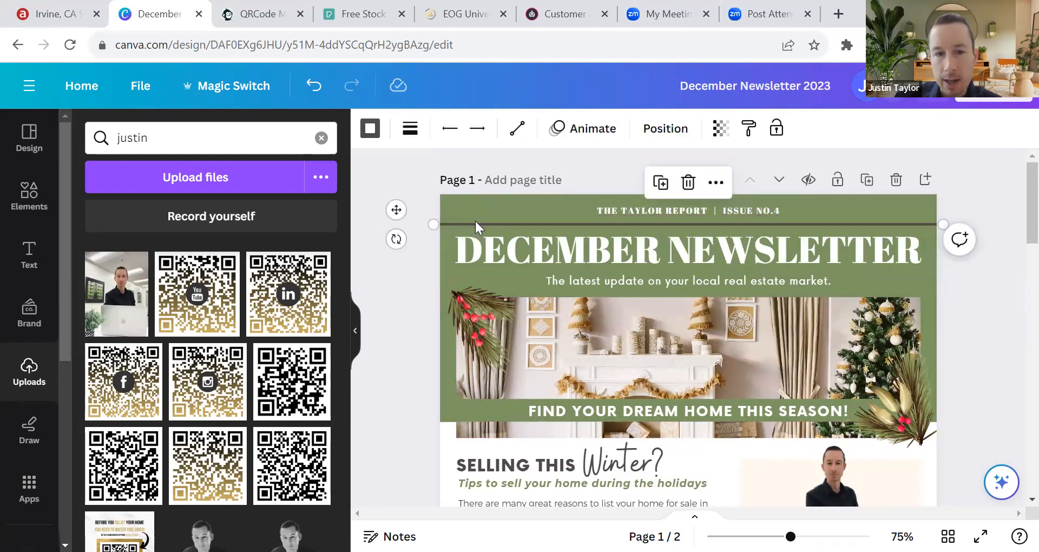
left_click(504, 233)
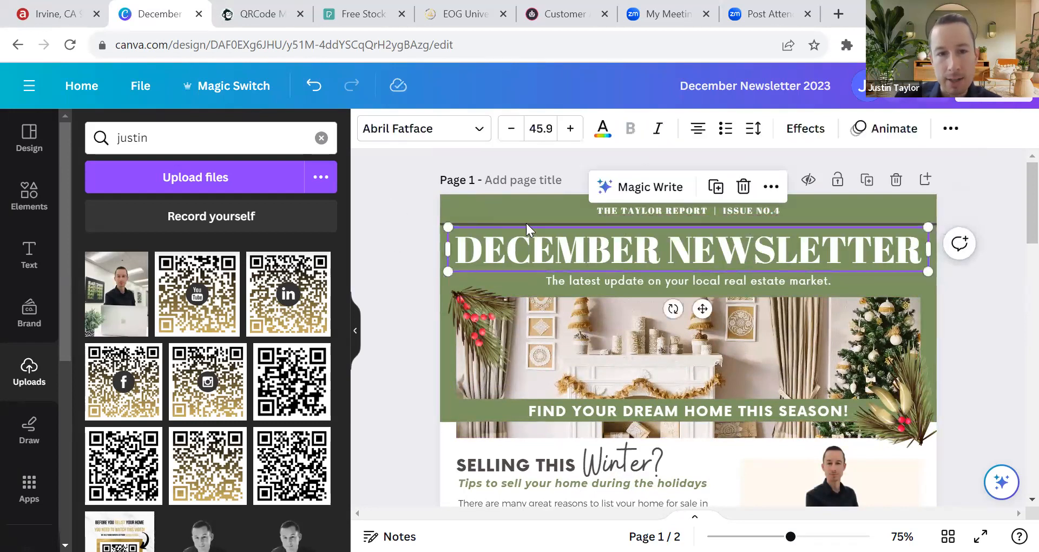
left_click(527, 222)
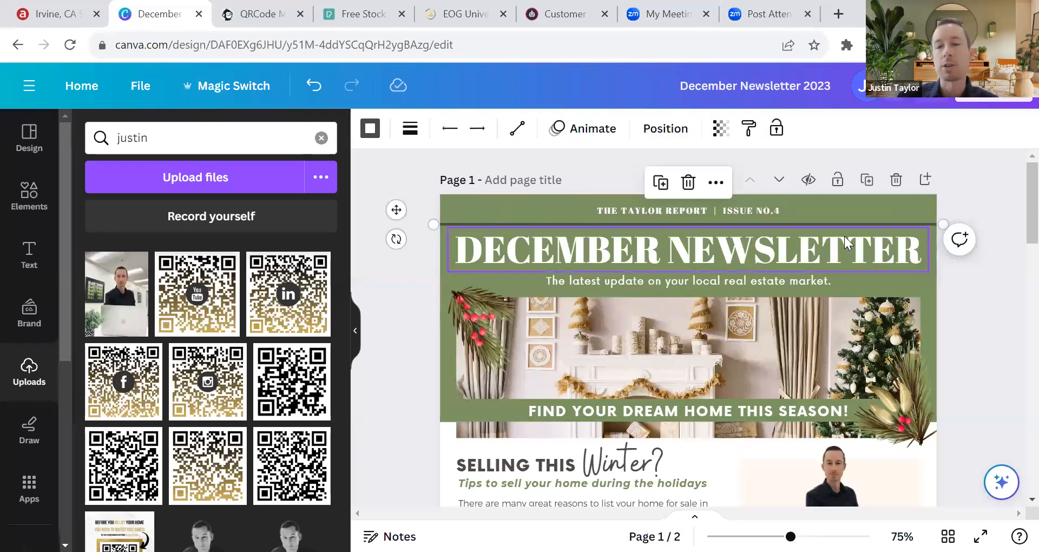
left_click(447, 198)
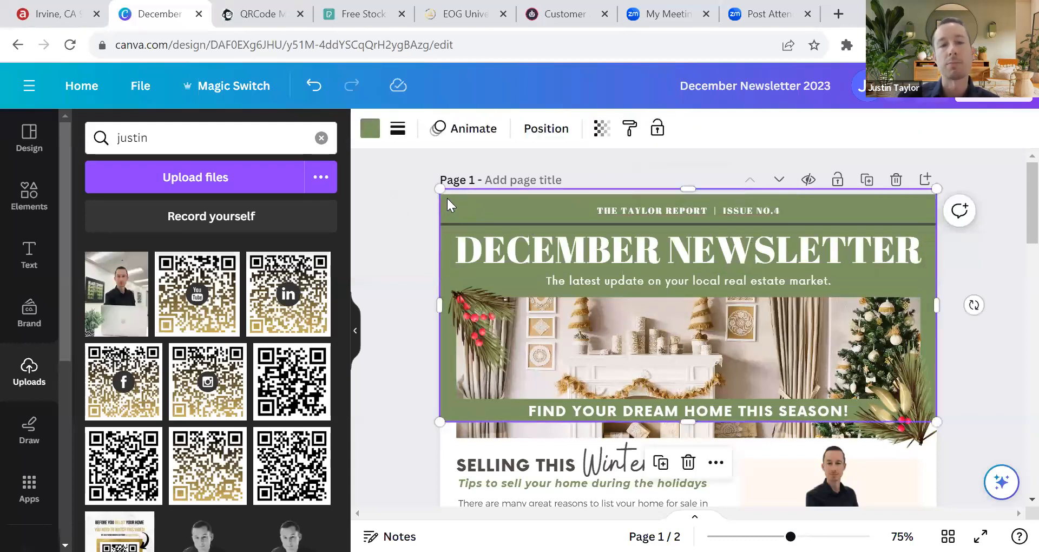
Step: Try gold and dark grey on the header band, settling on the periwinkle blue Luscious Lemonade swatch
left_click(370, 128)
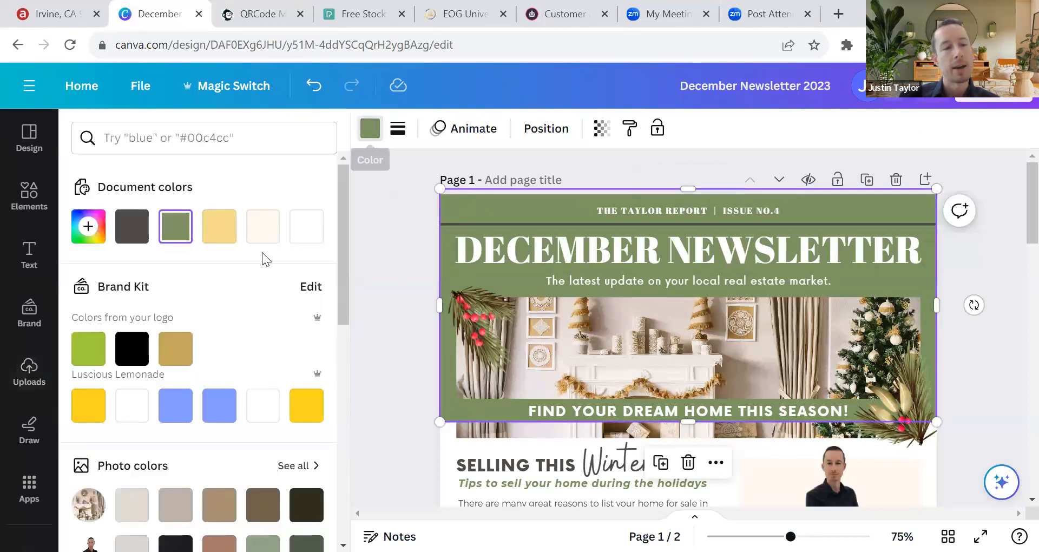
left_click(186, 346)
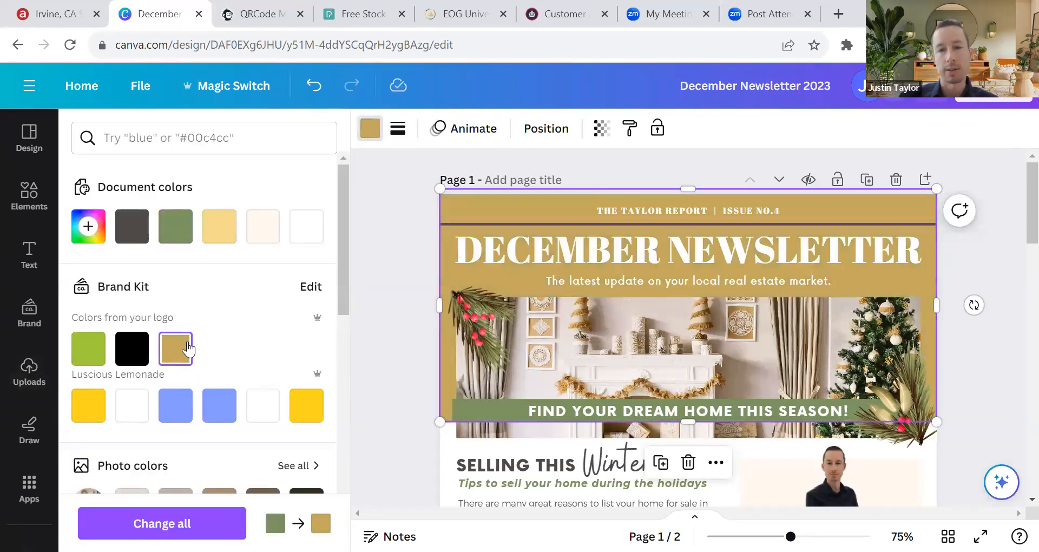
left_click(148, 230)
left_click(174, 407)
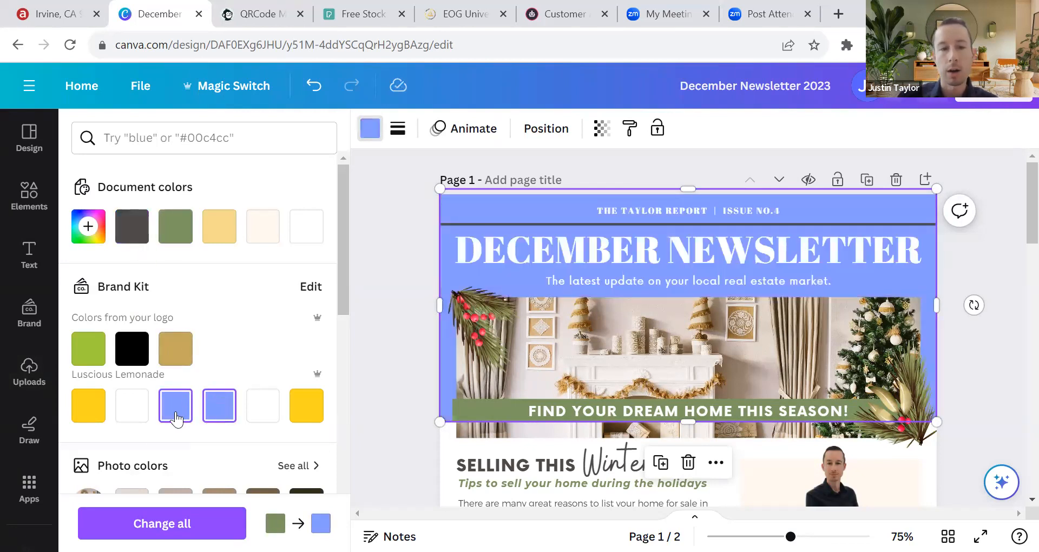
scroll(266, 378, "down", 8)
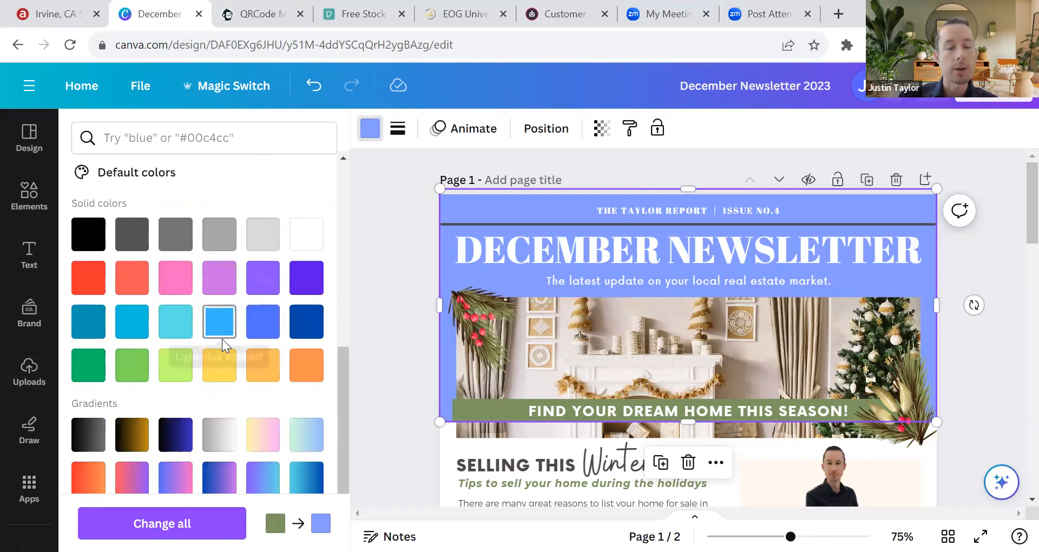
scroll(226, 342, "up", 8)
left_click(158, 139)
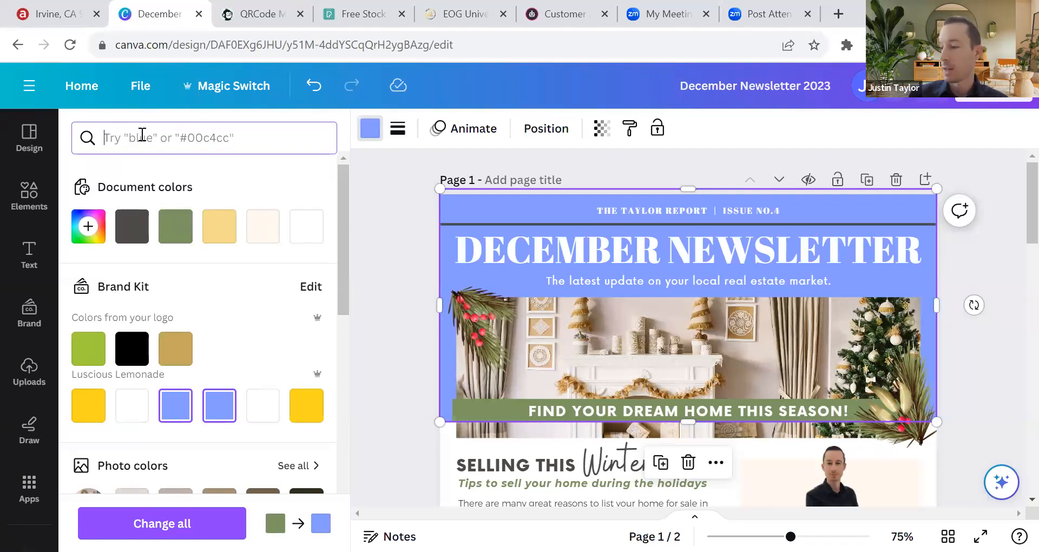
Step: Search the colour panel for 'christmas', 'red' and 'blu', trying purple and green swatches on the header band
type("christmas")
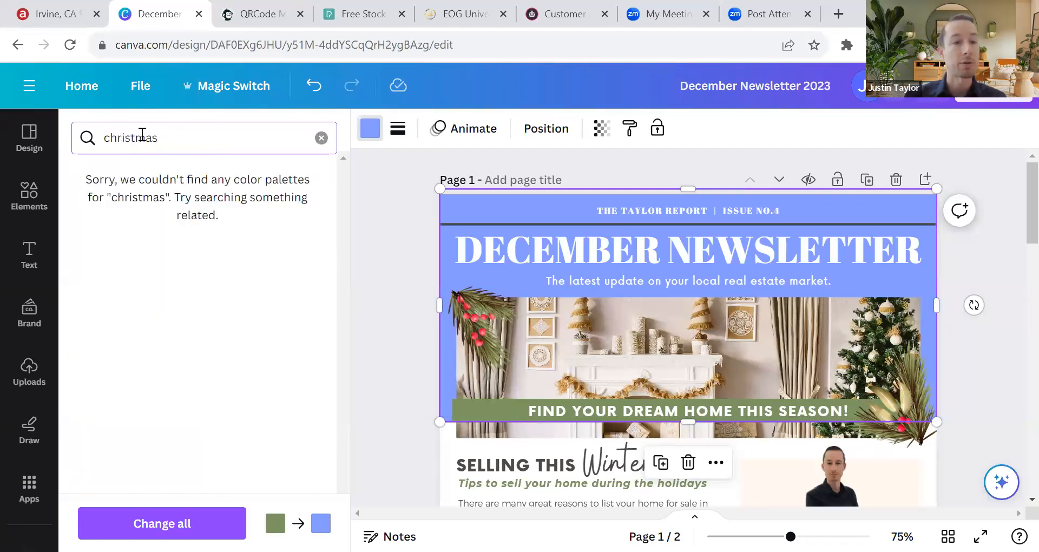
double_click(143, 135)
type("red")
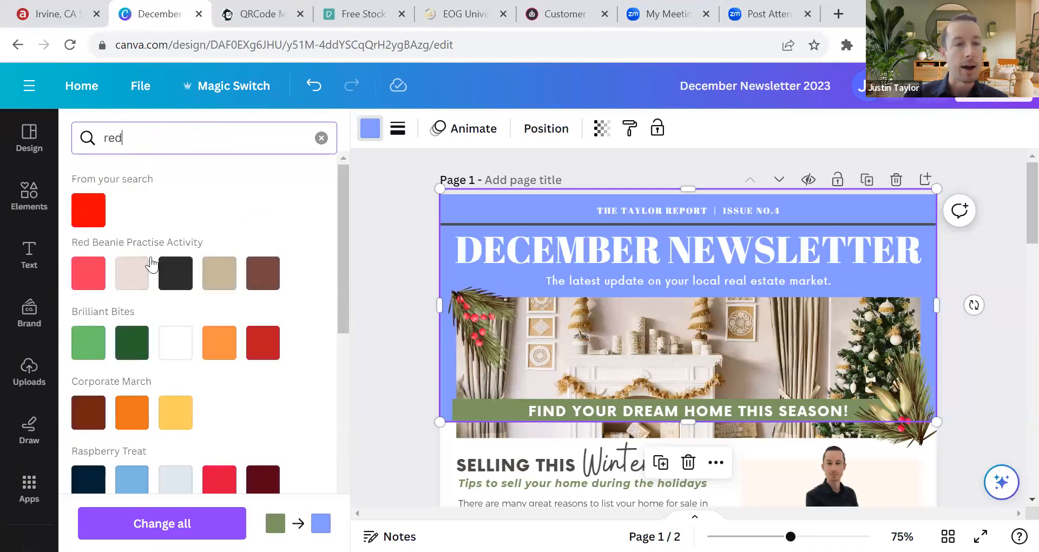
scroll(239, 290, "down", 10)
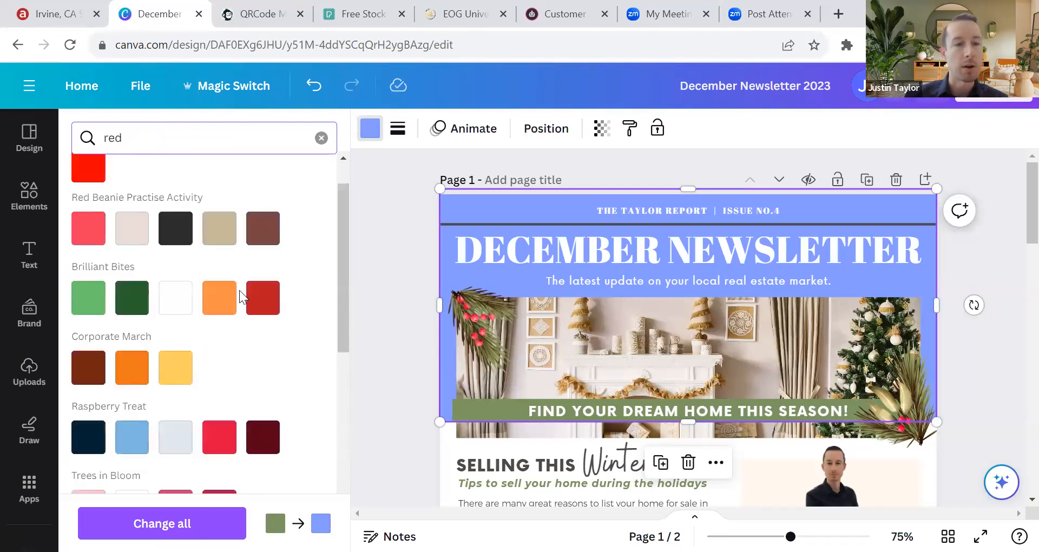
scroll(249, 355, "up", 10)
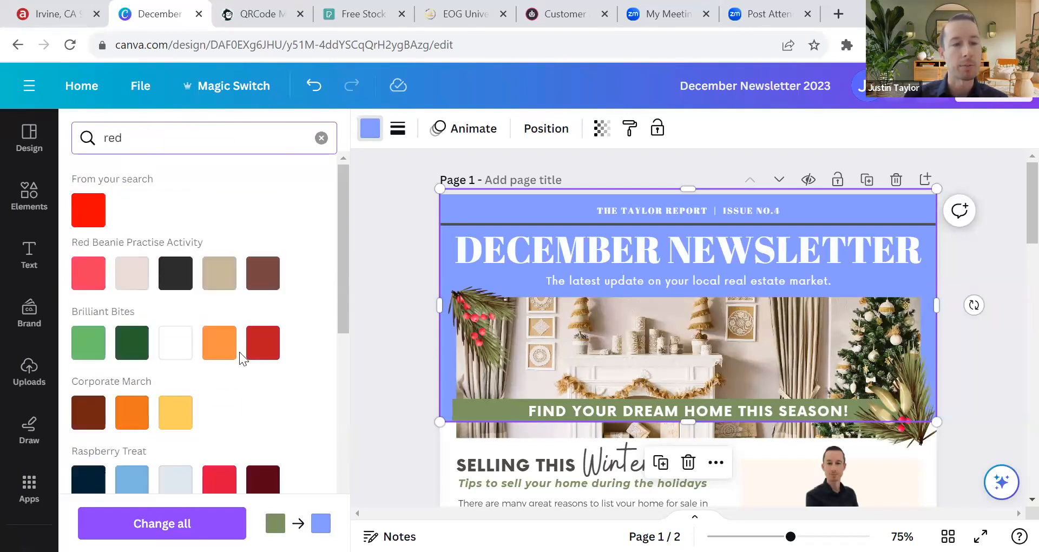
double_click(166, 143)
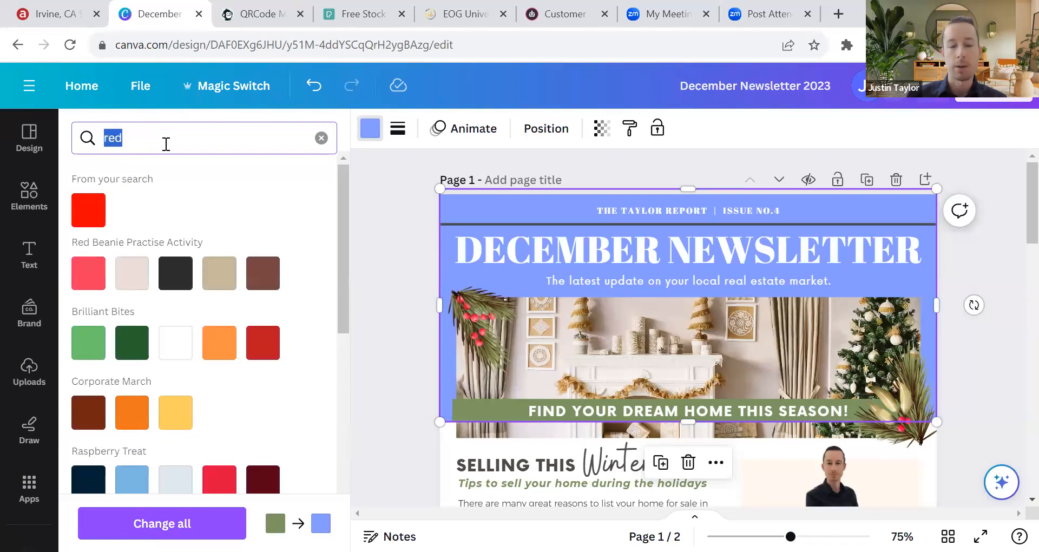
type("blue")
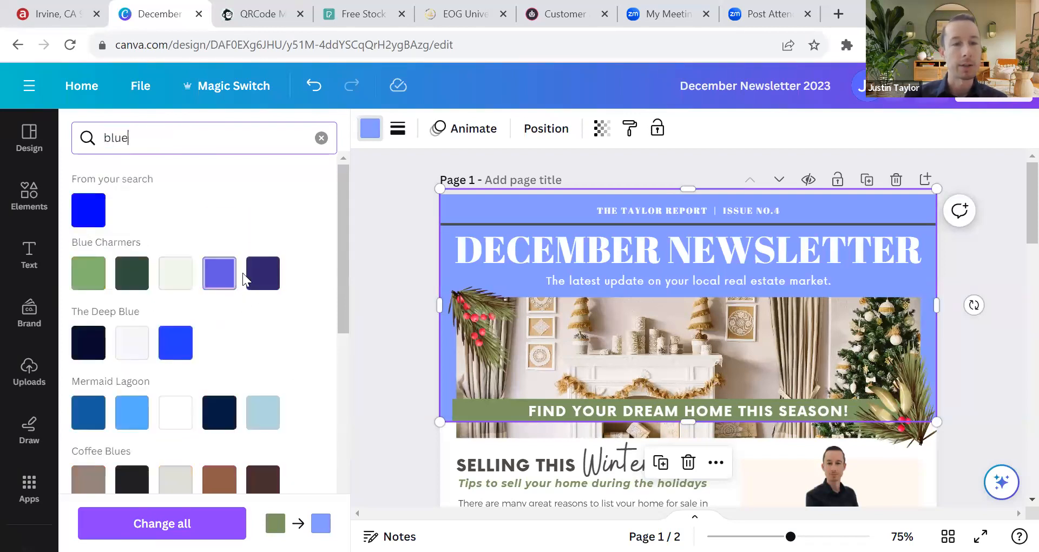
left_click(263, 273)
left_click(218, 272)
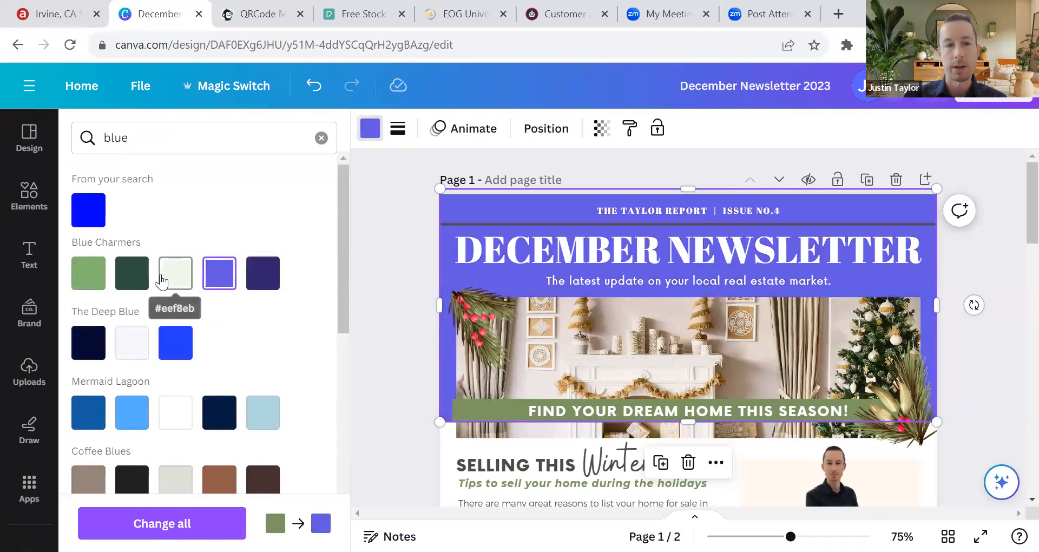
left_click(173, 279)
left_click(123, 281)
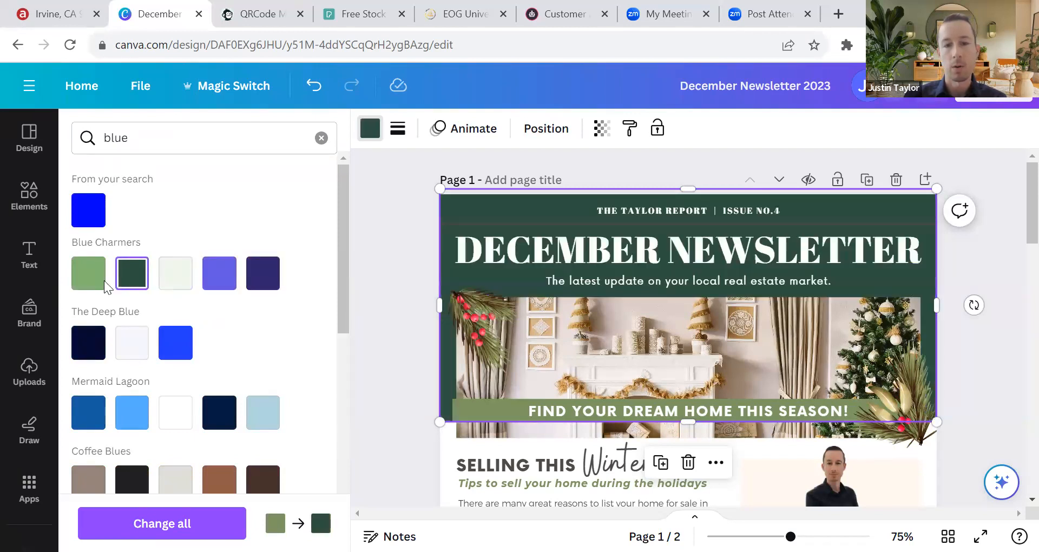
left_click(103, 280)
Step: Undo the colour trials back to the header's original green, then clear the search and deselect
left_click(311, 88)
left_click(311, 88)
left_click(311, 89)
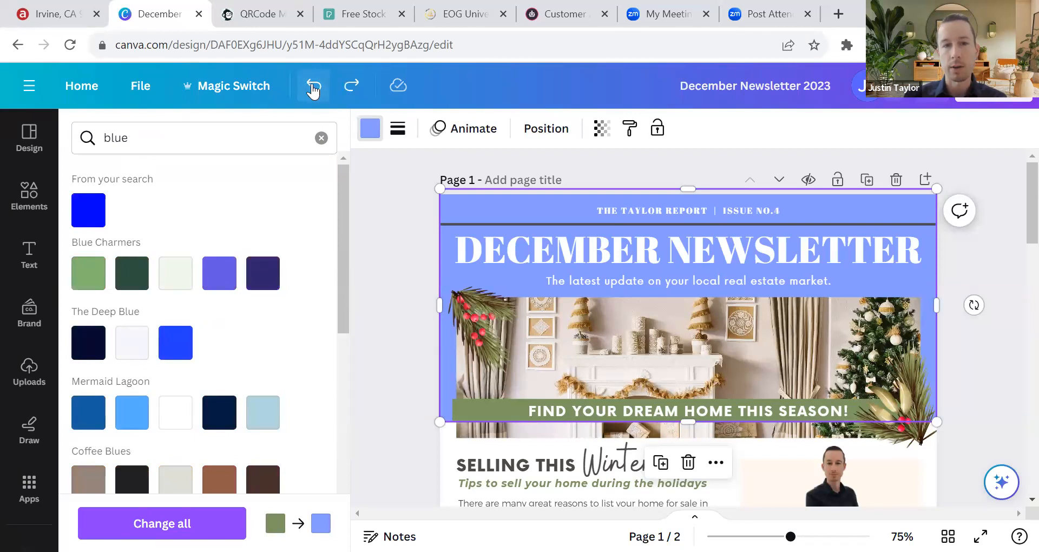
left_click(311, 89)
left_click(311, 88)
left_click(311, 88)
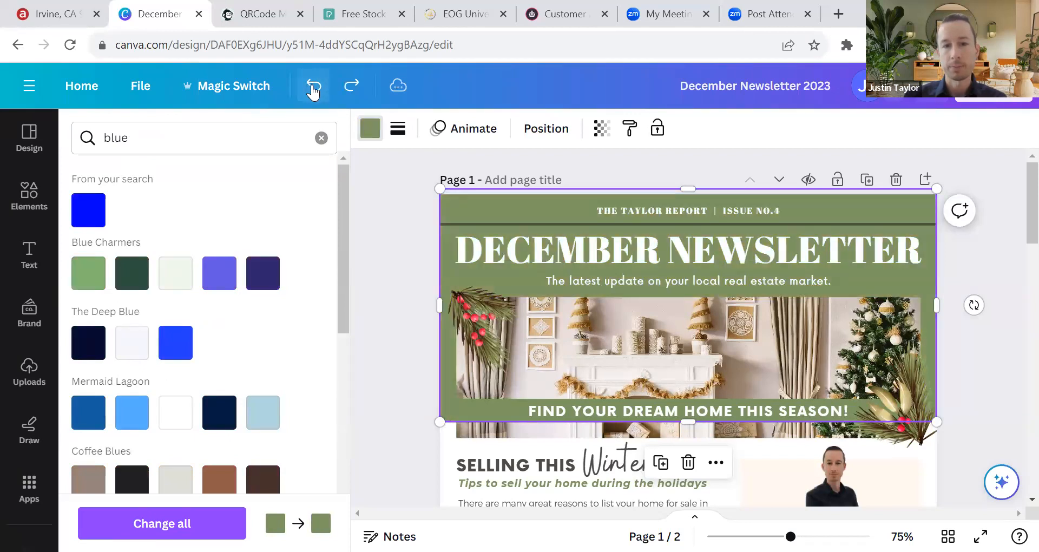
left_click(321, 138)
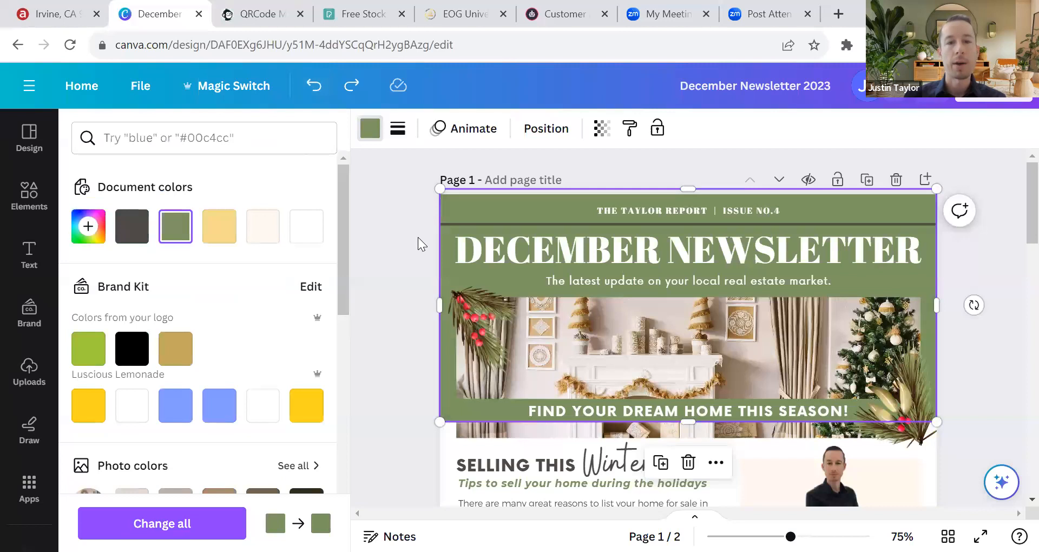
left_click(451, 207)
left_click(412, 219)
scroll(444, 244, "down", 8)
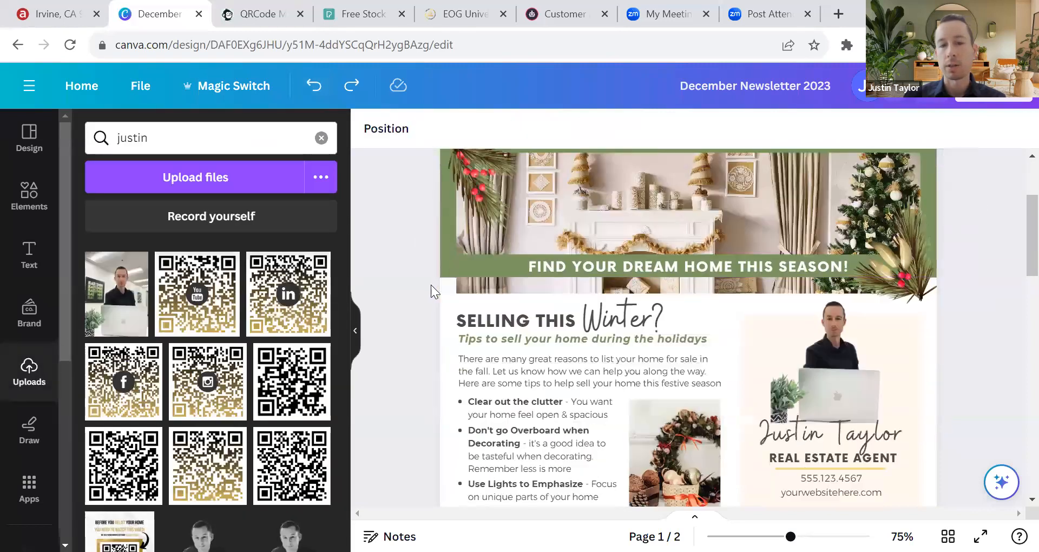
scroll(775, 294, "up", 3)
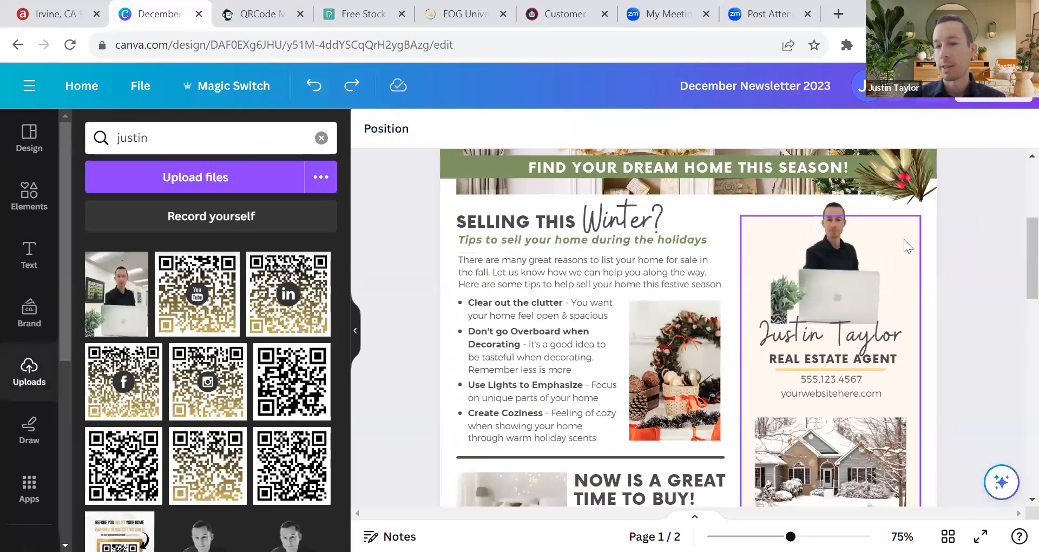
left_click(905, 242)
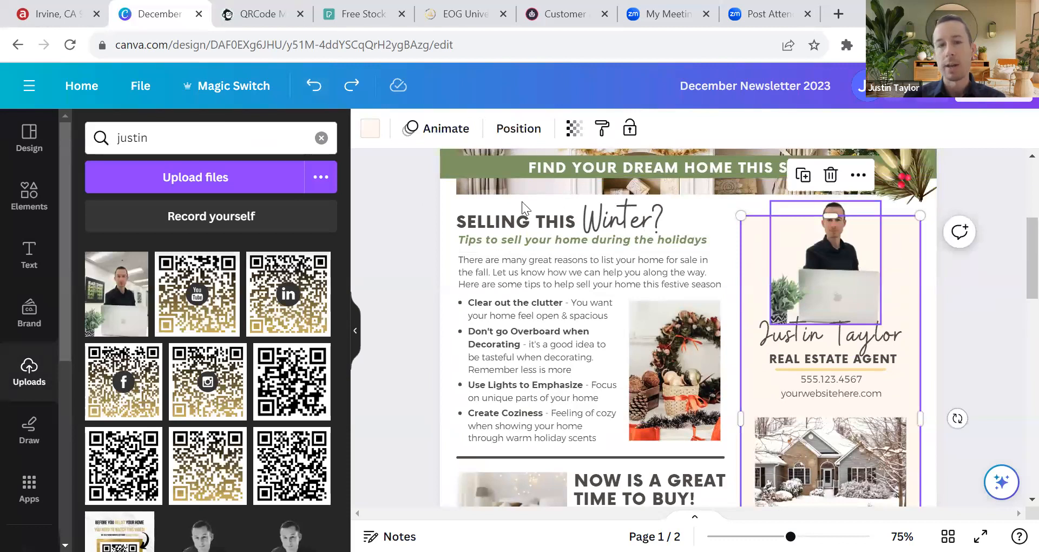
left_click(370, 128)
left_click(162, 242)
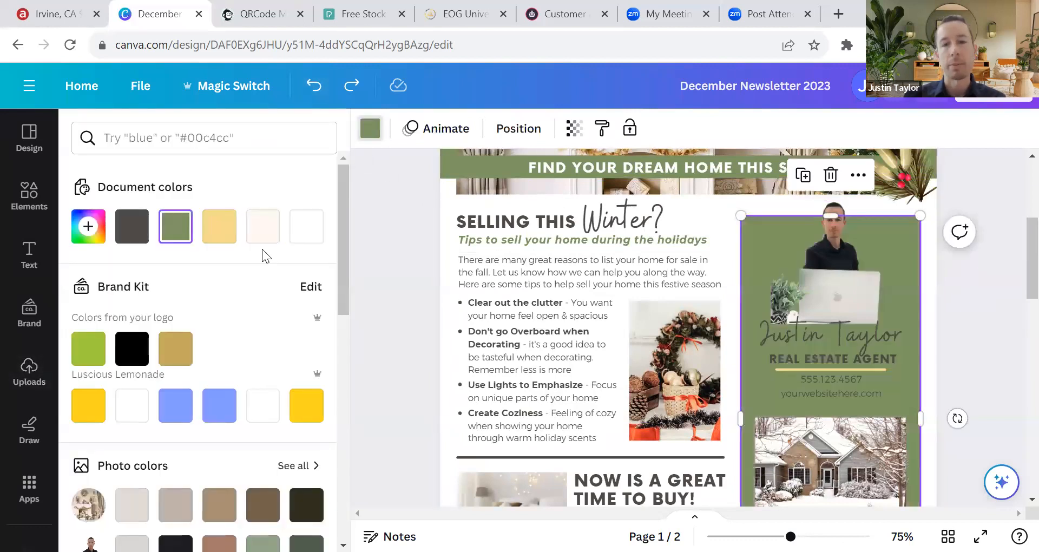
scroll(920, 313, "up", 3)
left_click(962, 291)
scroll(968, 295, "down", 4)
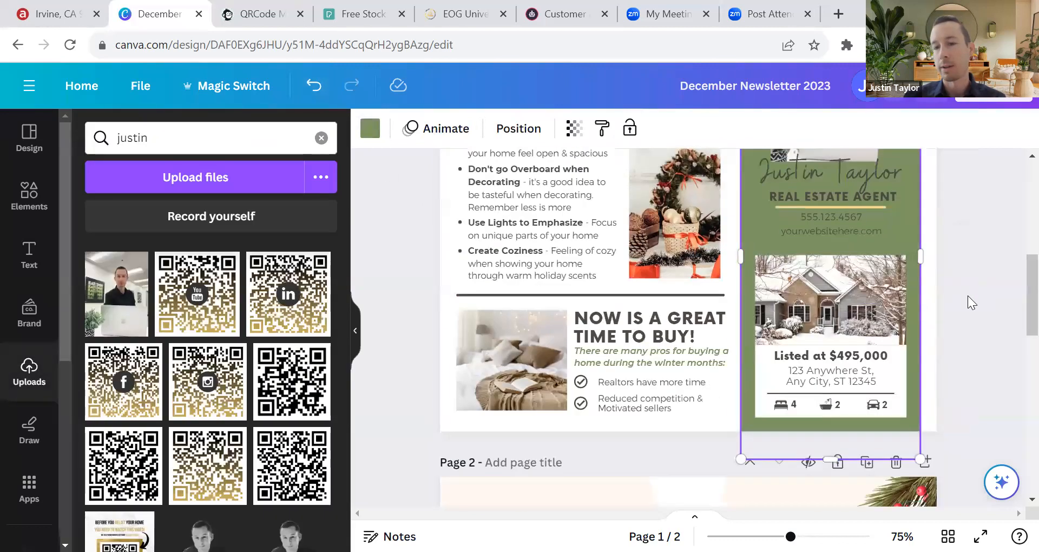
scroll(973, 310, "up", 2)
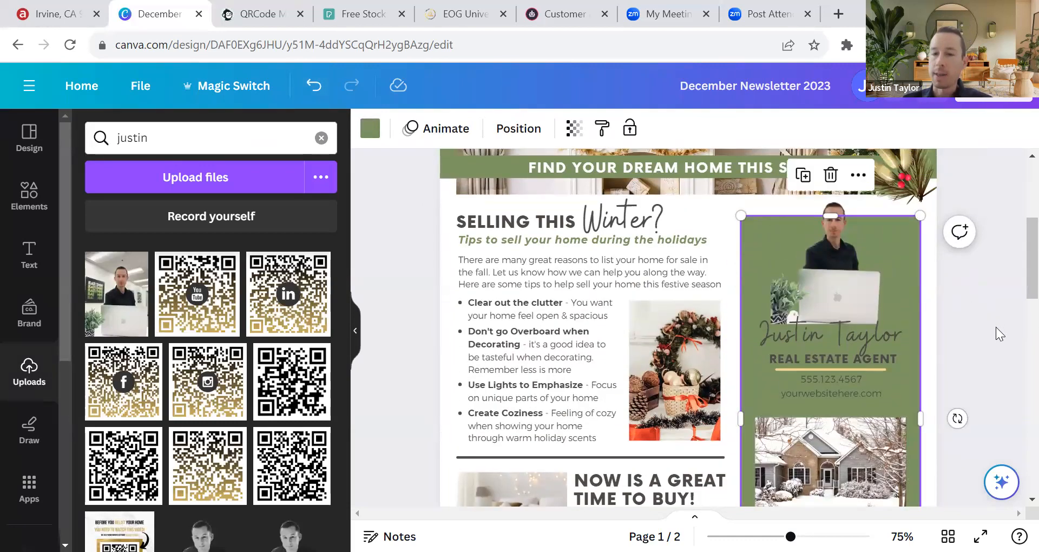
scroll(997, 327, "down", 3)
scroll(998, 281, "down", 3)
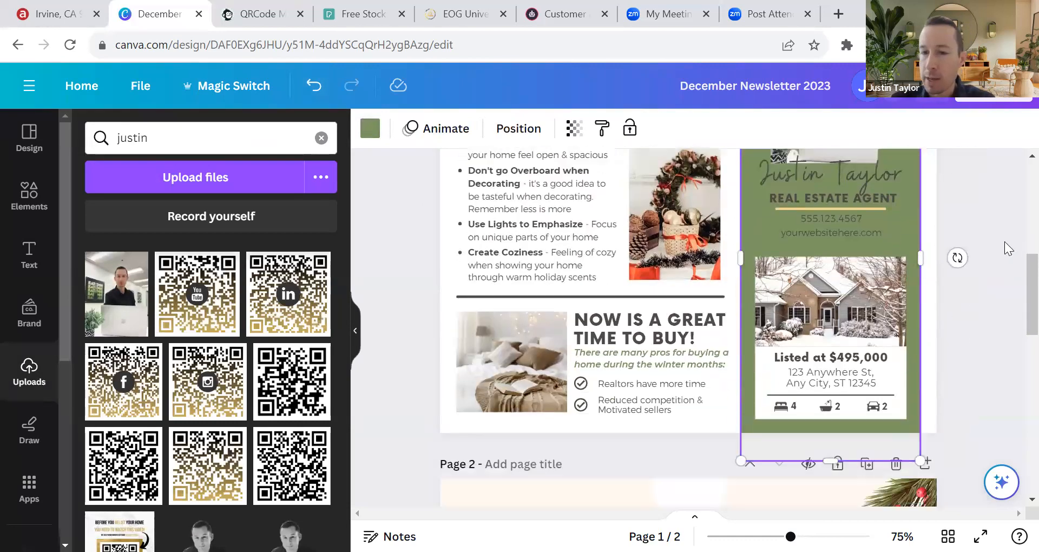
scroll(991, 332, "up", 3)
scroll(971, 289, "down", 1)
scroll(971, 289, "up", 1)
scroll(942, 303, "down", 1)
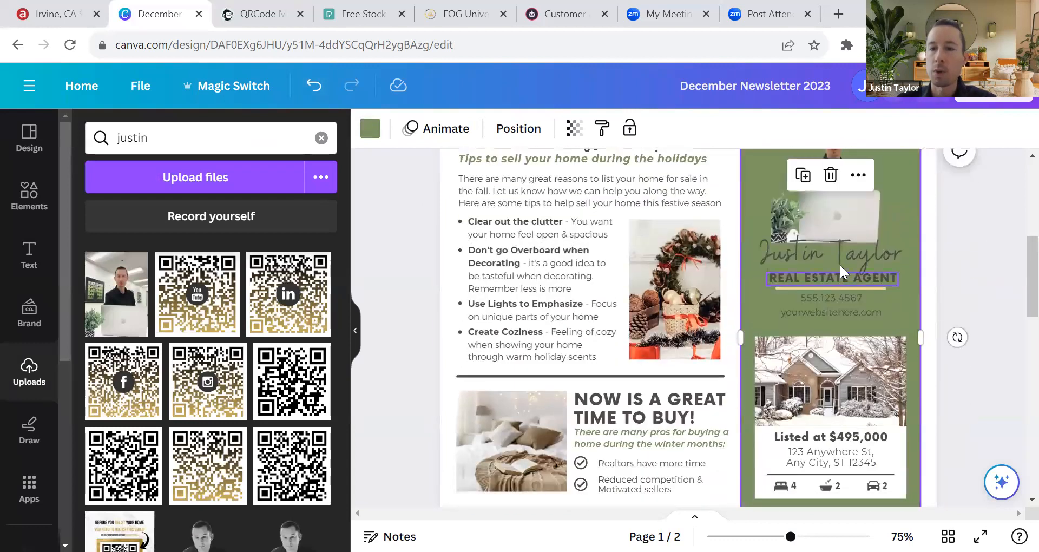
left_click(836, 247)
left_click(852, 271)
left_click(852, 252)
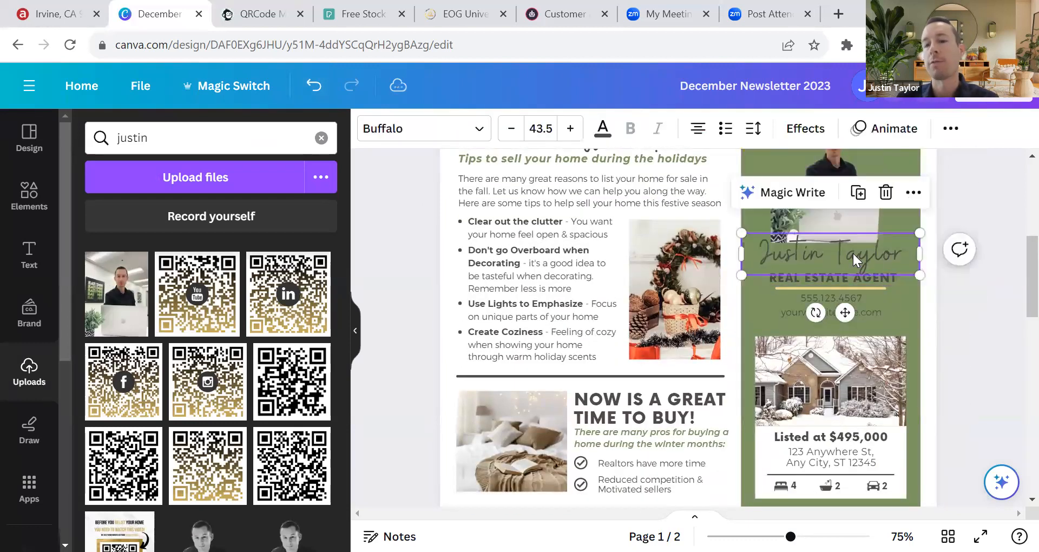
left_click(603, 128)
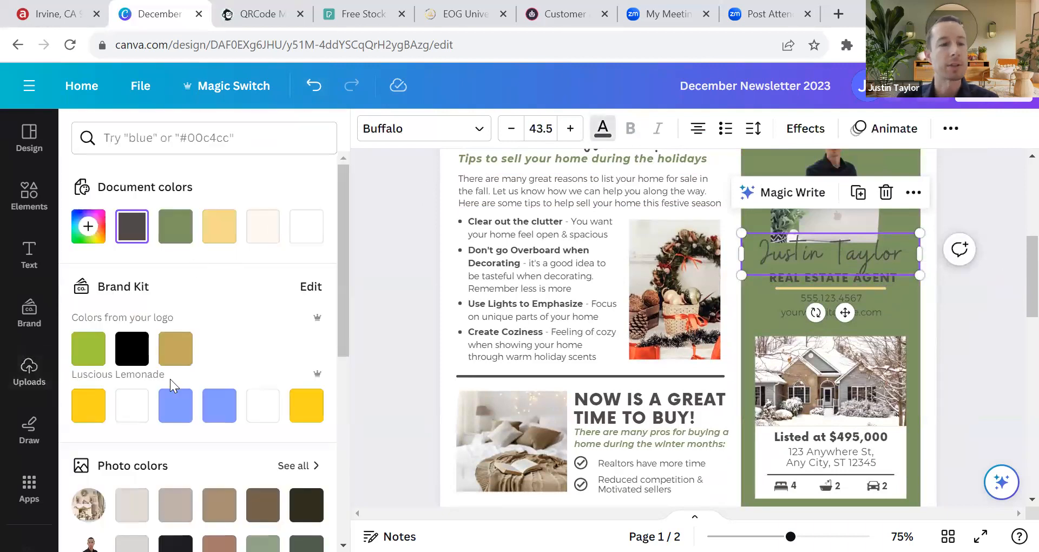
left_click(132, 406)
left_click(839, 259)
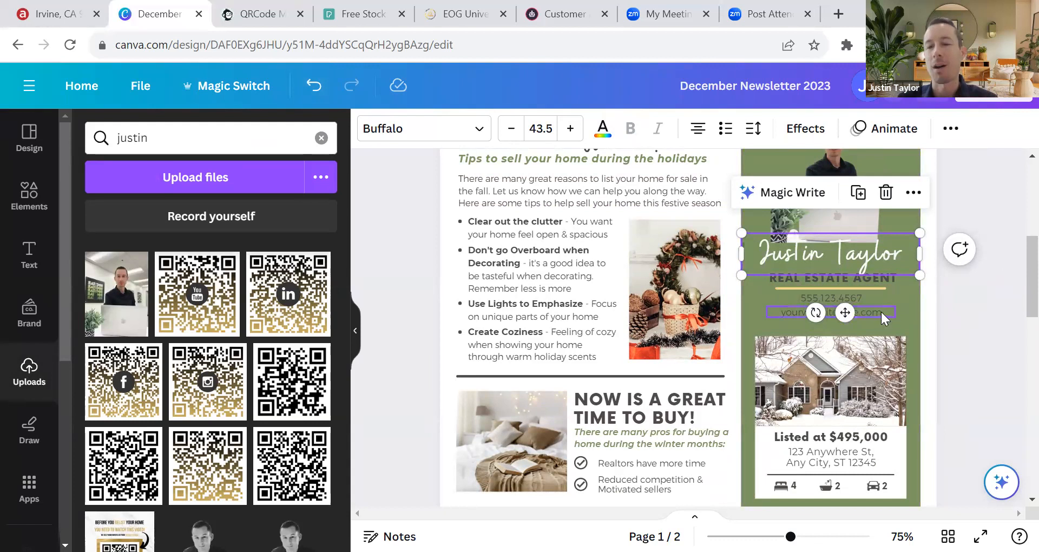
scroll(920, 316, "down", 3)
scroll(908, 316, "up", 4)
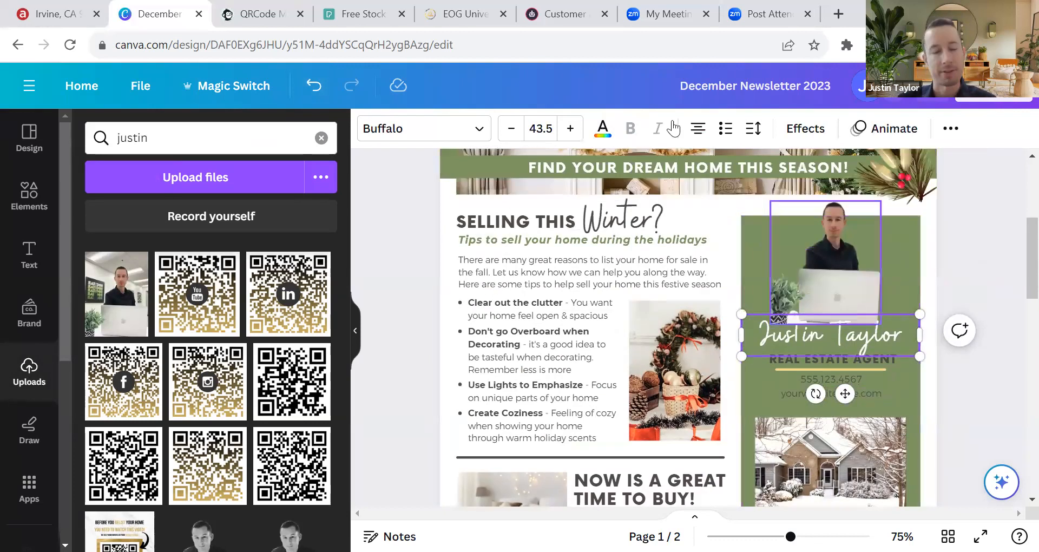
left_click(314, 86)
left_click(313, 86)
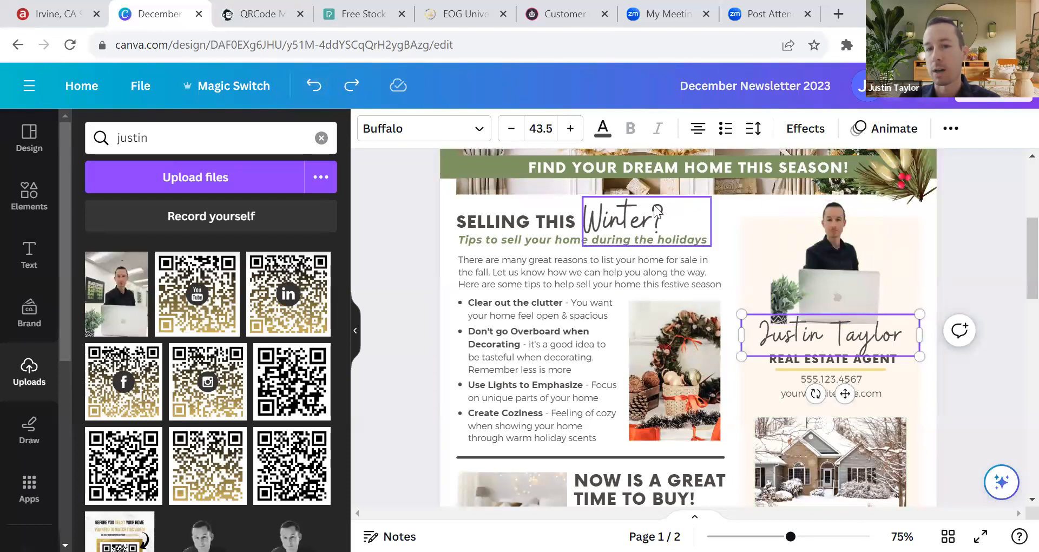
scroll(451, 162, "up", 3)
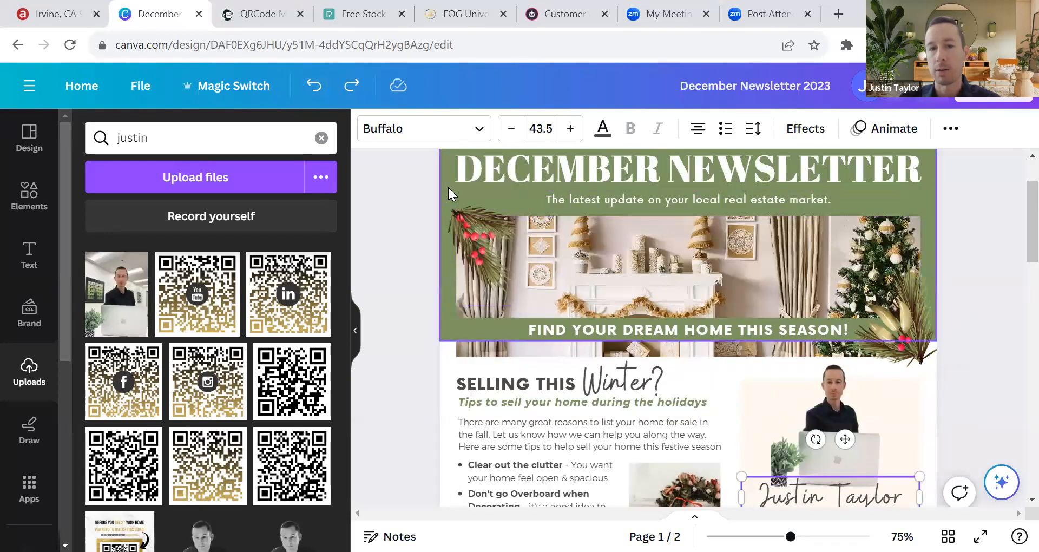
scroll(465, 328, "down", 3)
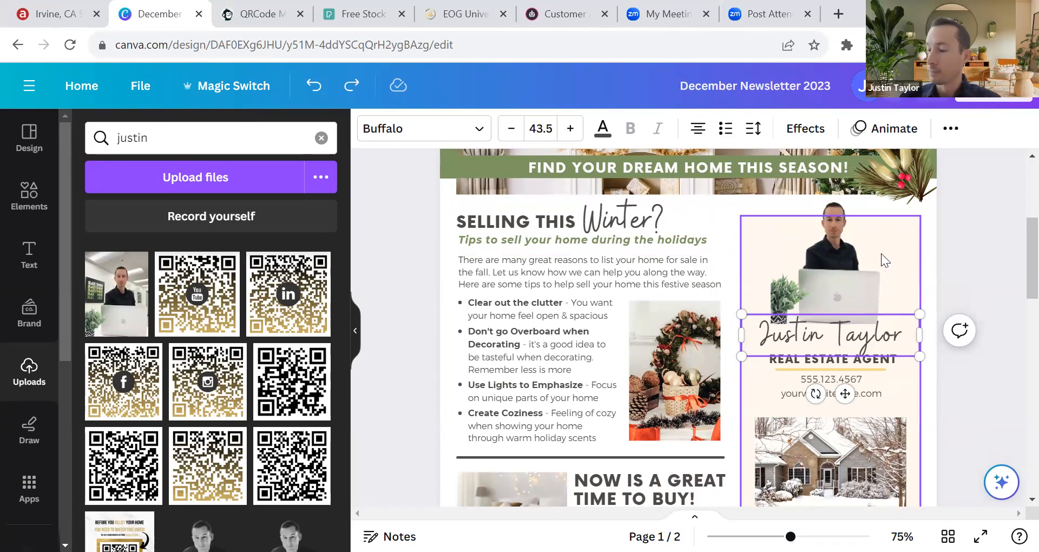
Step: Select the holiday-tips subtitle beneath the SELLING THIS Winter? heading
left_click(929, 269)
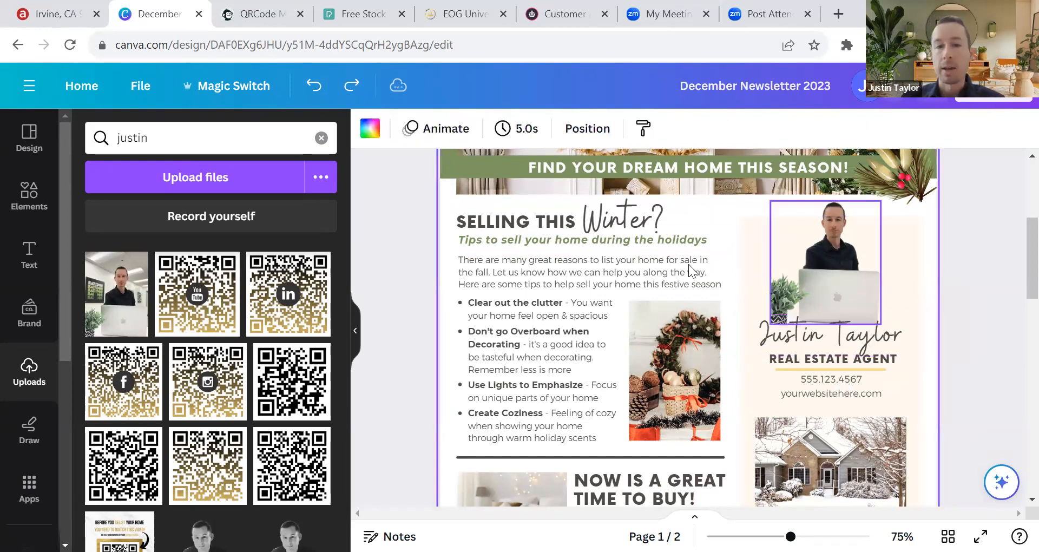
left_click(613, 239)
left_click(495, 219)
left_click(615, 222)
left_click(570, 223)
left_click(572, 239)
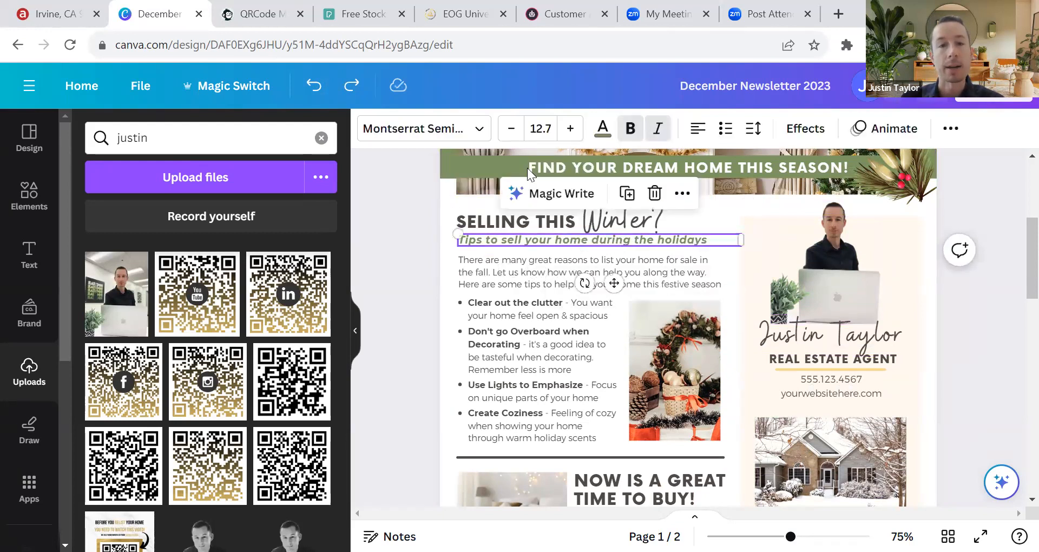
Step: Colour the subtitle with the logo gold and replace the green with gold on all pages
left_click(602, 129)
left_click(176, 348)
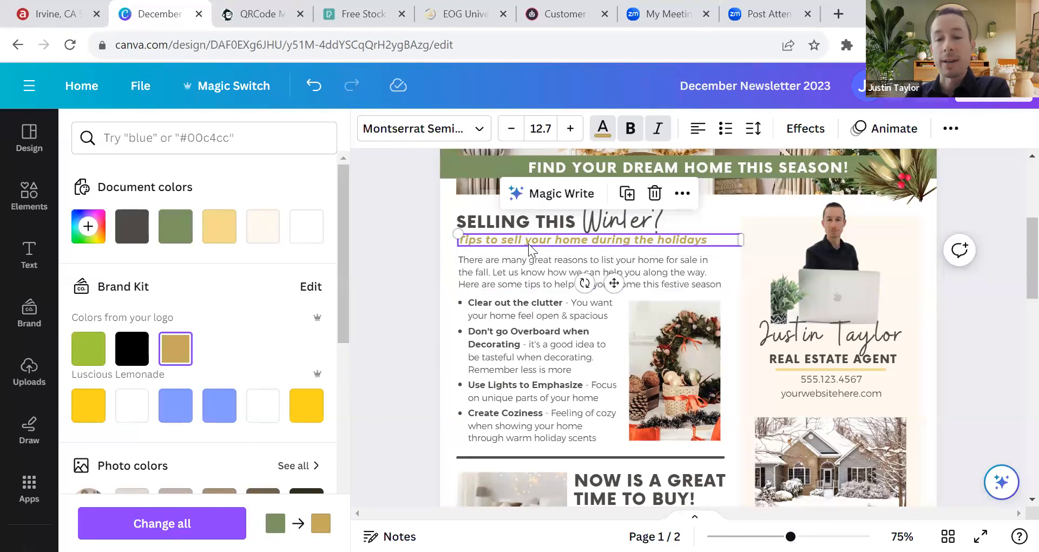
scroll(687, 411, "down", 10)
scroll(687, 411, "down", 4)
scroll(638, 415, "up", 9)
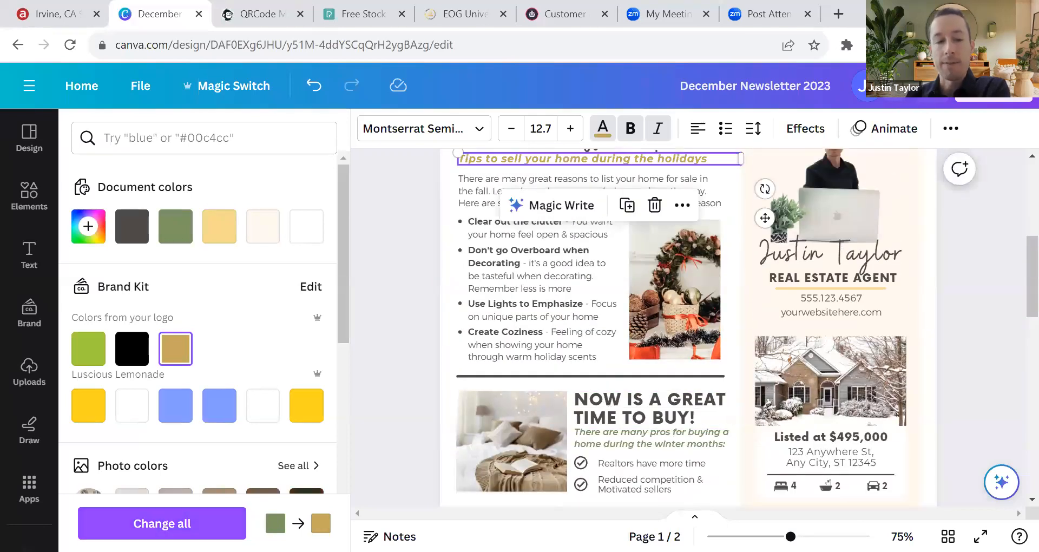
left_click(162, 524)
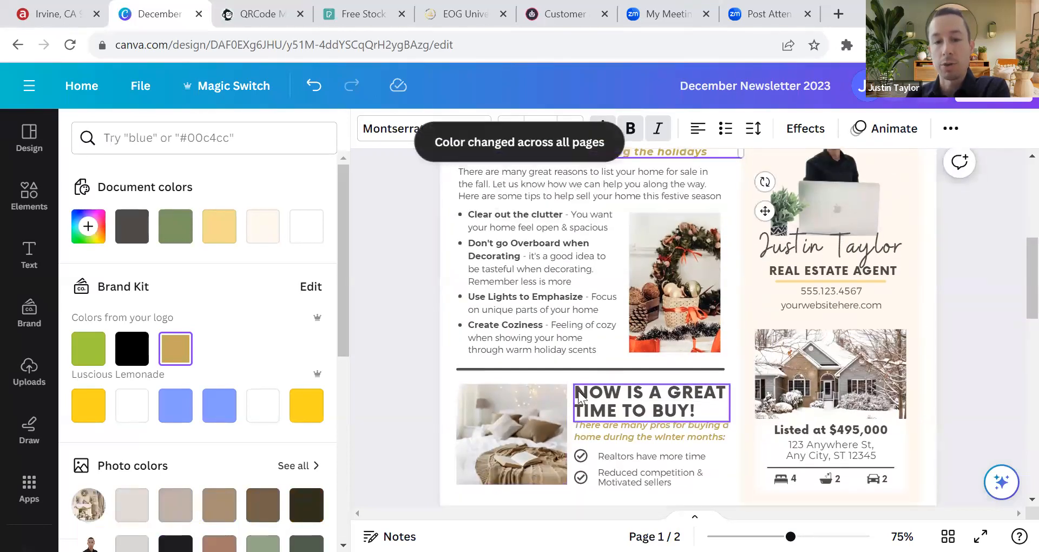
scroll(641, 320, "down", 3)
scroll(640, 321, "down", 5)
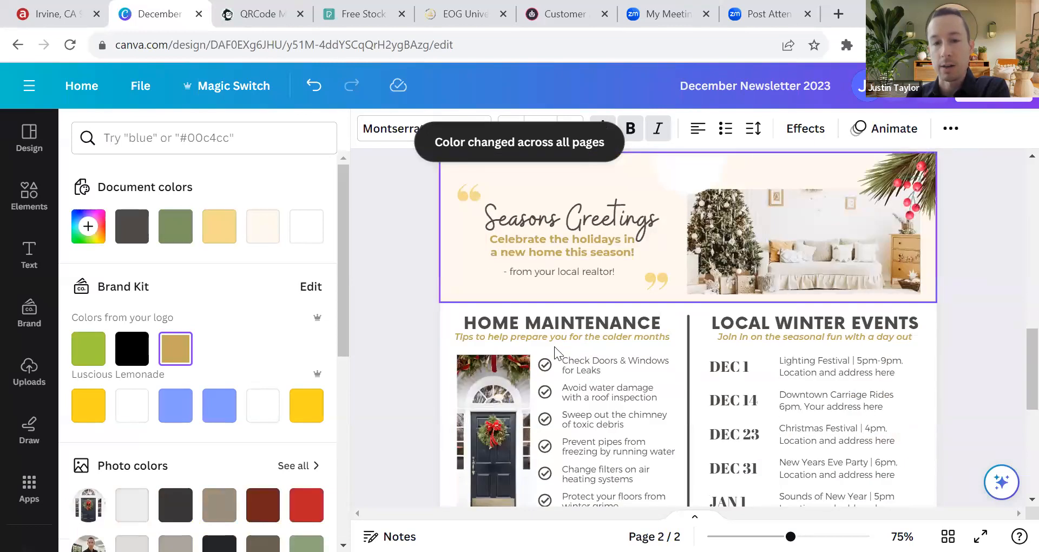
scroll(758, 339, "down", 5)
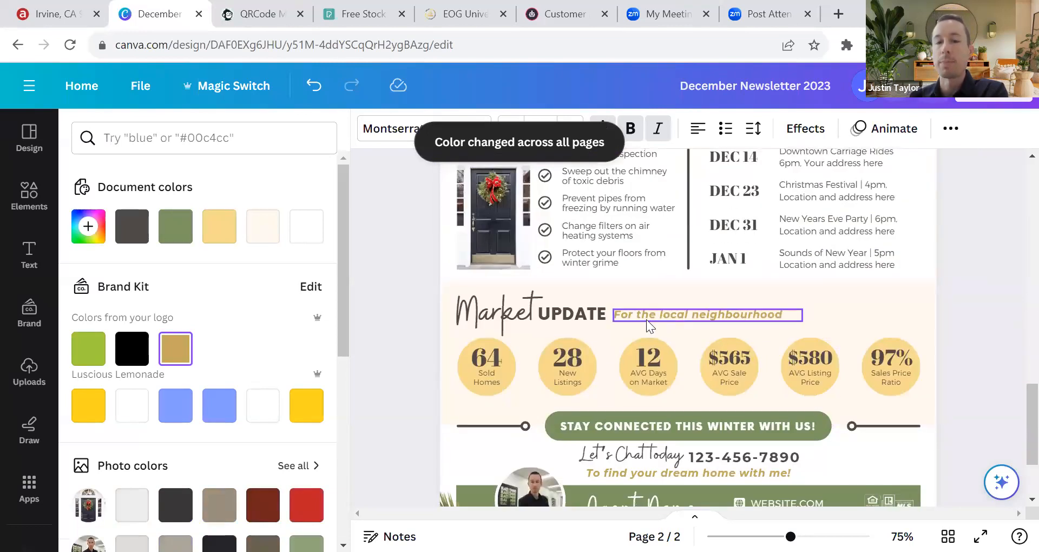
scroll(644, 341, "down", 2)
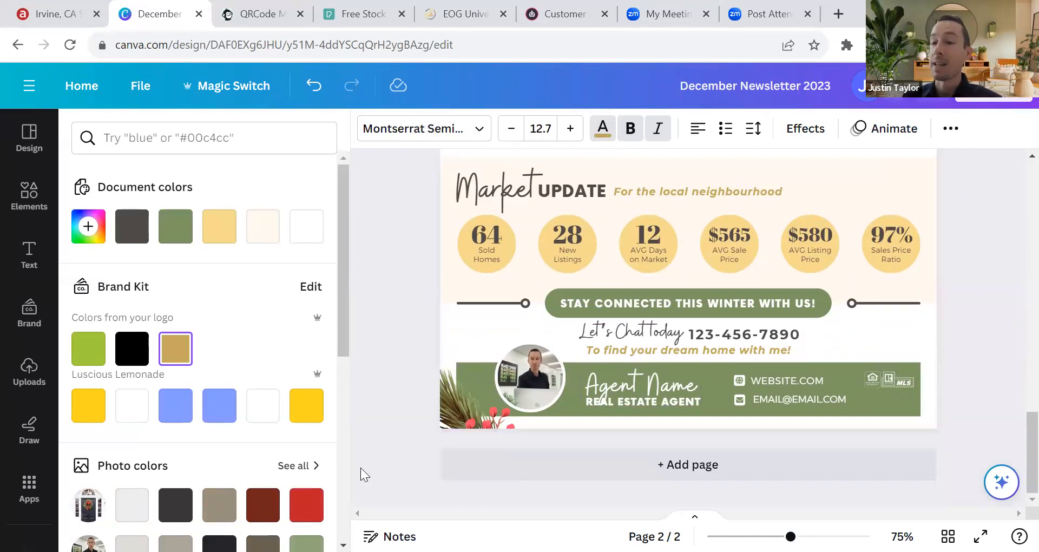
scroll(574, 438, "up", 5)
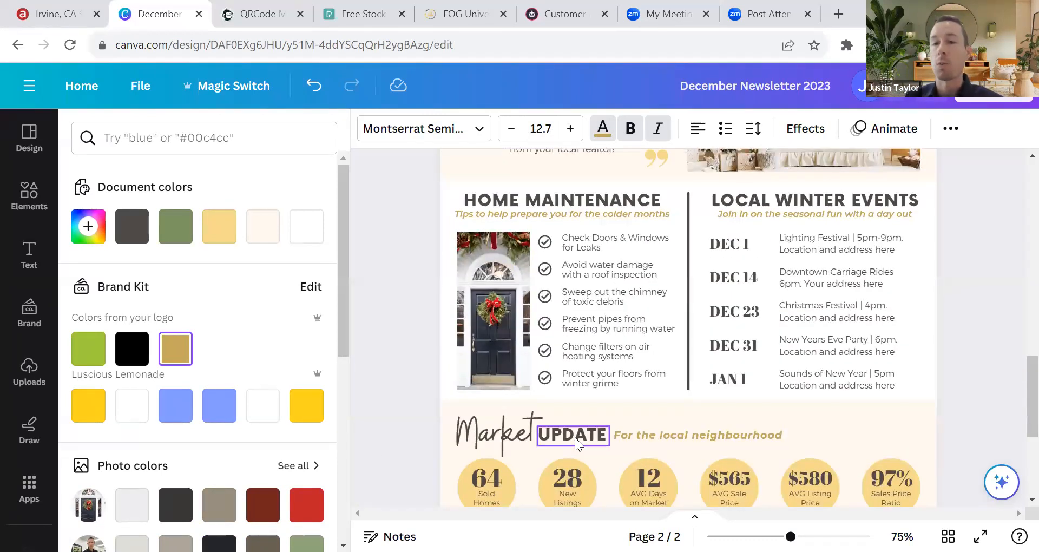
scroll(582, 420, "up", 10)
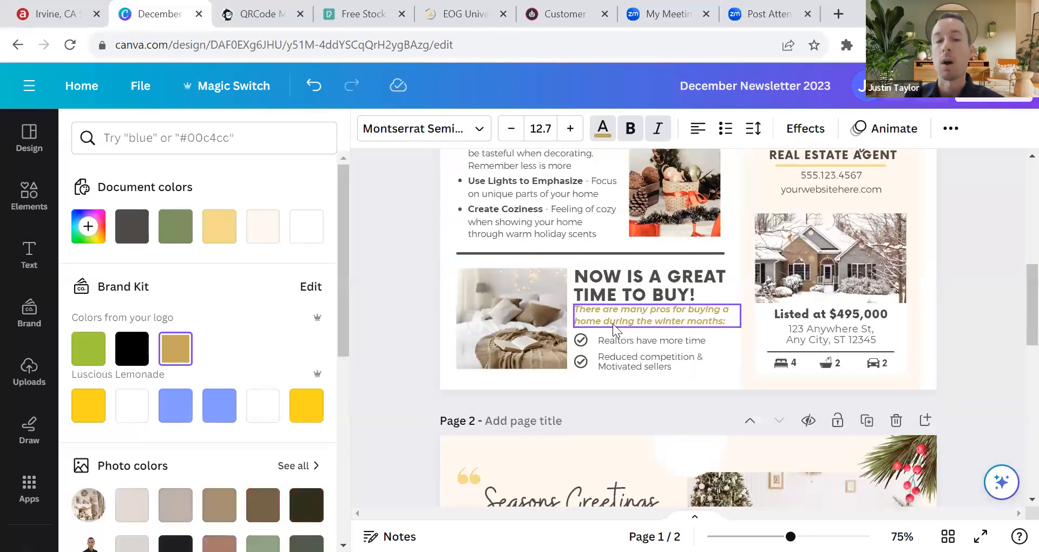
scroll(610, 323, "up", 4)
Step: Compare gold and green on the holiday-tips subtitle with undo/redo, leaving it sage green
left_click(314, 86)
scroll(518, 331, "down", 4)
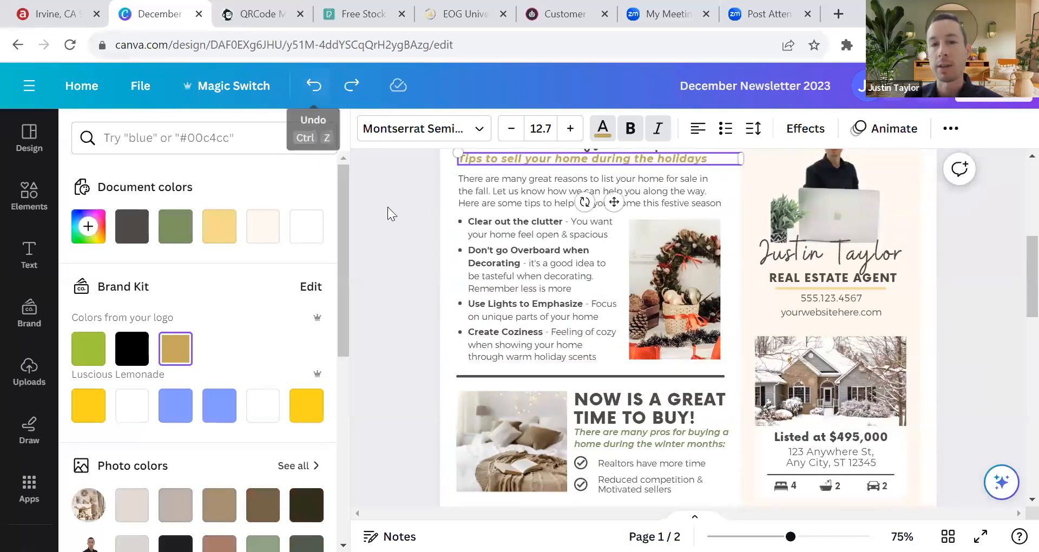
scroll(390, 213, "up", 2)
left_click(352, 85)
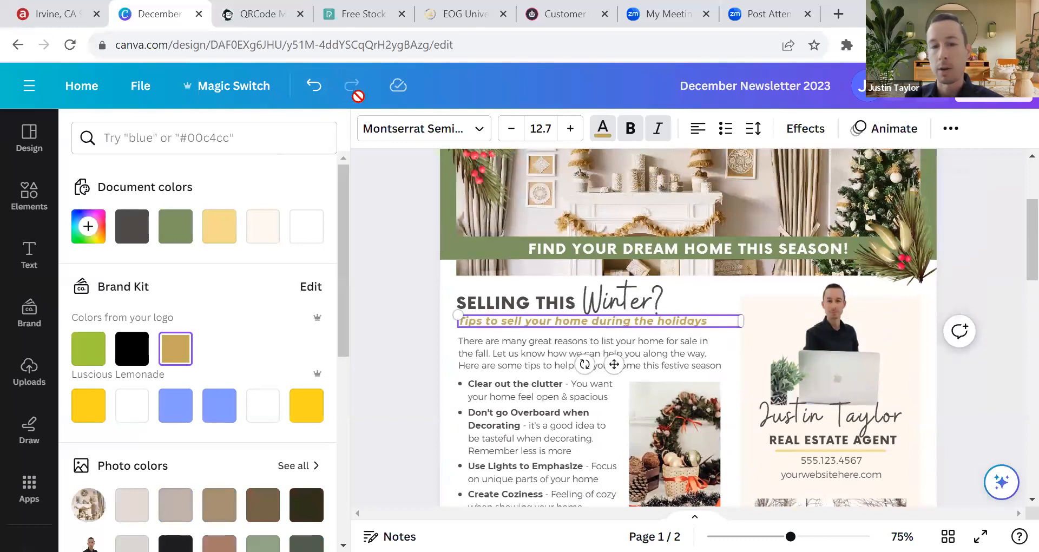
left_click(314, 86)
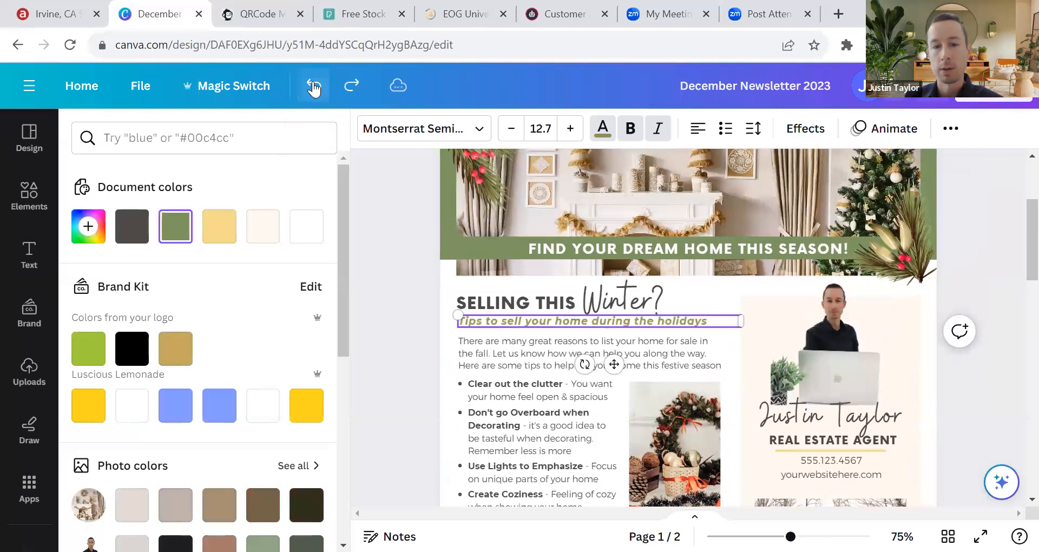
left_click(353, 87)
left_click(313, 87)
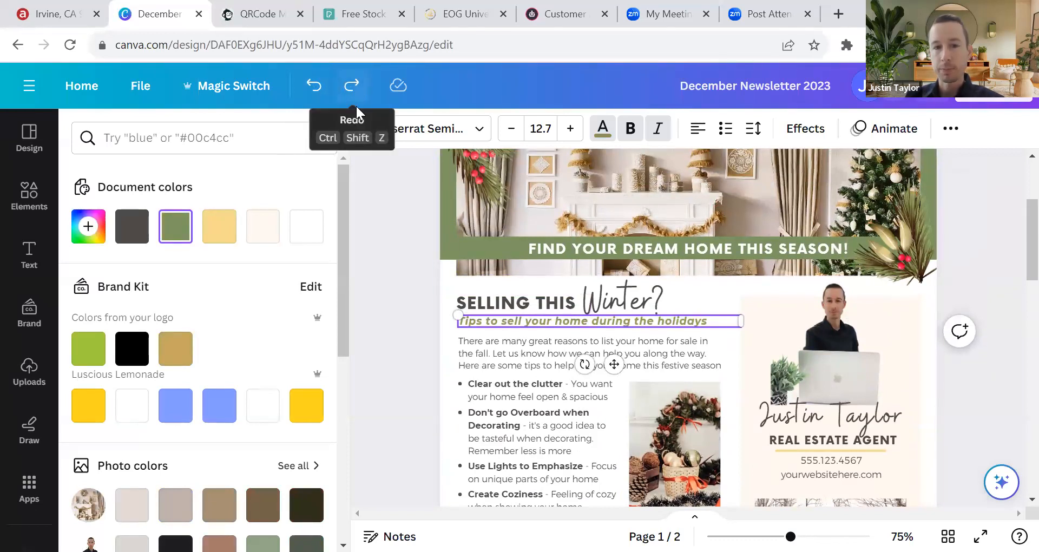
left_click(167, 361)
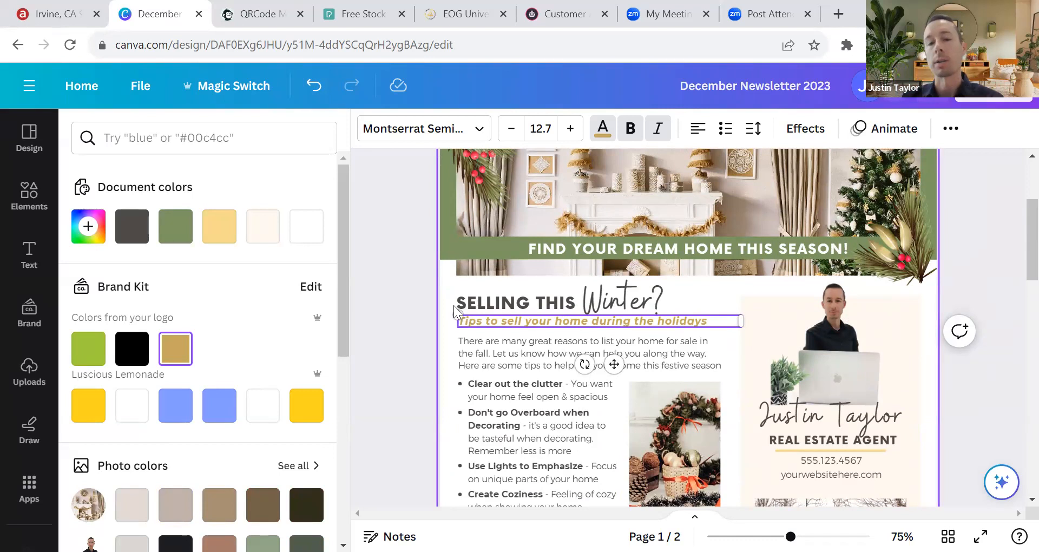
key("ctrl+z")
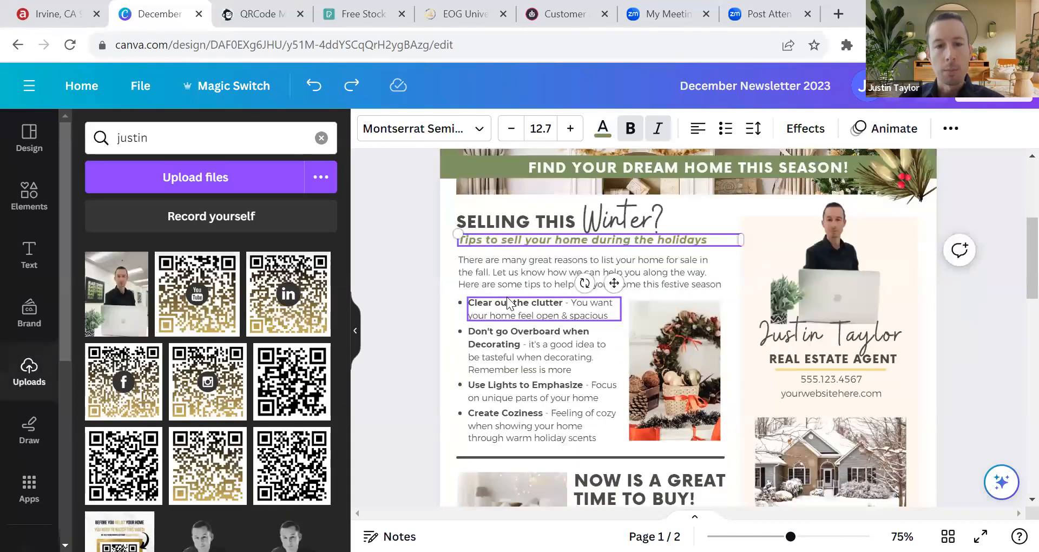
left_click(509, 303)
left_click(515, 302)
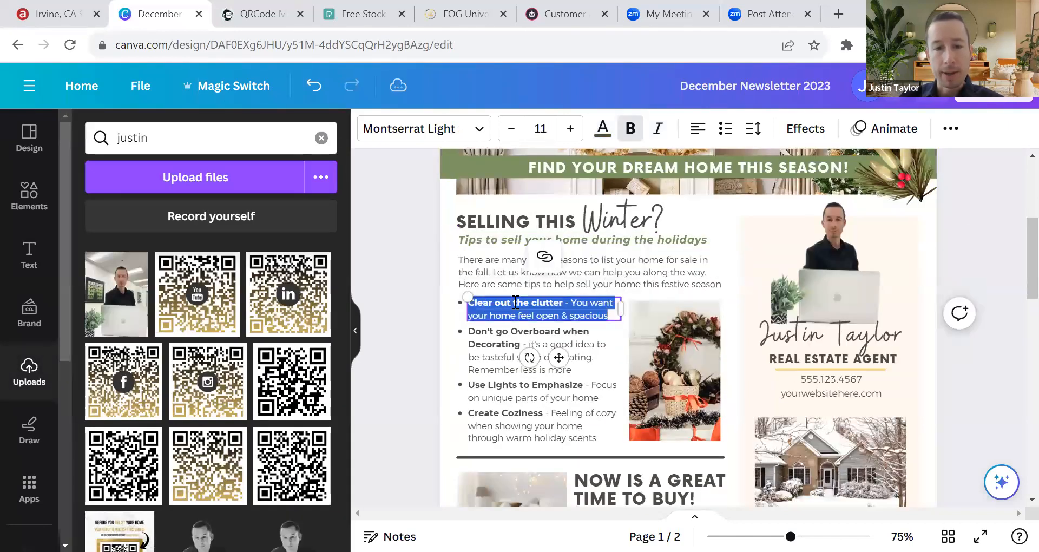
left_click(591, 314)
left_click_drag(559, 305, 471, 309)
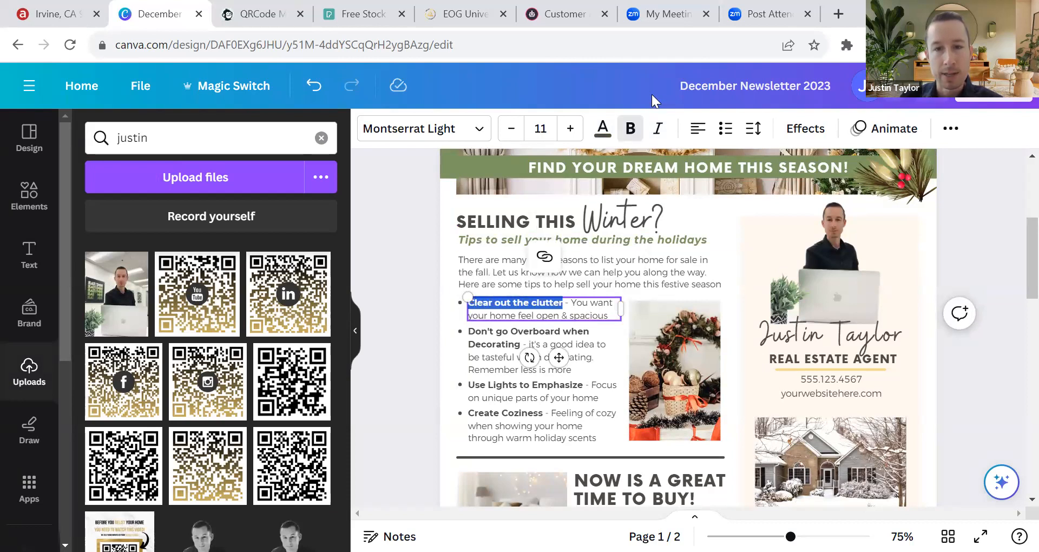
left_click_drag(573, 303, 469, 306)
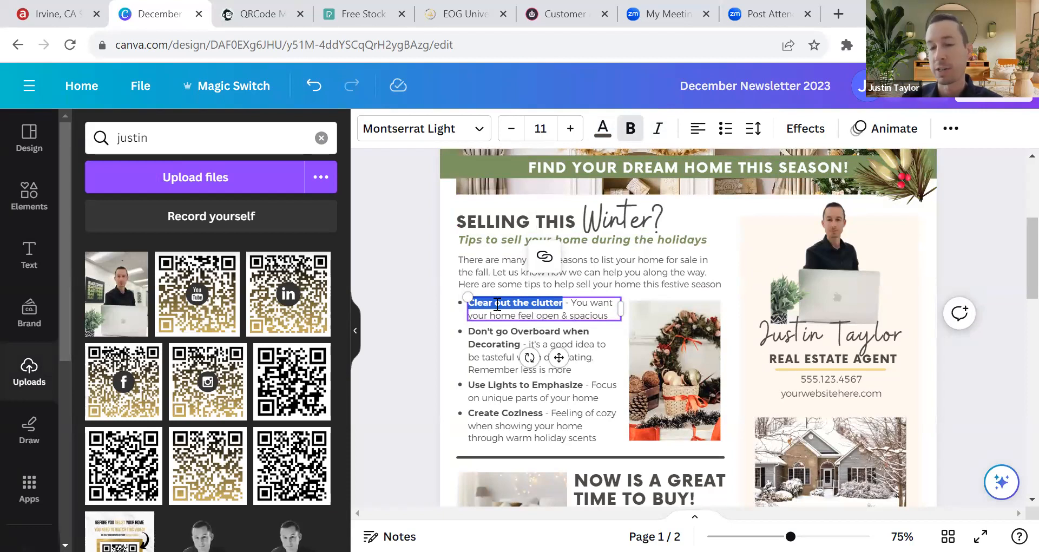
left_click(483, 303)
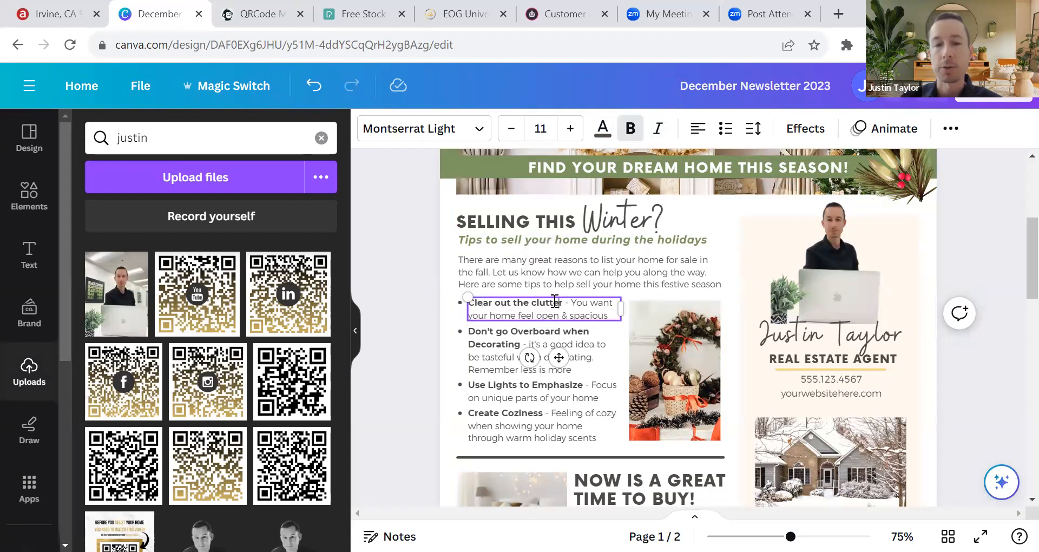
left_click(459, 331)
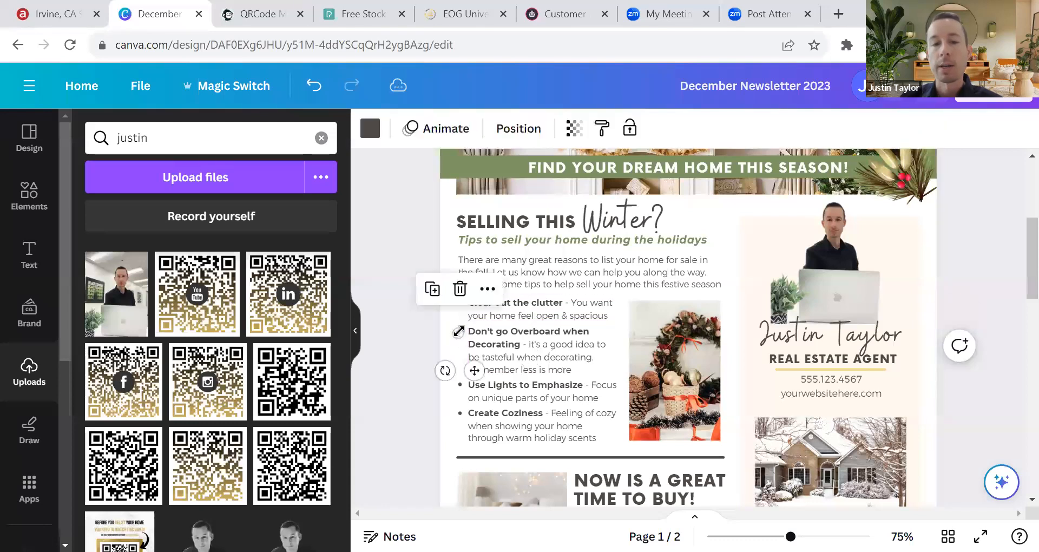
left_click(447, 307)
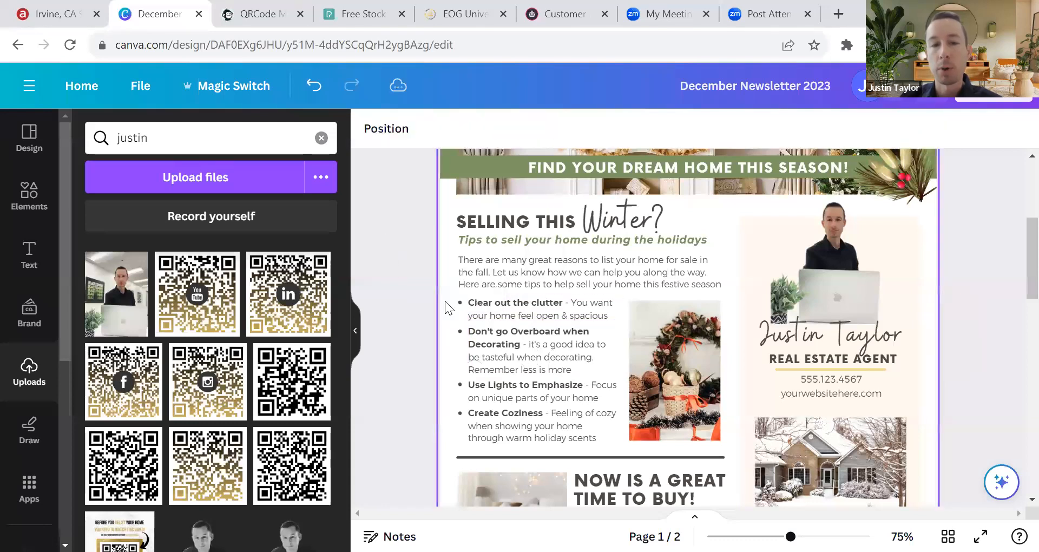
left_click(475, 310)
left_click(495, 371)
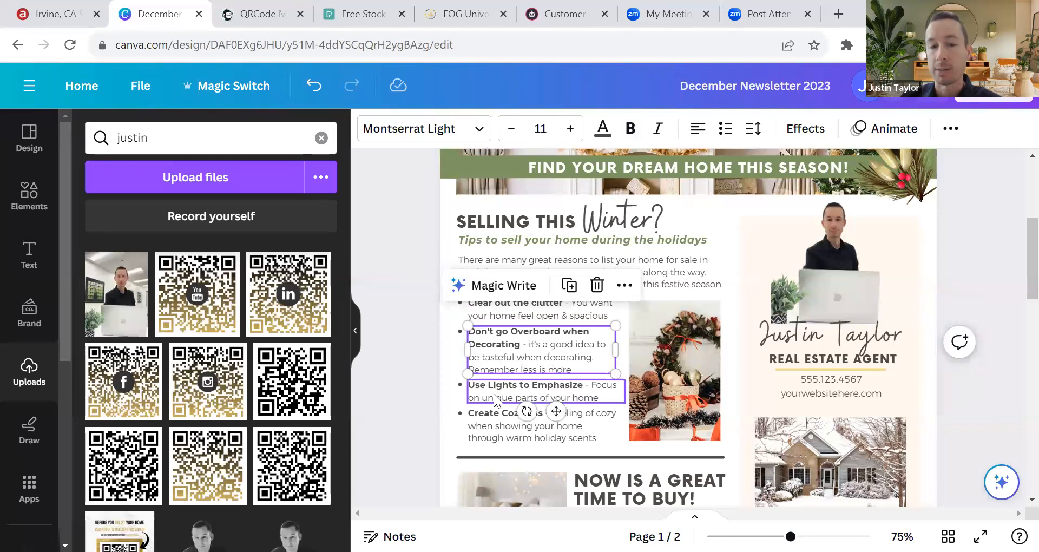
left_click(499, 420)
left_click(469, 306)
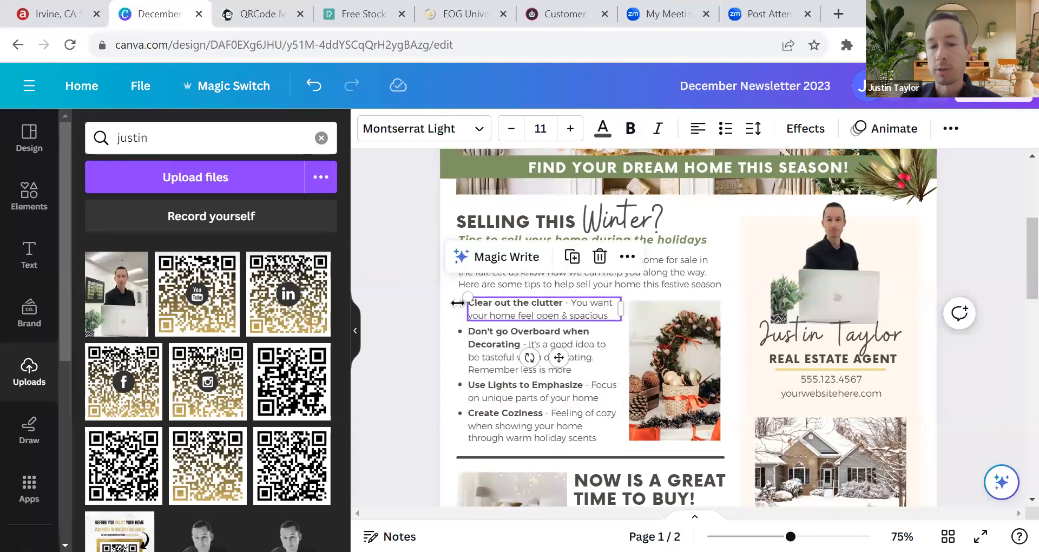
left_click(424, 316)
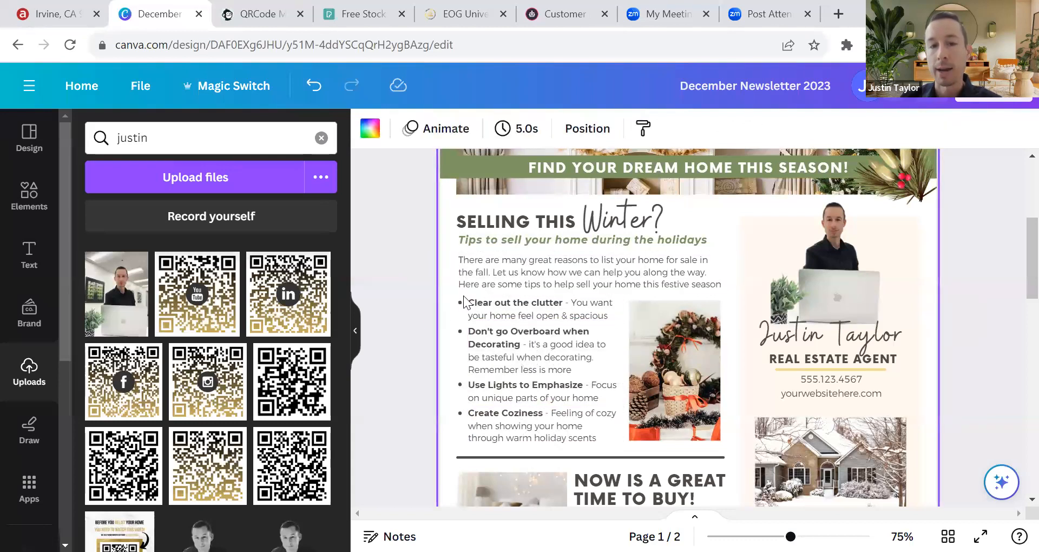
mouse_move(460, 302)
left_mouse_down()
mouse_move(433, 285)
mouse_move(460, 306)
mouse_move(455, 292)
mouse_move(454, 304)
left_mouse_up()
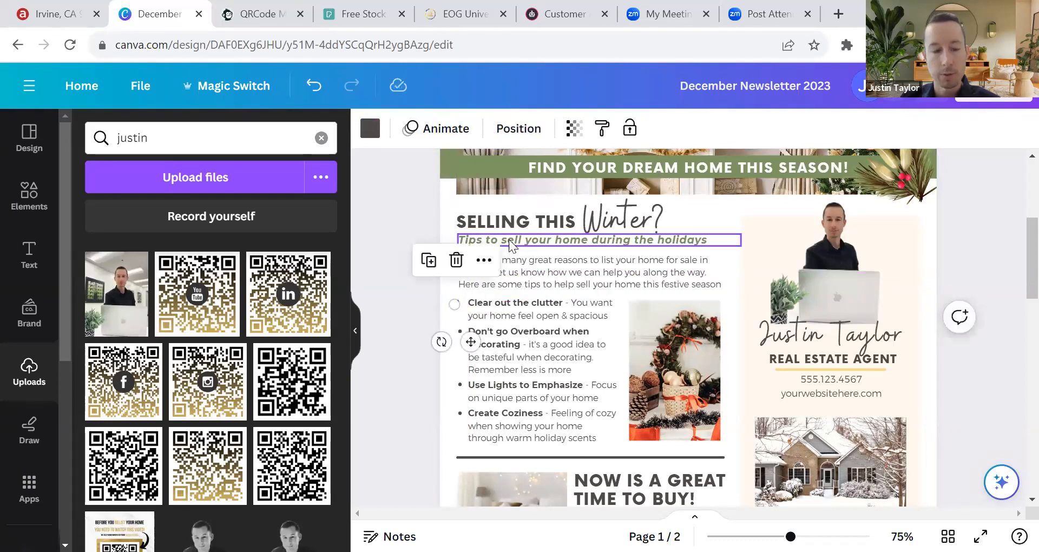
key("ctrl+z")
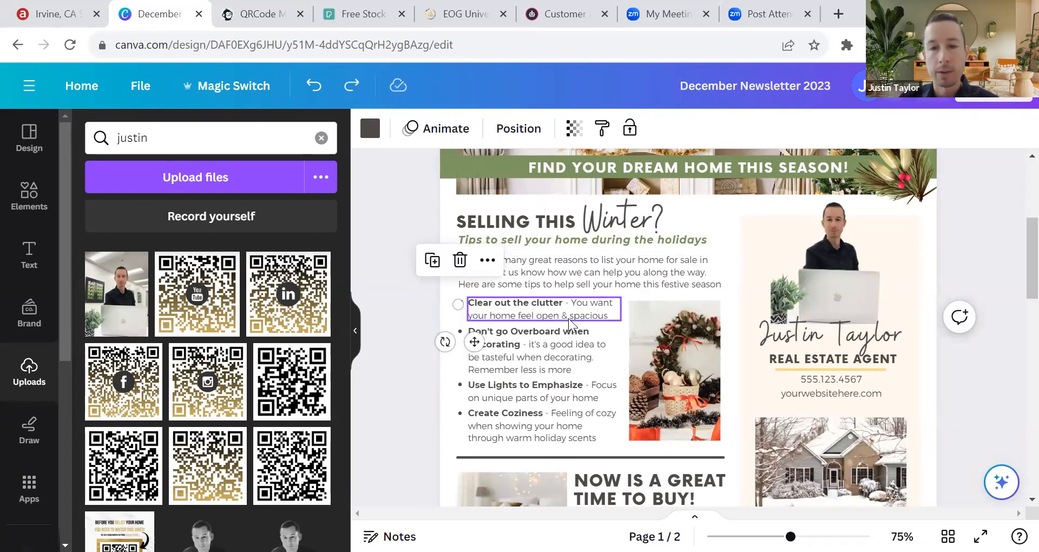
left_click(439, 300)
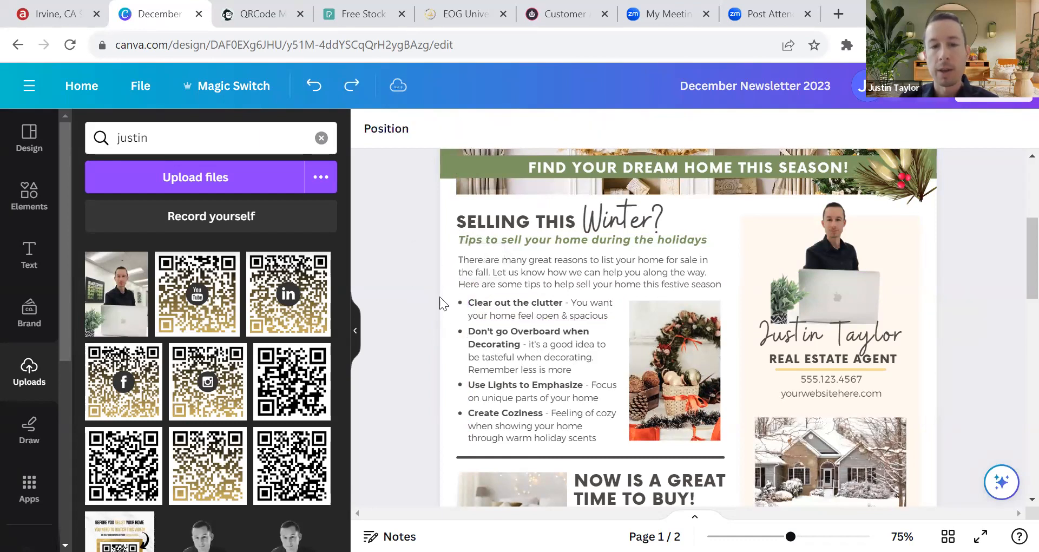
left_click(460, 307)
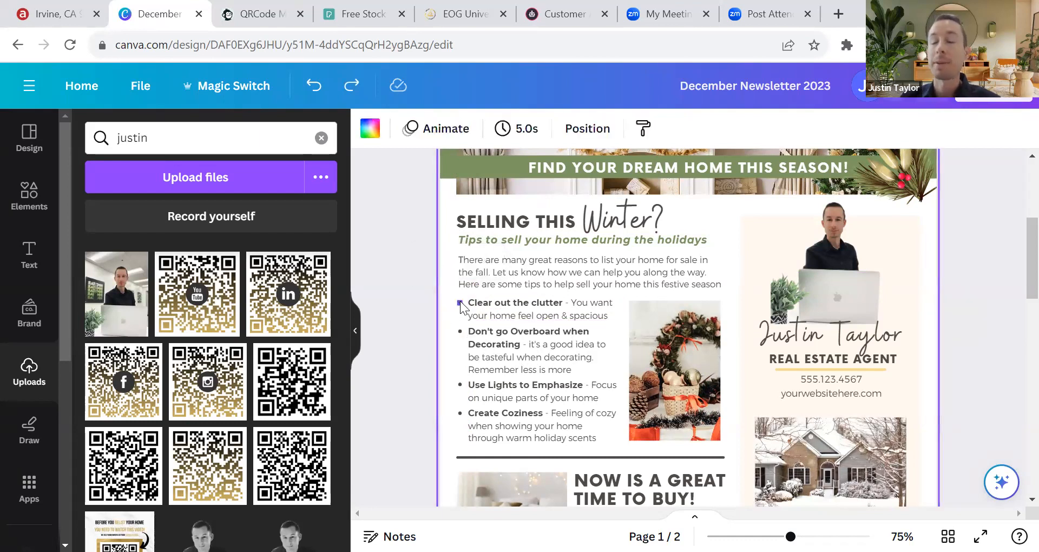
left_click(321, 138)
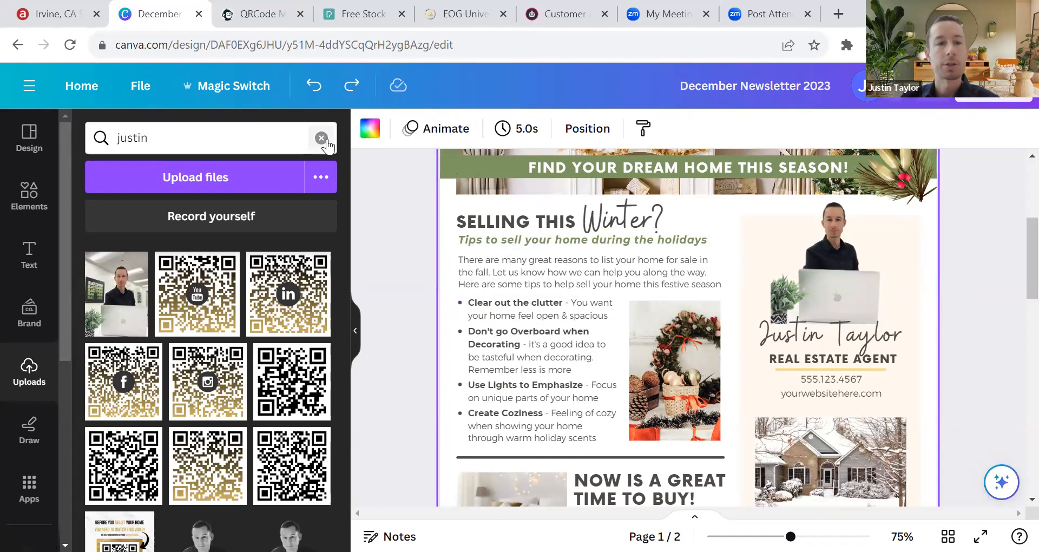
left_click(354, 330)
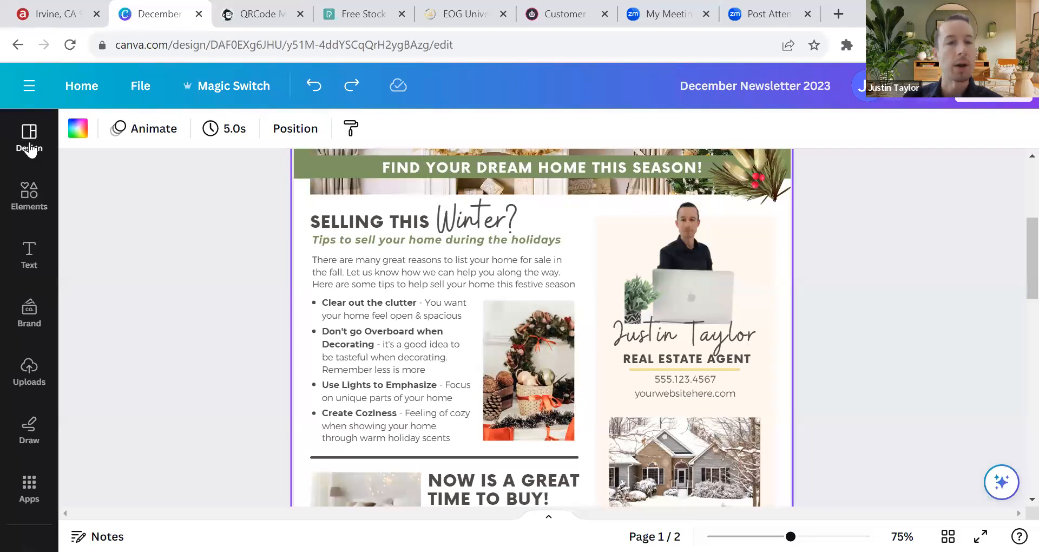
Step: Search the Elements library for 'checkmark' and browse the results
left_click(30, 195)
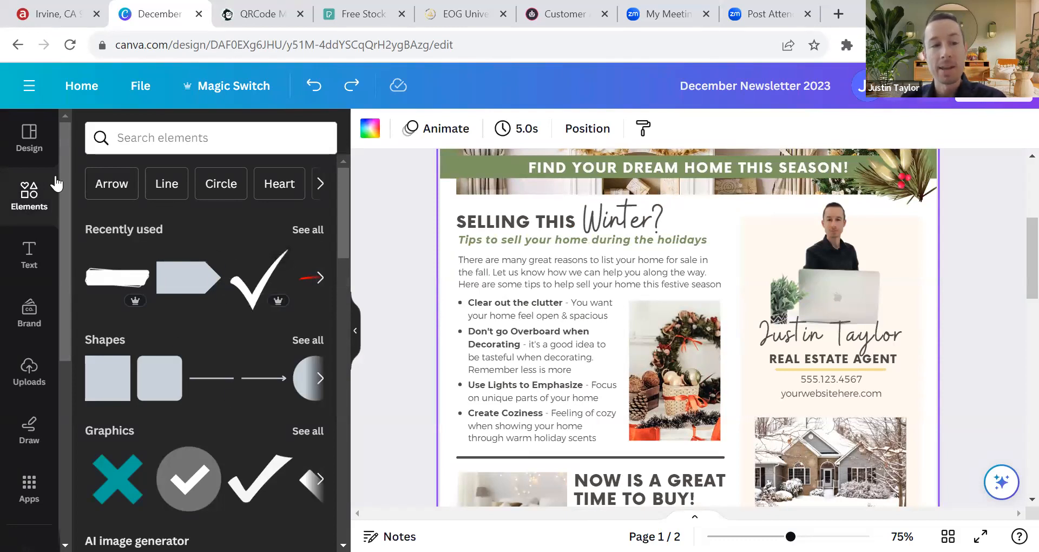
left_click(173, 139)
type("che")
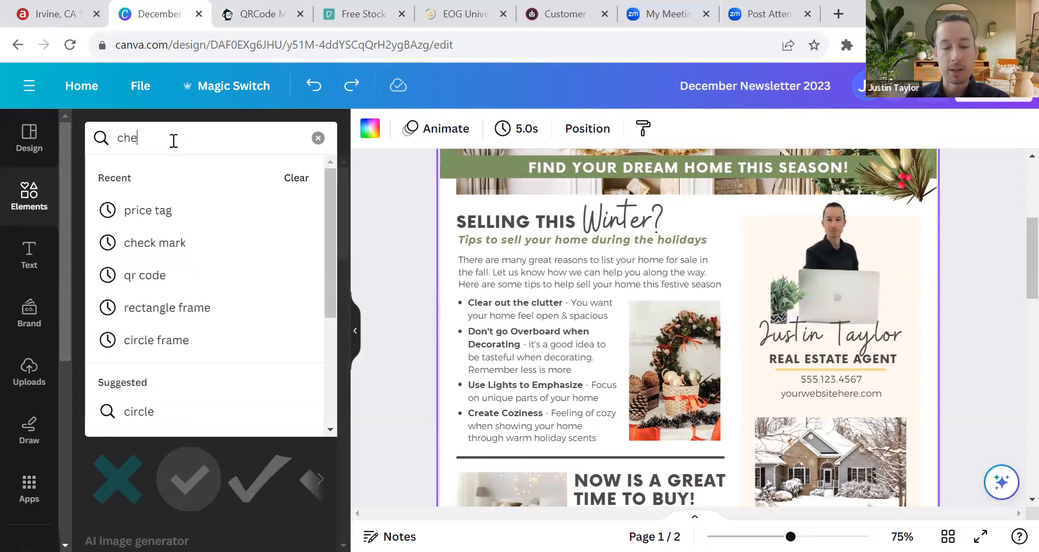
type("ckmark")
key("Return")
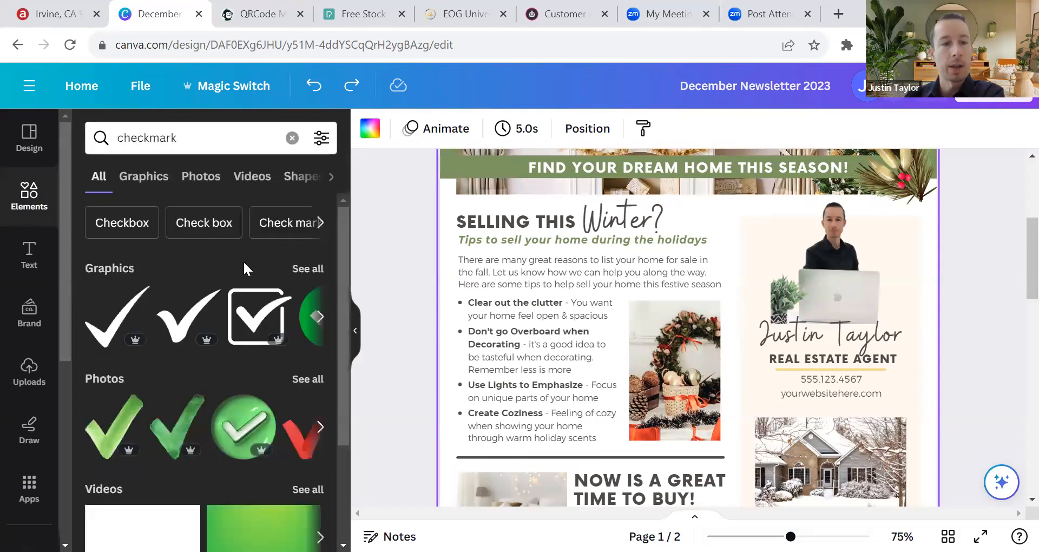
scroll(144, 390, "down", 3)
scroll(170, 450, "up", 3)
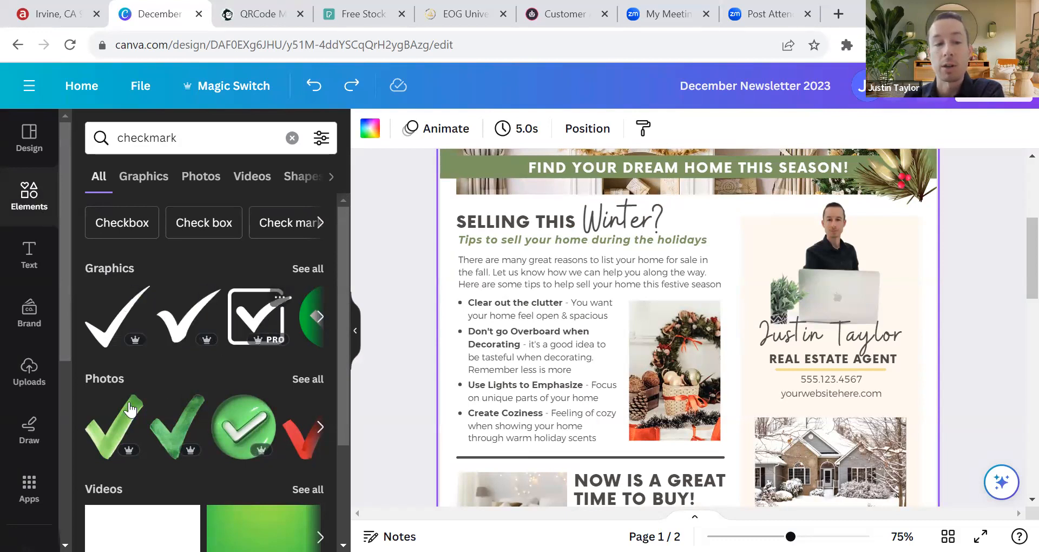
scroll(130, 410, "down", 3)
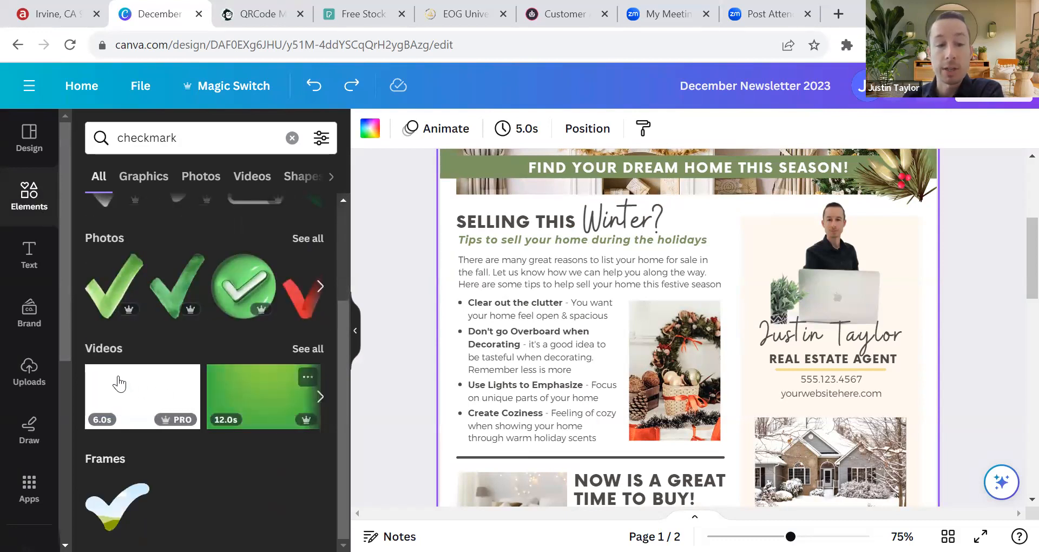
Step: Add the boxed checkmark graphic and shrink it to bullet size
scroll(185, 390, "up", 3)
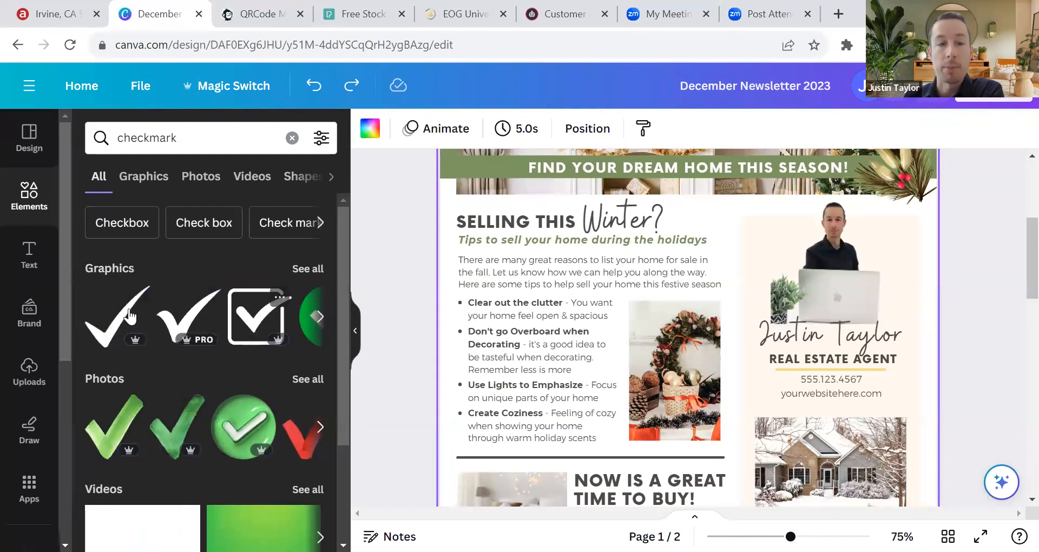
left_click(256, 319)
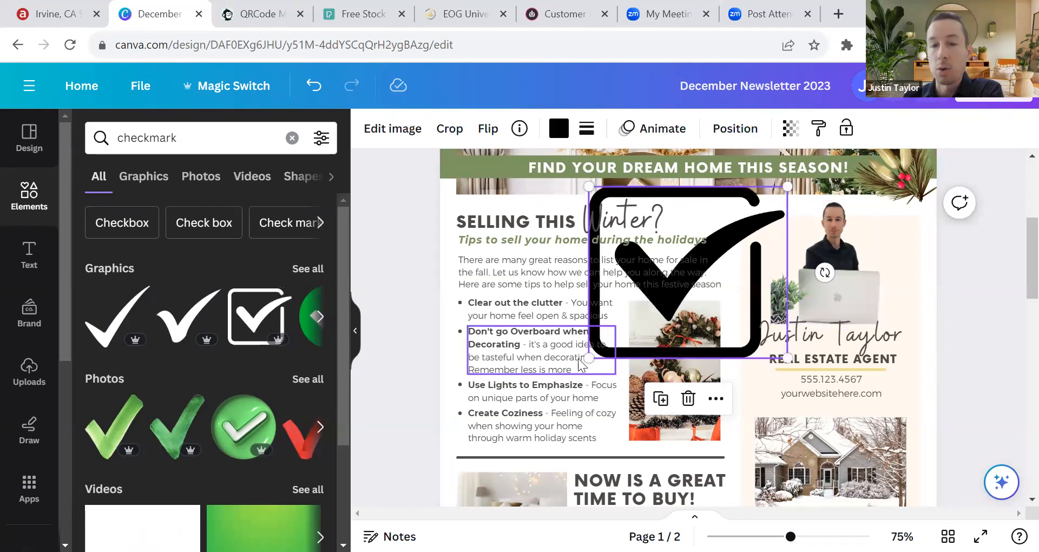
left_click_drag(766, 201, 452, 286)
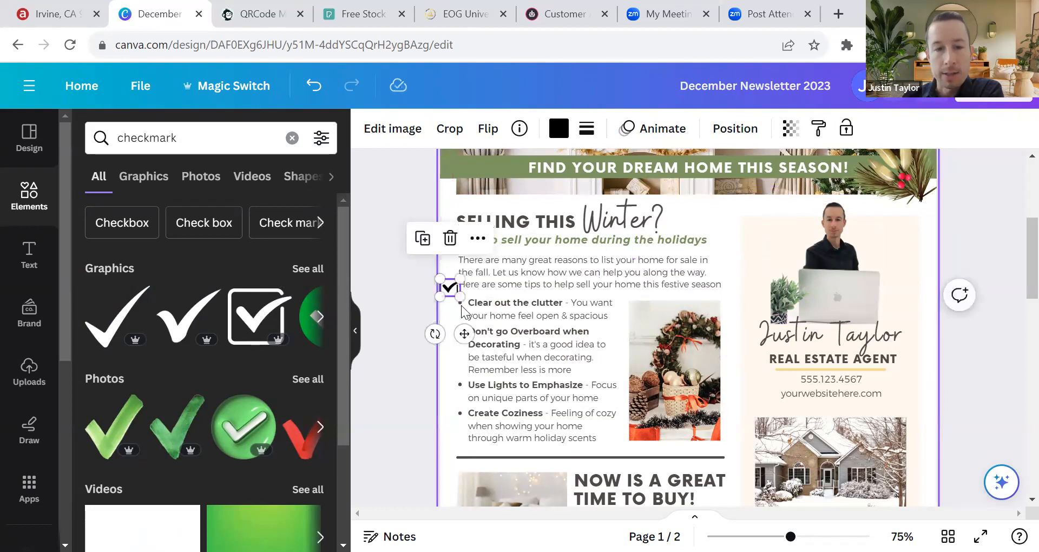
Step: Delete the first bullet dot and set the checkmark beside 'Clear out the clutter'
left_click(461, 303)
key("Delete")
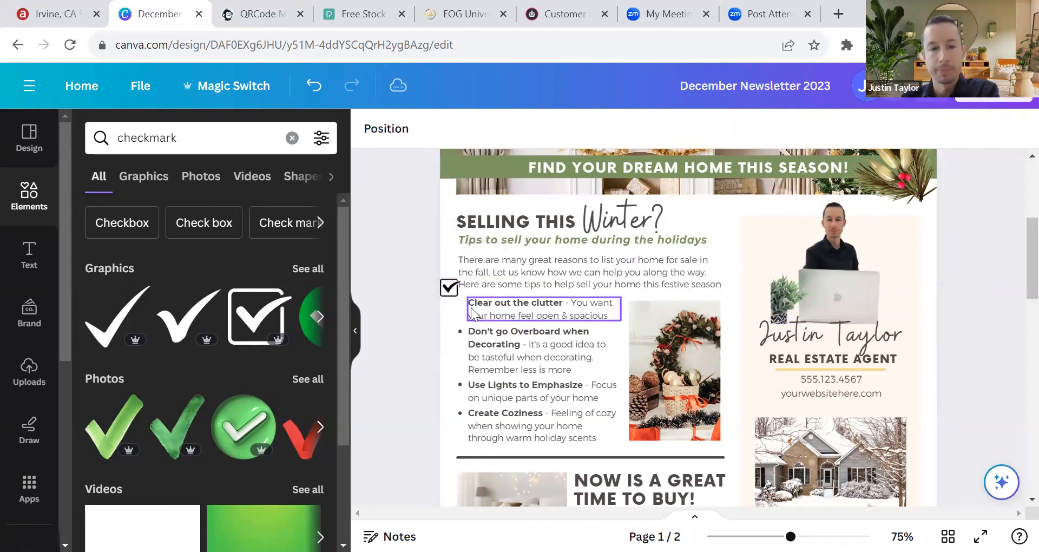
left_click_drag(450, 290, 456, 301)
left_click(415, 315)
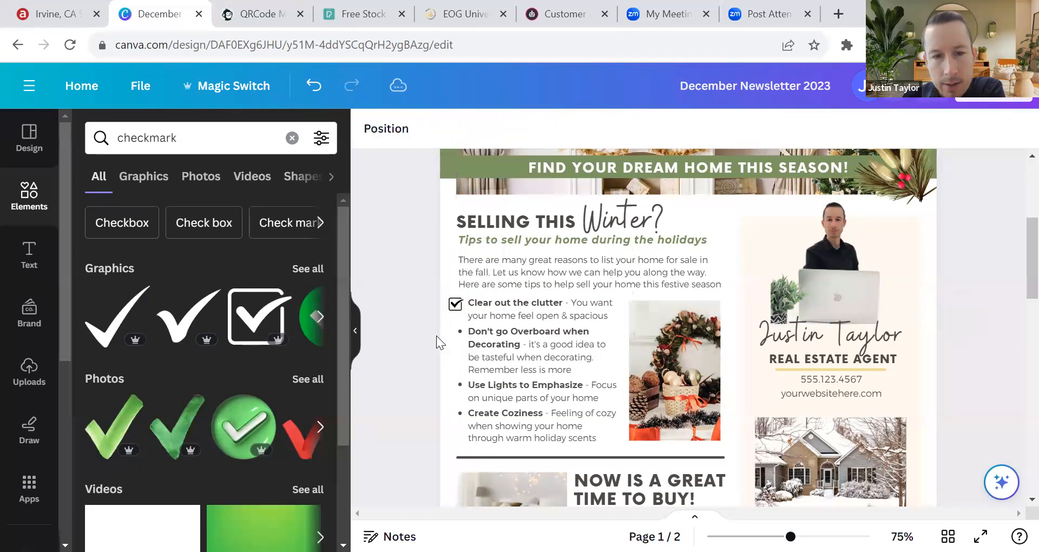
left_click(455, 304)
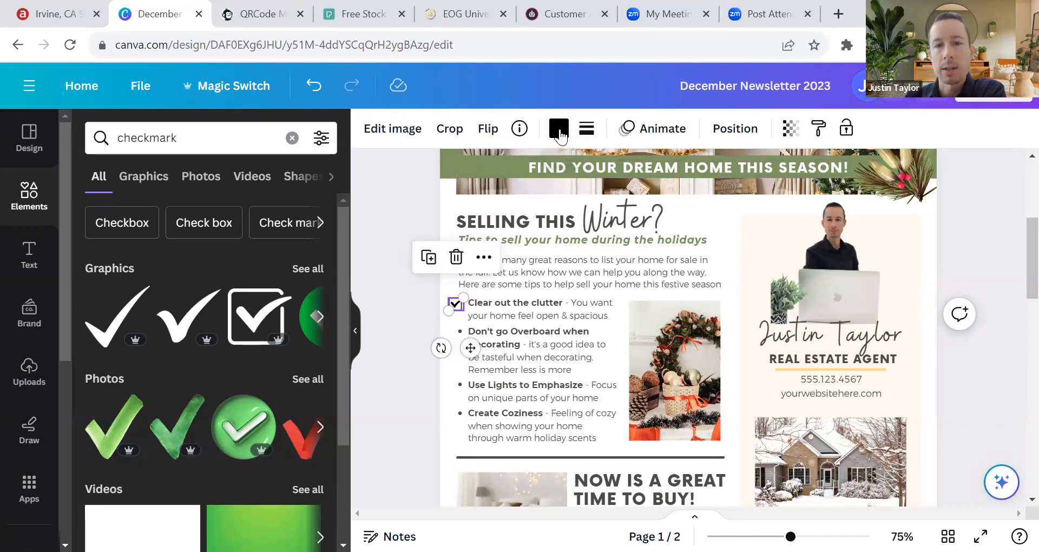
Step: Recolour the checkmark olive green from the document colours
left_click(559, 130)
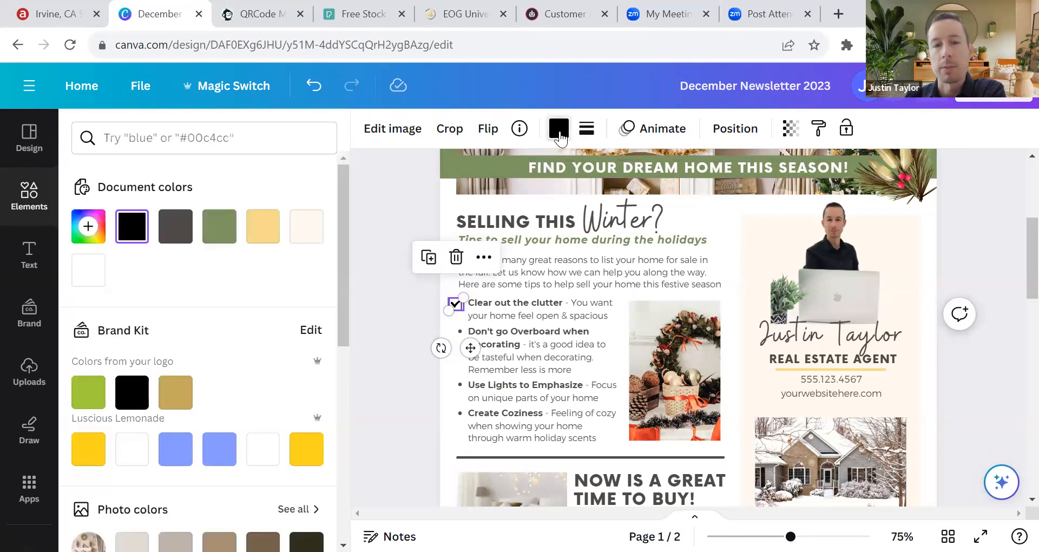
left_click(218, 236)
left_click(393, 310)
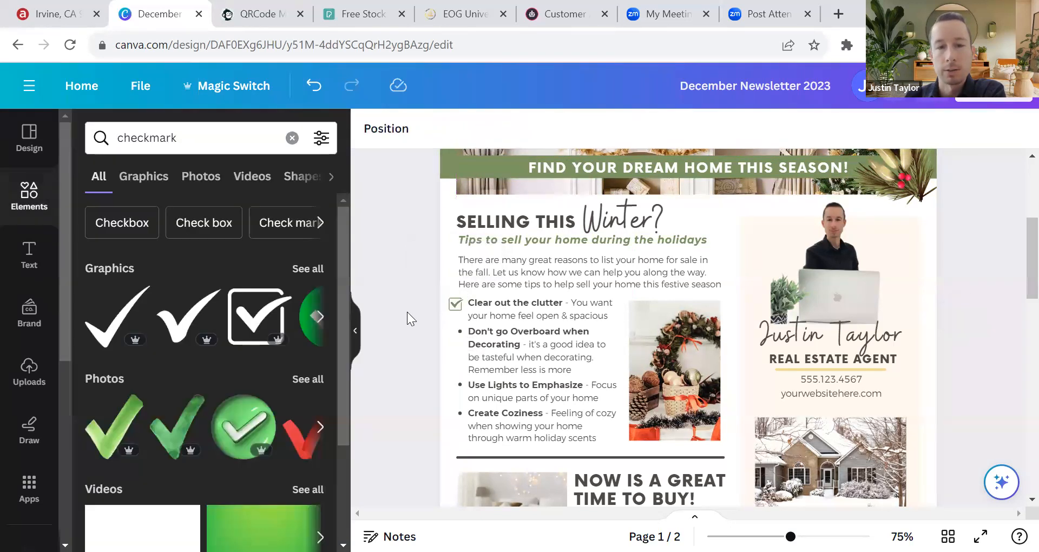
Step: Delete the bullet dots before 'Don't go Overboard', 'Use Lights to Emphasize' and 'Create Coziness'
left_click(460, 331)
key("Delete")
left_click(460, 385)
key("Delete")
left_click(460, 413)
key("Delete")
left_click(454, 307)
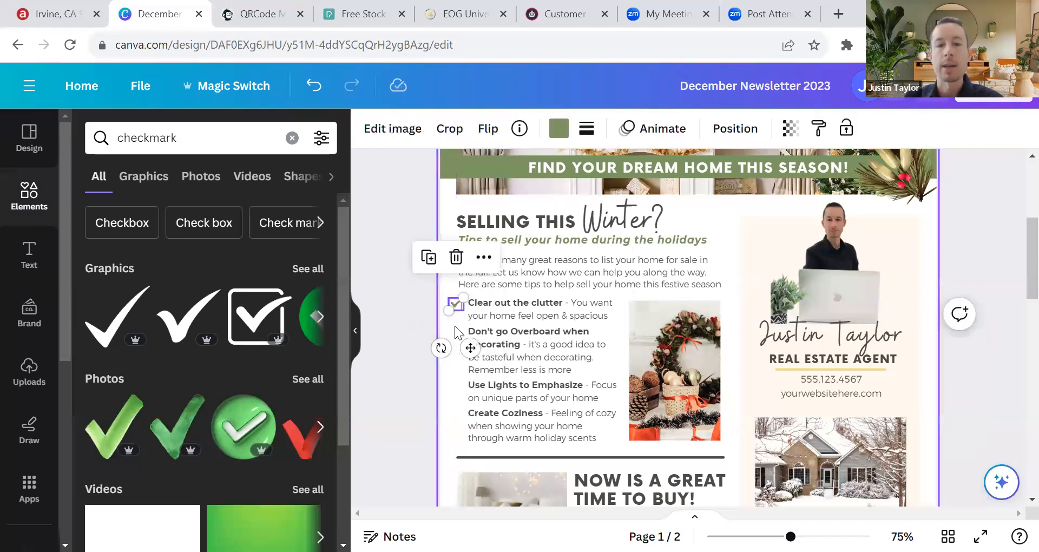
left_click(431, 298)
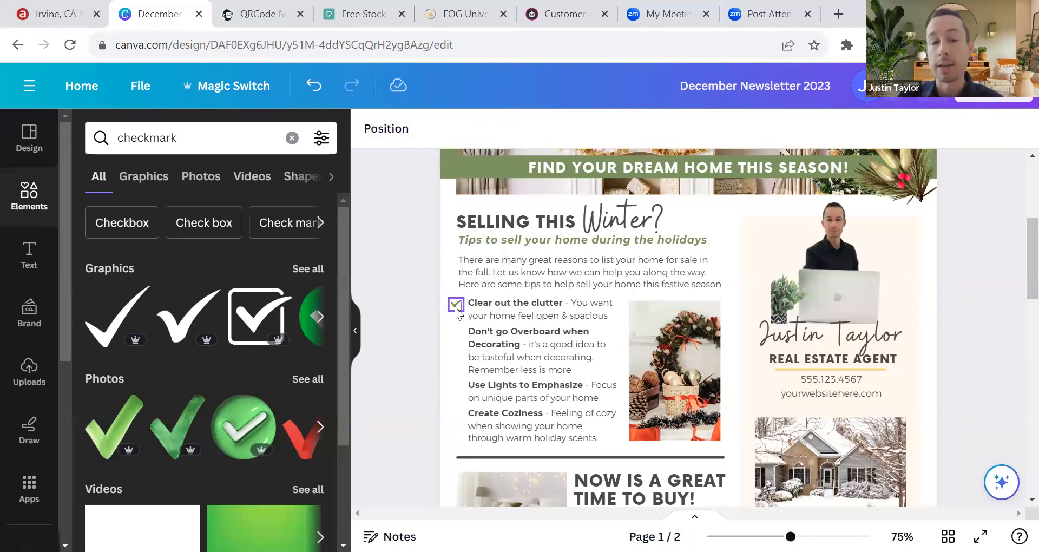
left_click(455, 307)
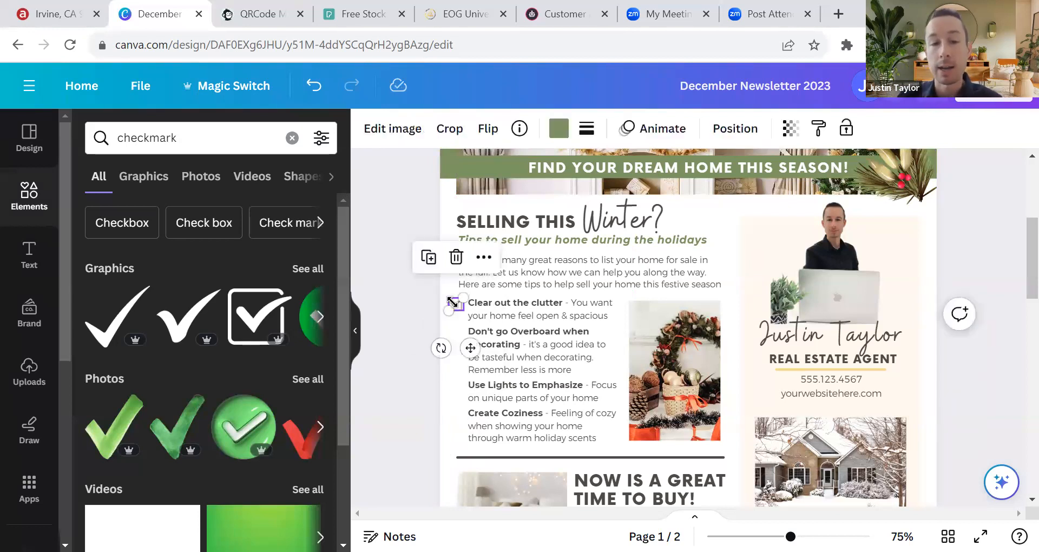
Step: Duplicate the green checkbox and place the copy beside 'Don't go Overboard'
left_click(429, 258)
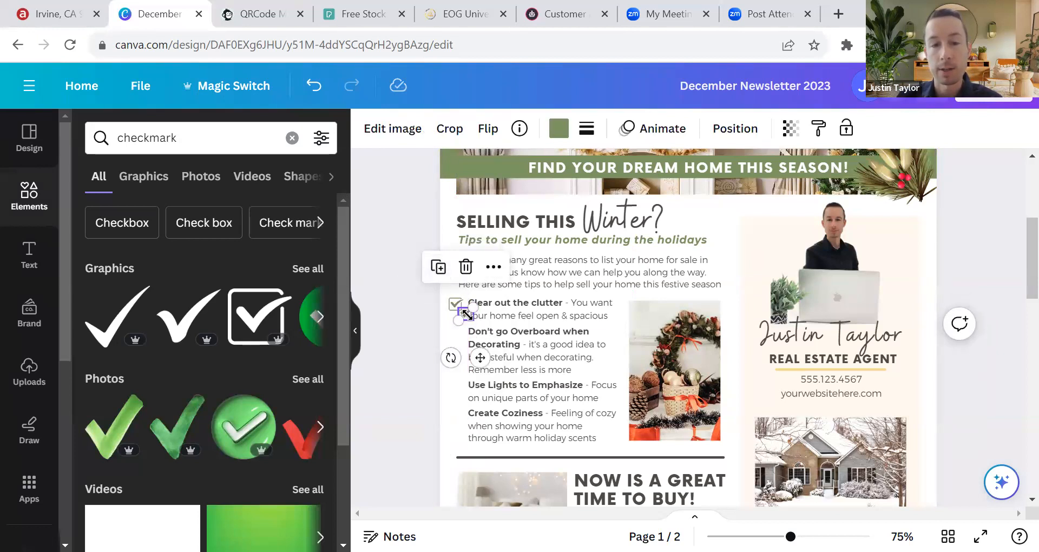
left_click_drag(466, 315, 458, 334)
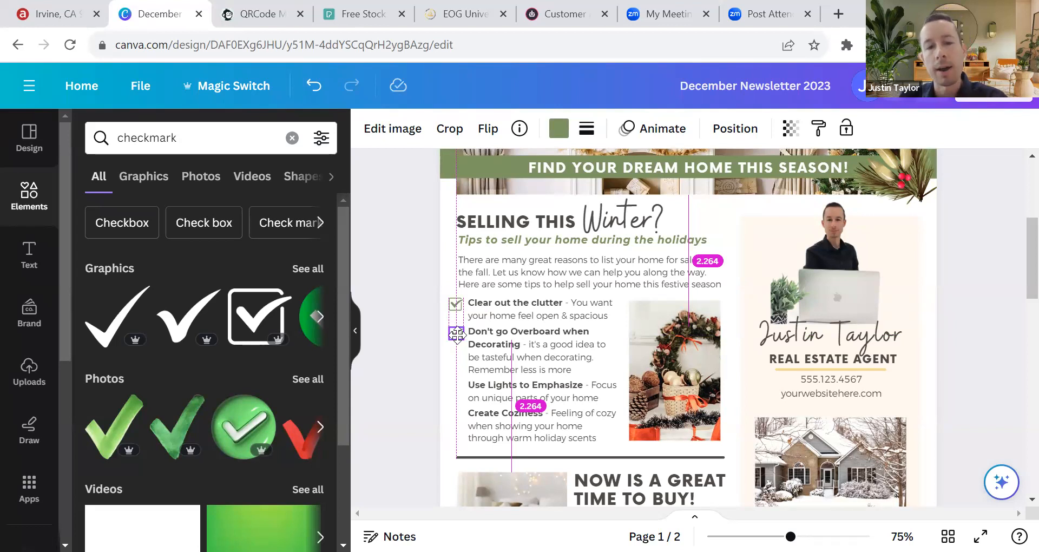
left_click_drag(457, 334, 457, 334)
left_click(420, 358)
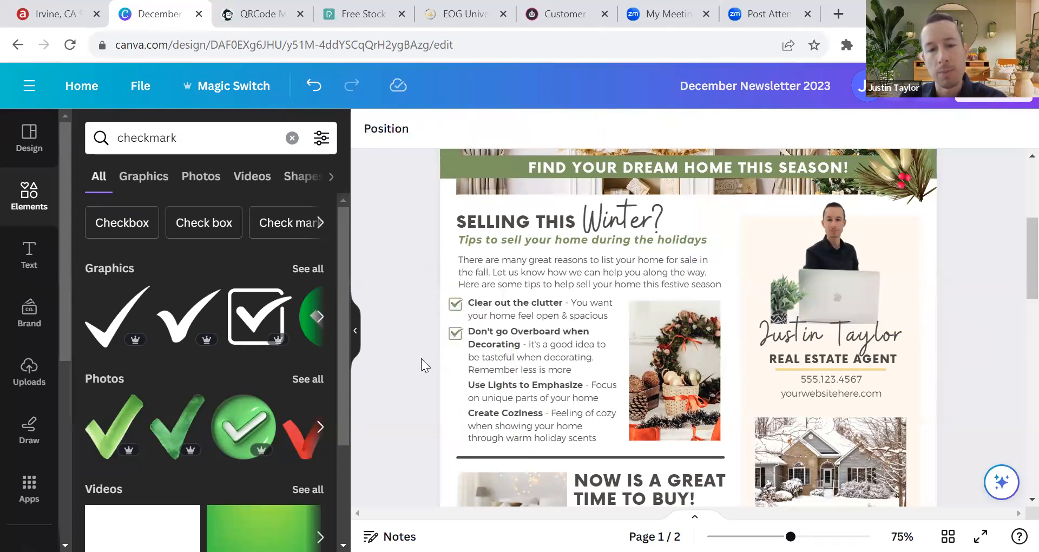
left_click(455, 336)
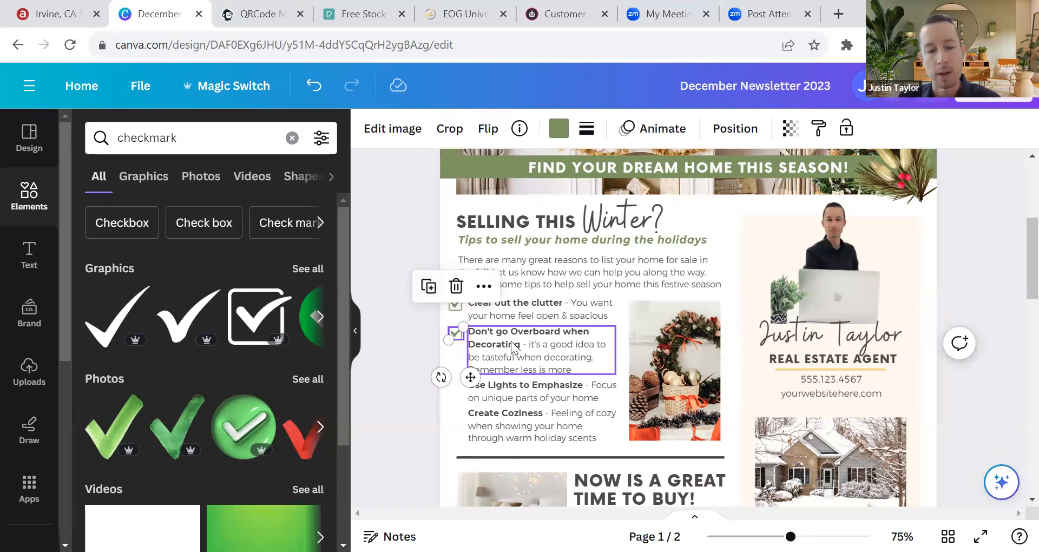
Step: Place another checkbox copy beside 'Use Lights to Emphasize', undoing an accidental resize
left_click(466, 345)
left_click_drag(465, 344, 453, 385)
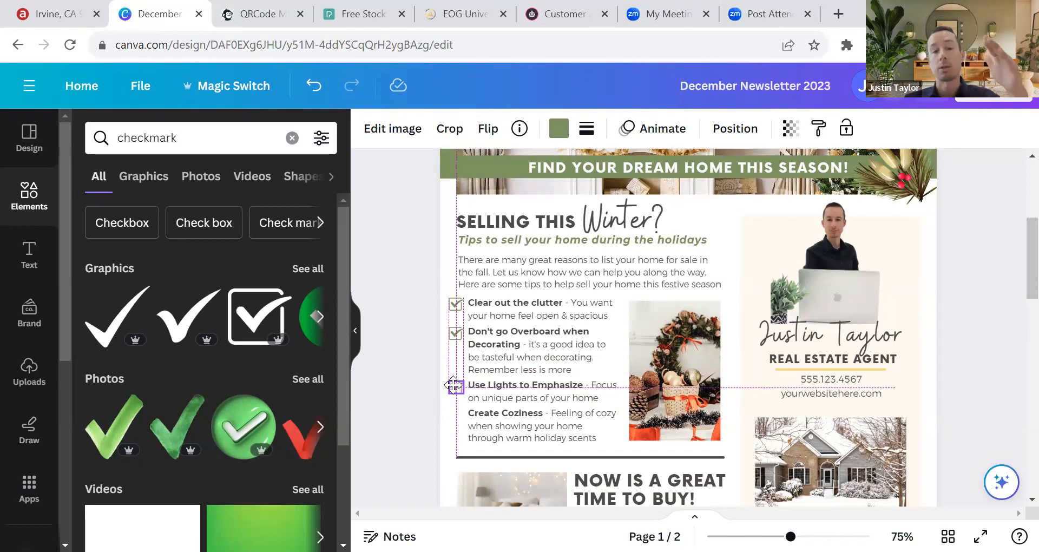
left_click(431, 392)
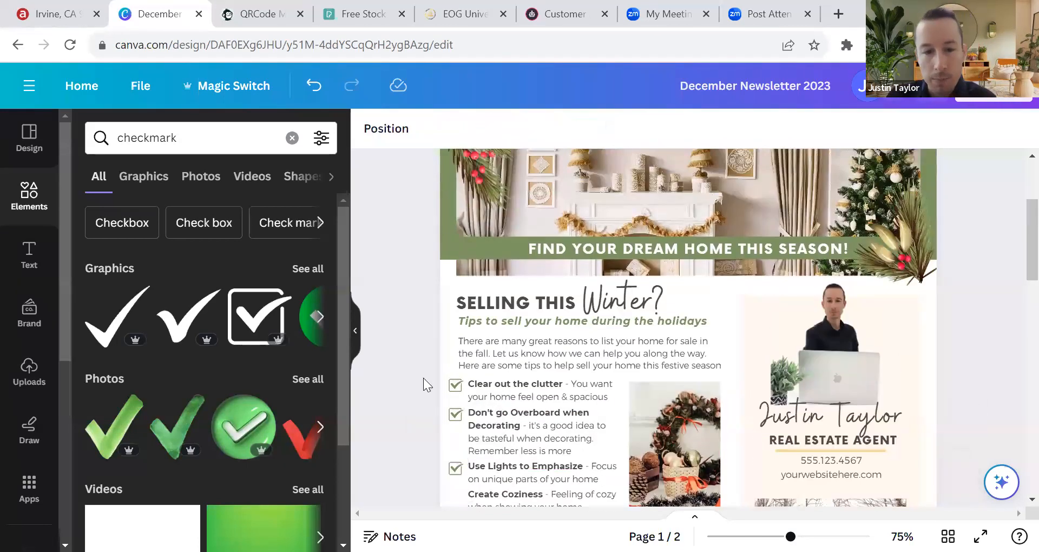
scroll(426, 353, "down", 3)
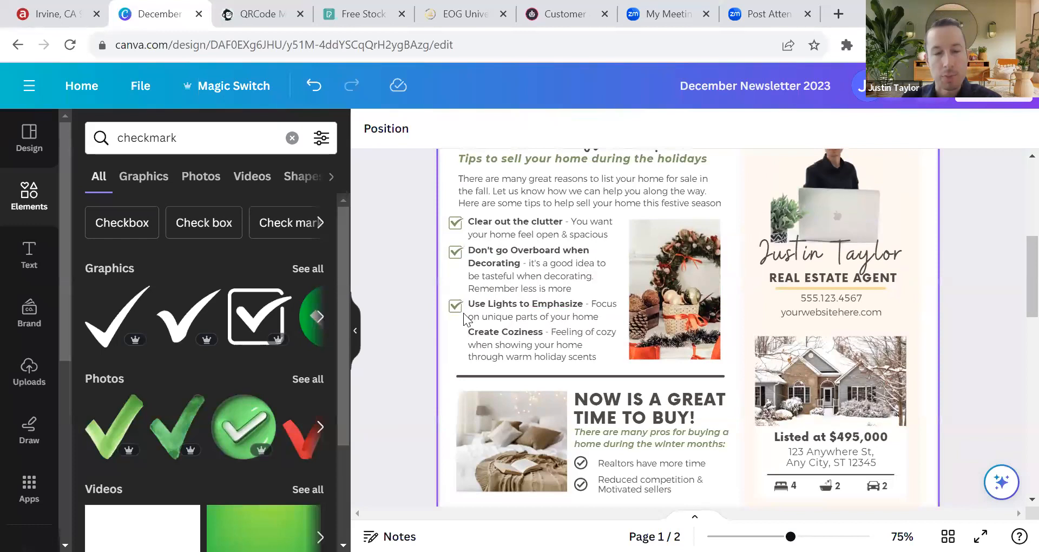
left_click(457, 307)
left_click_drag(451, 299, 462, 331)
key("ctrl+z")
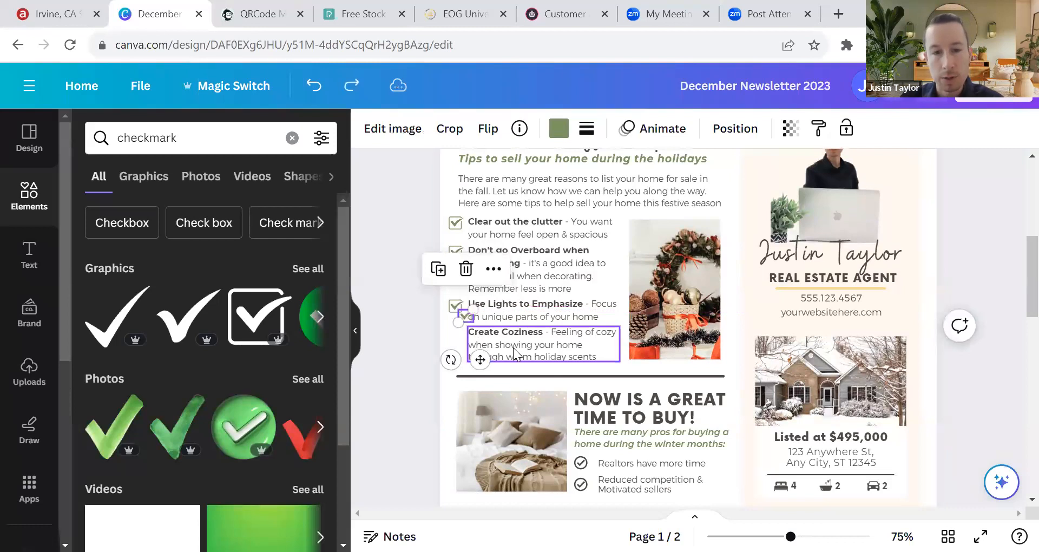
left_click(412, 330)
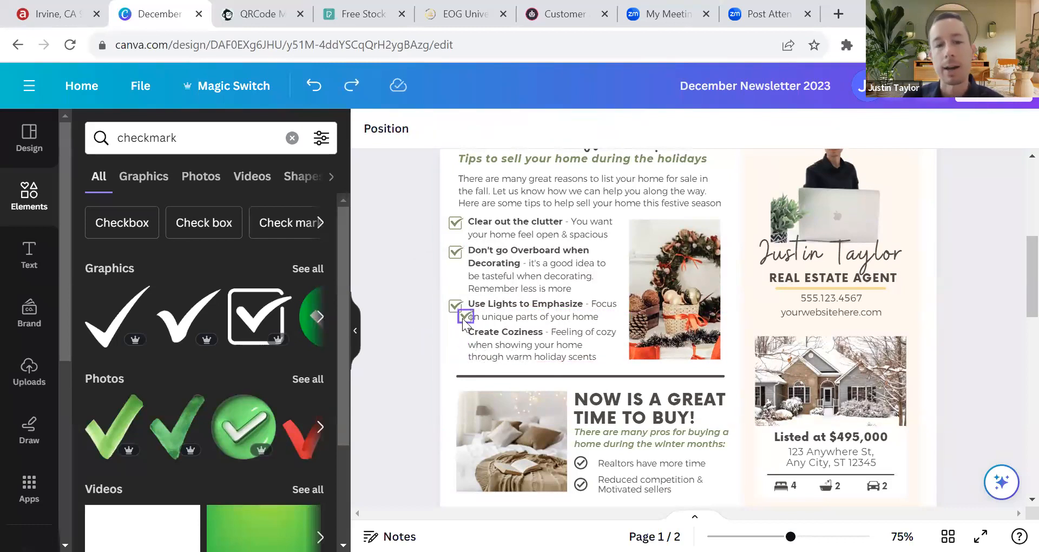
Step: Place the last green checkbox beside 'Create Coziness'
left_click_drag(463, 321, 453, 332)
left_click(399, 307)
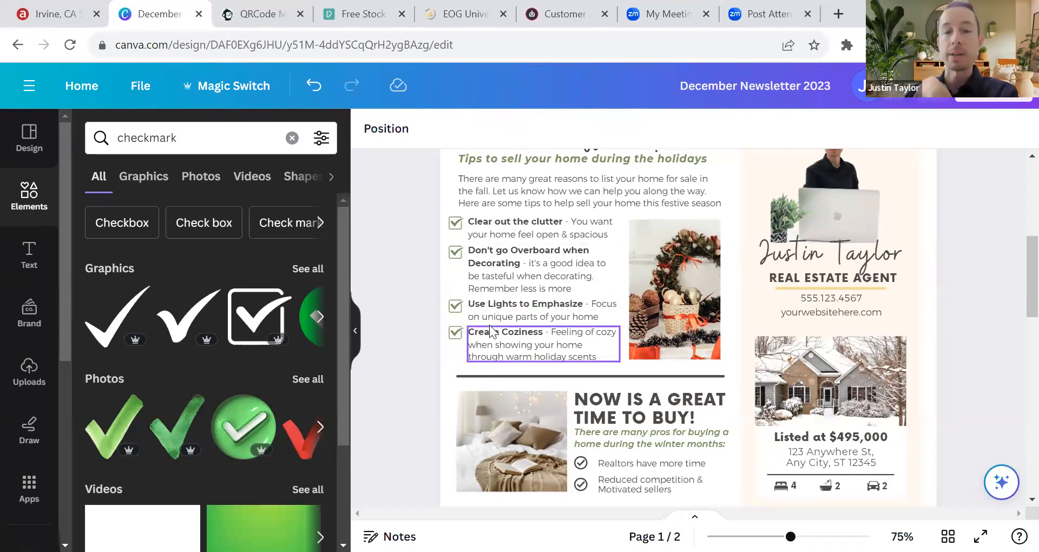
scroll(476, 352, "up", 3)
scroll(588, 372, "down", 2)
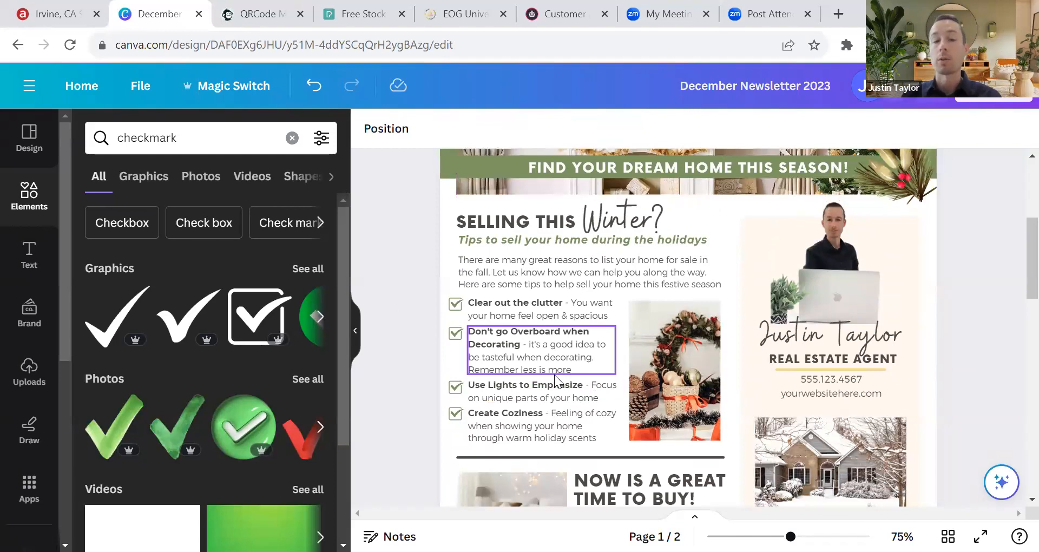
left_click(200, 135)
Step: Search Elements for 'arrow', browse the results, then hide the side panel
double_click(200, 136)
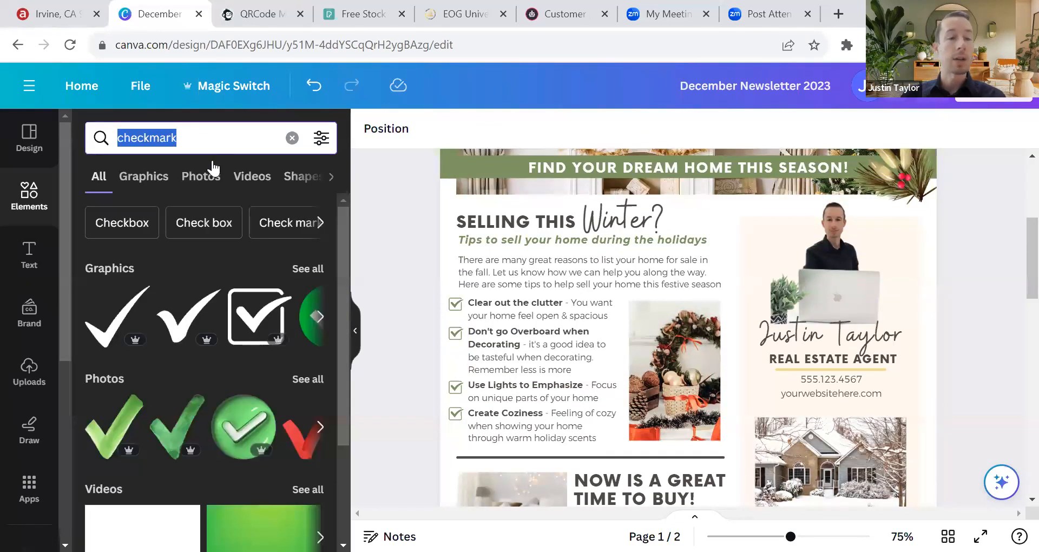
key("BackSpace")
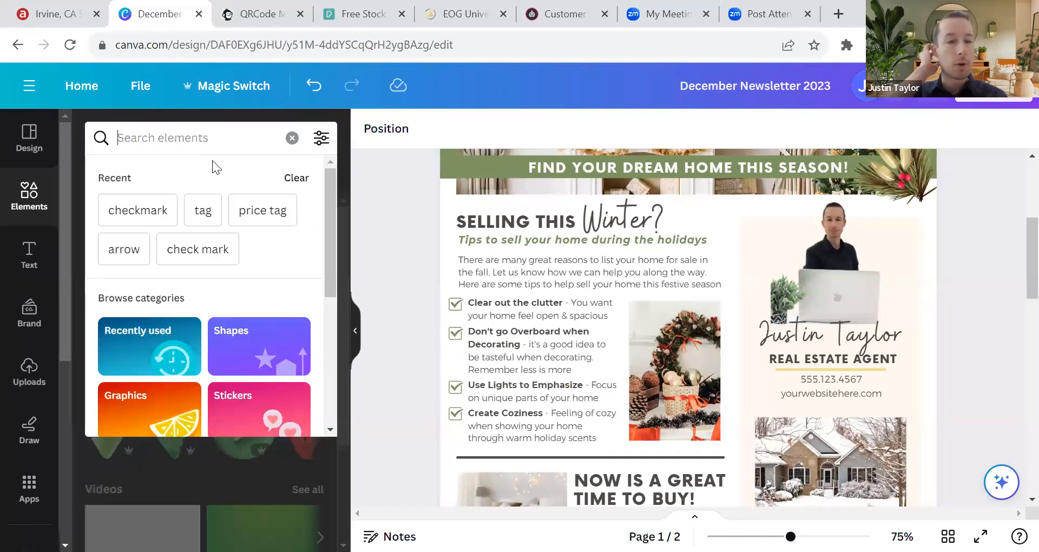
type("arrow")
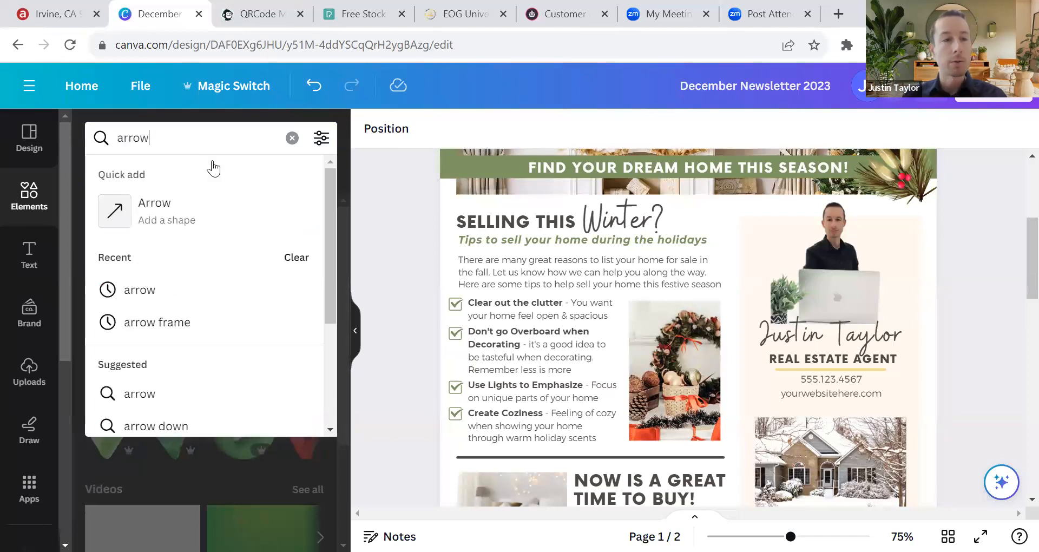
key("Return")
scroll(182, 336, "down", 3)
scroll(181, 338, "up", 3)
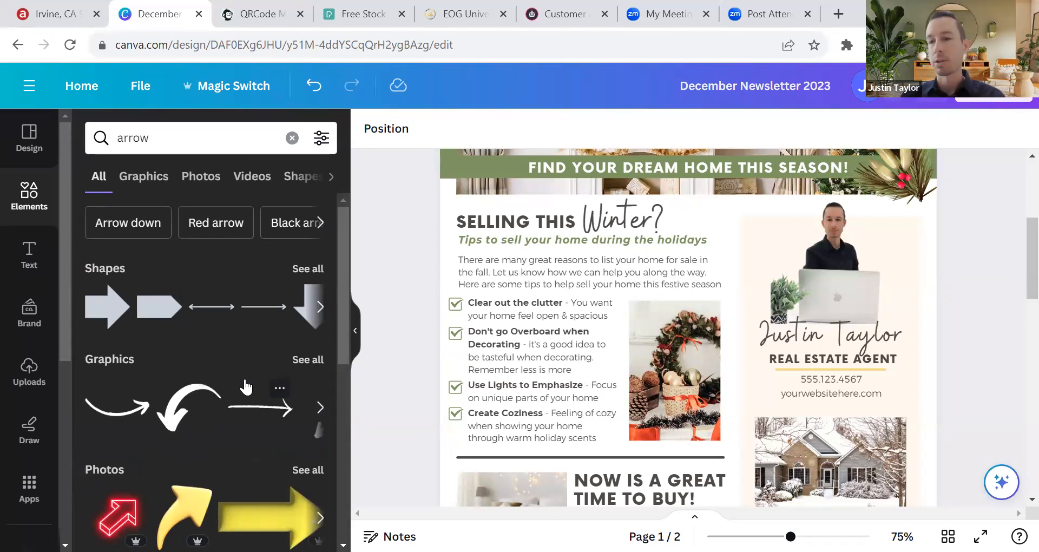
scroll(175, 370, "down", 5)
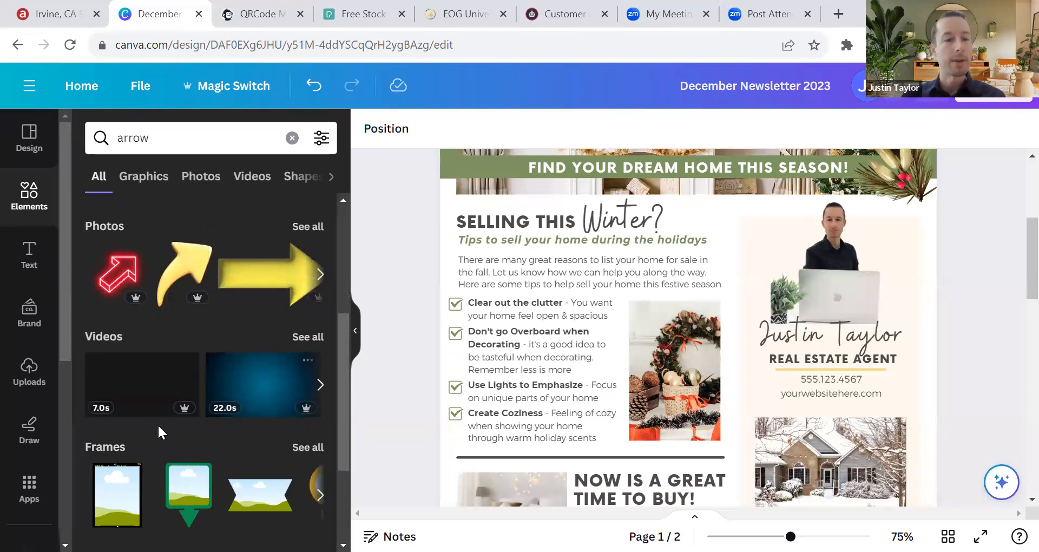
scroll(158, 423, "down", 2)
scroll(232, 330, "down", 2)
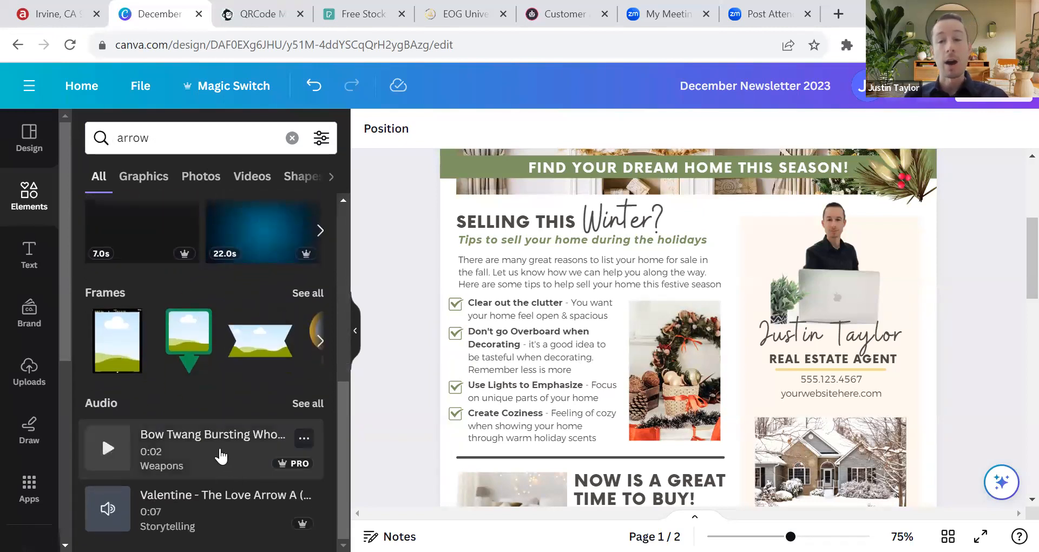
scroll(218, 386, "up", 10)
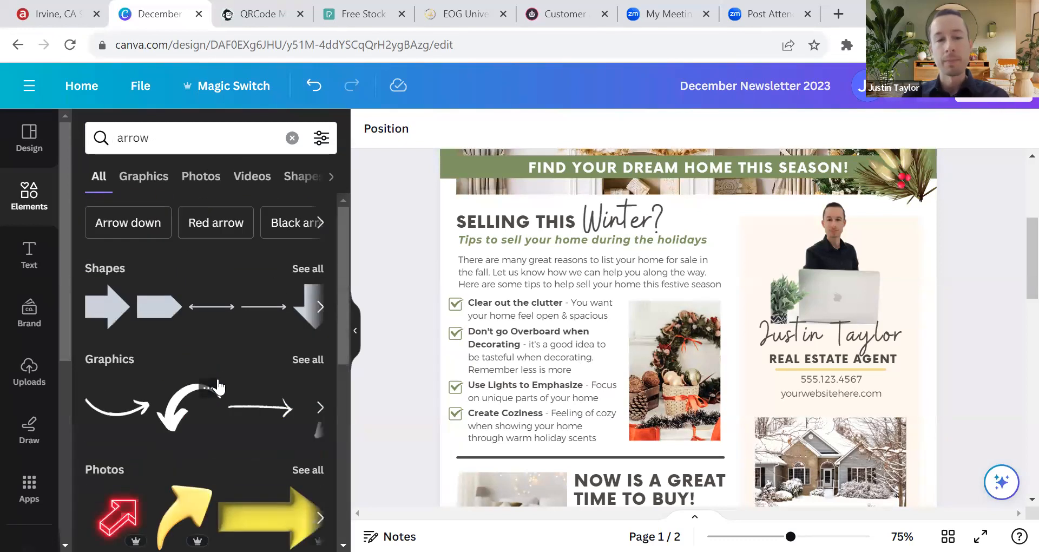
left_click(355, 330)
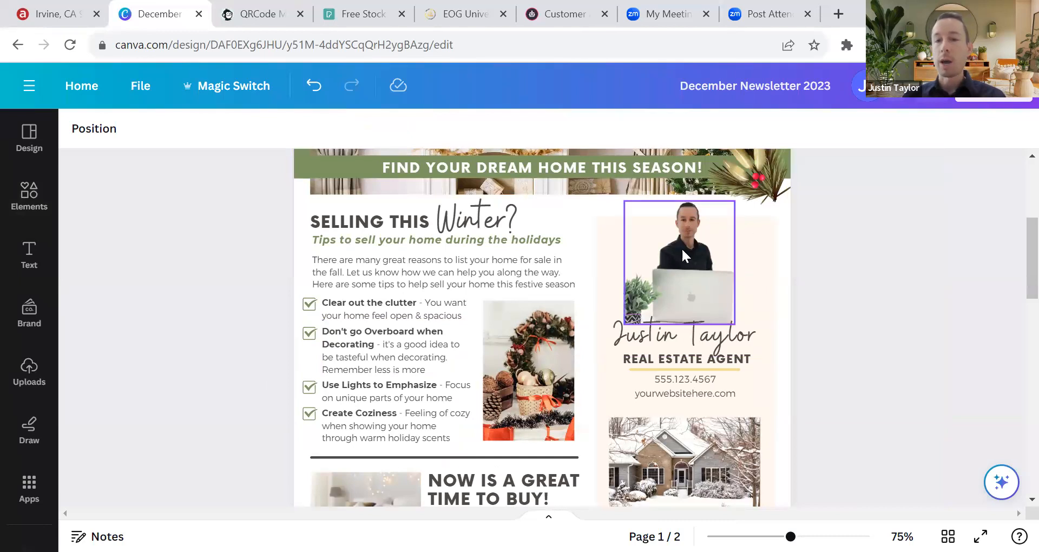
Step: Show the Uploads panel, cancelling the file picker, and browse the existing agent photos and QR code
left_click(40, 382)
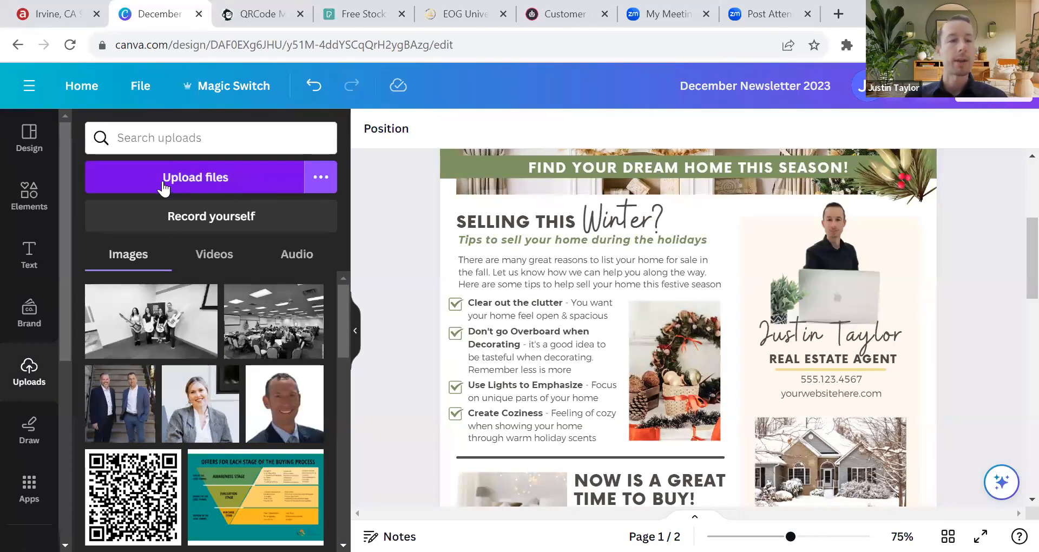
left_click(204, 187)
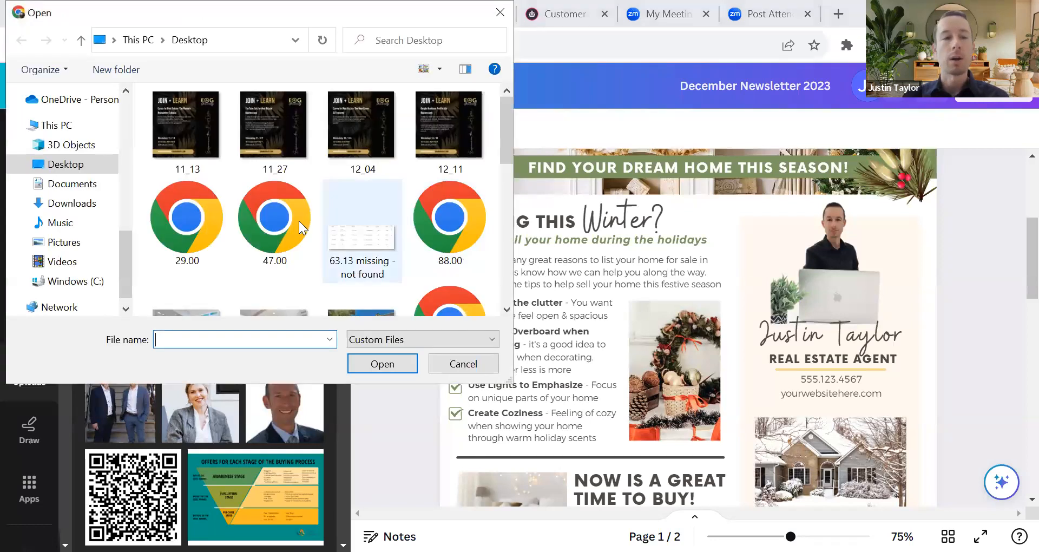
left_click(457, 364)
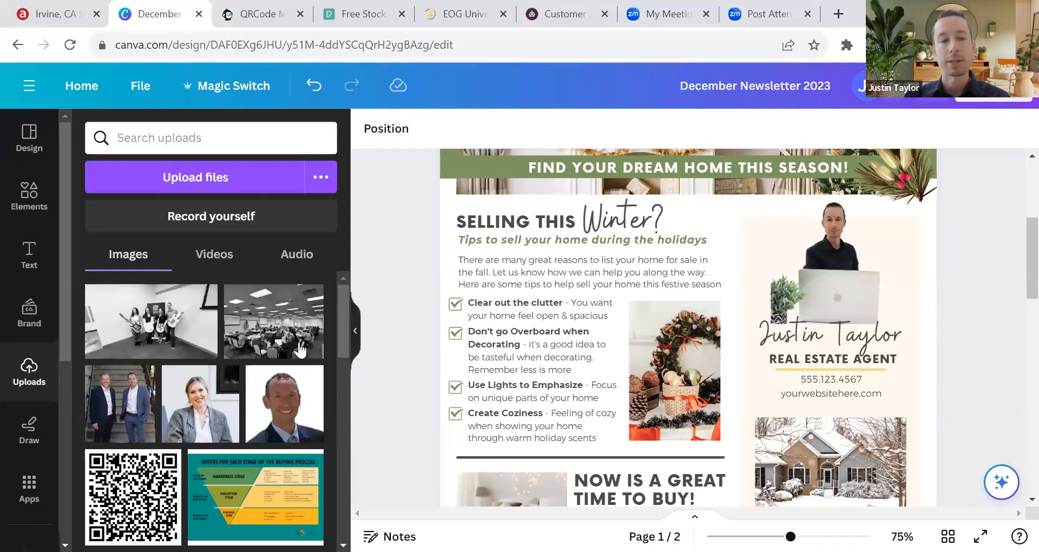
mouse_move(189, 379)
scroll(189, 379, "down", 3)
scroll(242, 408, "up", 3)
mouse_move(324, 322)
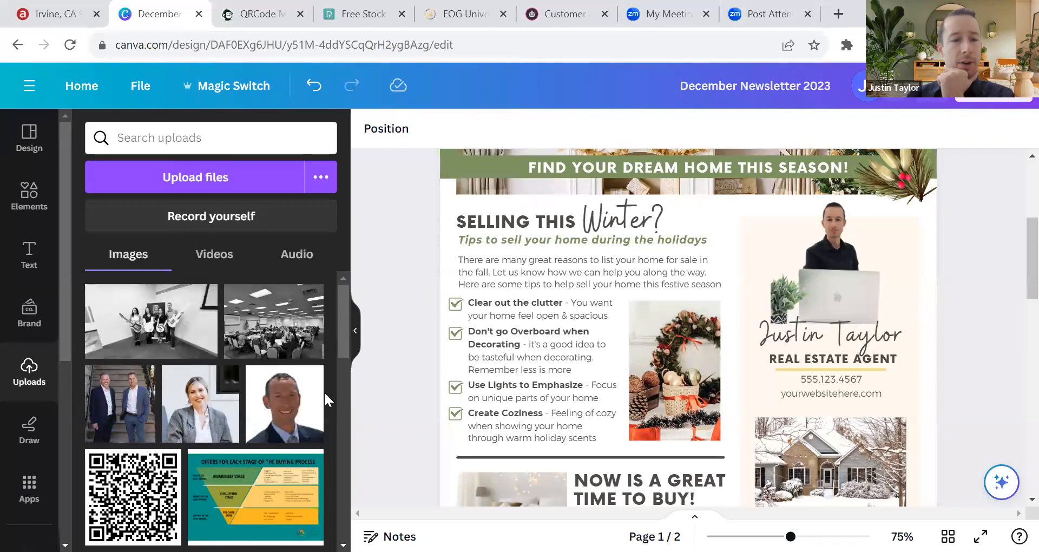
Step: Add the two-agent photo and remove its background with BG Remover
left_click(120, 403)
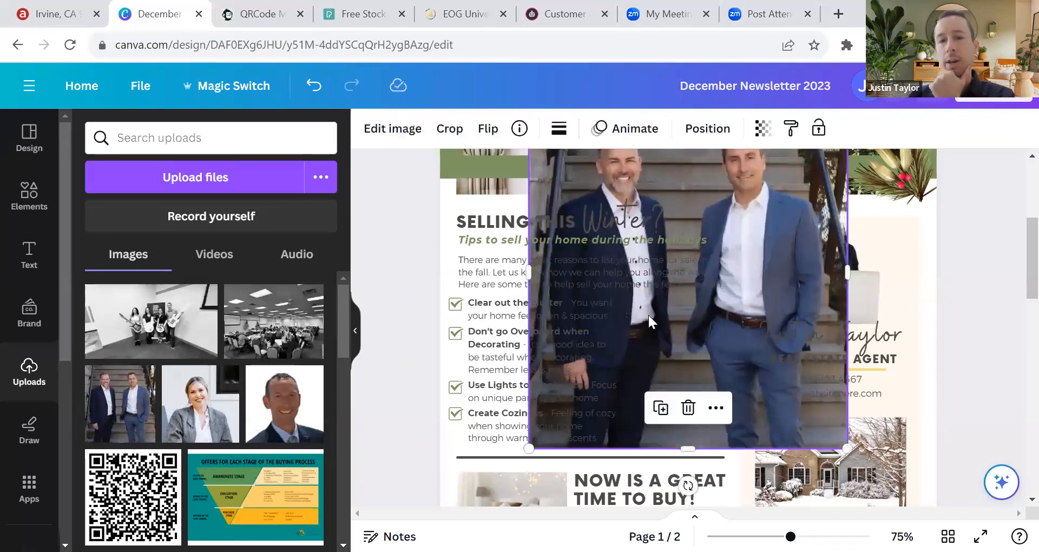
scroll(651, 319, "up", 3)
scroll(650, 320, "down", 1)
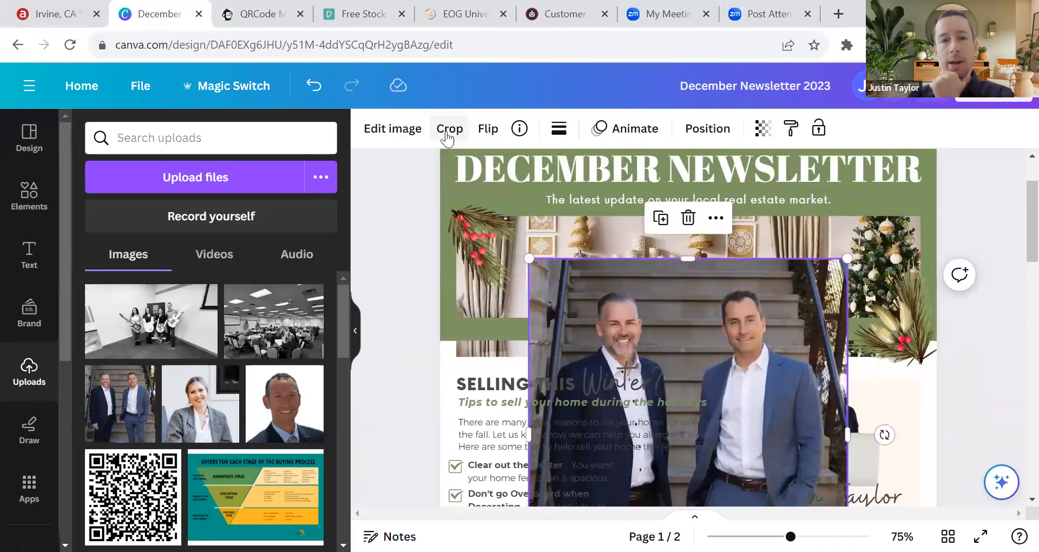
left_click(411, 136)
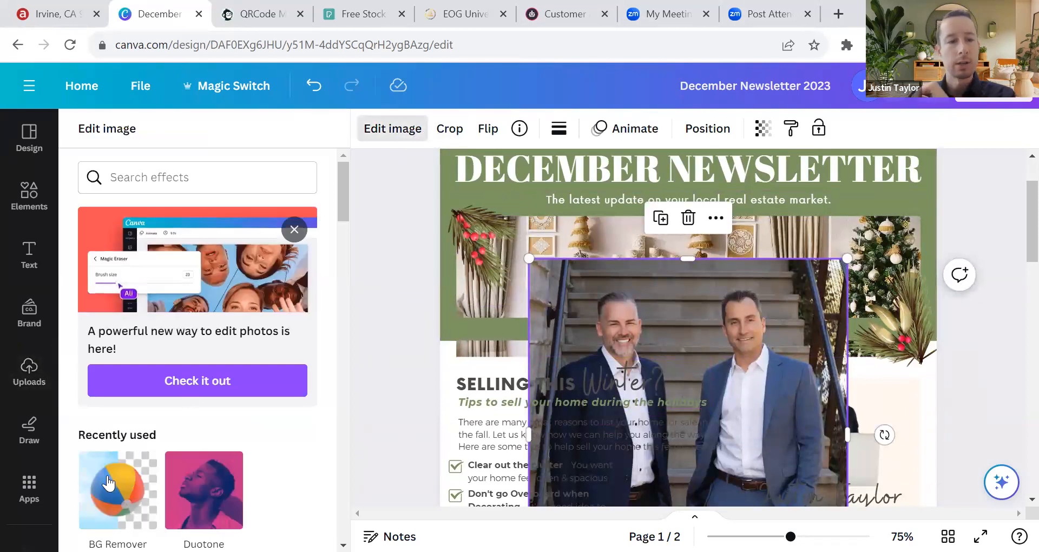
scroll(108, 482, "down", 3)
left_click(114, 325)
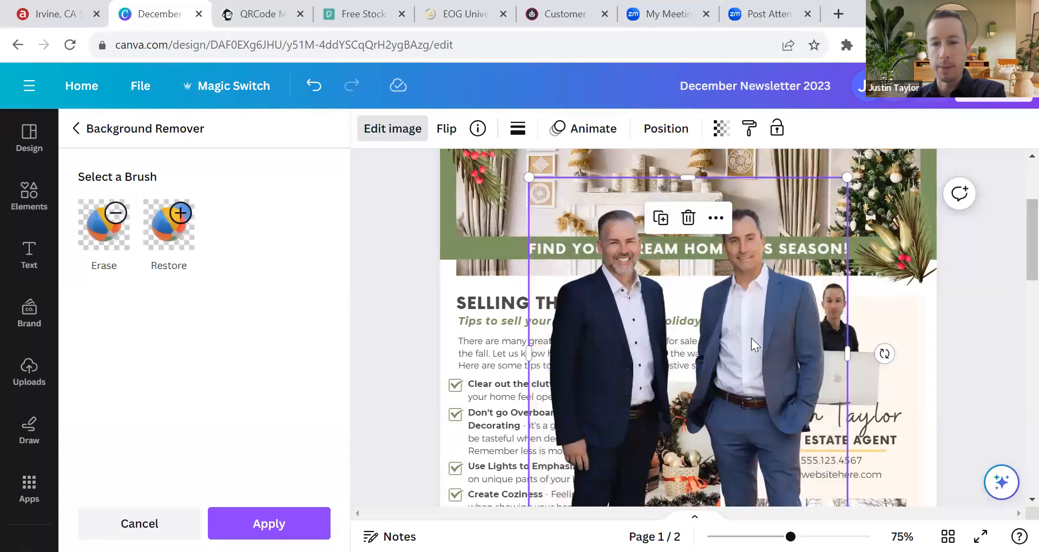
scroll(751, 338, "down", 5)
scroll(751, 338, "up", 5)
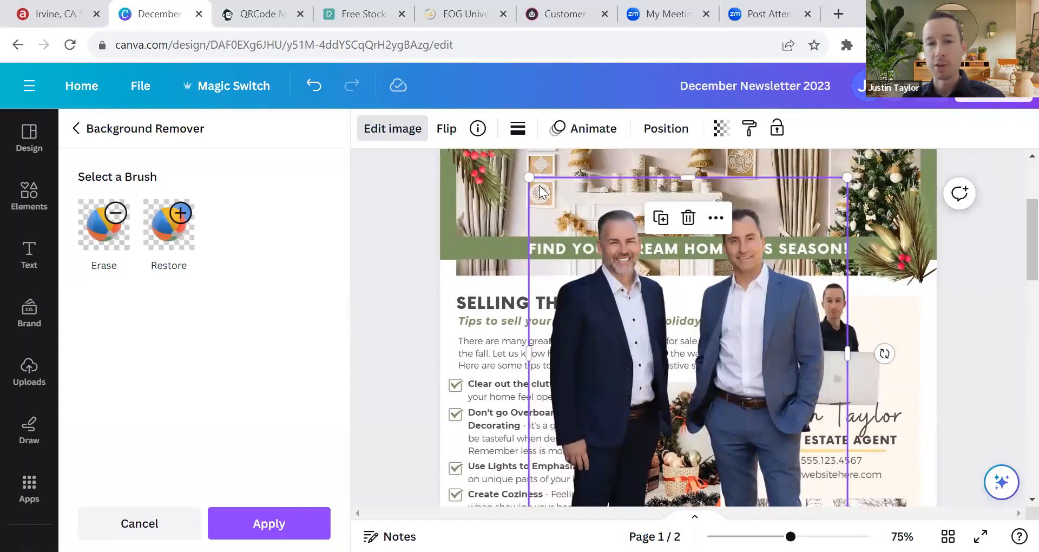
Step: Fit the cut-out into the agent box, delete the laptop photo, then drop it into the header frame
left_click_drag(528, 177, 709, 353)
left_click_drag(804, 392, 821, 253)
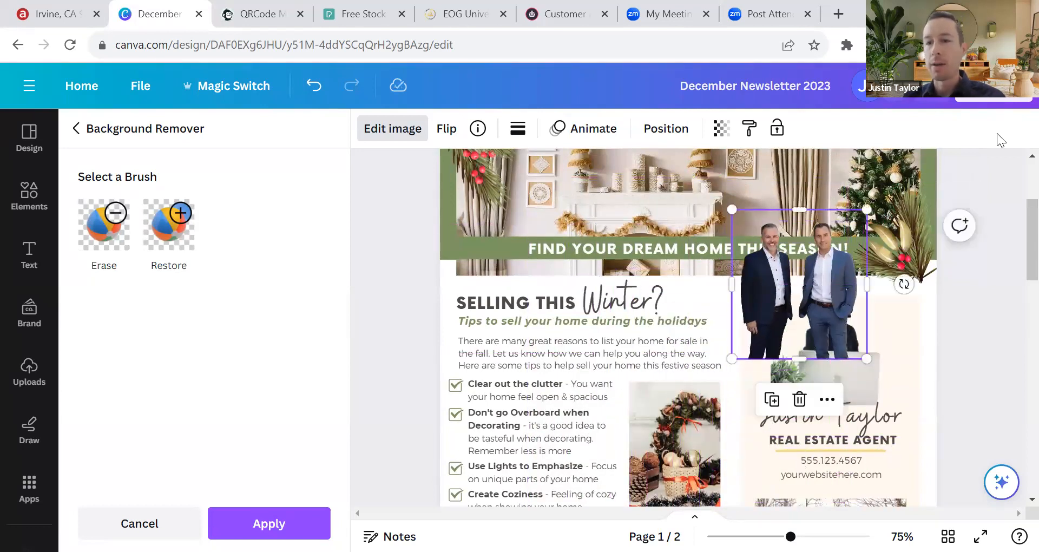
left_click_drag(835, 292, 872, 332)
left_click(871, 362)
key("Delete")
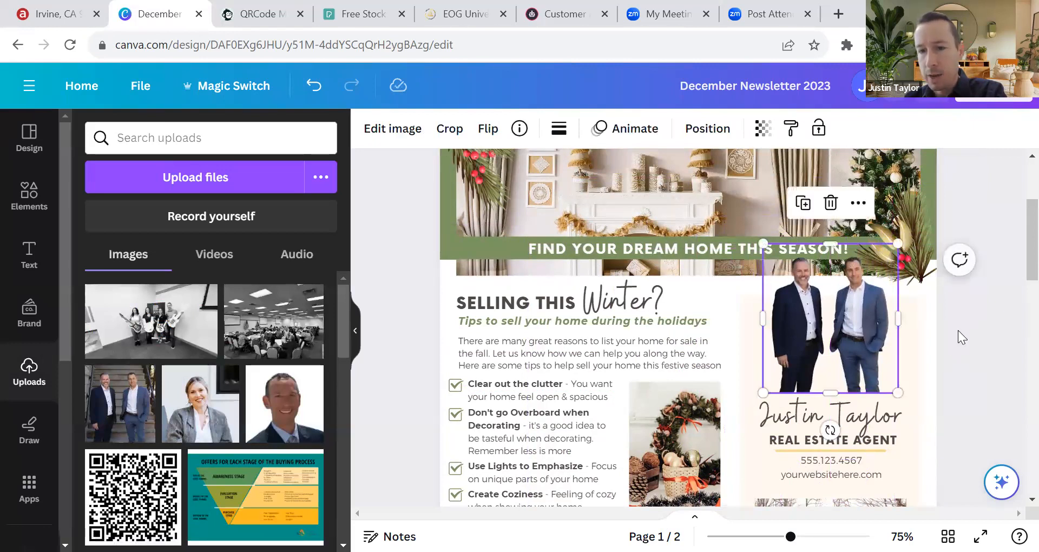
left_click(958, 331)
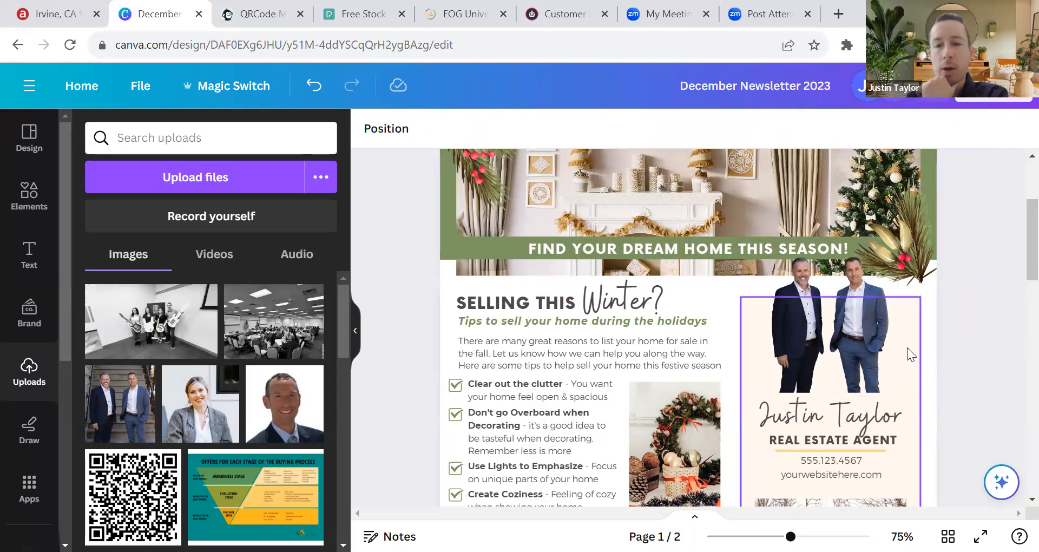
left_click_drag(855, 327, 793, 174)
Step: Restore the fireplace header image, trying and reverting a forward layer change on the green banner bar
scroll(826, 387, "up", 3)
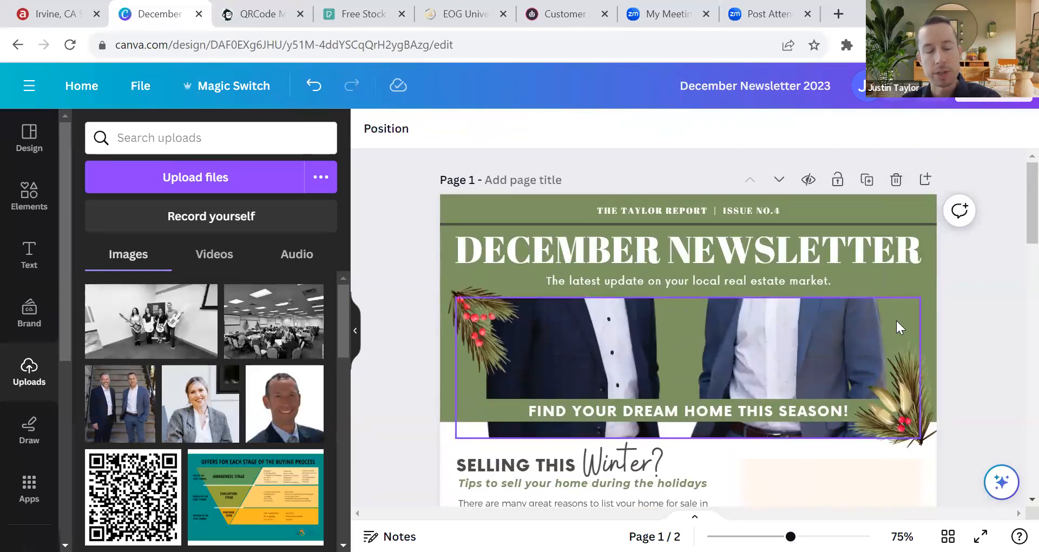
key("ctrl+z")
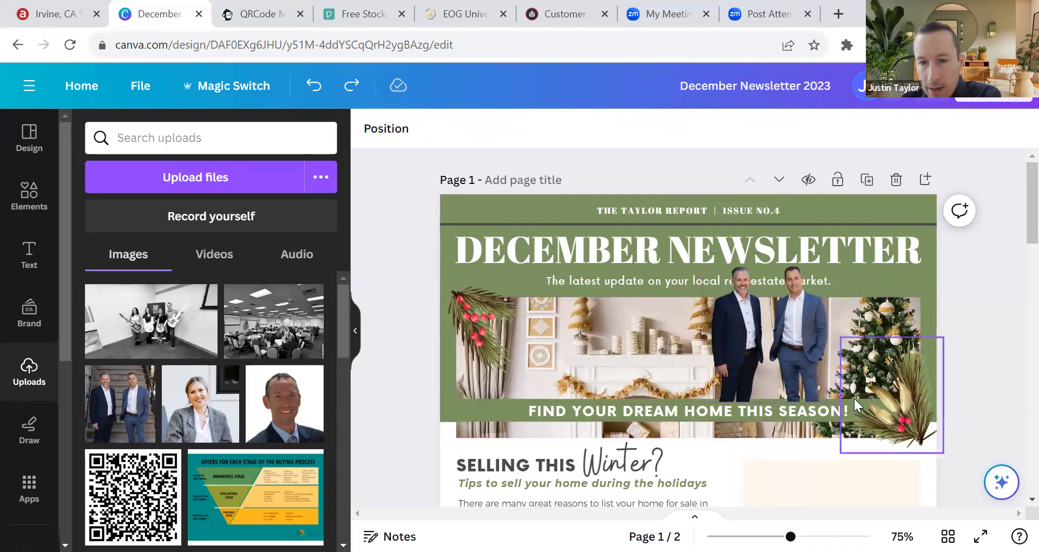
left_click(459, 404)
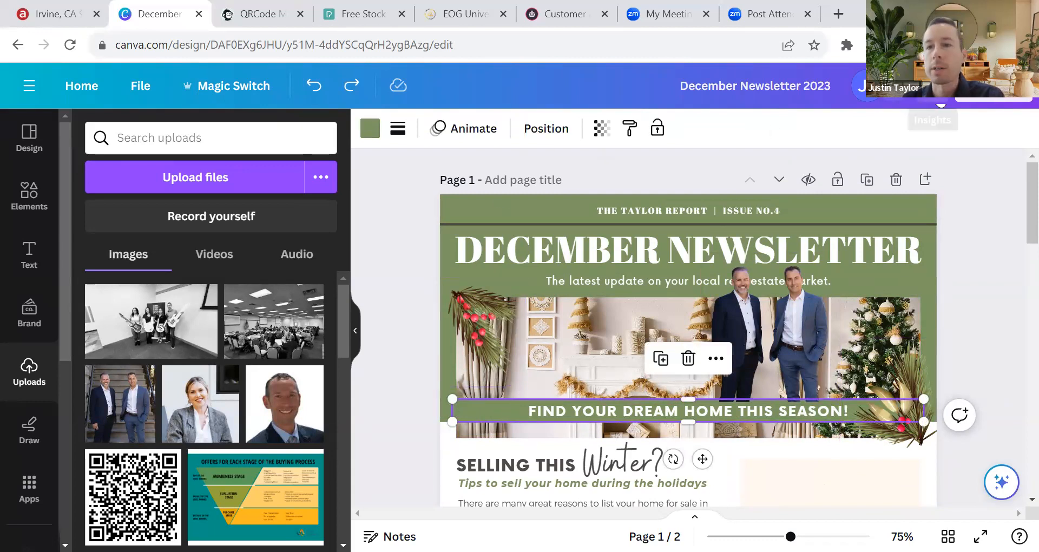
left_click(545, 130)
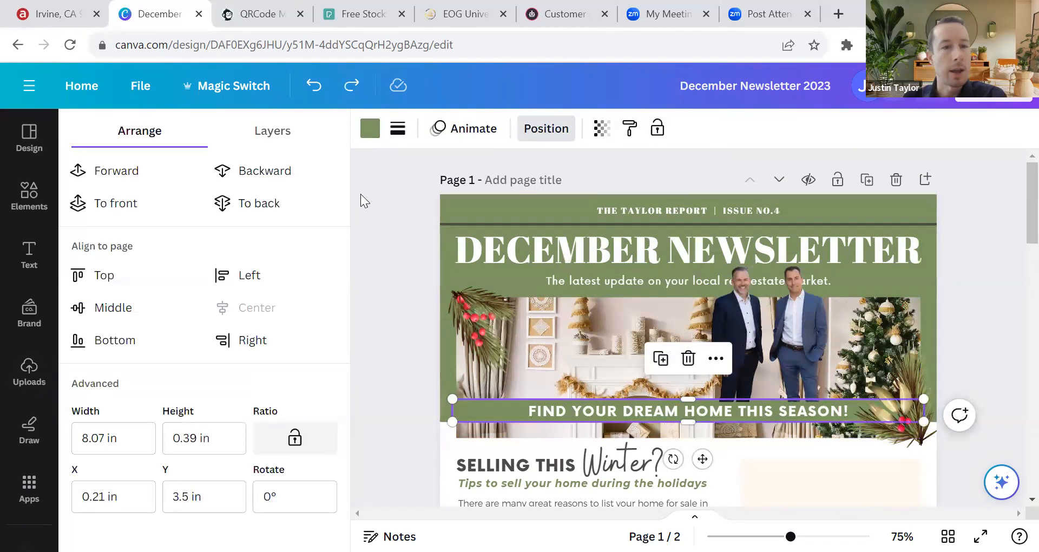
left_click(122, 181)
left_click(123, 180)
left_click(121, 173)
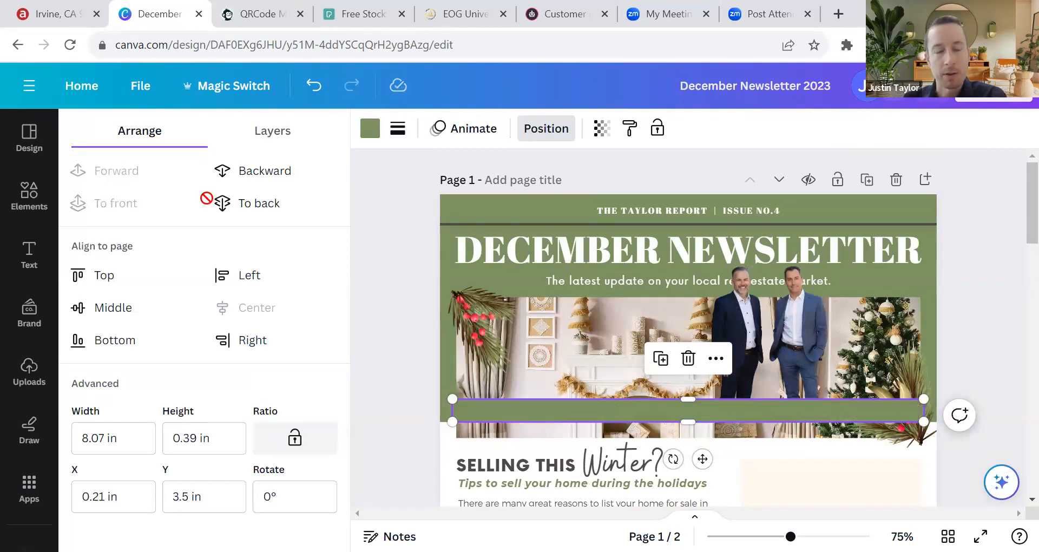
left_click(983, 312)
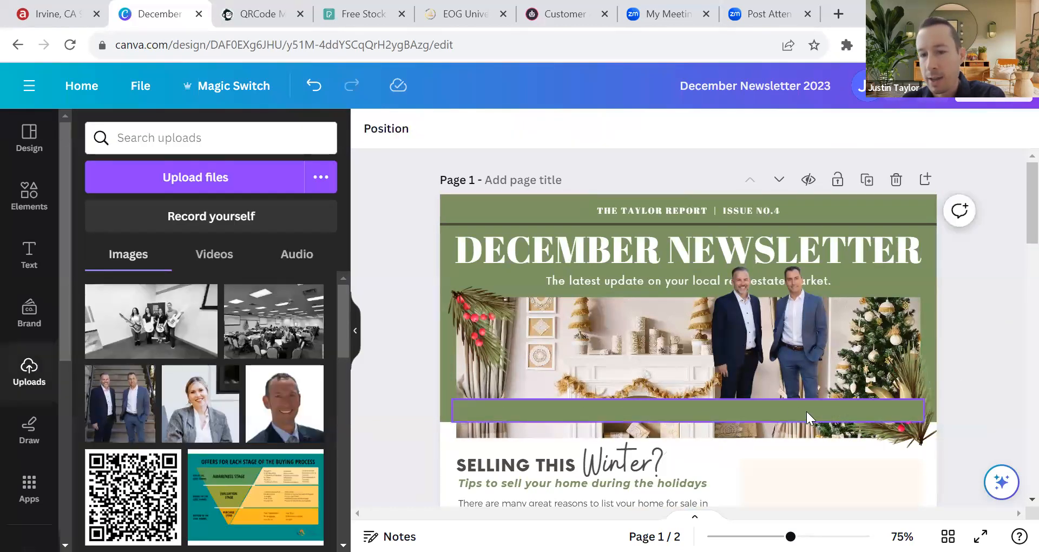
key("ctrl+z")
key("ctrl+z")
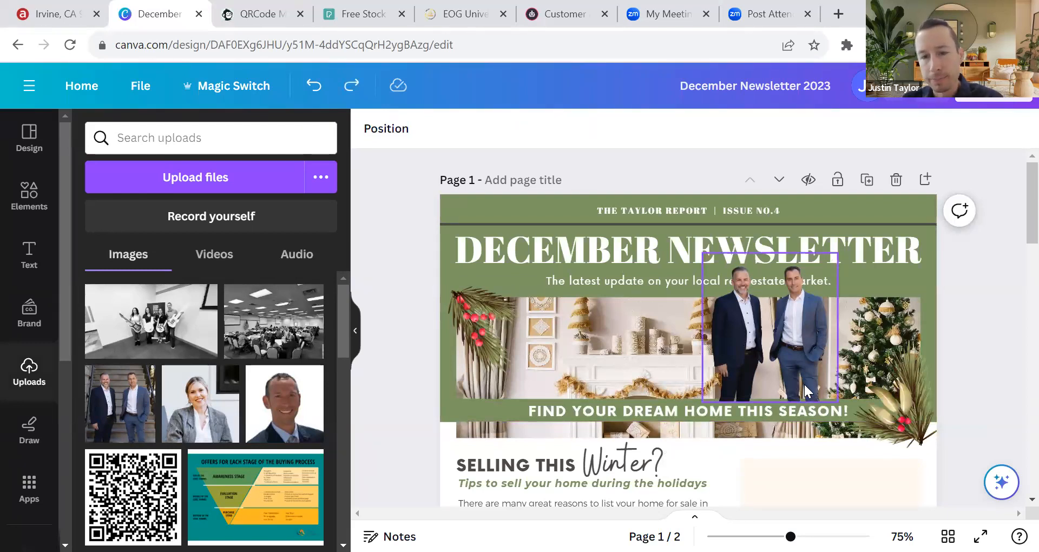
key("ctrl+z")
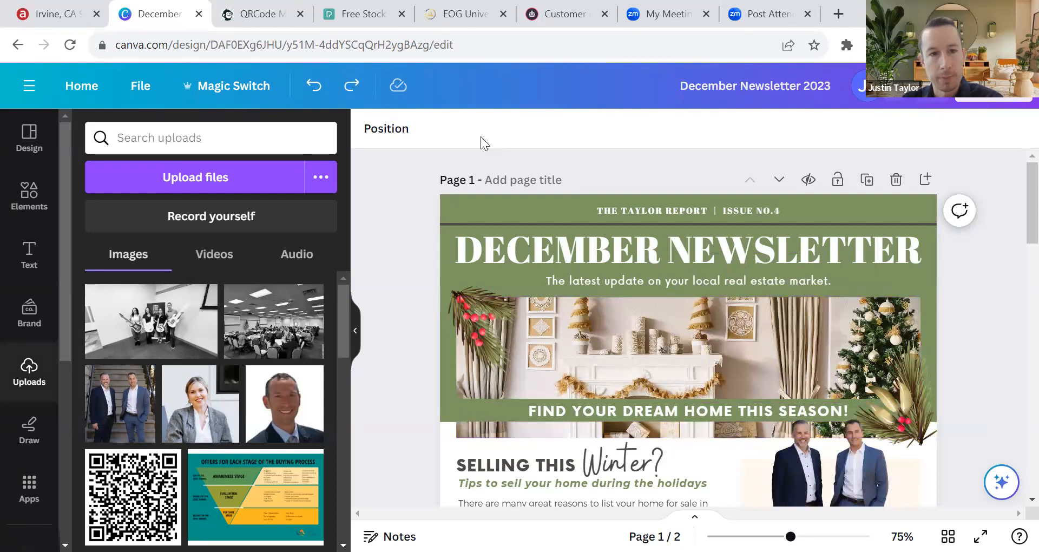
key("ctrl+y")
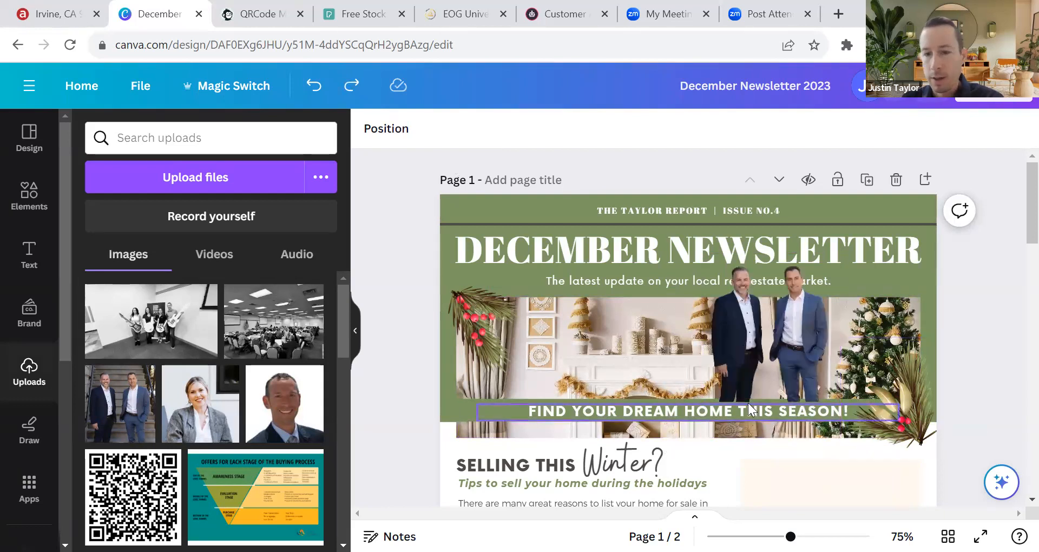
Step: Send the two-agent photo behind the subtitle and green headline band, and shrink it in the hero
left_click(760, 333)
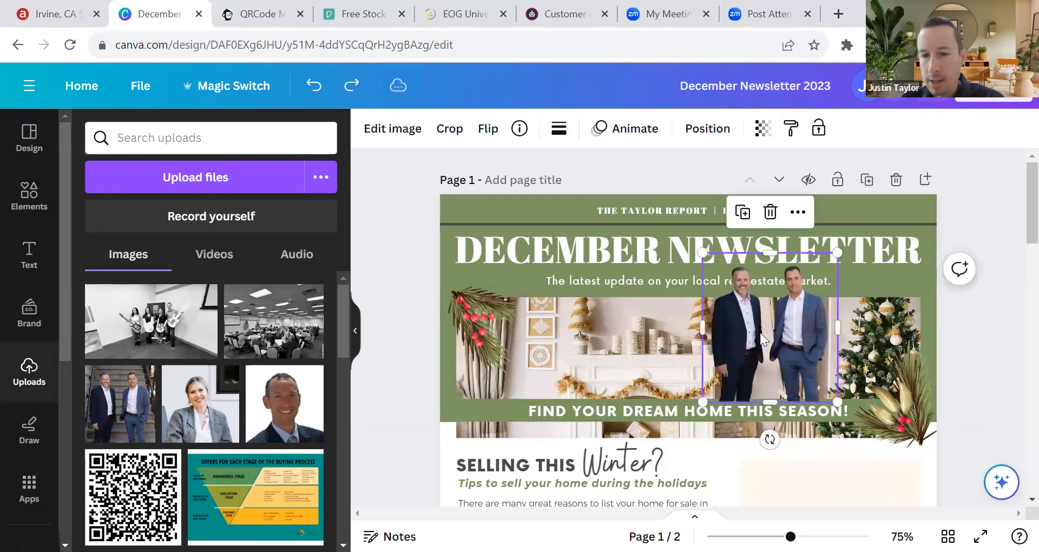
left_click(708, 129)
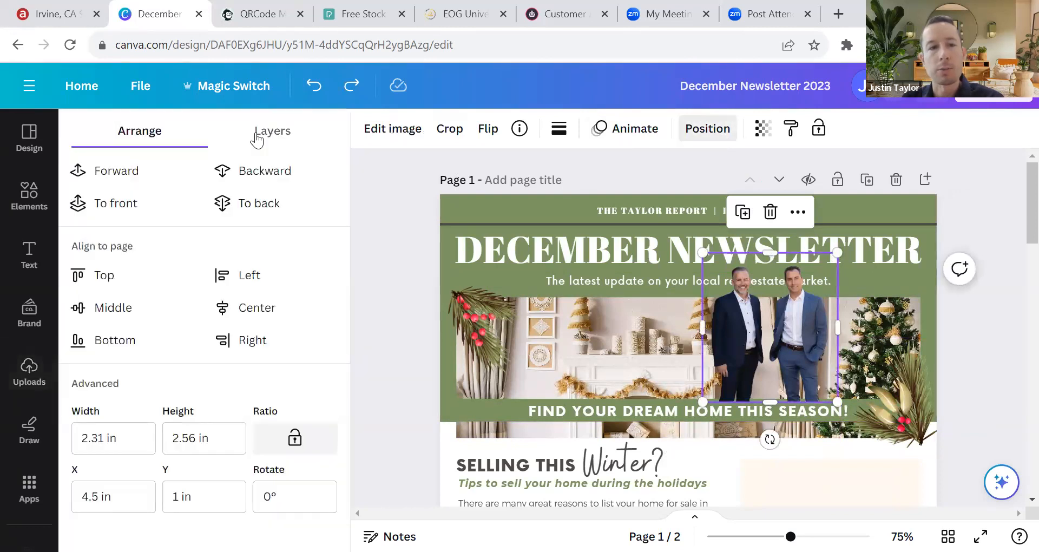
left_click(251, 179)
left_click(251, 181)
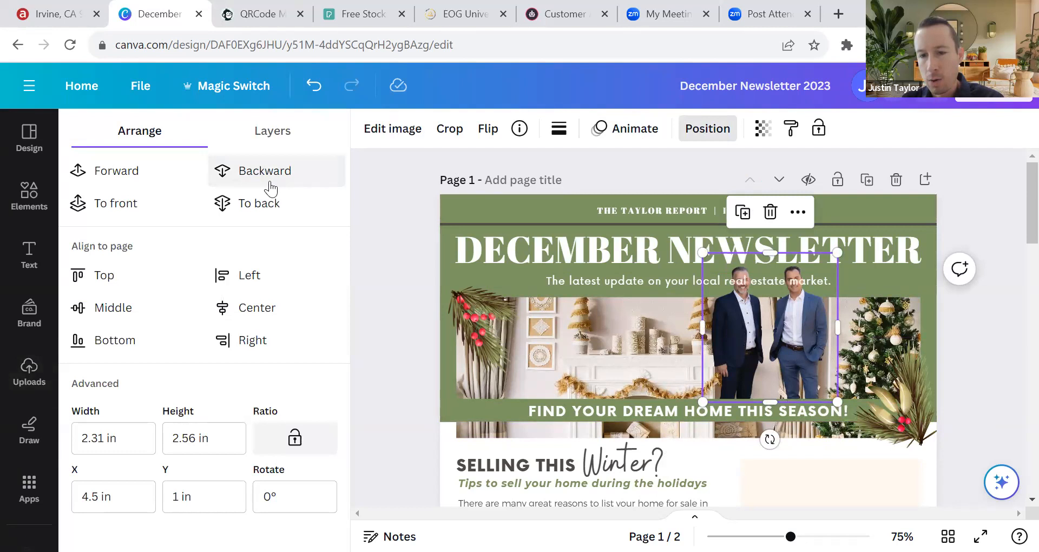
left_click(692, 278)
left_click(792, 306)
left_click_drag(702, 253, 723, 292)
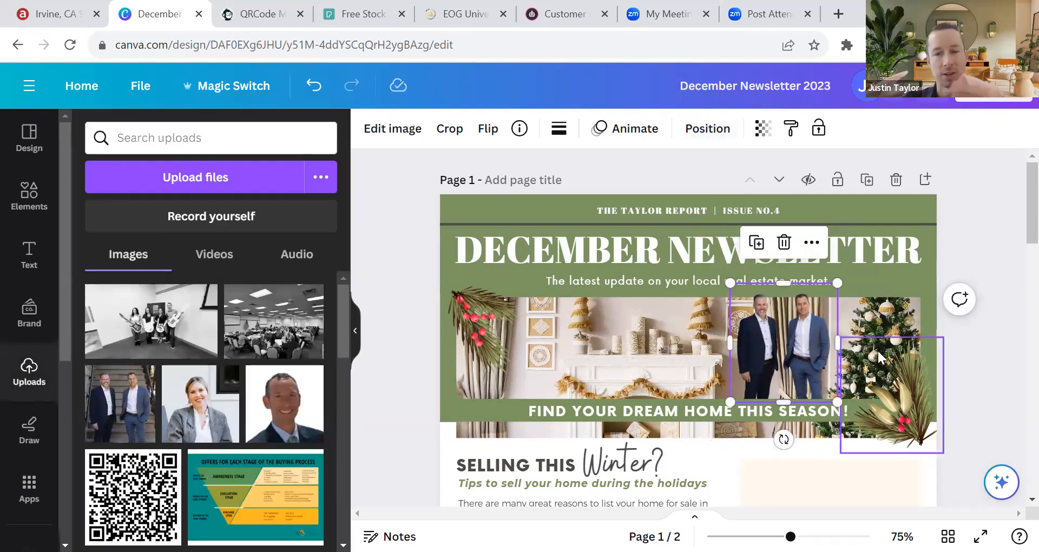
left_click(969, 377)
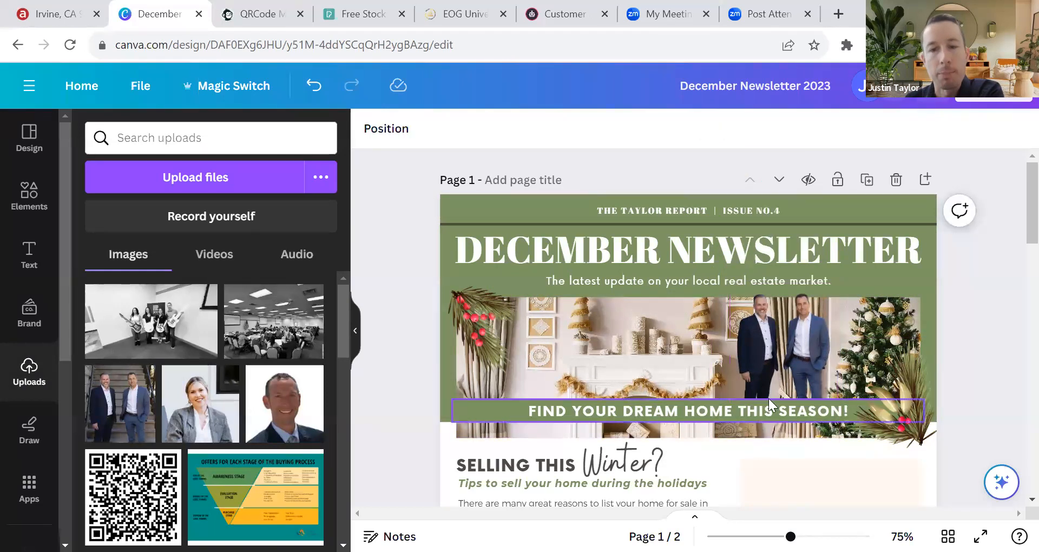
Step: Move the two-agent photo into the cream agent card and bring it in front of the card
left_click(782, 383)
scroll(784, 327, "down", 3)
left_click_drag(798, 344, 840, 338)
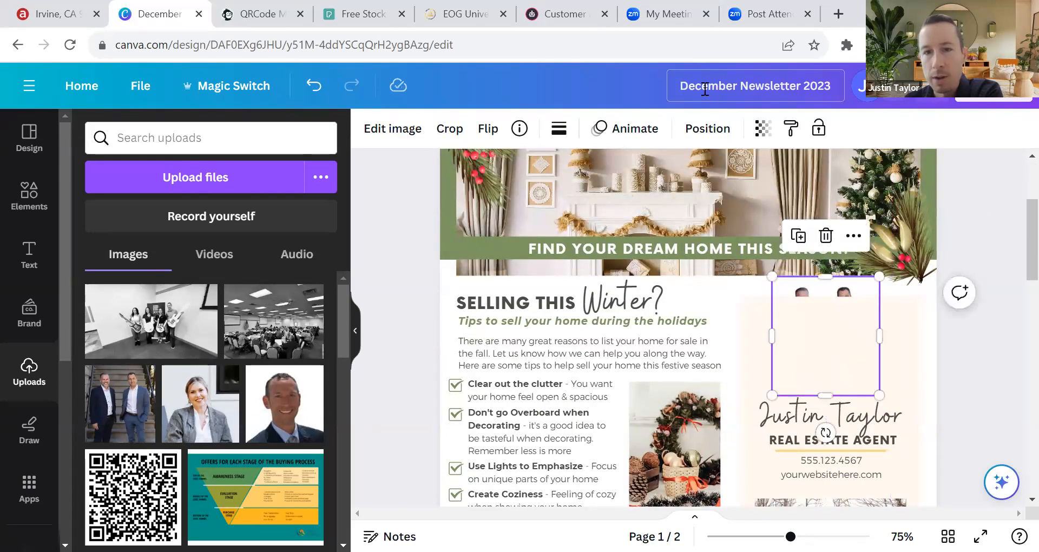
left_click(704, 130)
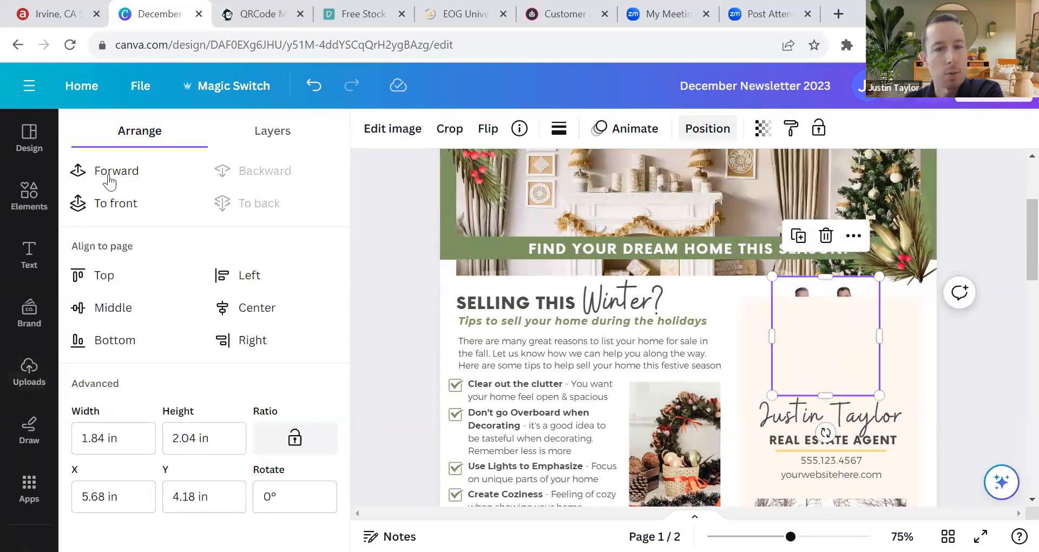
left_click(992, 348)
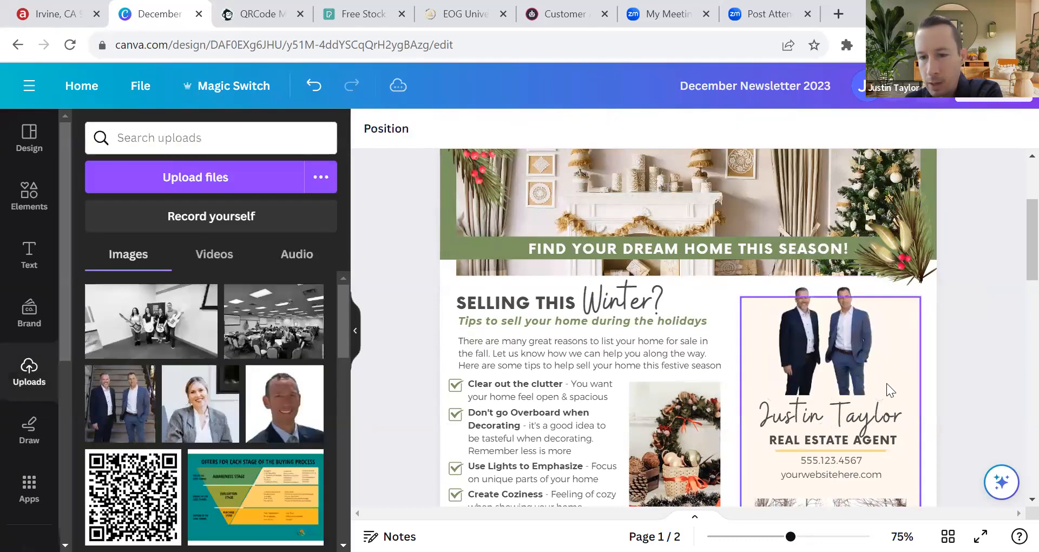
Step: Duplicate the gold divider line under the photo and nudge the photo to rest on it
left_click(862, 448)
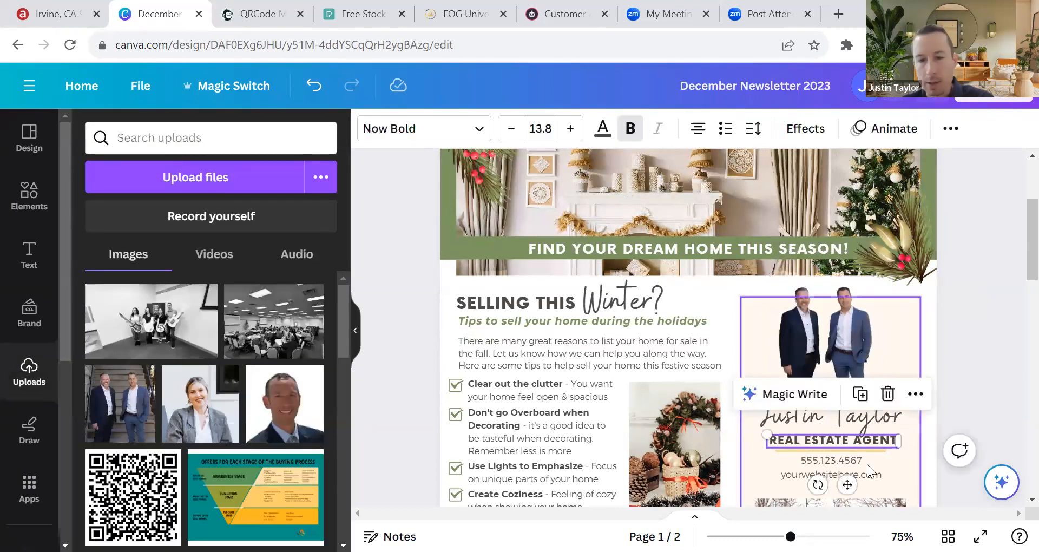
left_click(869, 450)
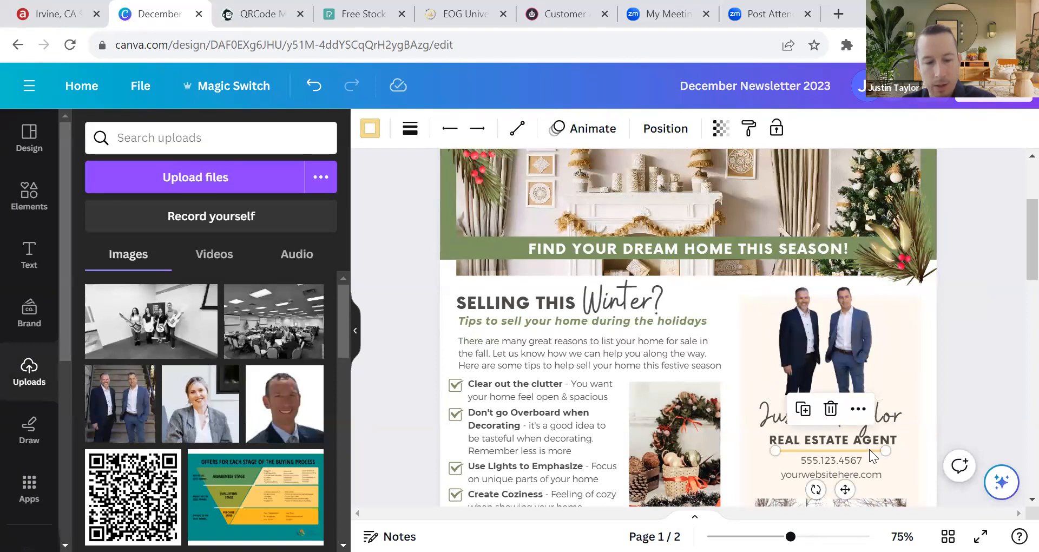
key("ctrl+d")
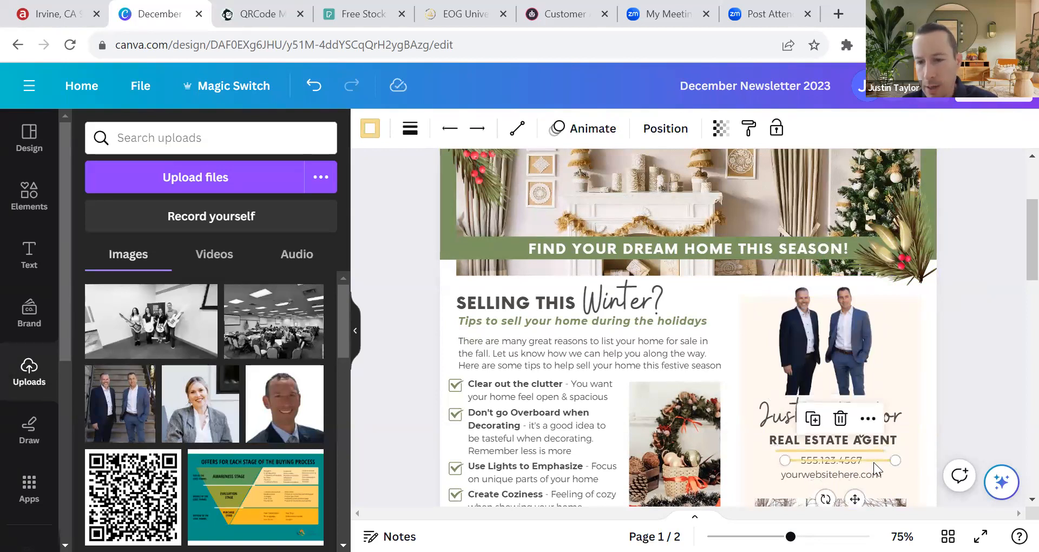
left_click_drag(874, 461, 865, 396)
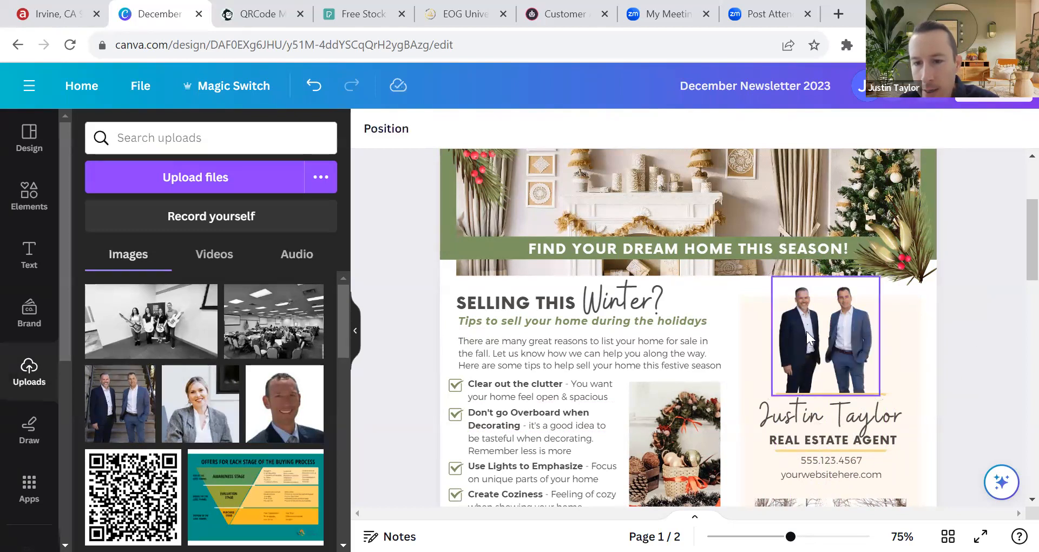
left_click(812, 332)
left_click_drag(813, 332, 812, 330)
left_click(967, 352)
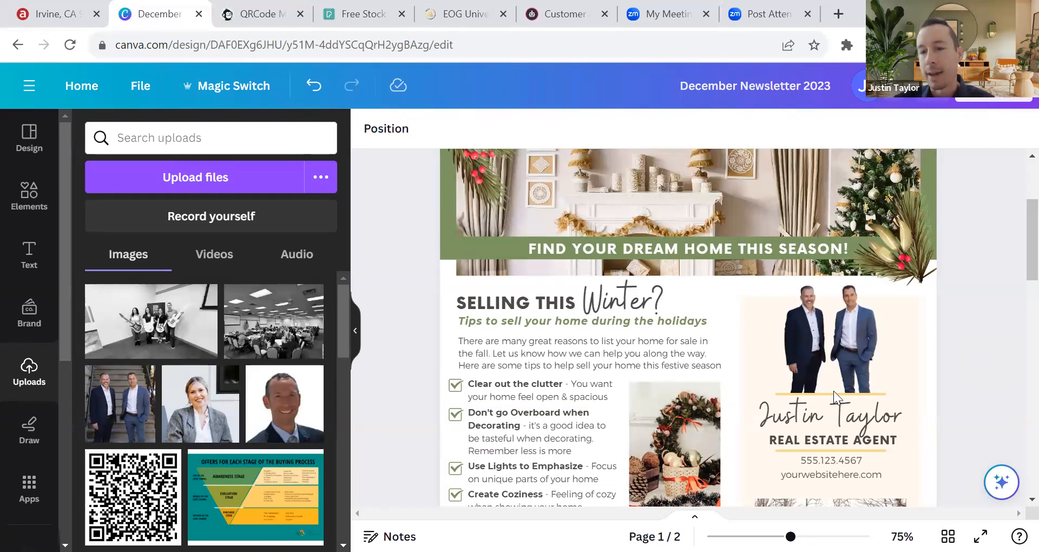
Step: Check the agent's name text in the card and leave it unchanged
left_click(730, 290)
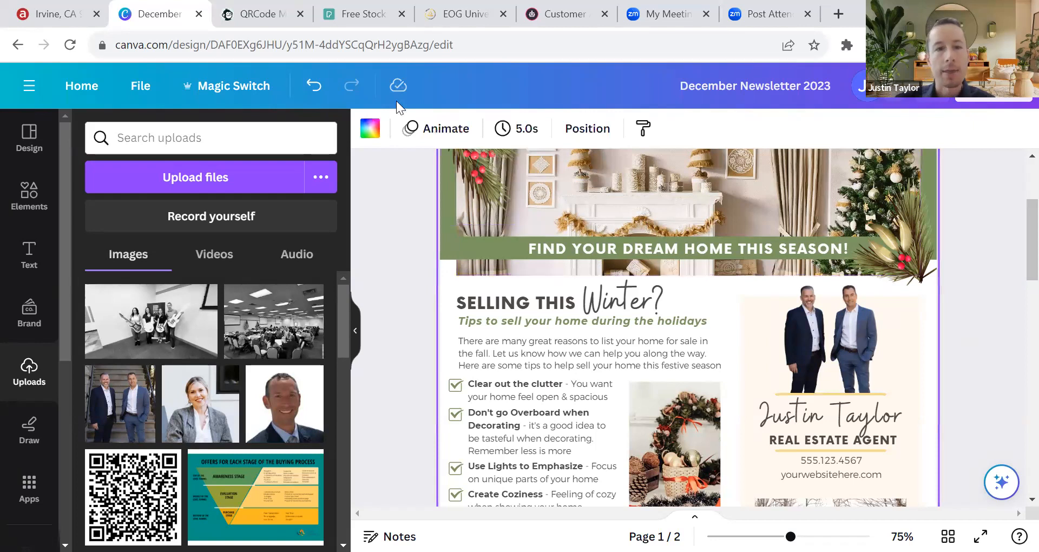
left_click(821, 414)
left_click(821, 414)
triple_click(847, 414)
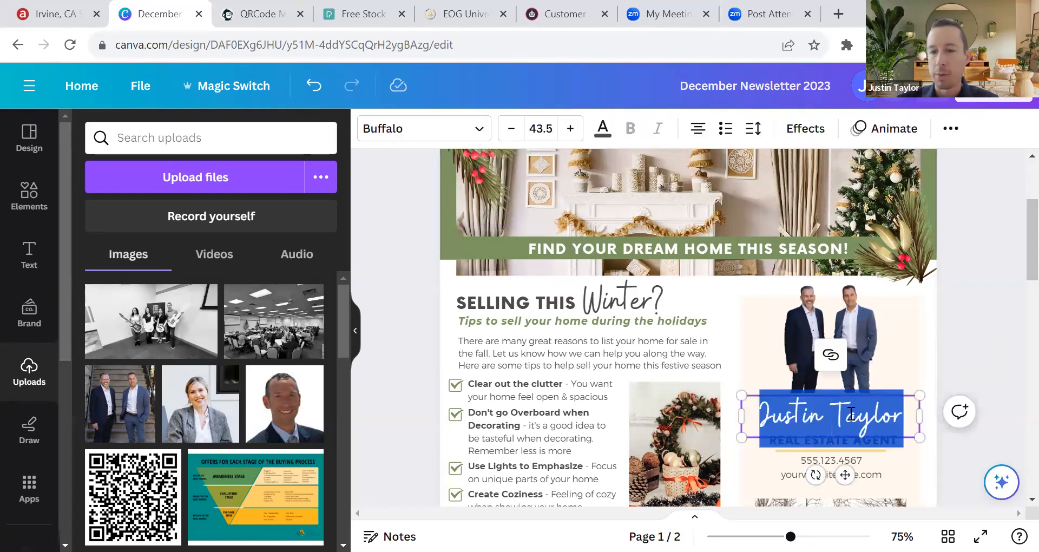
key("Escape")
left_click(972, 327)
scroll(817, 433, "down", 2)
scroll(818, 436, "up", 2)
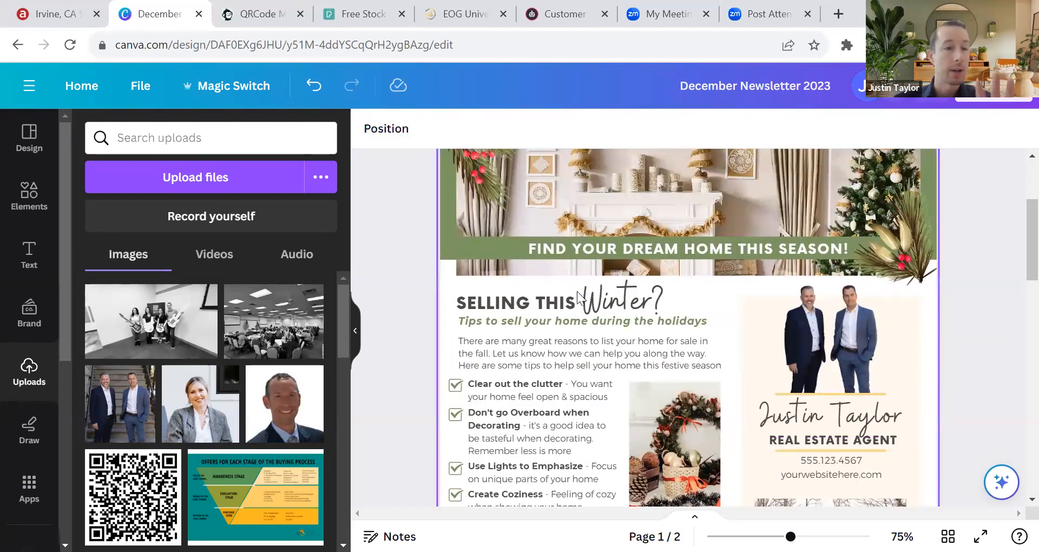
scroll(714, 303, "down", 4)
Step: Replace the placeholder phone with the agent's real number, widened to one centred line
triple_click(851, 298)
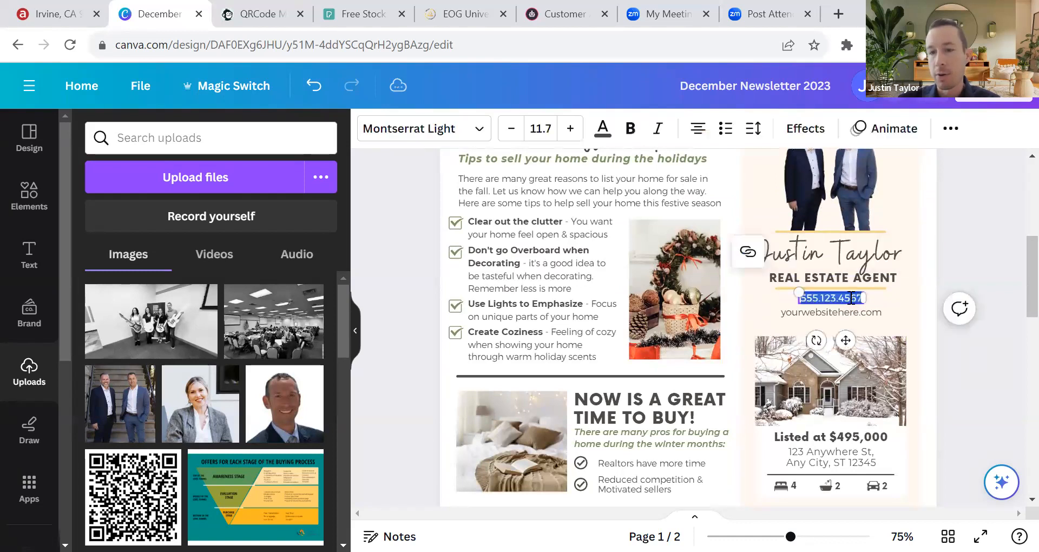
key("BackSpace")
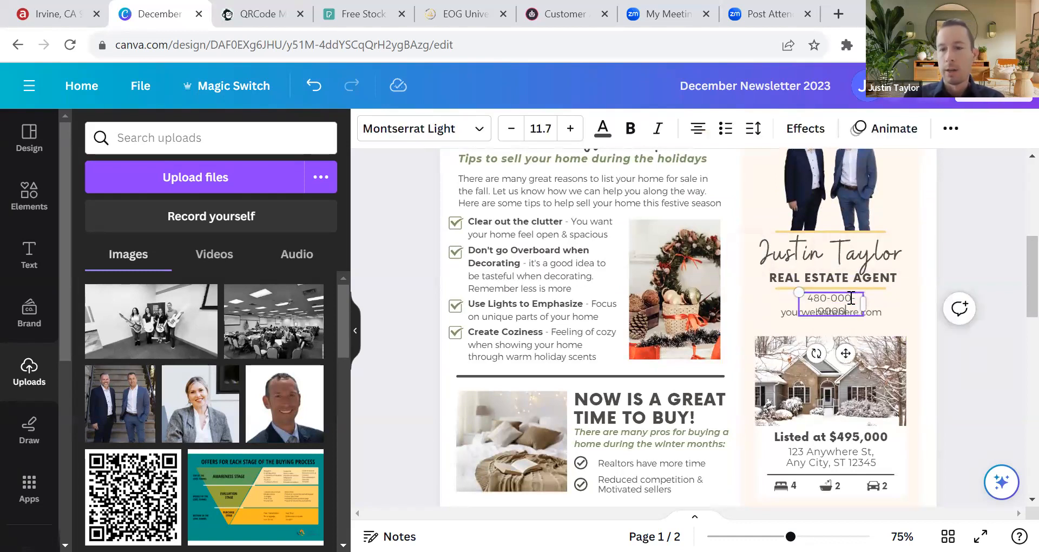
mouse_move(863, 306)
left_mouse_down()
mouse_move(894, 302)
mouse_move(847, 298)
left_mouse_up()
left_click(861, 298)
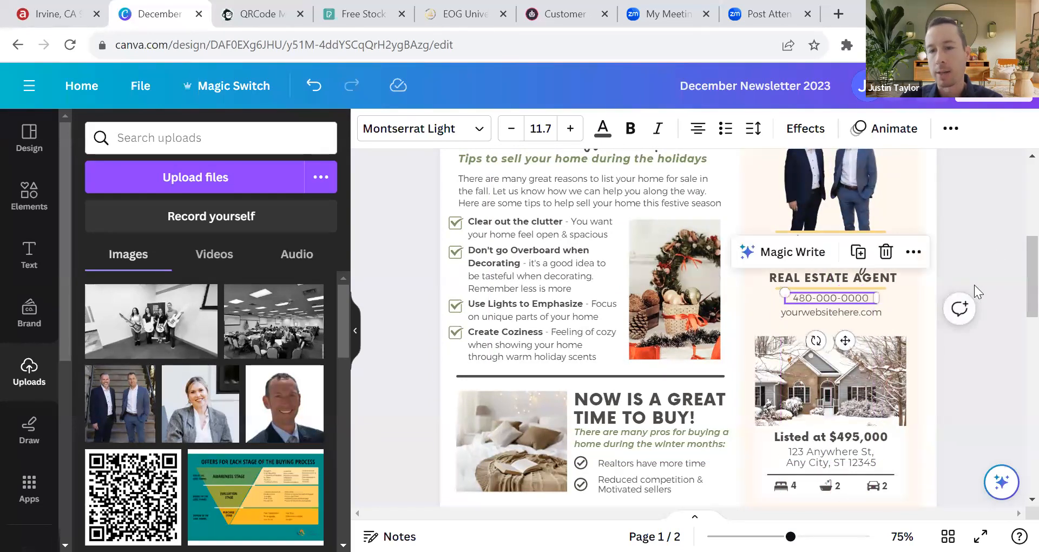
Step: Replace the placeholder website with the agent's own website domain
double_click(838, 311)
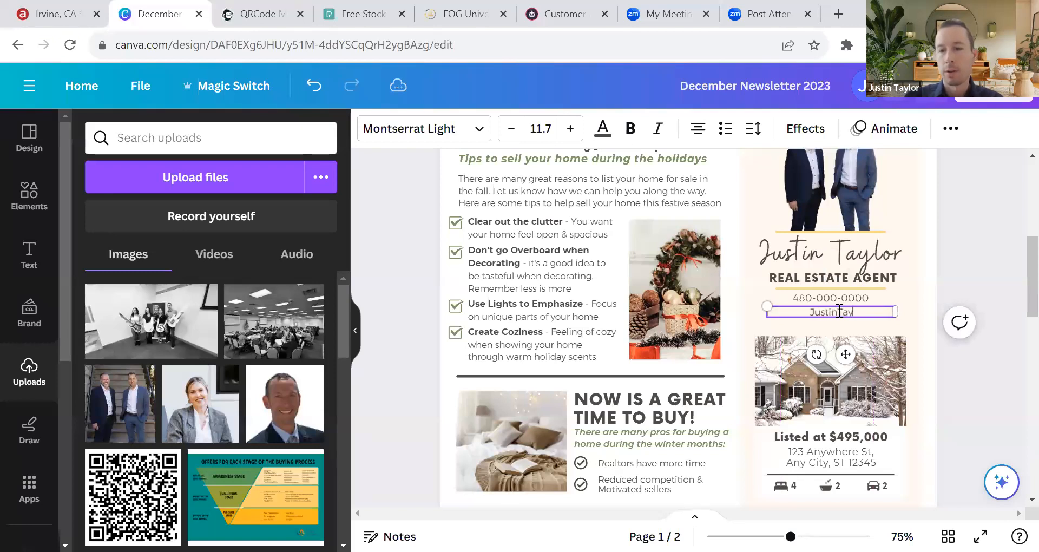
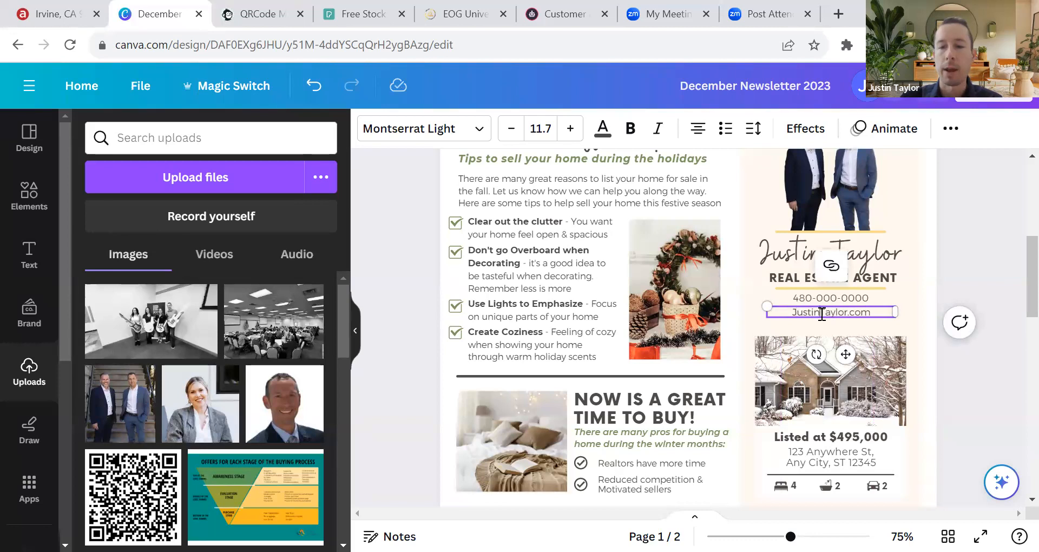
left_click(824, 312)
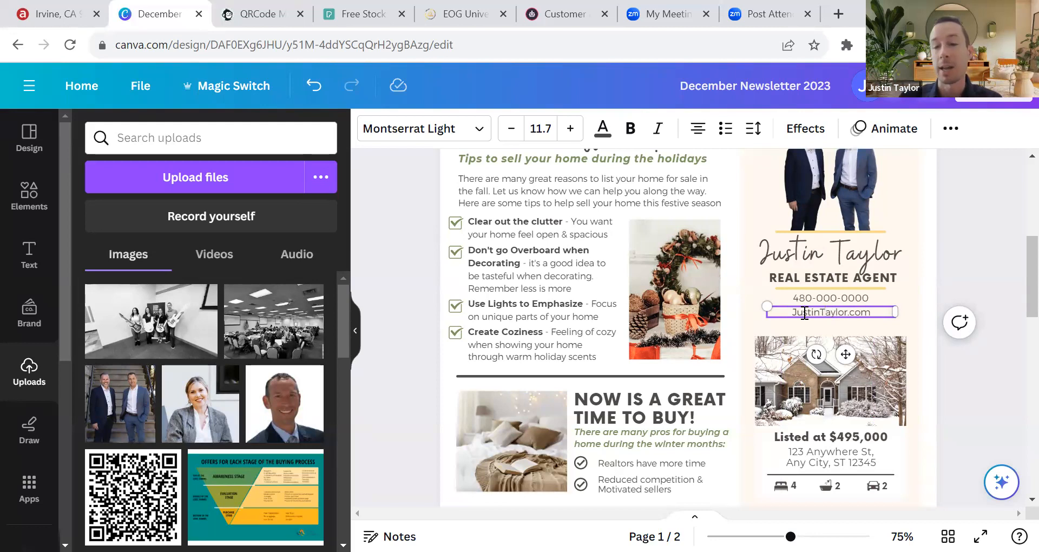
left_click(882, 225)
scroll(877, 285, "down", 2)
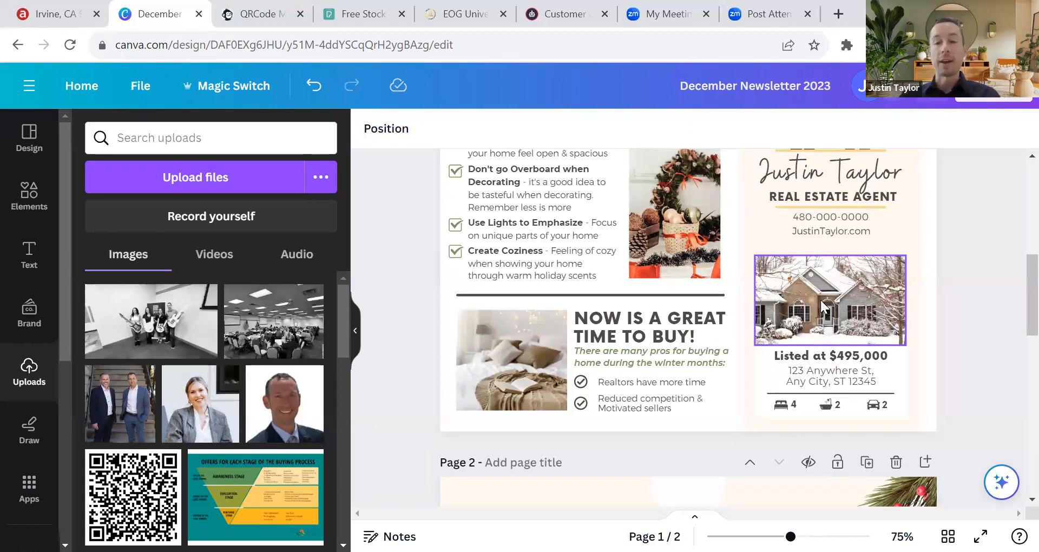
Step: Delete the listing's house photo, price, address, bath icon and bed count
left_click(826, 282)
key("Delete")
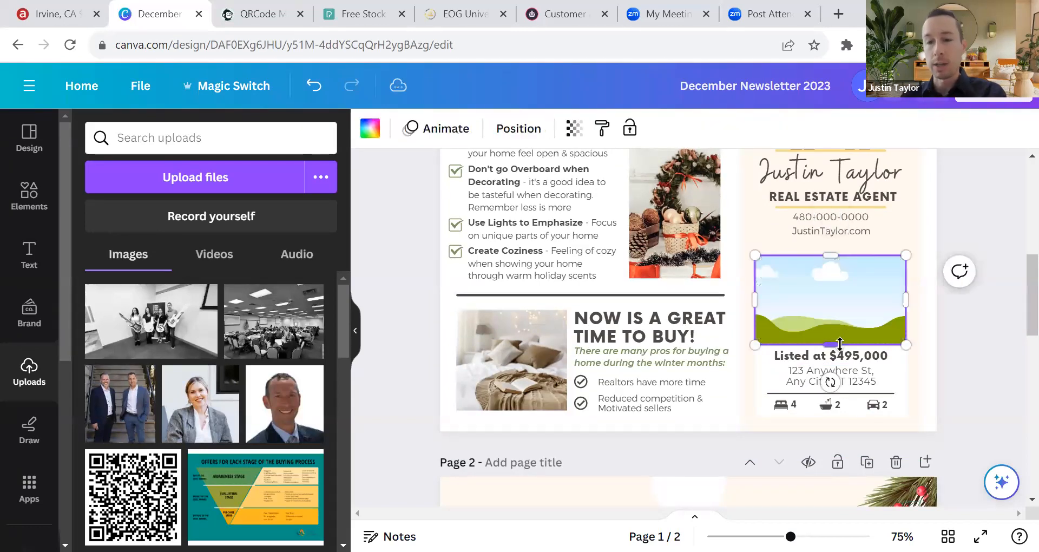
left_click(833, 357)
key("Delete")
left_click(838, 373)
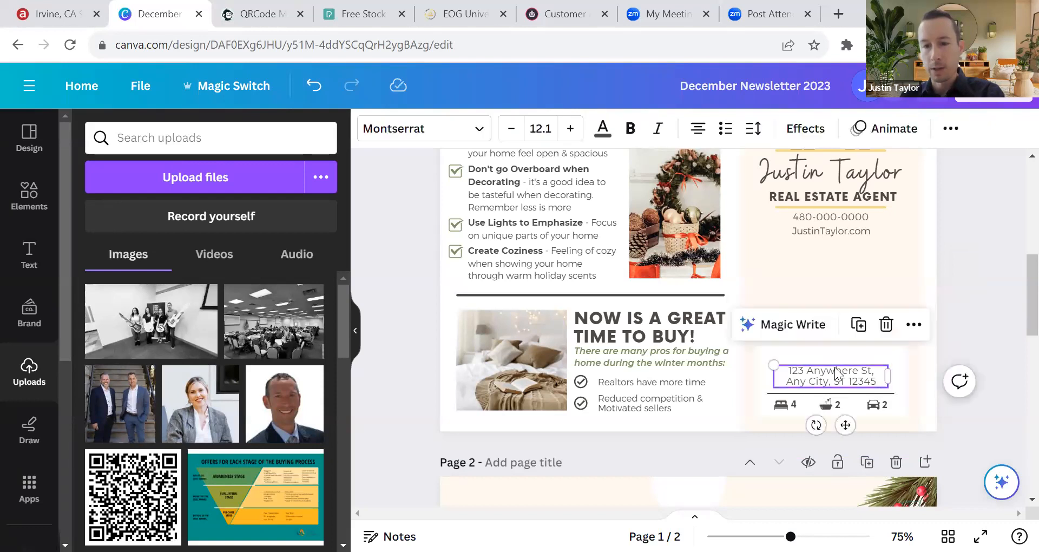
key("Delete")
left_click(828, 405)
key("Delete")
left_click(794, 406)
key("Delete")
Step: Delete the remaining divider line, car and bed icons and leftover count label
left_click_drag(969, 339, 990, 373)
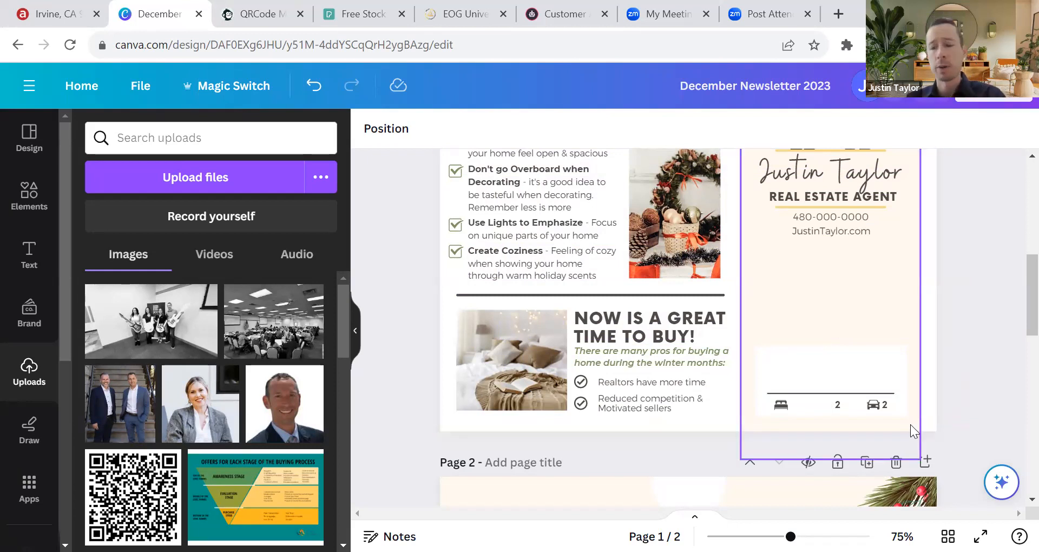
left_click(855, 393)
key("Delete")
left_click(872, 404)
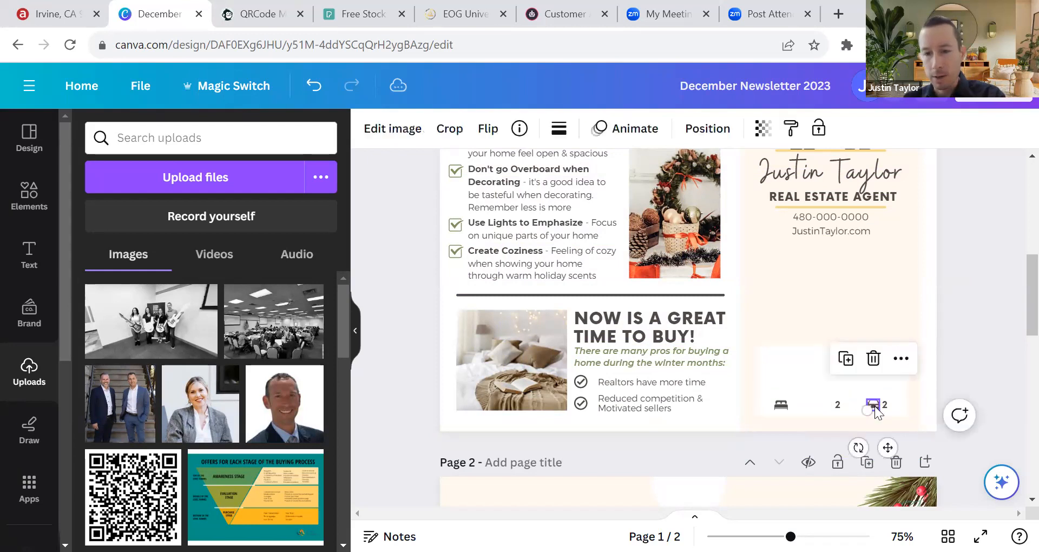
key("Delete")
left_click(838, 405)
key("Delete")
left_click(885, 405)
key("Delete")
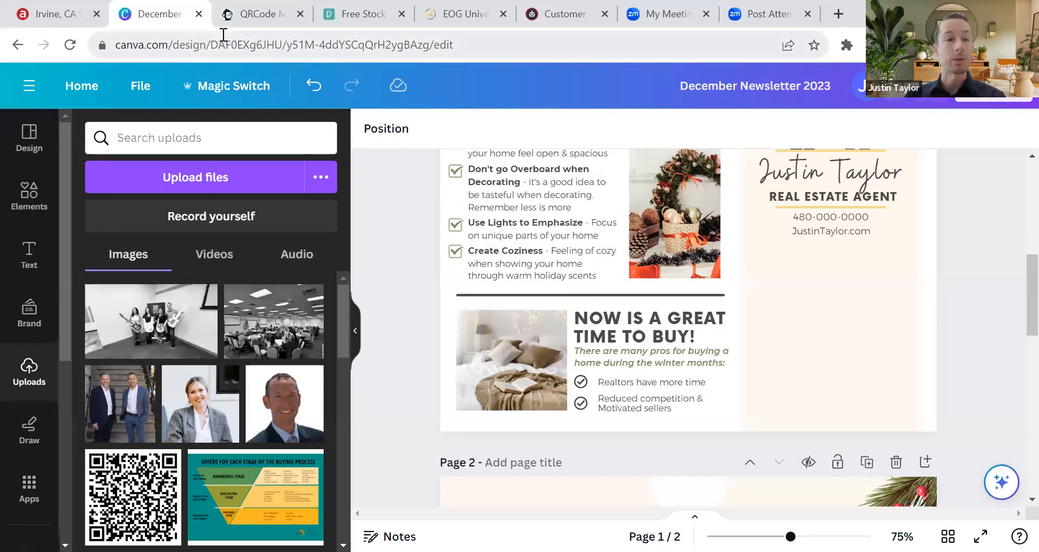
Step: Switch from the QRCode Monkey generator to Homebot's Get Leads page
left_click(246, 21)
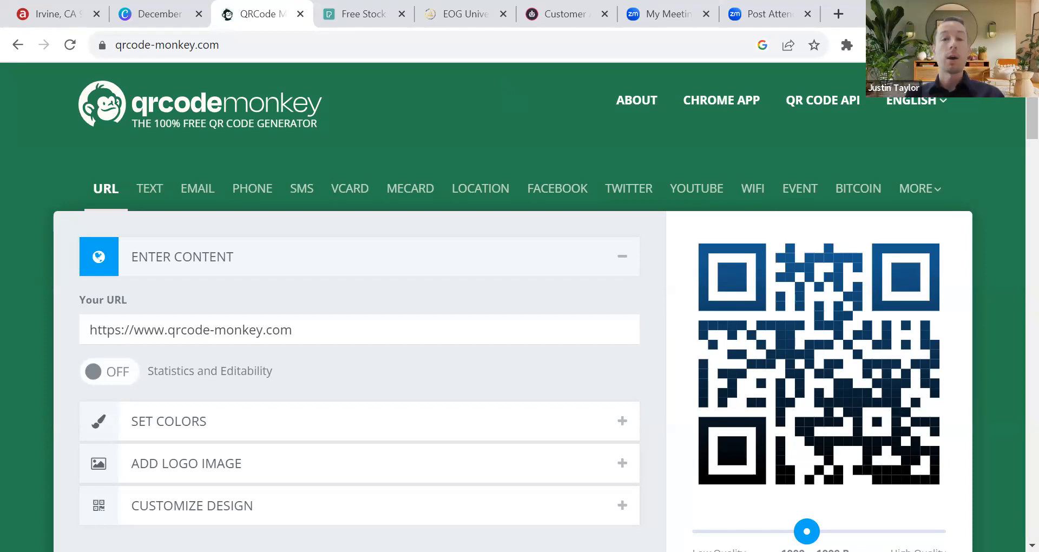
left_click(563, 14)
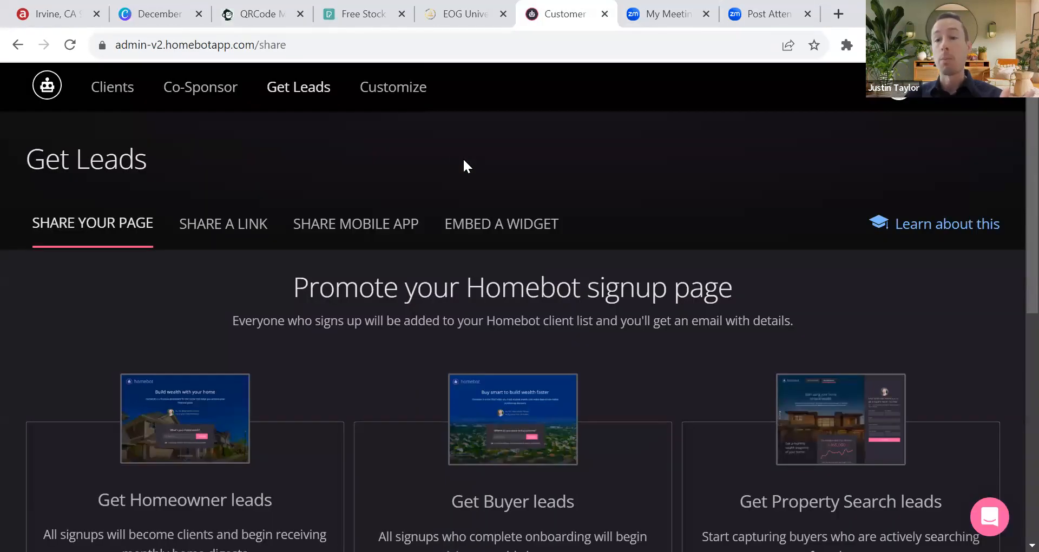
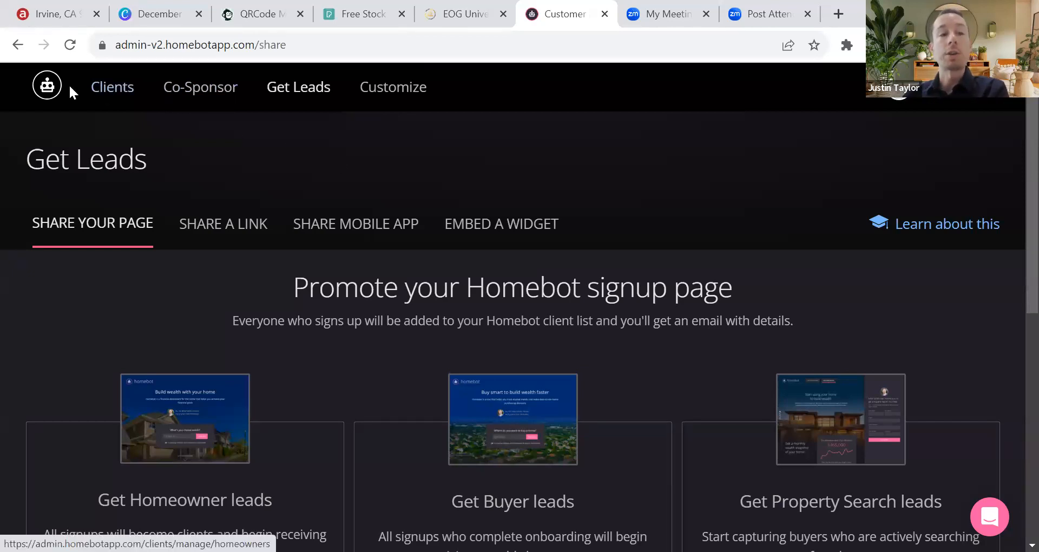
Step: Go to Homebot's Get Leads options and preview the Homeowner leads signup page
left_click(47, 87)
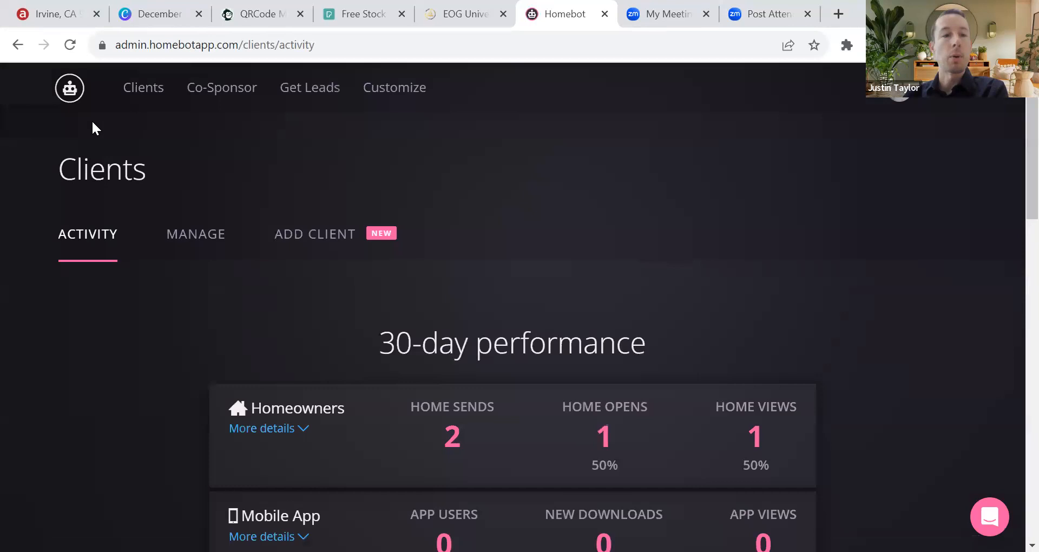
left_click(315, 90)
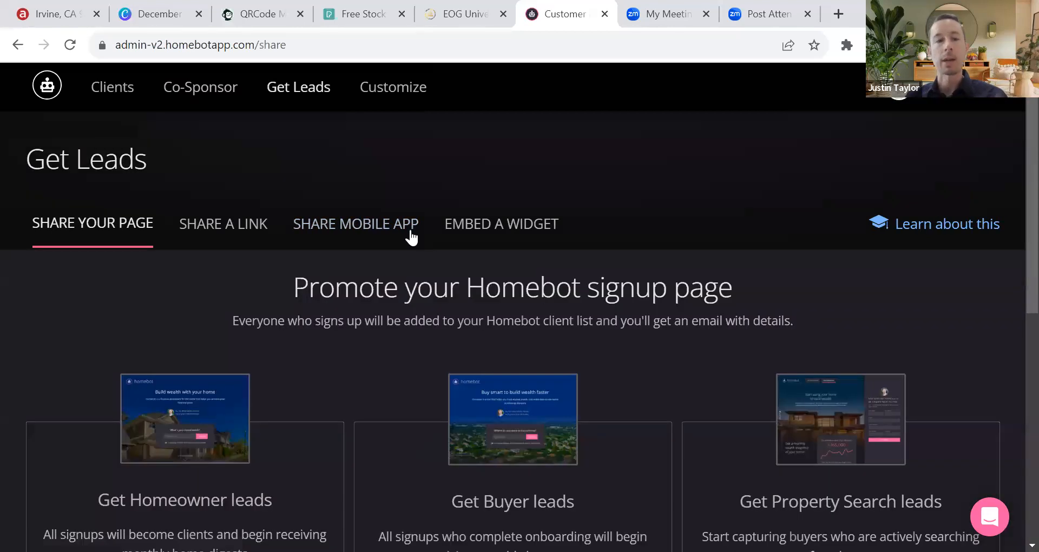
scroll(565, 295, "down", 3)
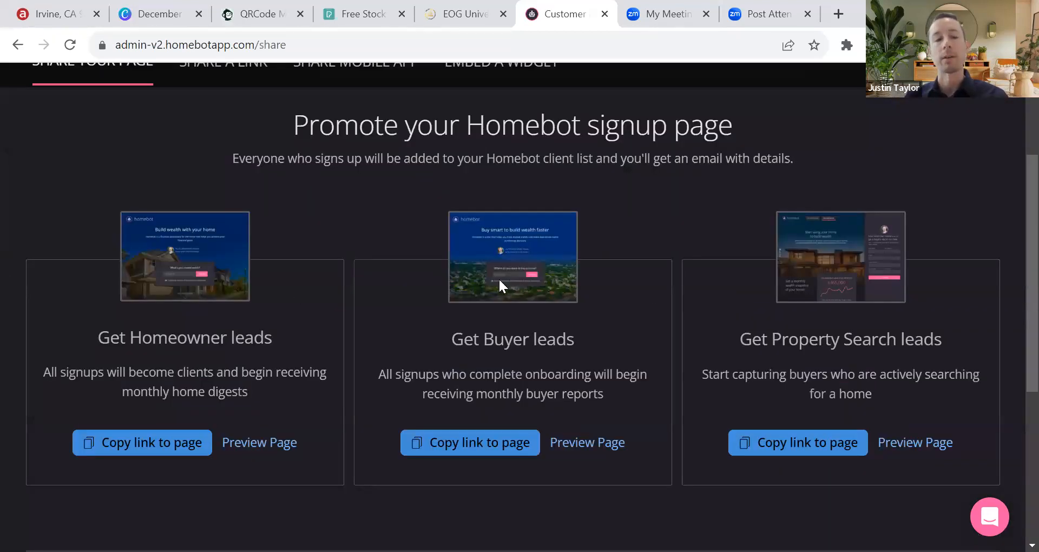
left_click(242, 441)
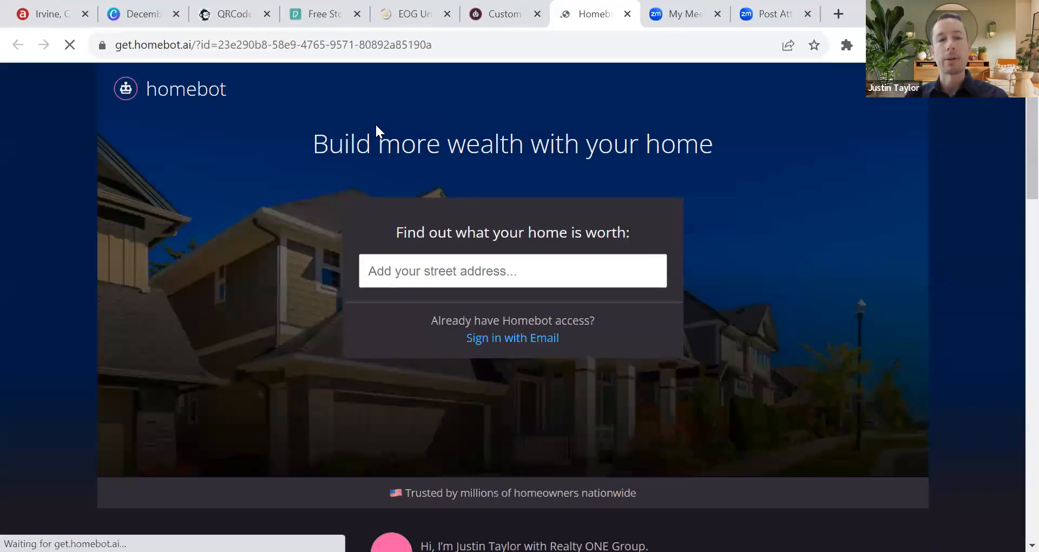
Step: Select and copy the signup page's web address from the address bar
scroll(355, 259, "down", 8)
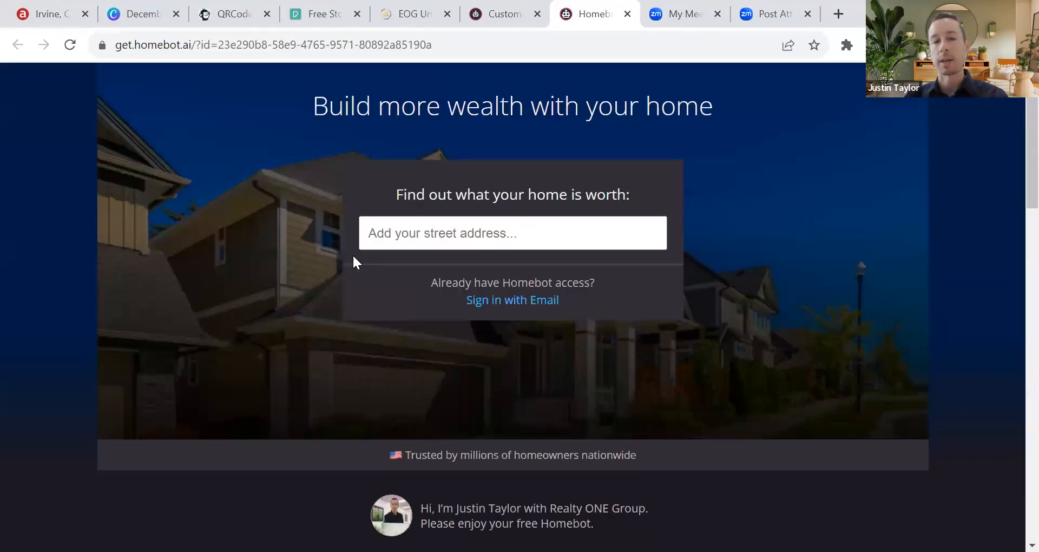
scroll(358, 260, "up", 8)
scroll(349, 307, "down", 8)
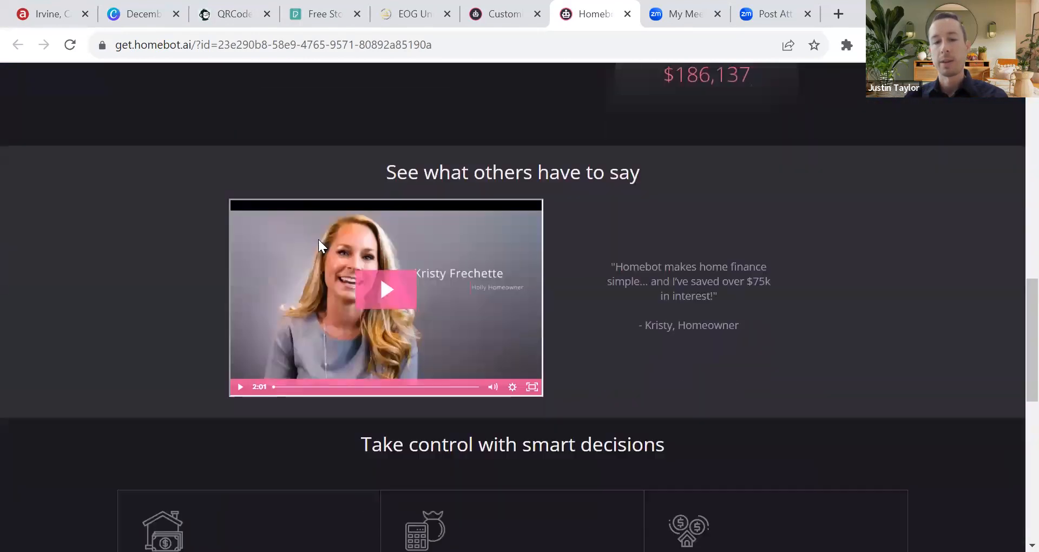
scroll(320, 222, "up", 11)
left_click(285, 46)
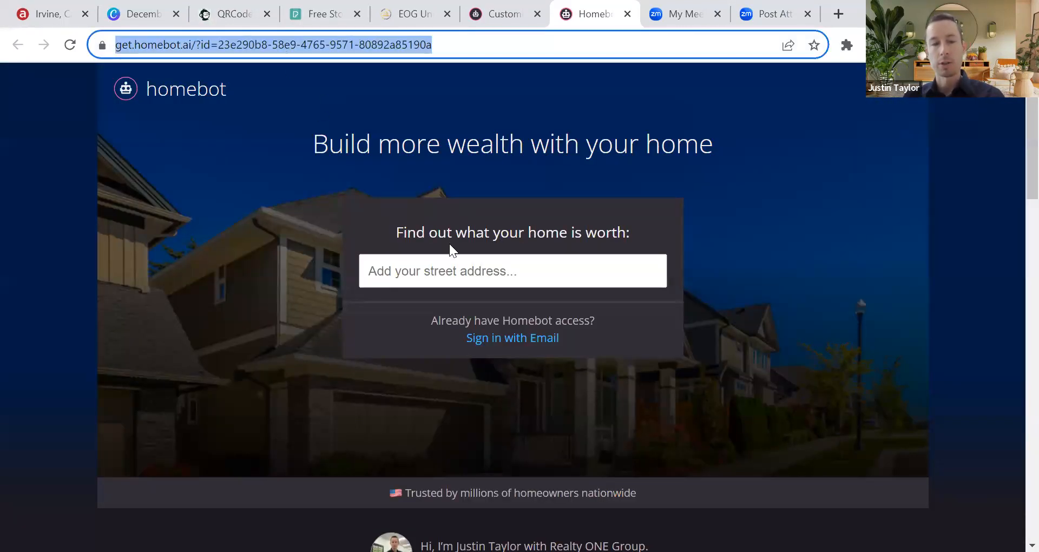
left_click(510, 277)
left_click(296, 127)
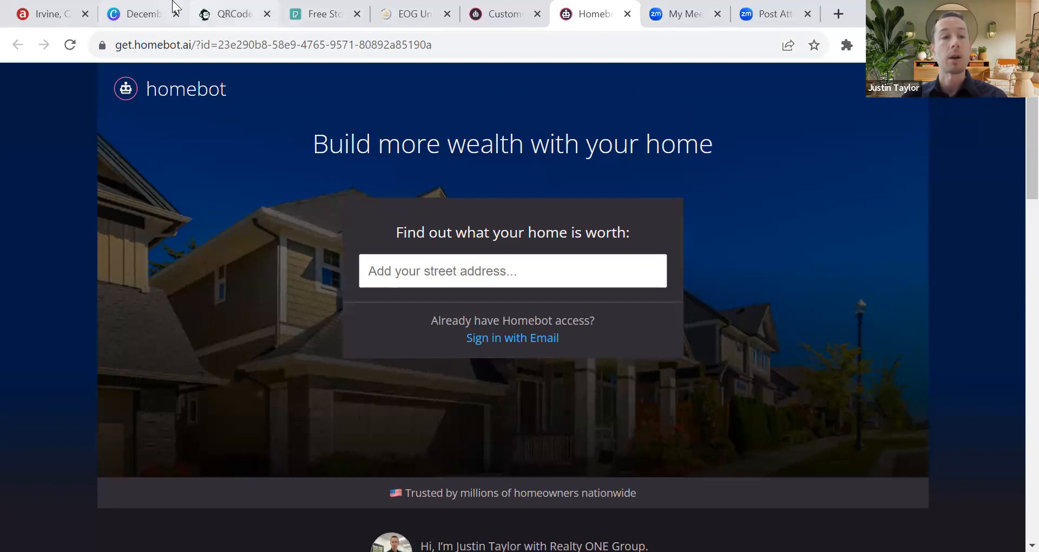
Step: Replace the QR code's URL with the pasted Homebot signup link
left_click(230, 14)
triple_click(184, 329)
left_click(325, 329)
left_click_drag(295, 329, 175, 329)
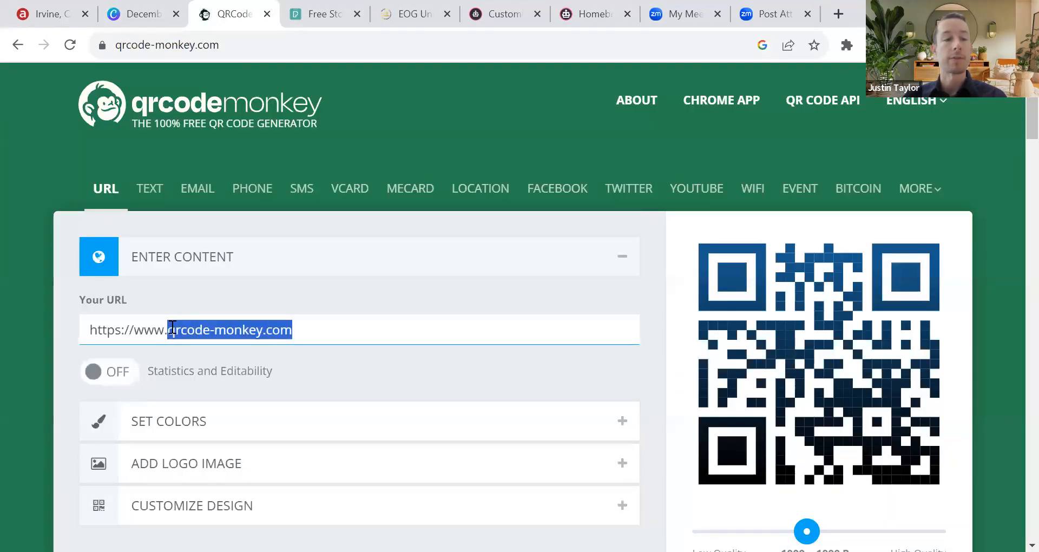
left_click(288, 303)
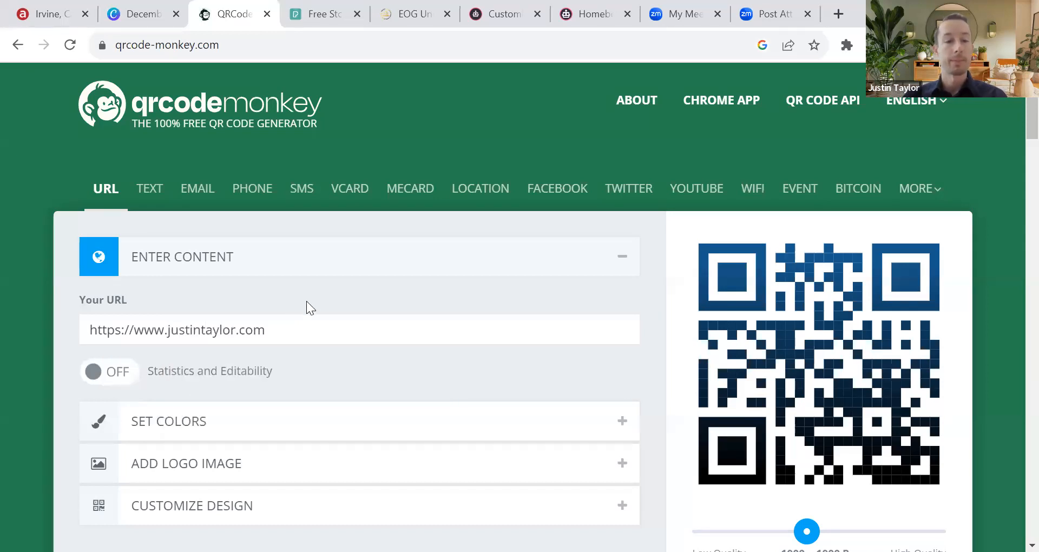
left_click(287, 330)
key("ctrl+a")
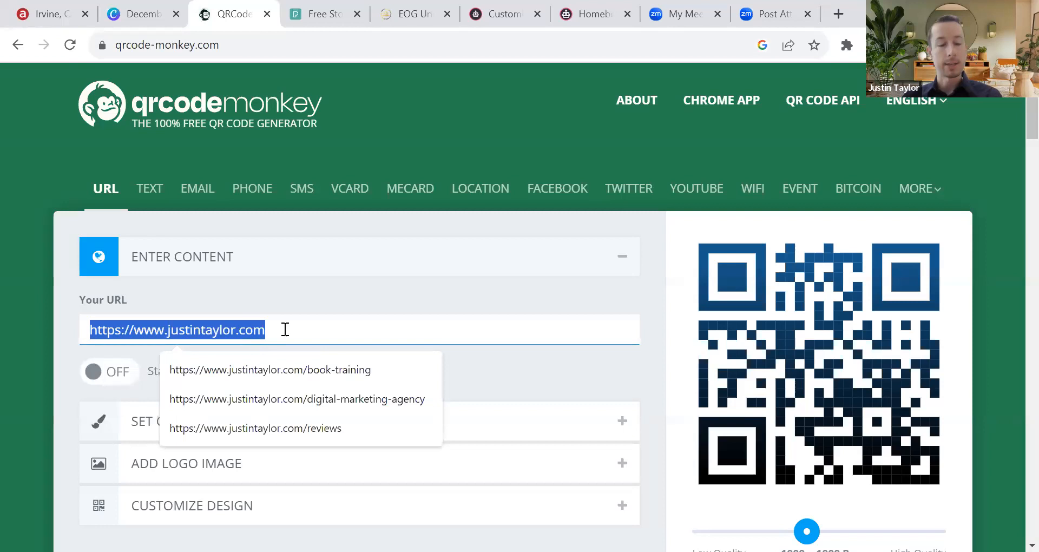
key("ctrl+v")
left_click(331, 284)
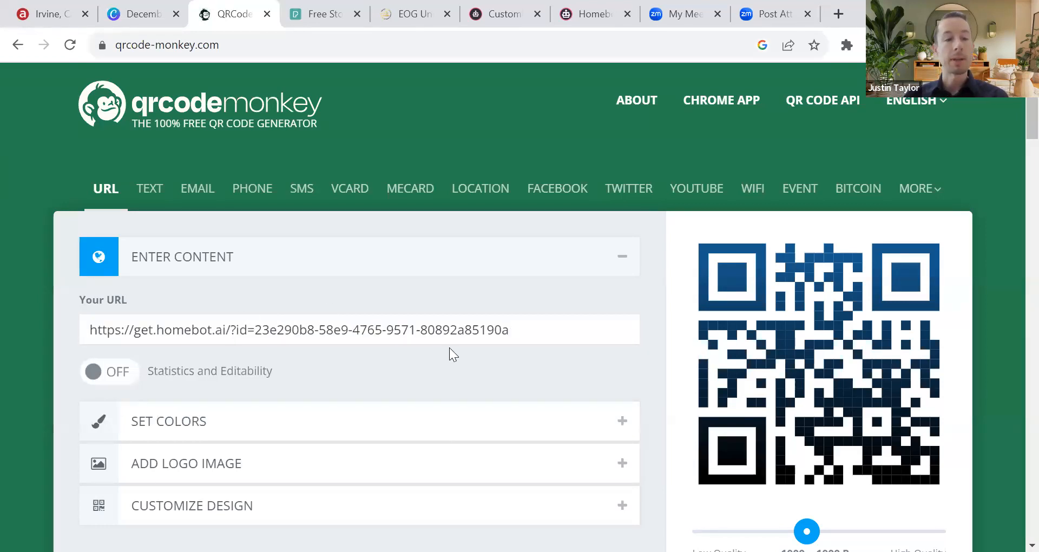
Step: Generate the QR code and set its foreground to Color Gradient under Set Colors
scroll(314, 261, "down", 3)
left_click(243, 268)
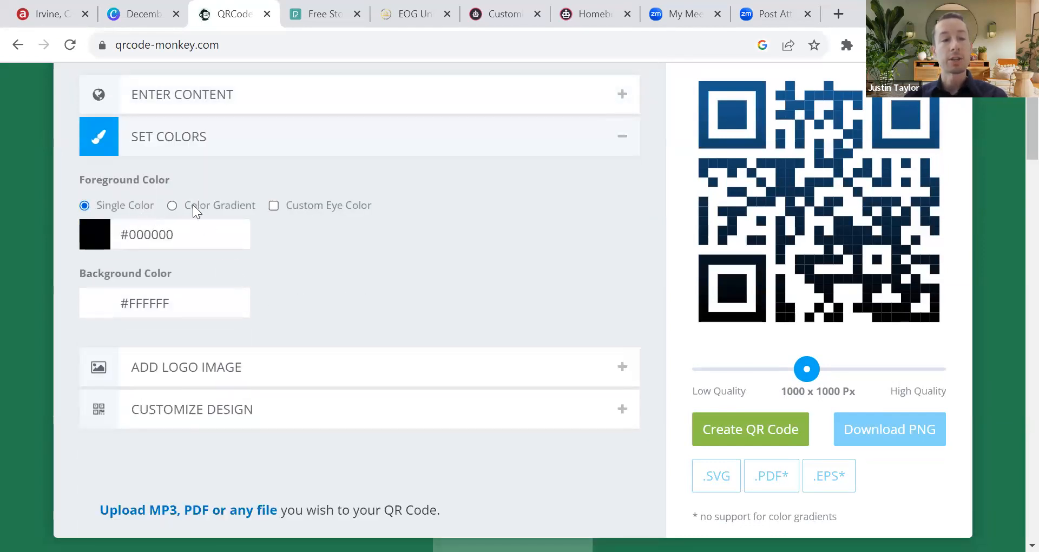
left_click(173, 205)
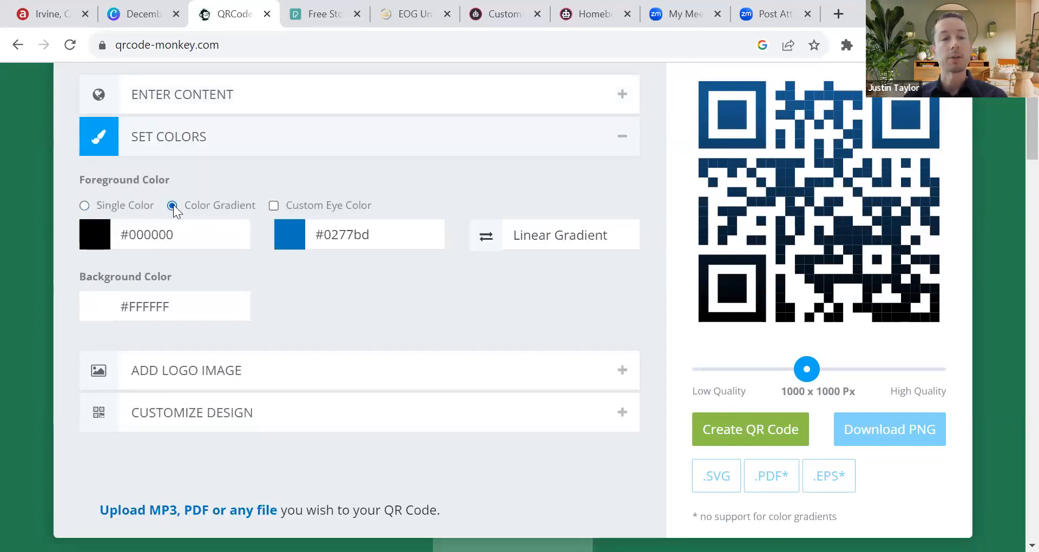
left_click(86, 206)
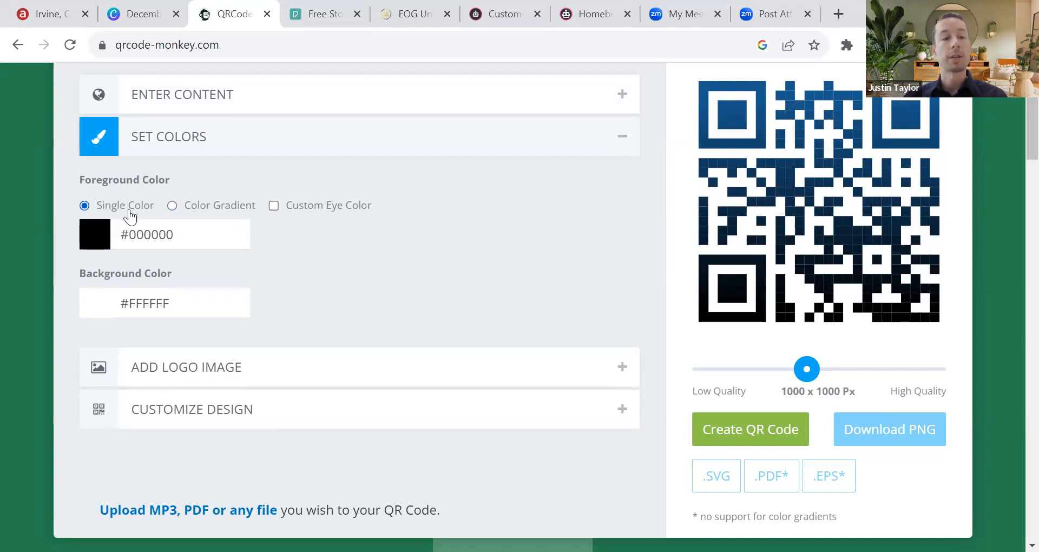
left_click(722, 429)
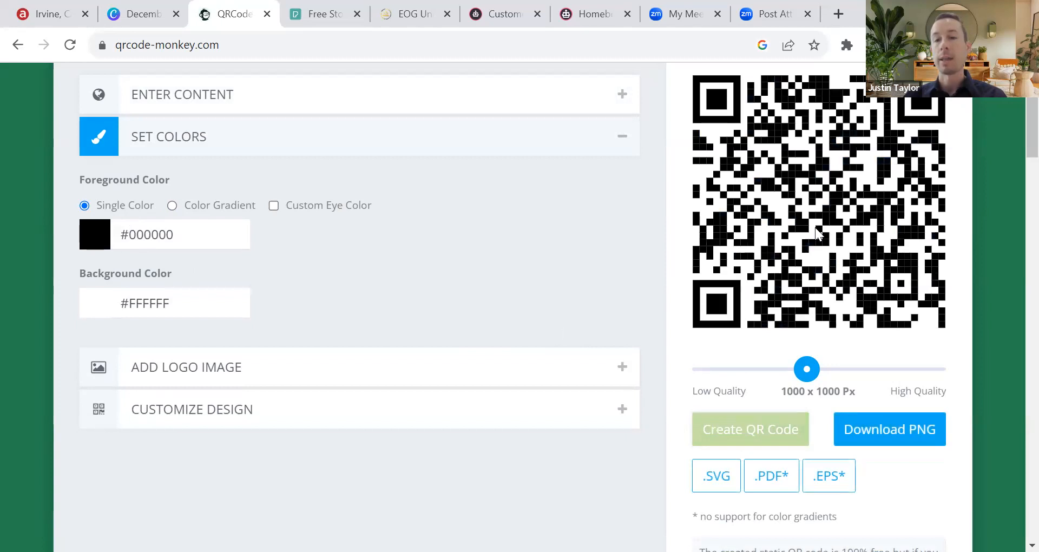
left_click(172, 205)
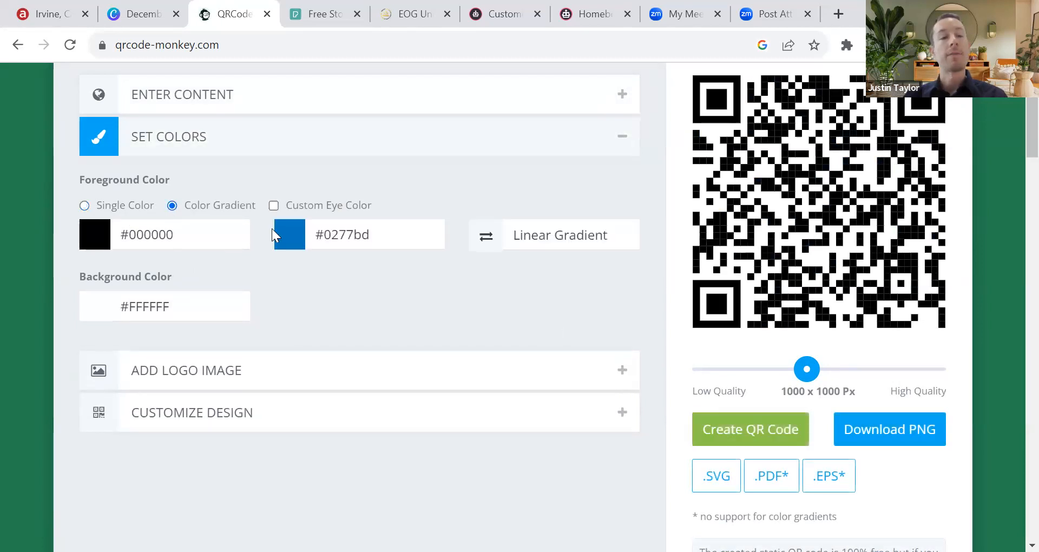
Step: Copy the green header's hex code #7A9460 from its colour picker in the newsletter
left_click(142, 15)
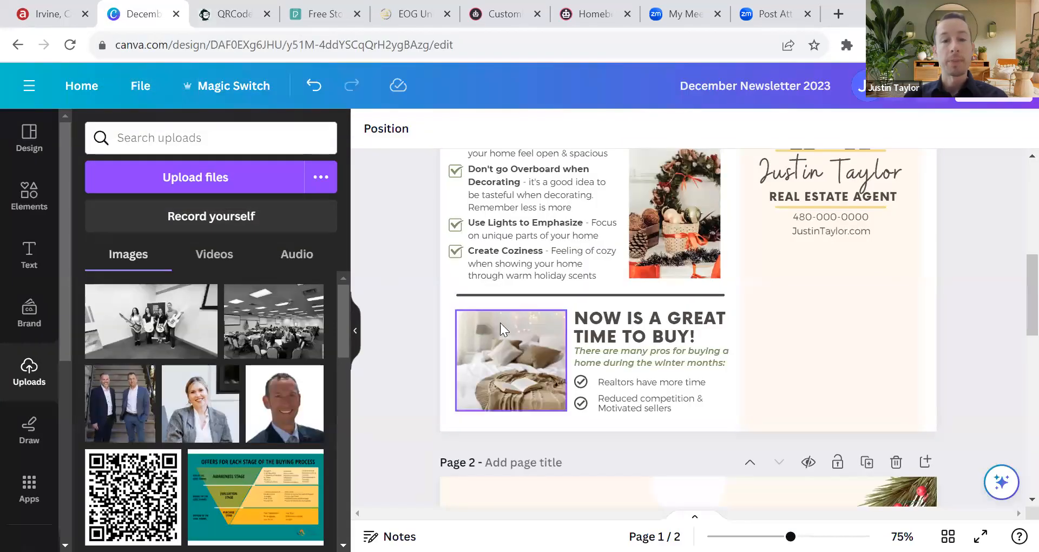
scroll(541, 319, "up", 4)
scroll(544, 318, "up", 4)
left_click(453, 204)
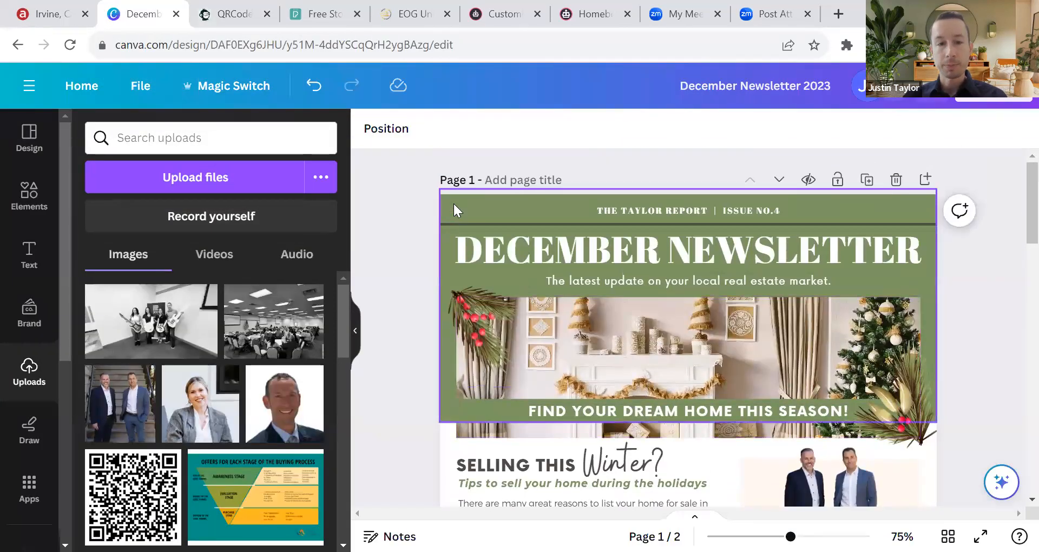
left_click(371, 130)
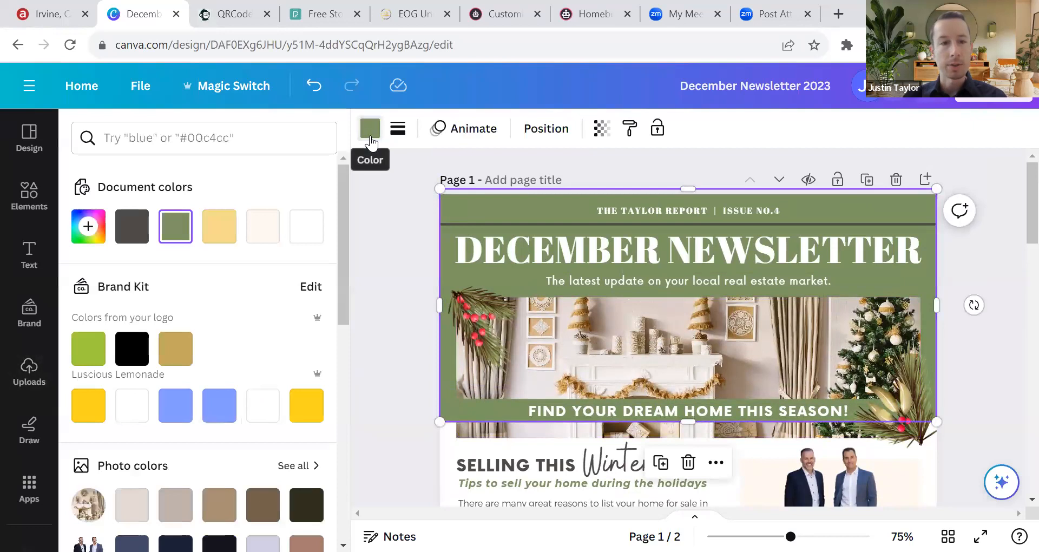
left_click(175, 229)
right_click(189, 439)
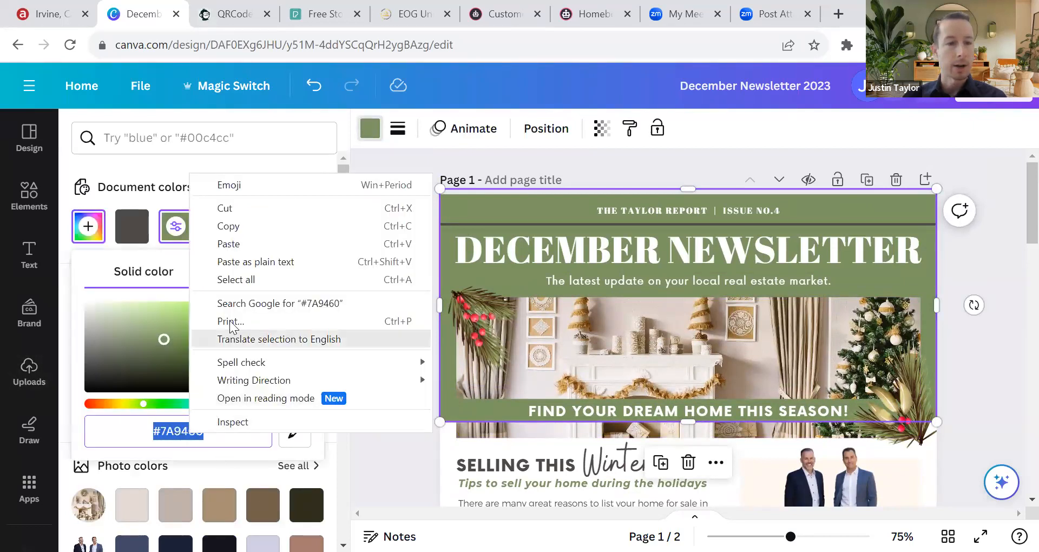
left_click(246, 226)
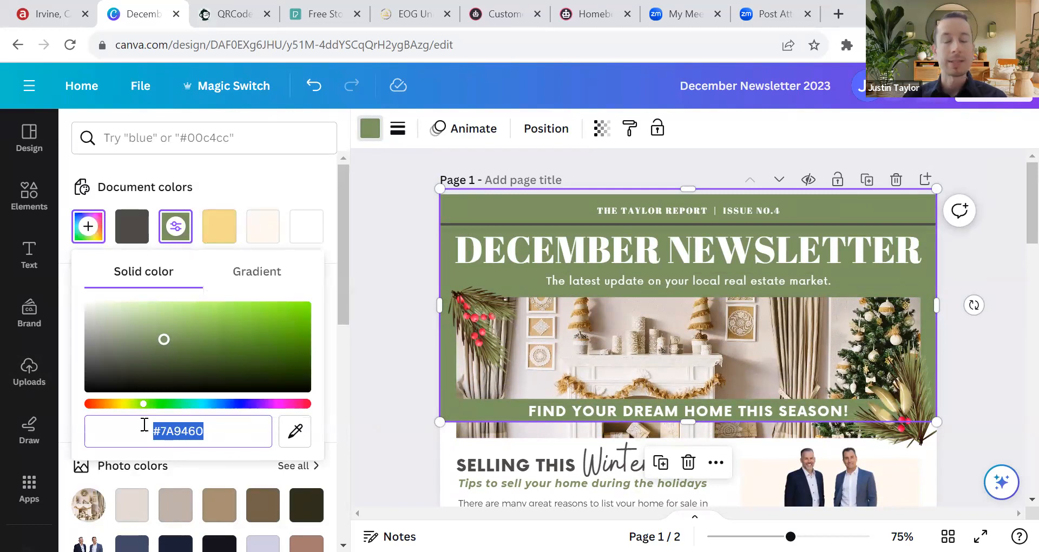
right_click(167, 427)
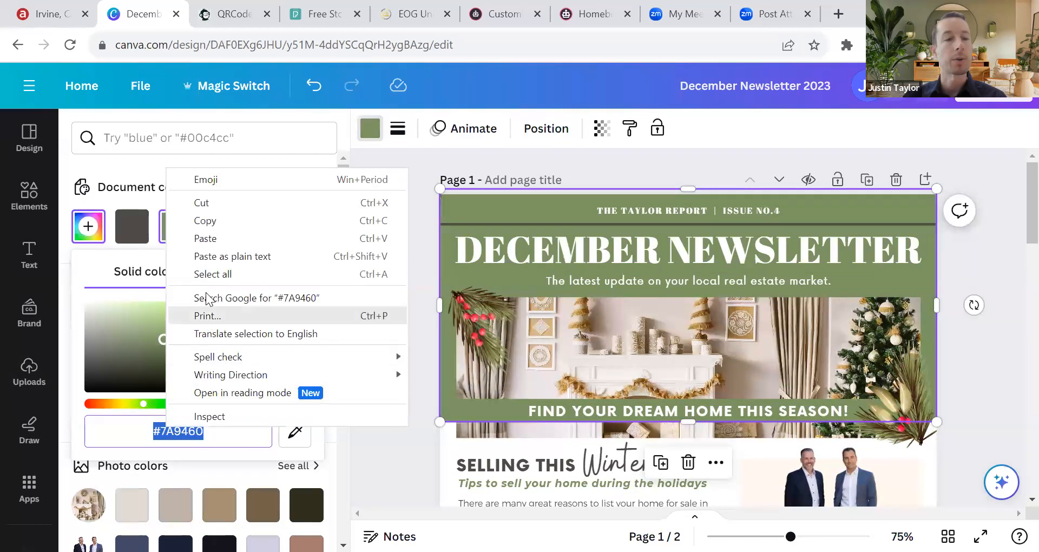
left_click(227, 222)
left_click(377, 215)
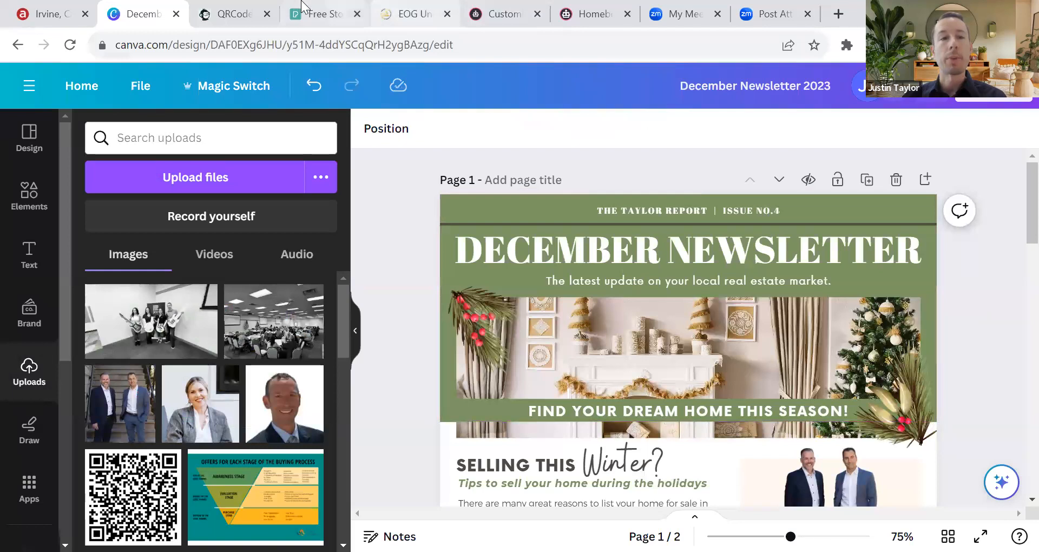
Step: Make #7A9460 the second gradient colour and regenerate the QR code
left_click(232, 13)
left_click_drag(371, 235, 314, 239)
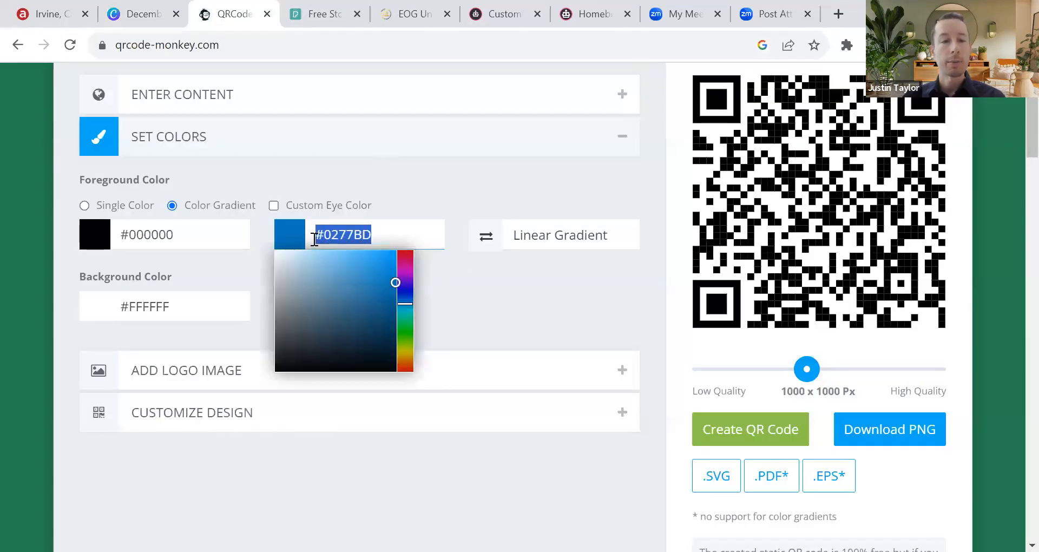
key("ctrl+v")
left_click(469, 270)
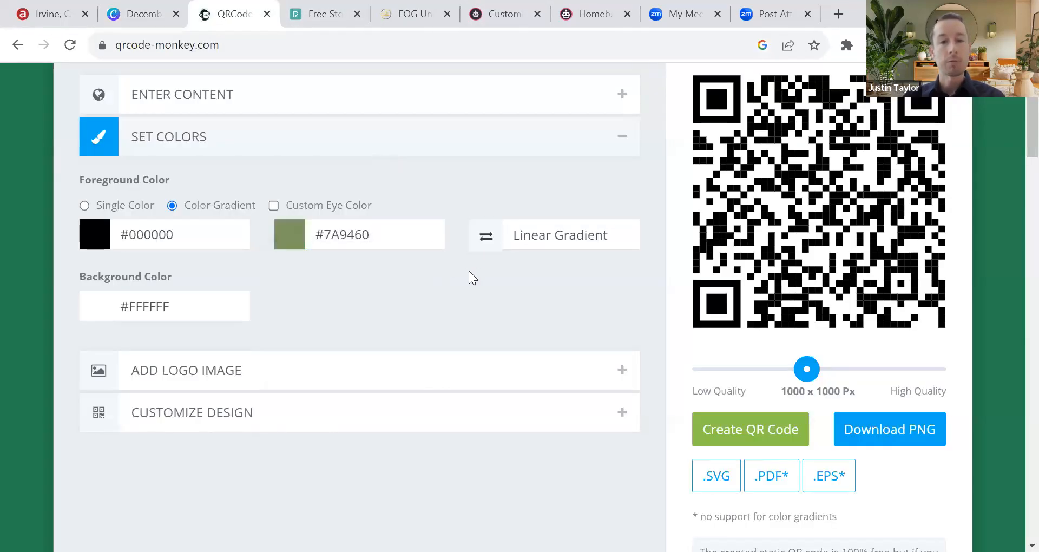
left_click(766, 433)
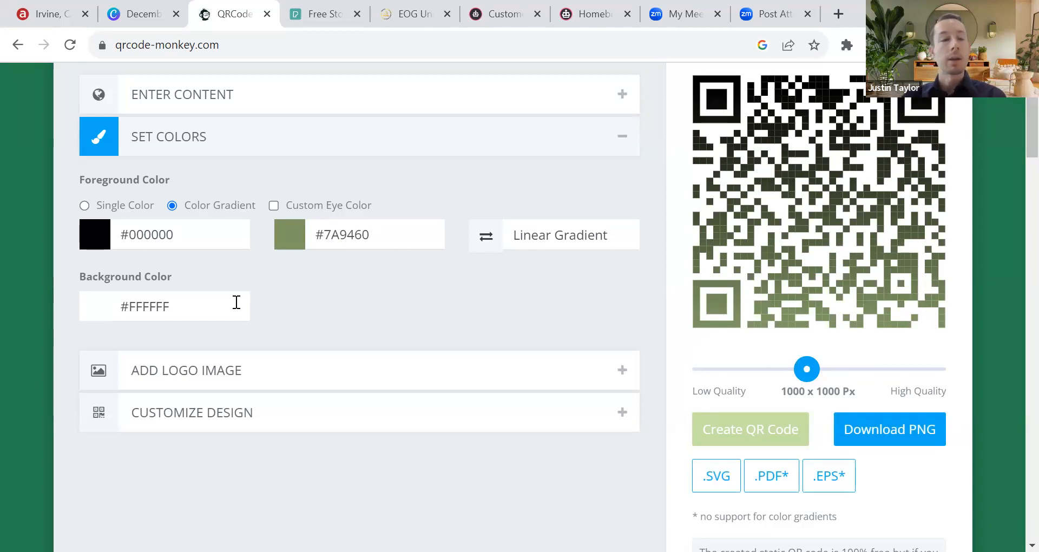
Step: Add the LinkedIn logo to the QR code with the background behind it removed
left_click(295, 370)
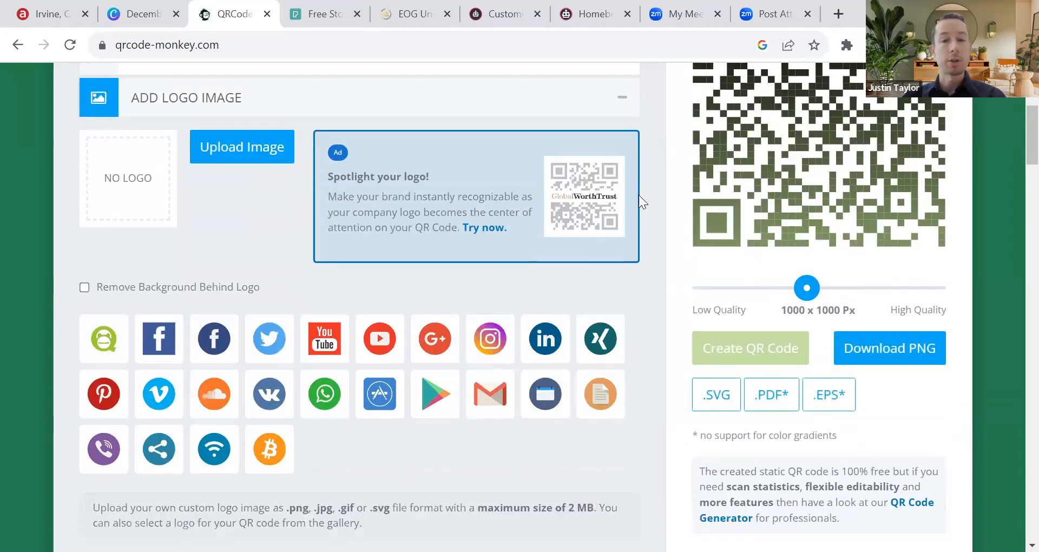
scroll(758, 182, "up", 1)
scroll(487, 241, "down", 1)
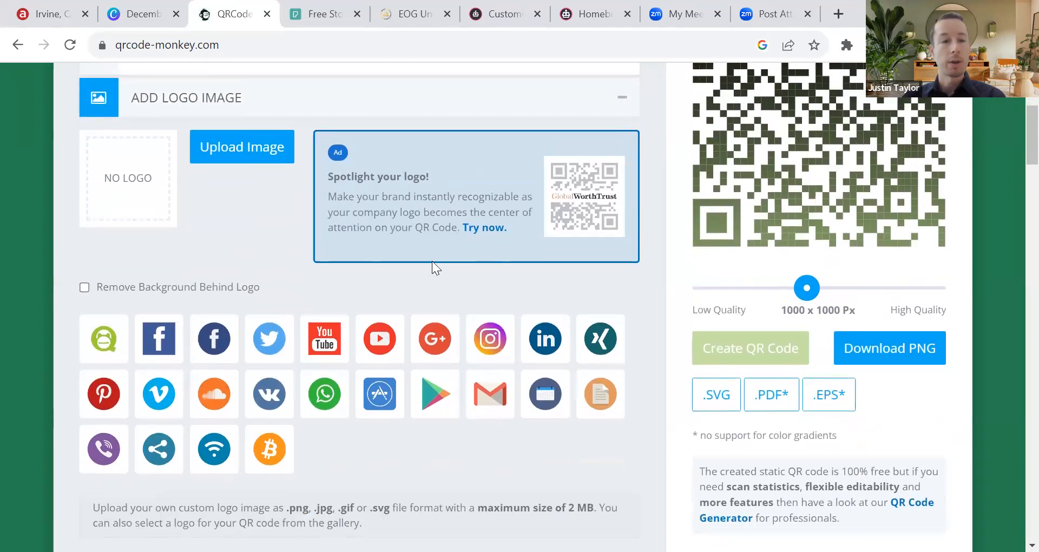
left_click(557, 345)
scroll(281, 265, "up", 1)
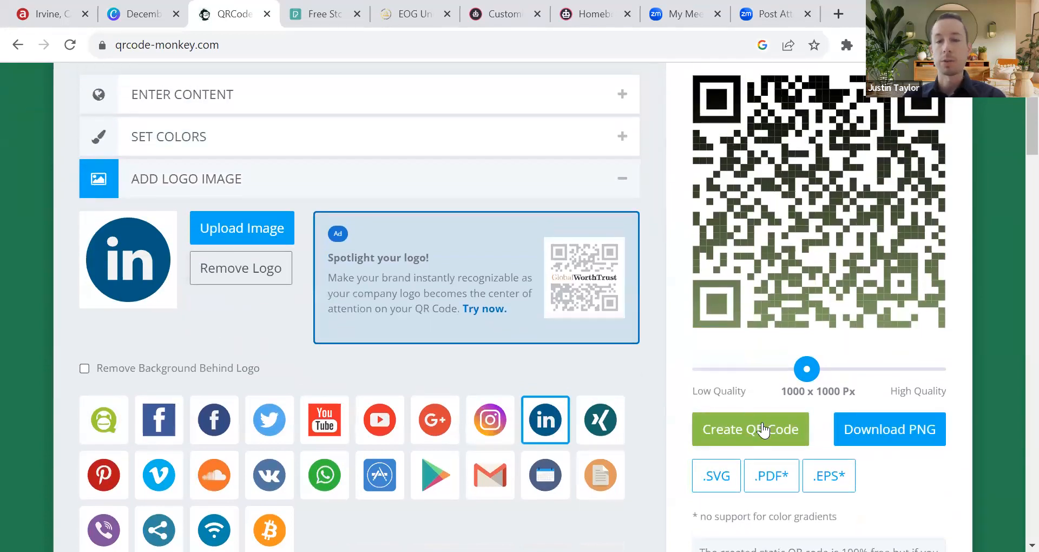
left_click(765, 429)
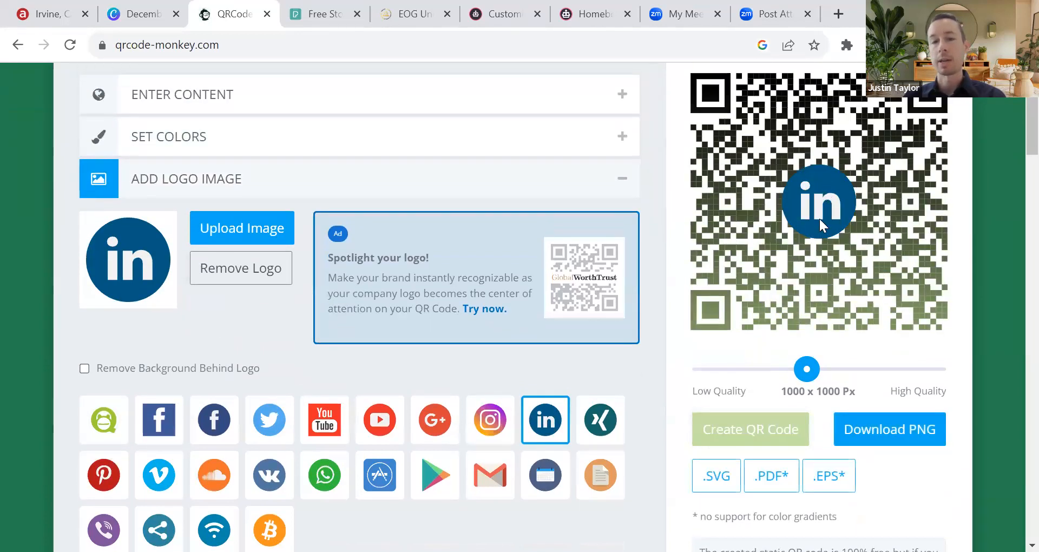
scroll(229, 224, "down", 1)
left_click(92, 287)
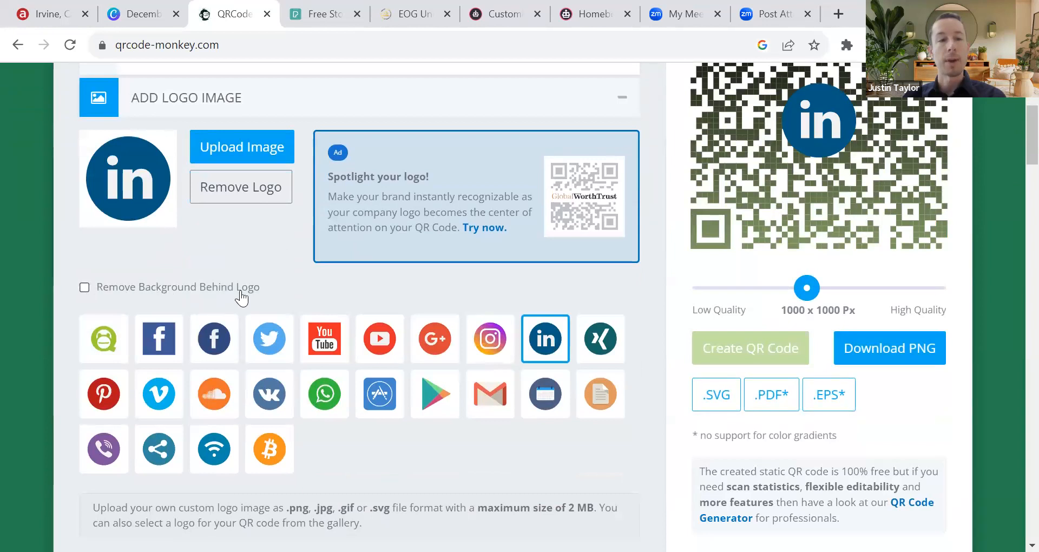
left_click(765, 355)
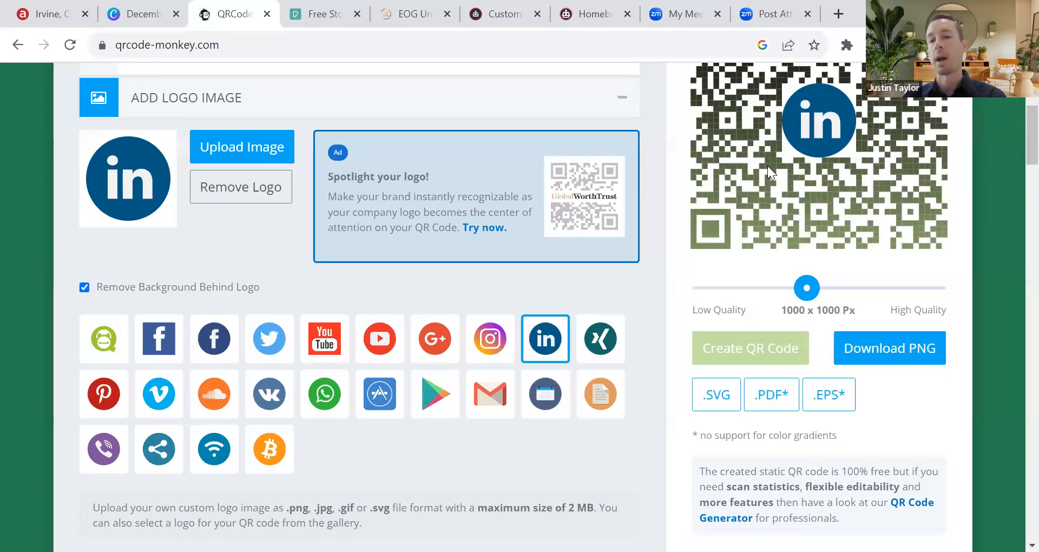
scroll(788, 186, "up", 1)
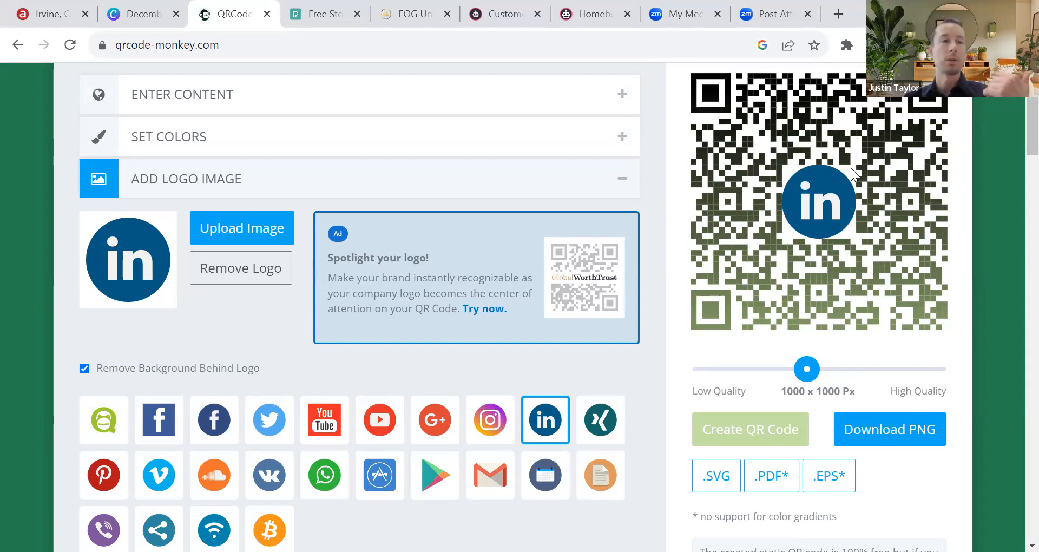
Step: Remove the logo and regenerate the QR code at 2000 x 2000 Px
left_click(84, 369)
left_click(222, 275)
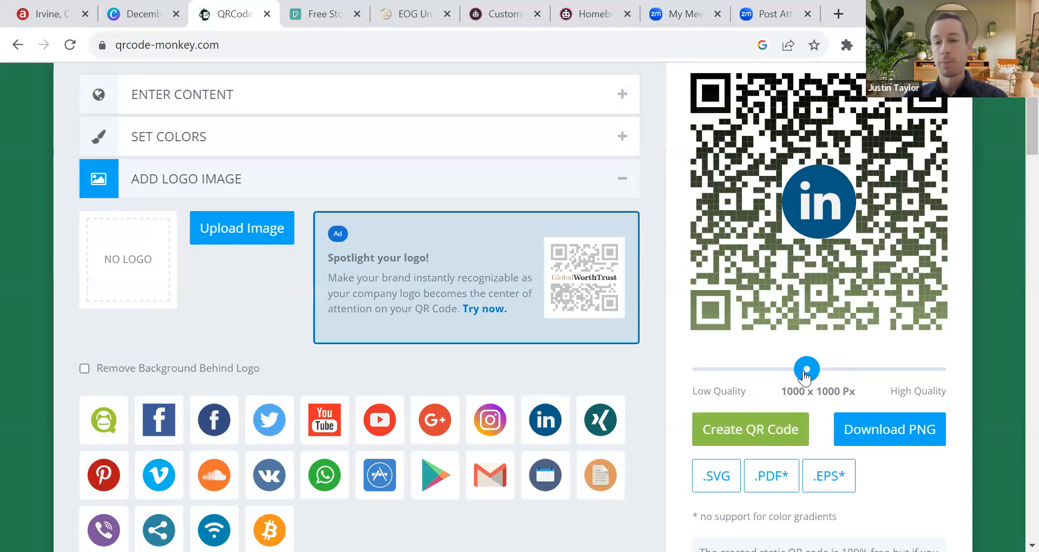
left_click_drag(807, 372, 965, 370)
left_click(772, 428)
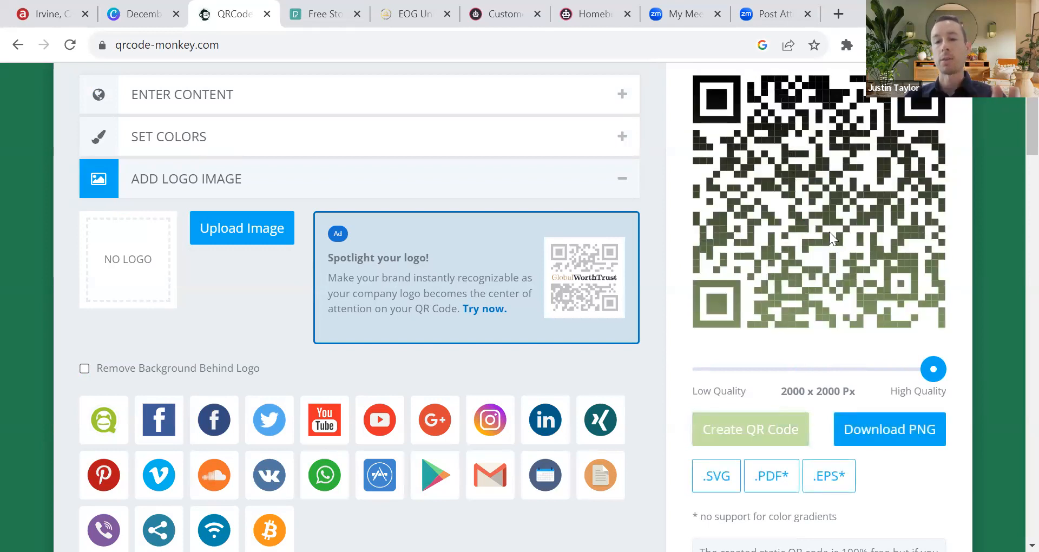
Step: Download the QR code as a PNG and return to the Canva newsletter
scroll(897, 358, "down", 2)
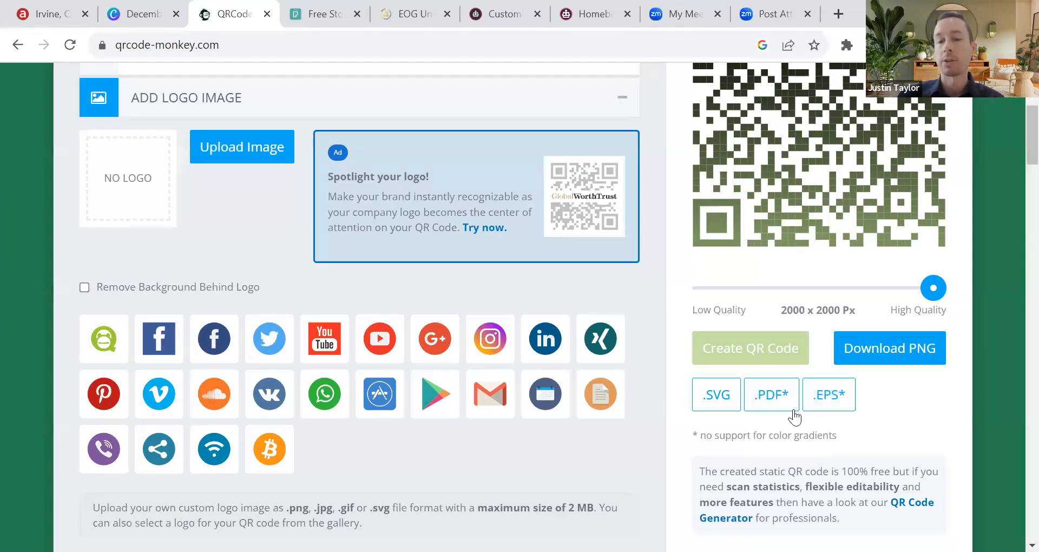
left_click(913, 356)
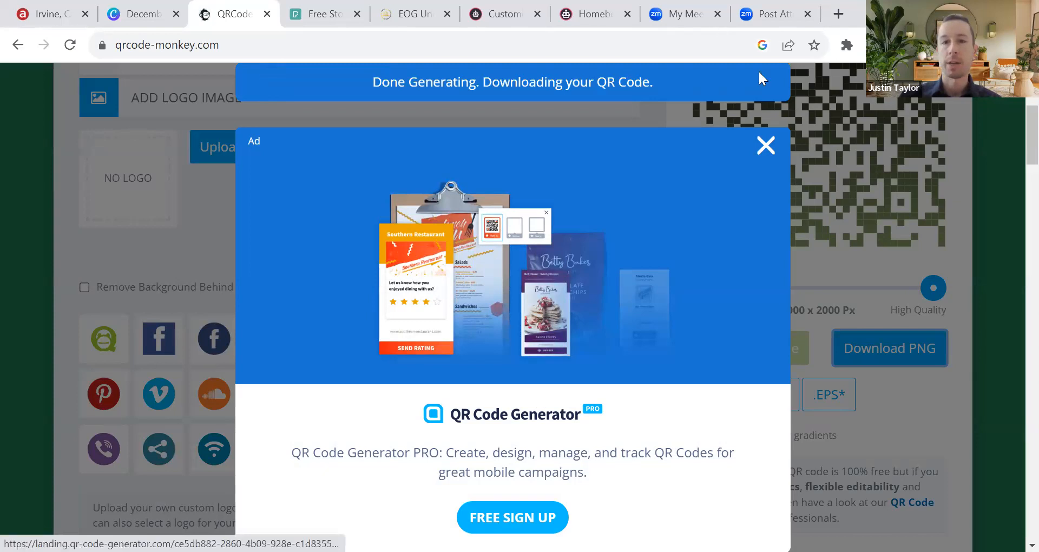
left_click(125, 19)
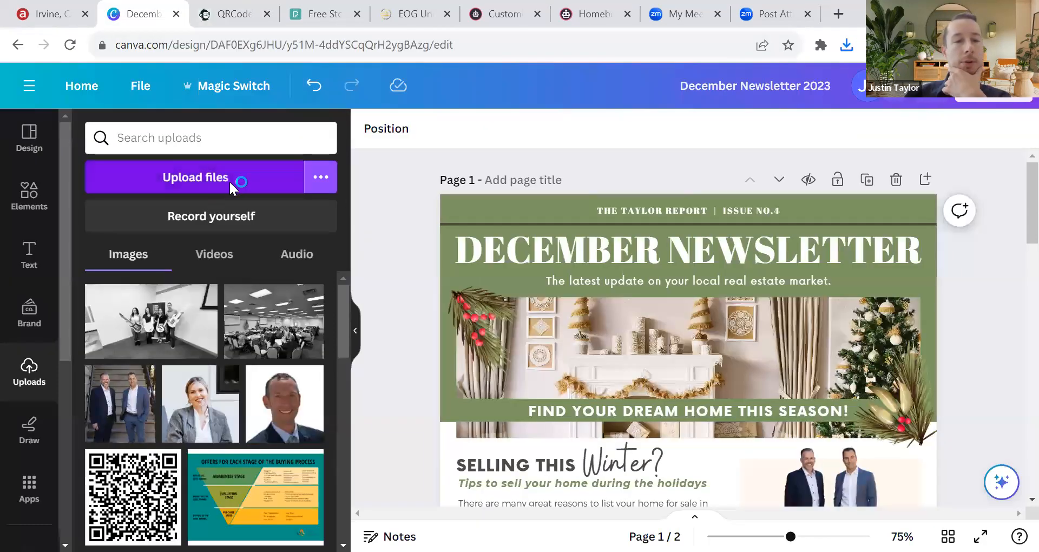
Step: Upload the qr-code (65) PNG from the Downloads folder to Canva
left_click(194, 180)
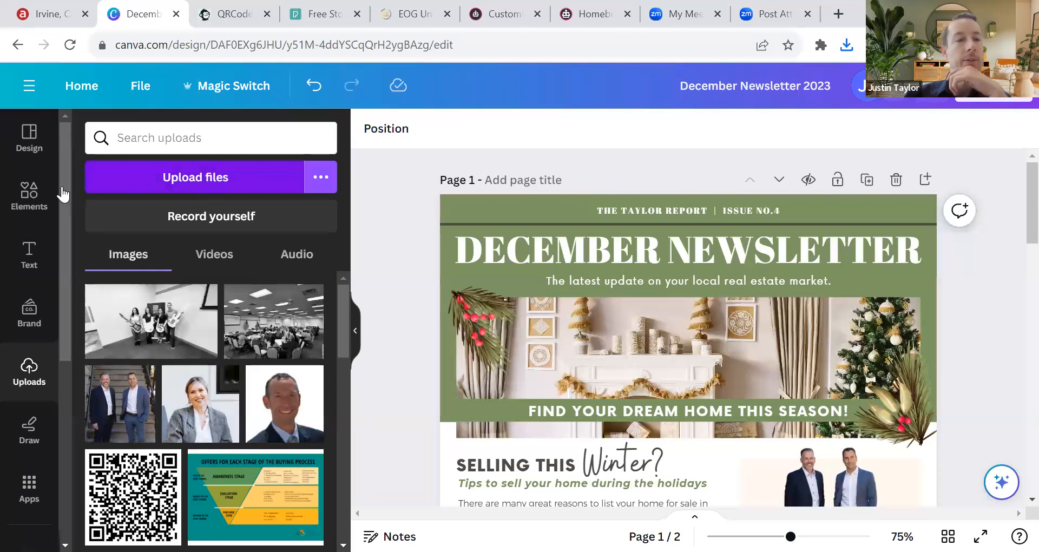
left_click(60, 204)
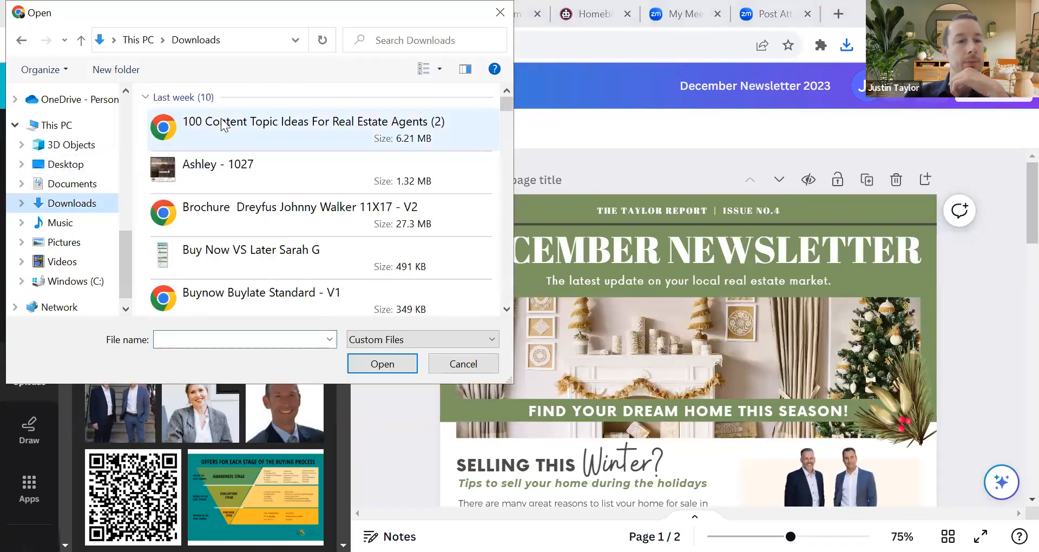
double_click(216, 130)
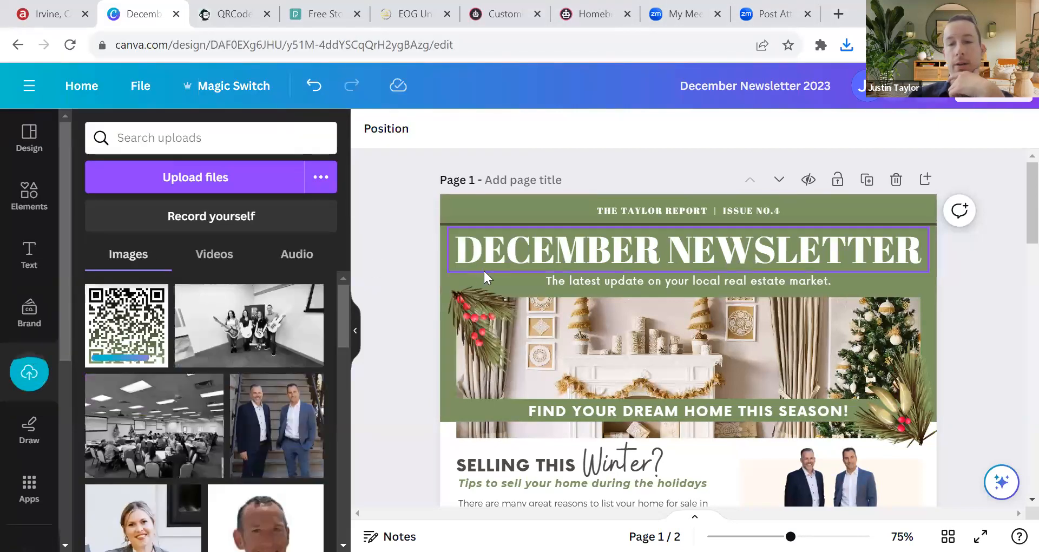
scroll(448, 244, "down", 10)
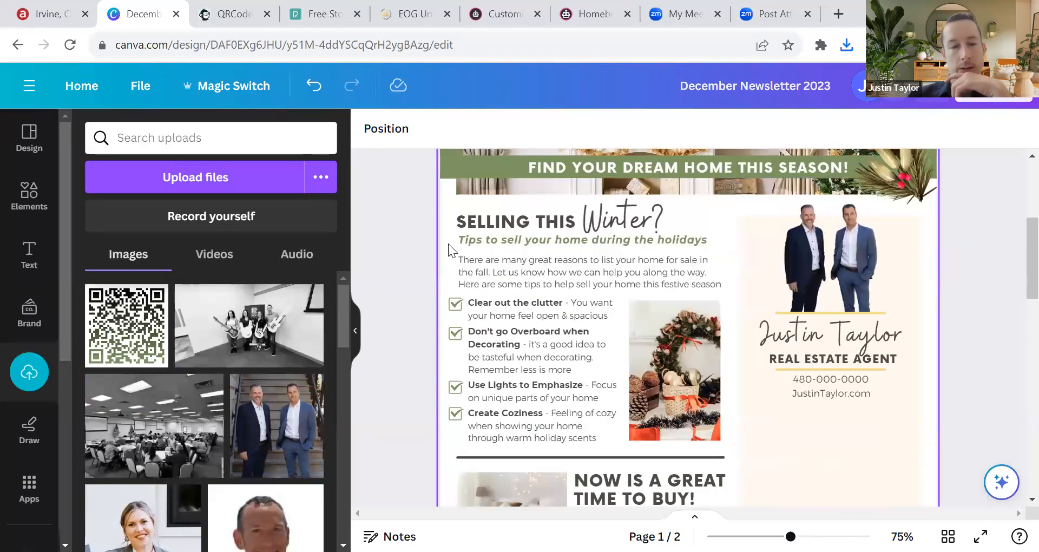
scroll(449, 249, "up", 3)
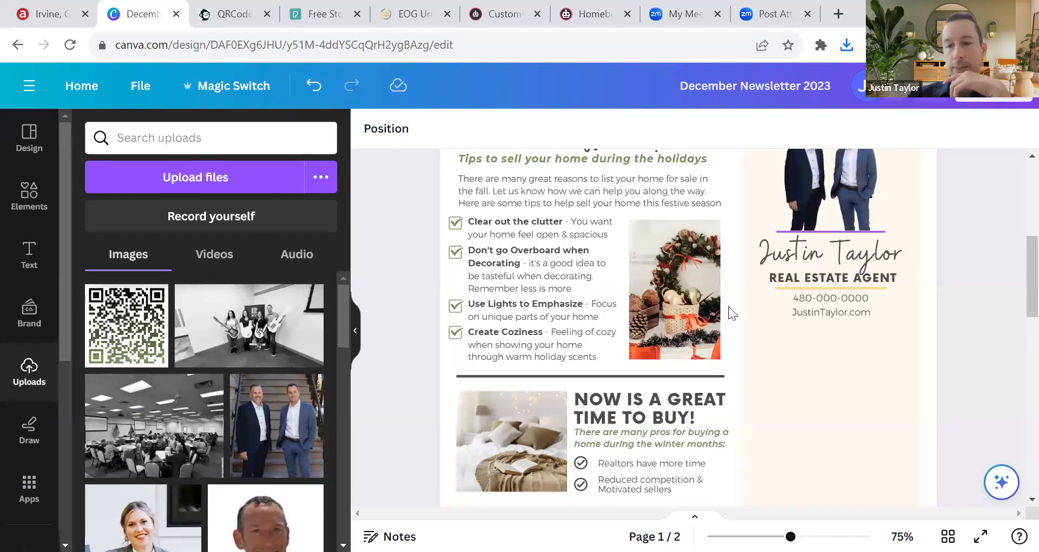
Step: Drag the QR code onto page 1, then delete the misplaced copy
scroll(857, 338, "down", 2)
scroll(857, 338, "down", 1)
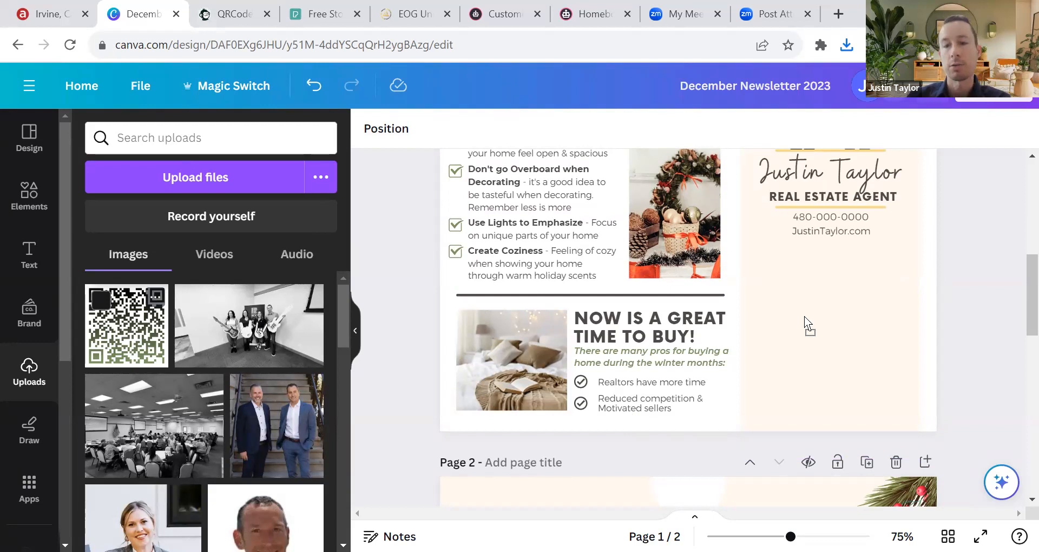
left_click_drag(771, 289, 779, 216)
scroll(734, 325, "up", 3)
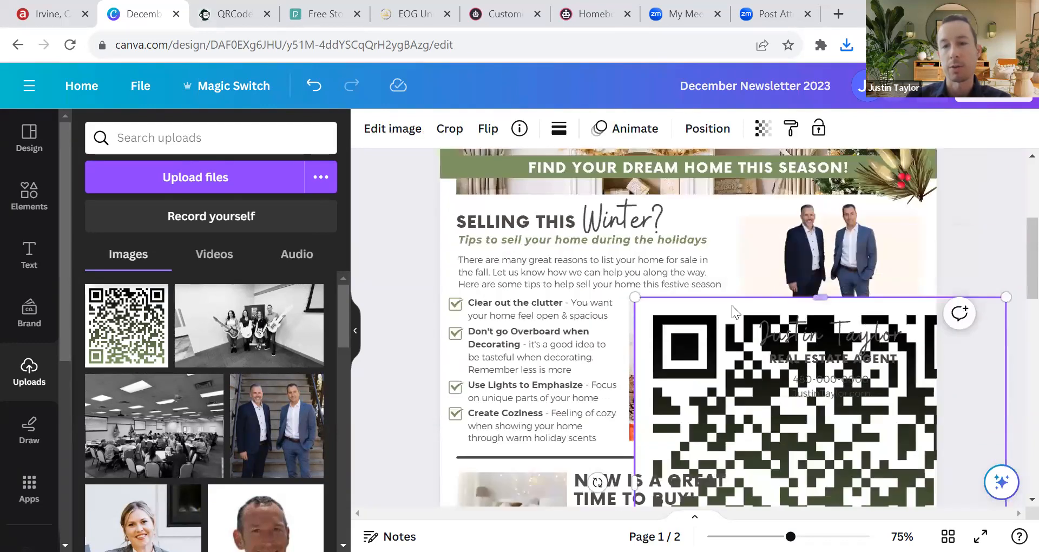
key("Delete")
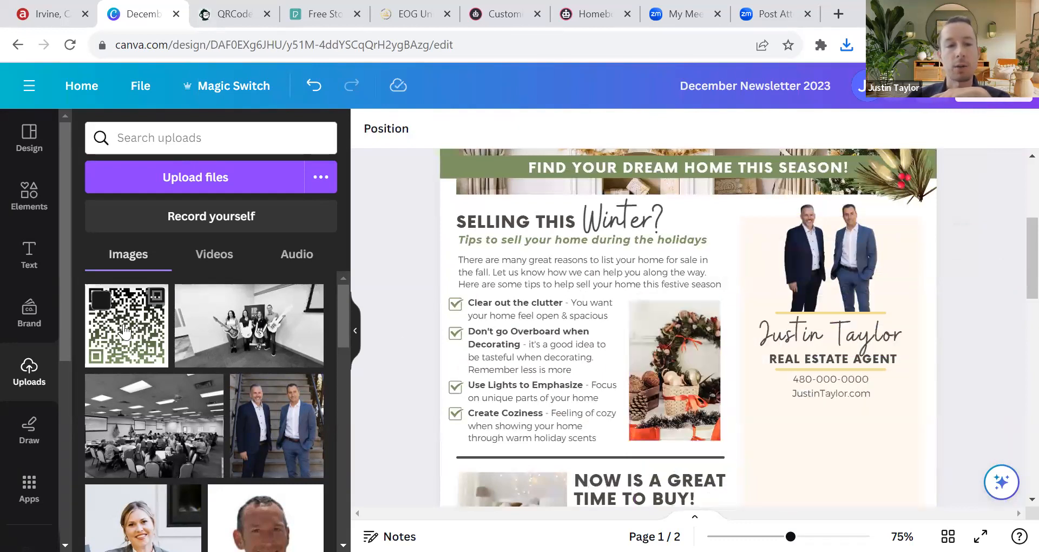
Step: Add the QR code again, shrink it and place it under the contact details
left_click(124, 330)
scroll(511, 197, "up", 2)
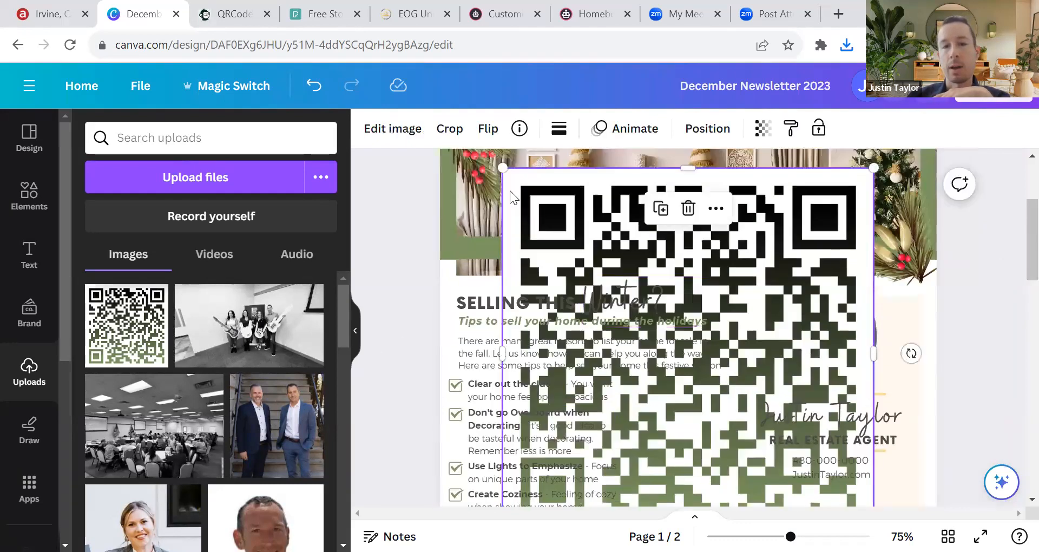
left_click_drag(502, 166, 774, 439)
scroll(823, 358, "down", 2)
left_click_drag(832, 340, 839, 361)
scroll(842, 404, "down", 1)
left_click_drag(784, 307, 790, 312)
left_click(975, 229)
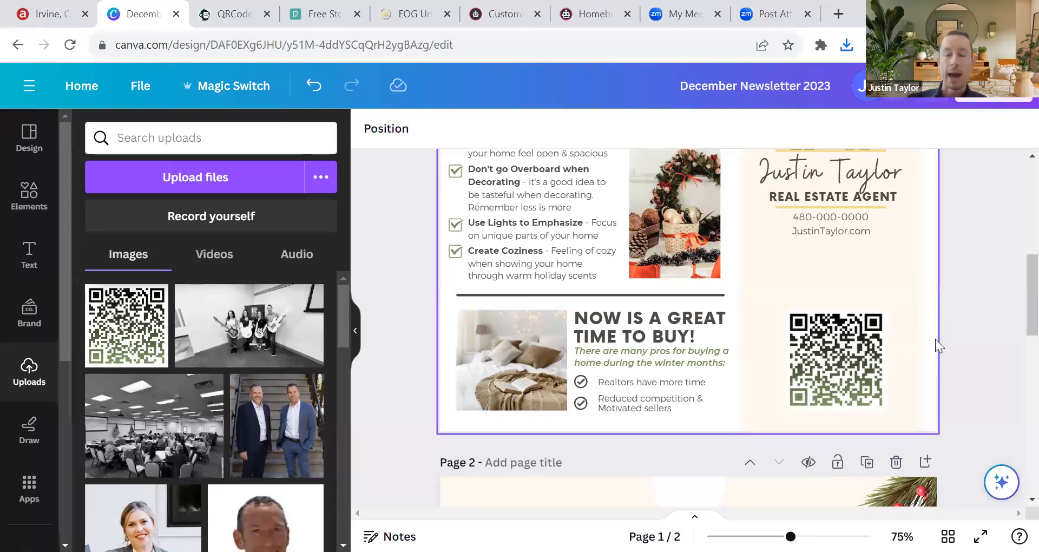
left_click(842, 345)
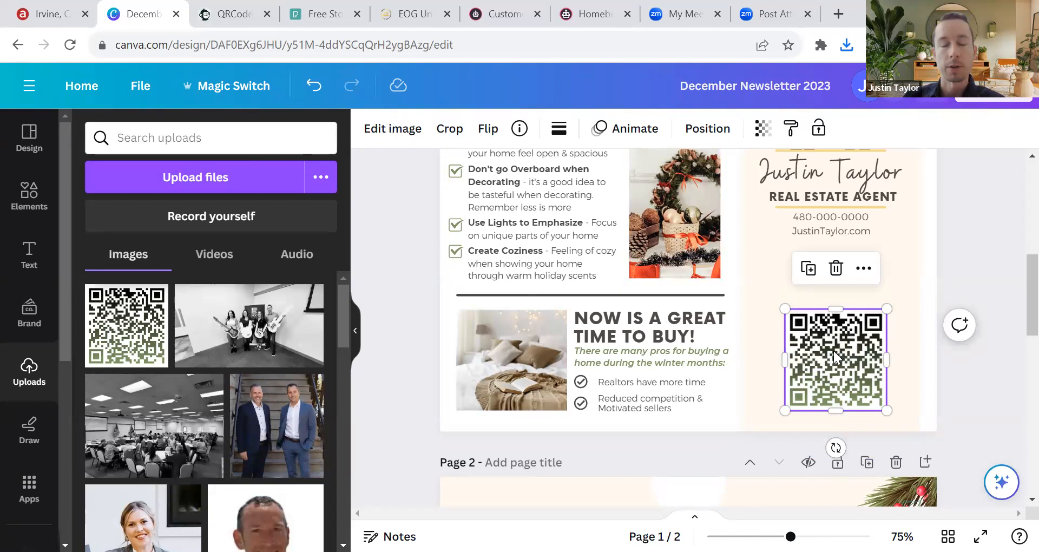
Step: Apply the Drop shadow effect to the QR code, found by searching 'shadow' in Edit image
left_click(387, 131)
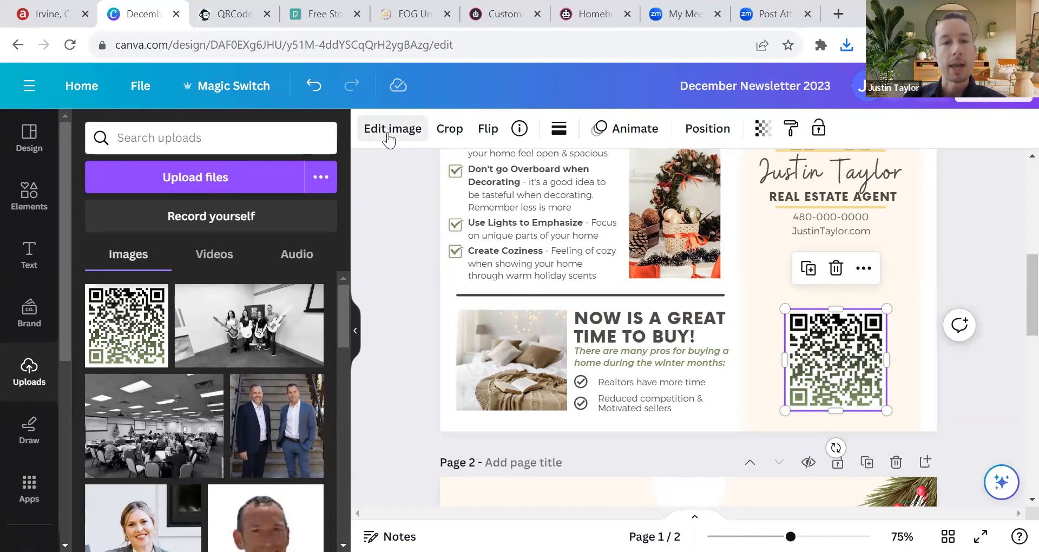
scroll(216, 300, "down", 5)
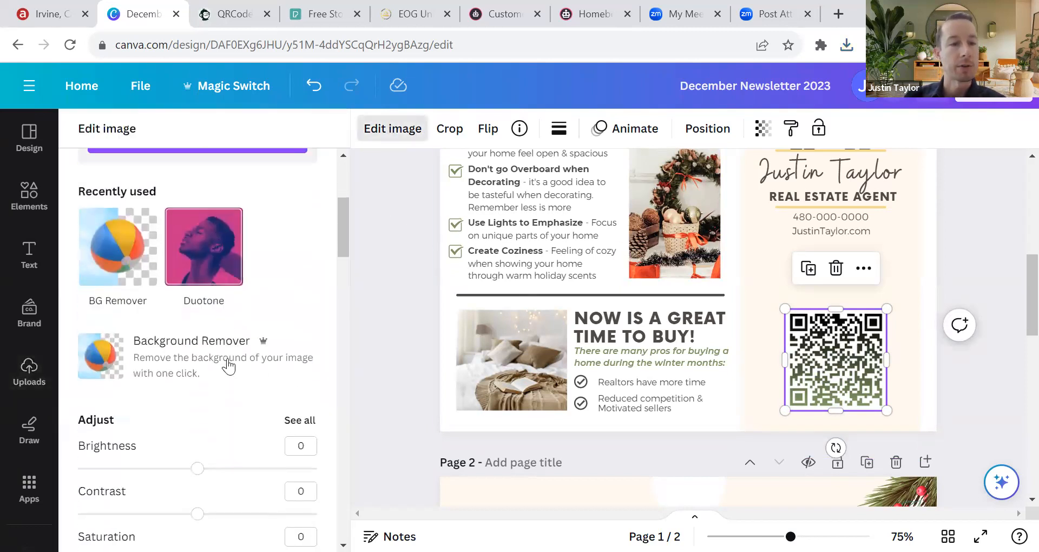
scroll(225, 274, "down", 6)
scroll(204, 314, "down", 4)
scroll(160, 274, "up", 4)
scroll(142, 248, "down", 3)
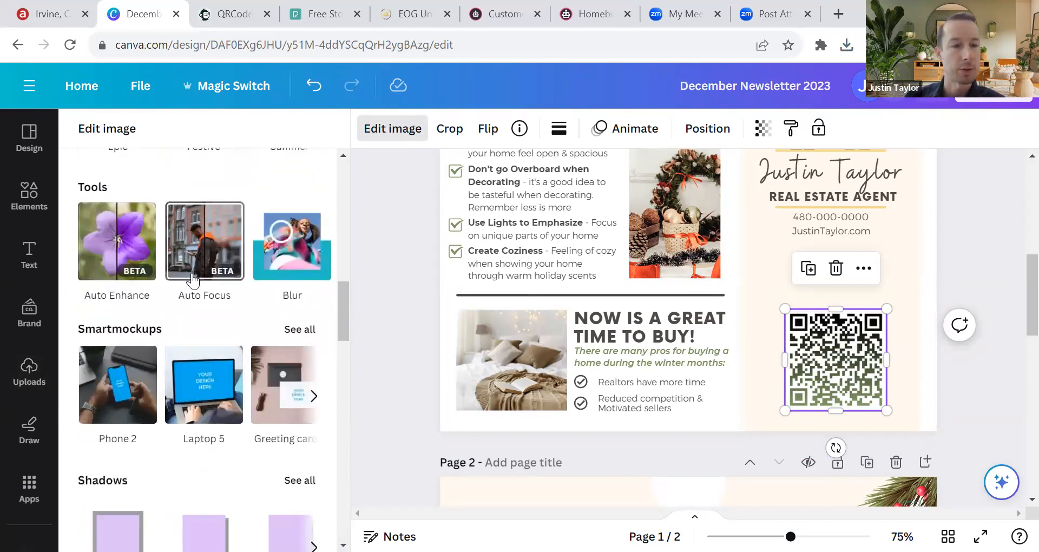
scroll(220, 328, "down", 5)
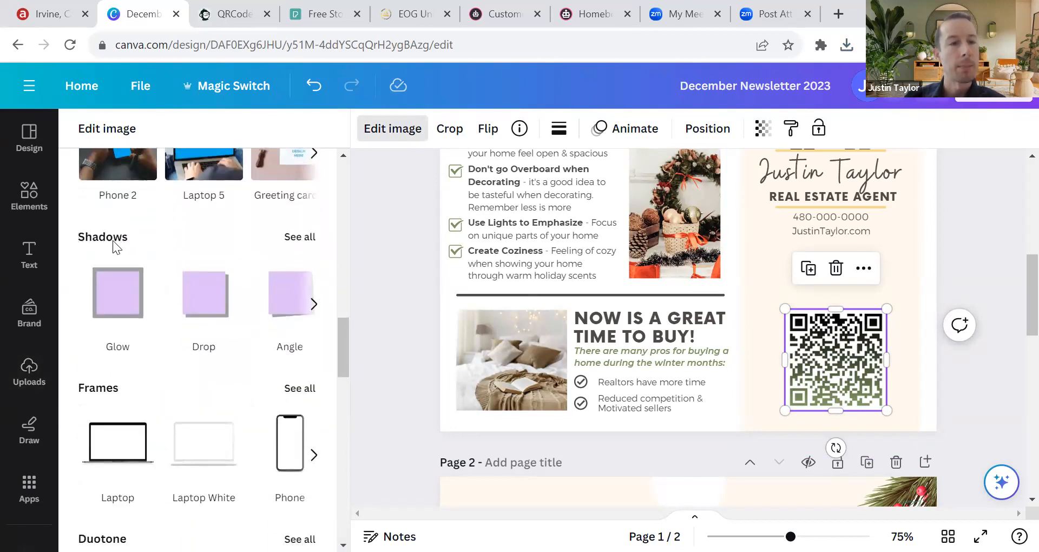
scroll(219, 261, "up", 15)
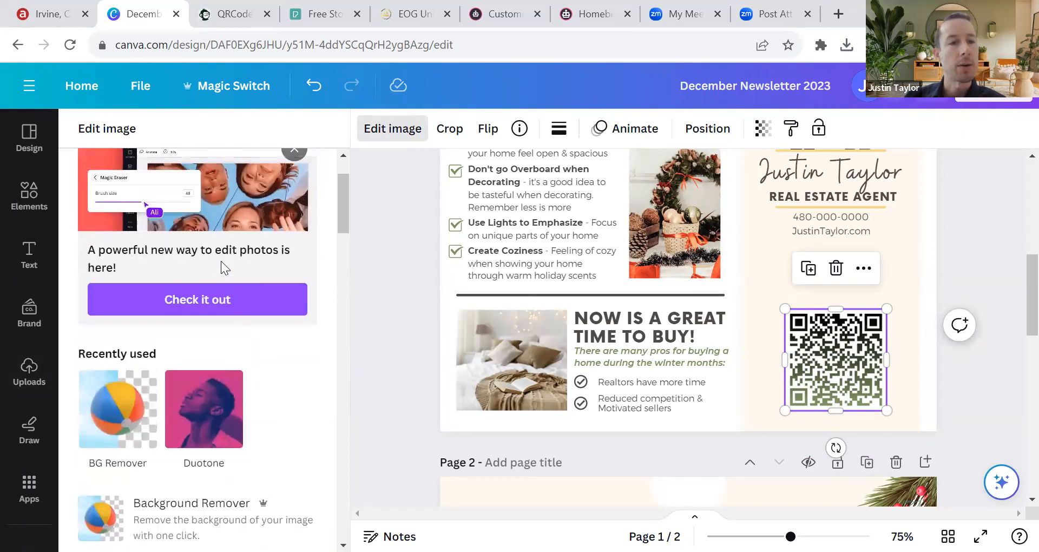
left_click(178, 174)
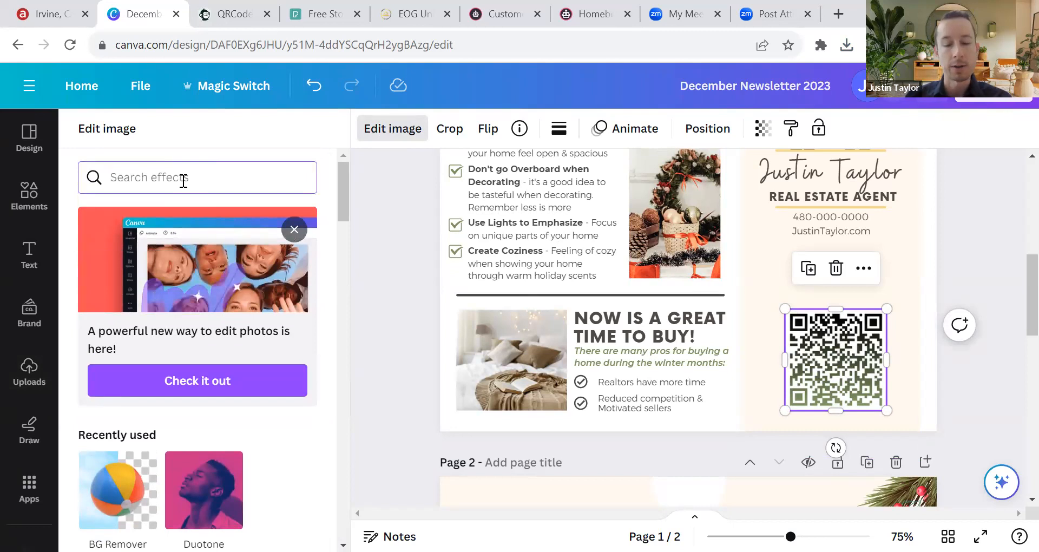
type("shadow")
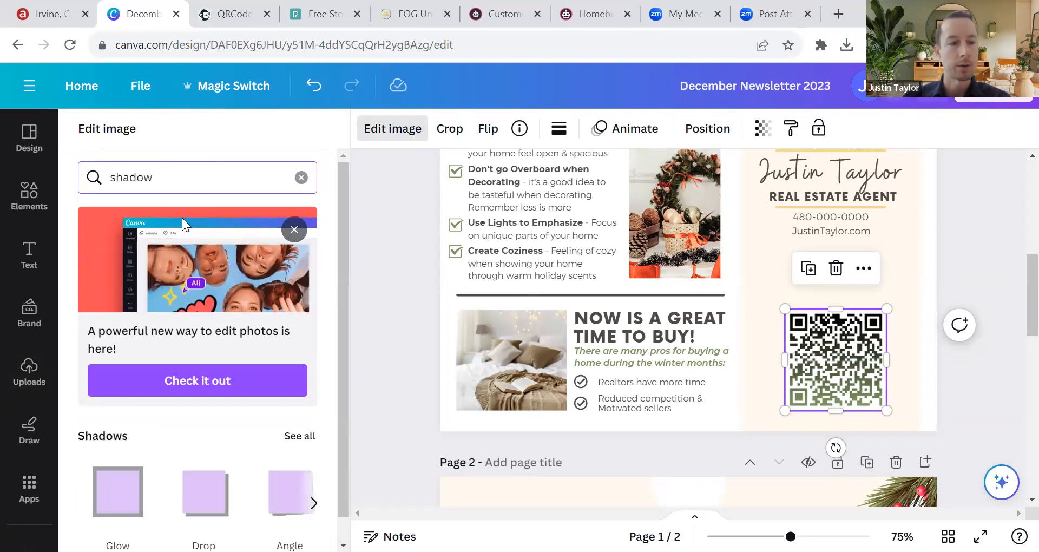
scroll(114, 375, "down", 1)
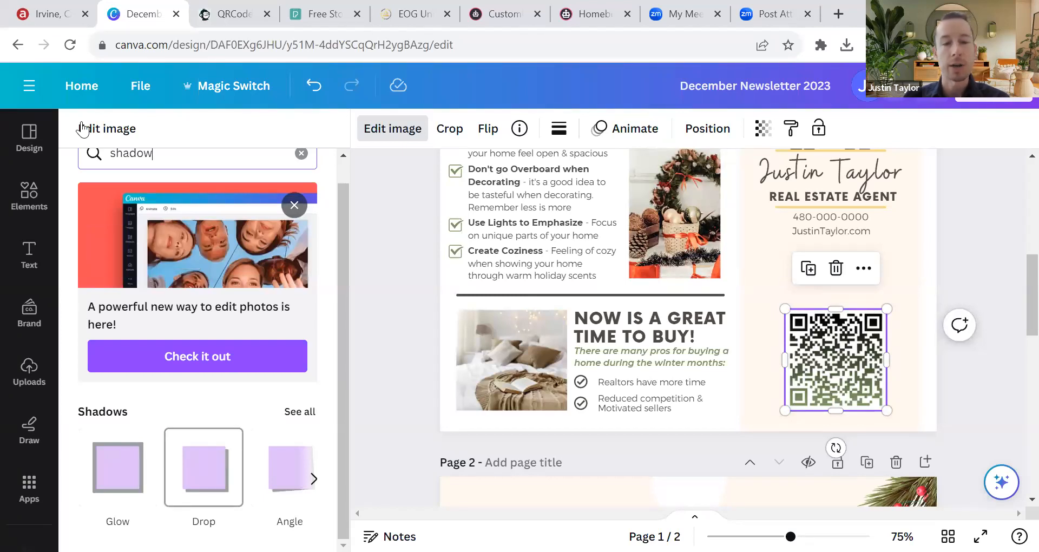
left_click(208, 480)
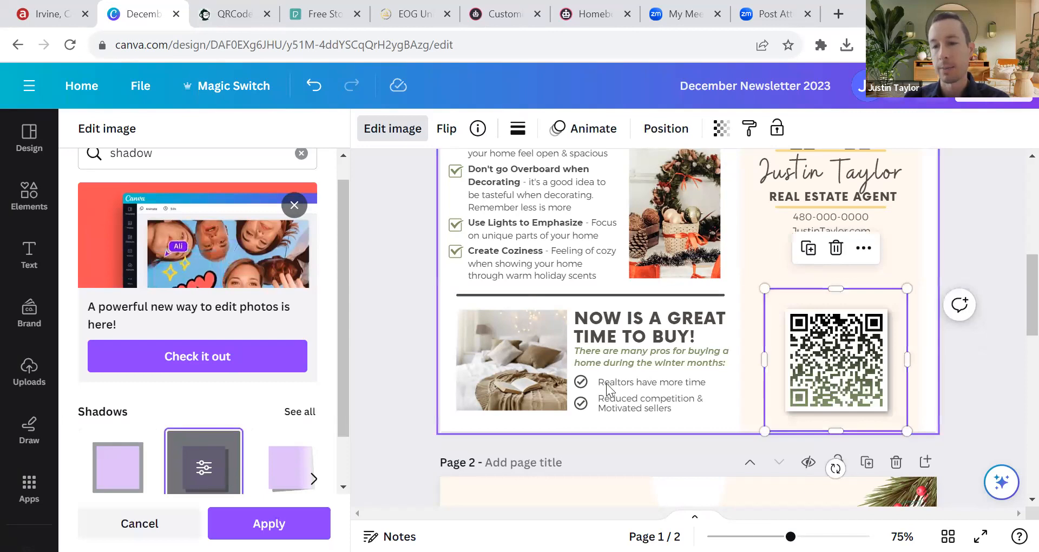
left_click(966, 341)
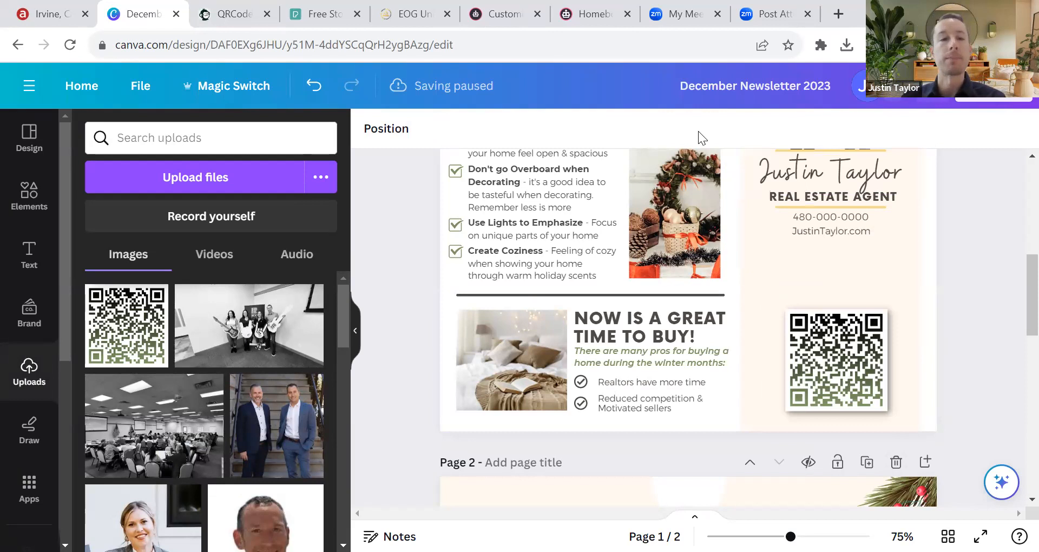
Step: Hide the Uploads panel and bring up the Text options in the sidebar
left_click(355, 331)
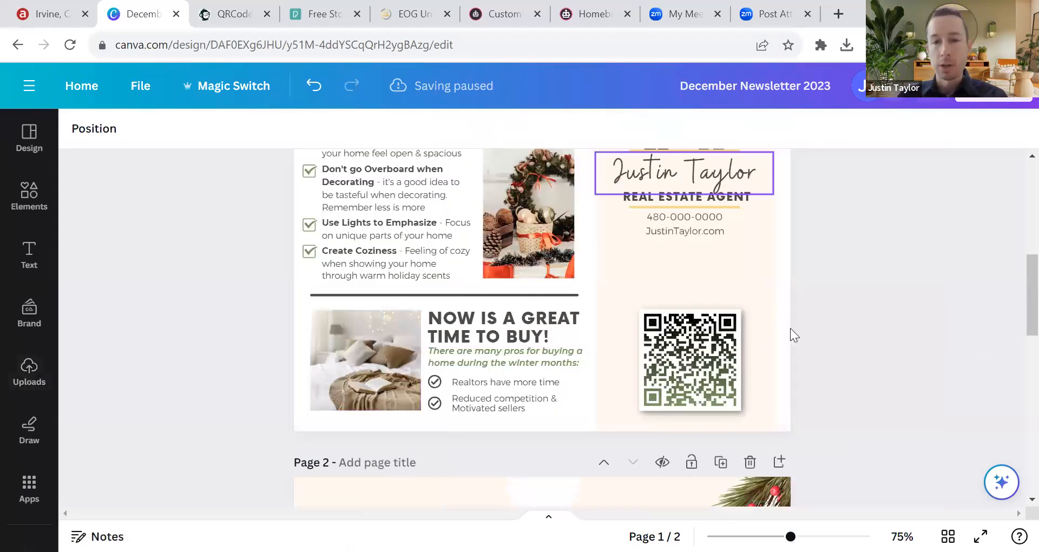
scroll(790, 328, "up", 2)
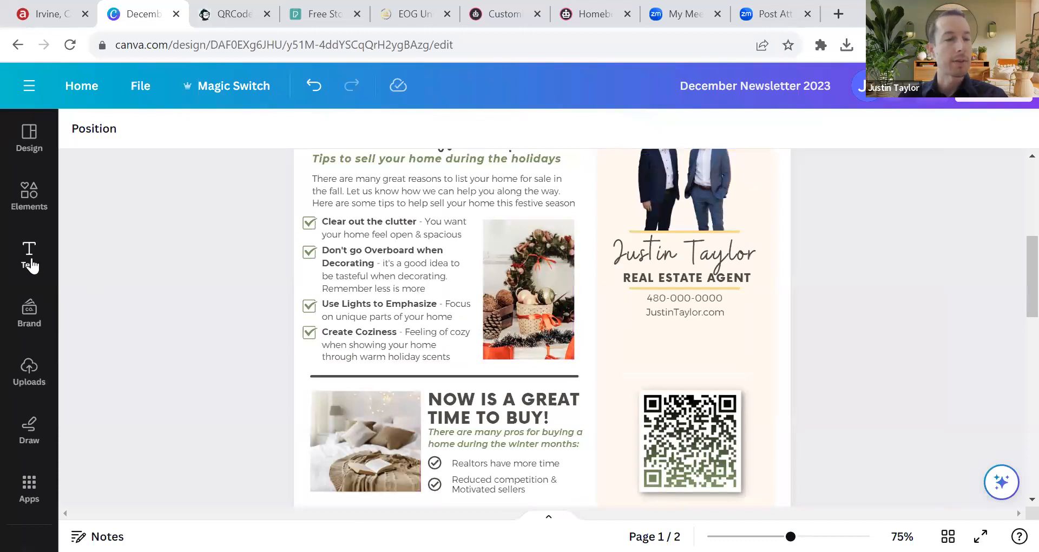
left_click(34, 266)
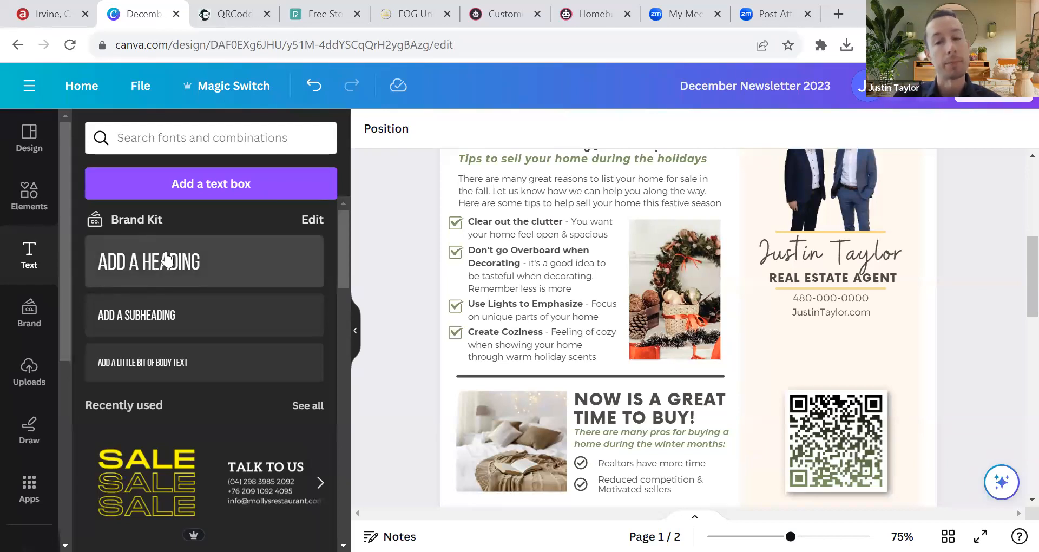
Step: Add a heading below the contact details, then remove it again
left_click(181, 263)
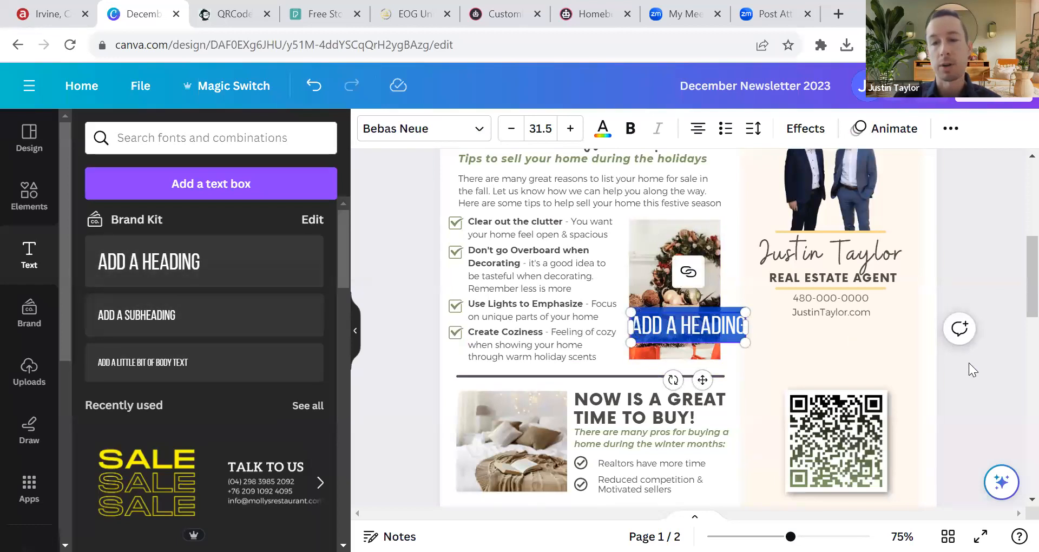
left_click_drag(696, 328, 840, 364)
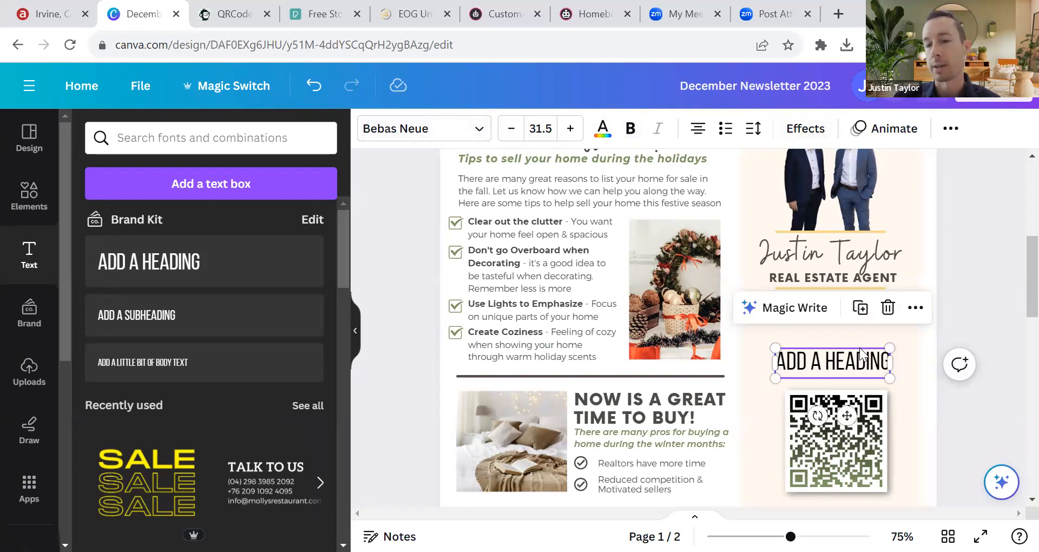
left_click(887, 307)
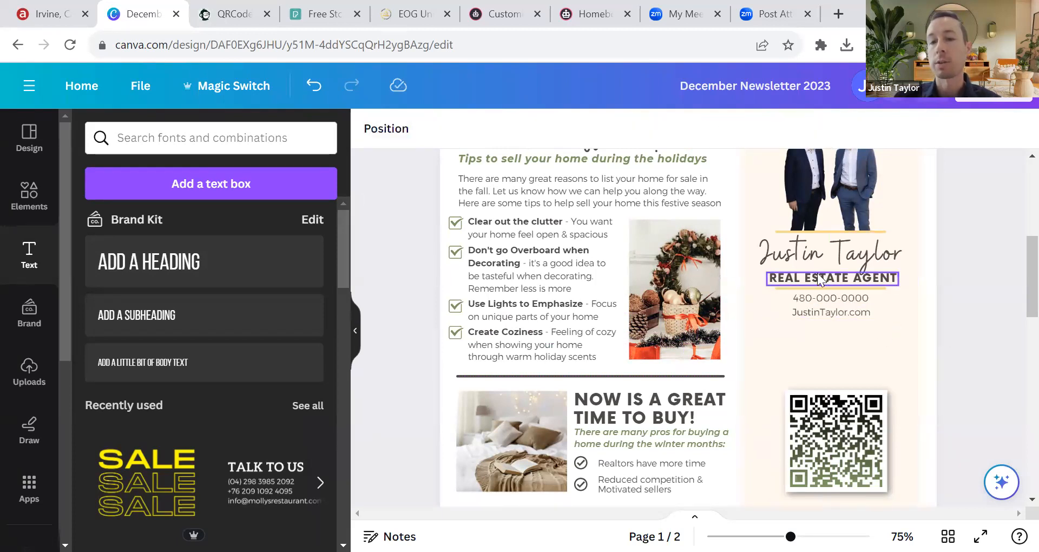
scroll(514, 284, "up", 3)
scroll(655, 307, "down", 3)
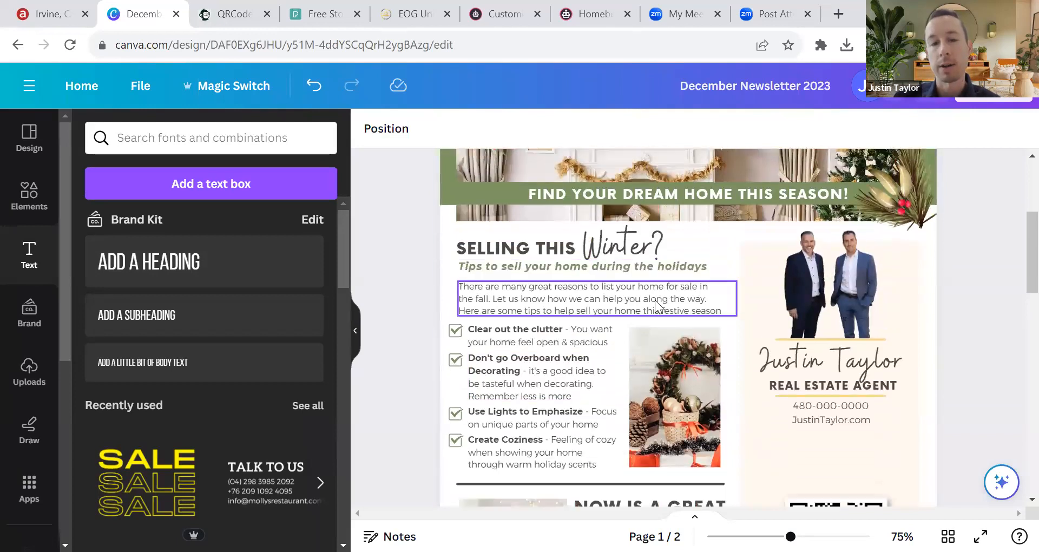
scroll(877, 334, "down", 2)
Step: Duplicate the REAL ESTATE AGENT text and move the copy below the contact details
left_click(823, 195)
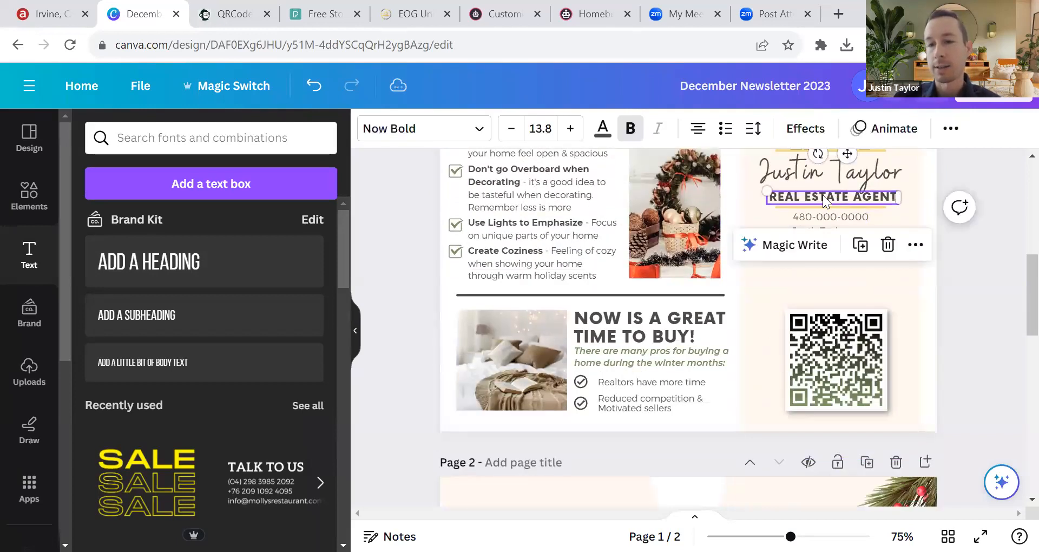
key("ctrl+d")
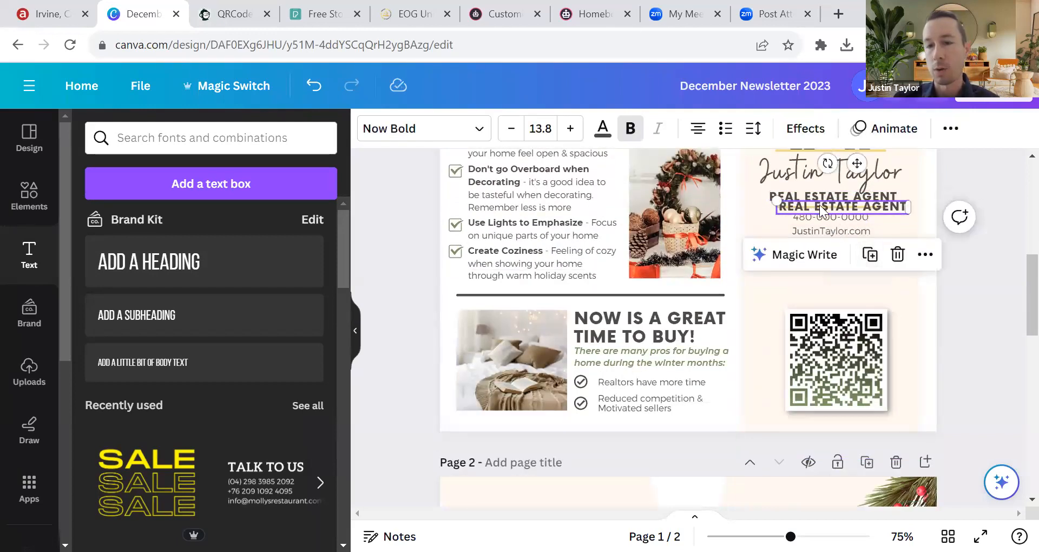
left_click_drag(819, 205, 797, 281)
Step: Retype the copy as 'SCAN TO SEE YOUR HOME VALUE!' and position it above the QR code
double_click(799, 282)
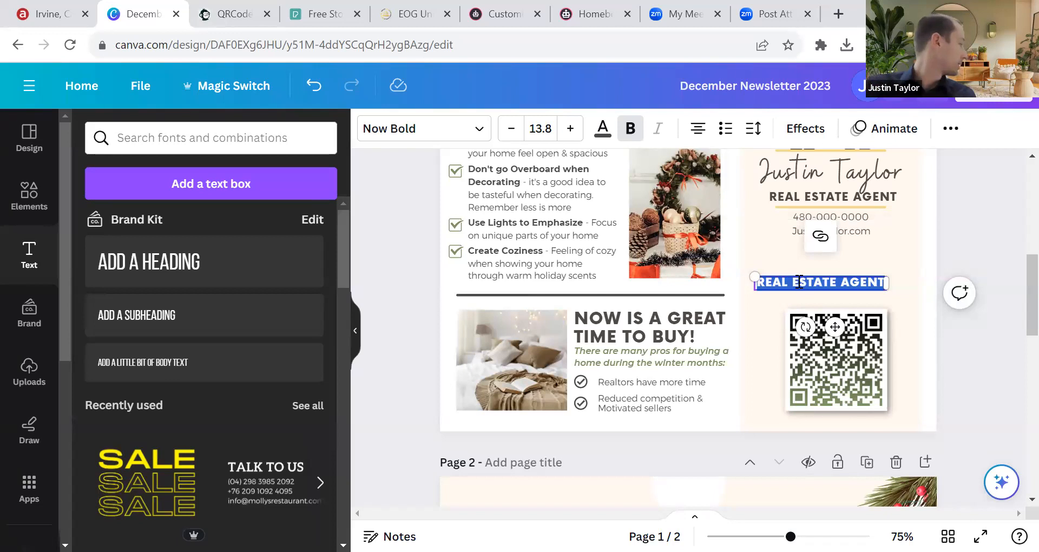
type("S")
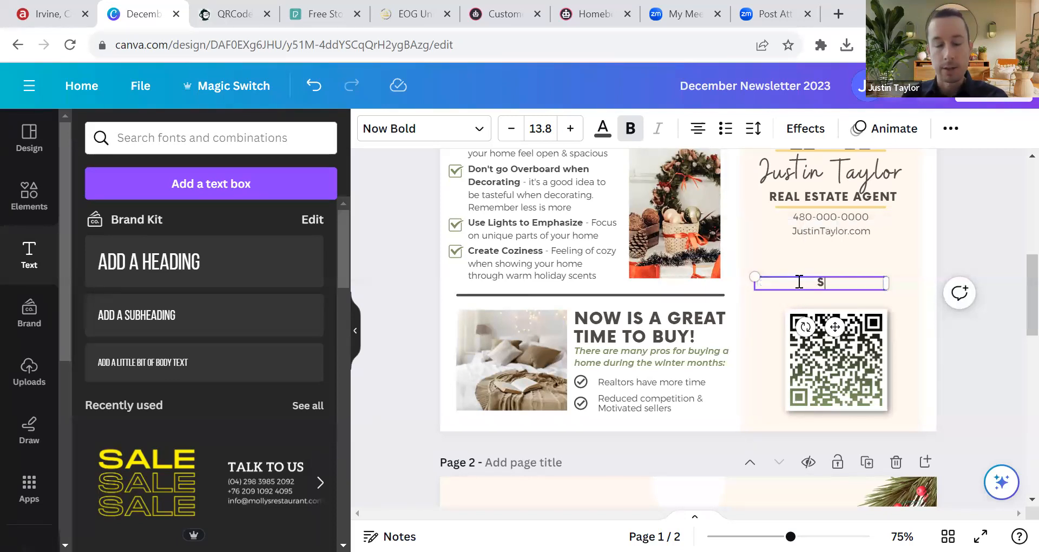
type("CAN TO SEE YOUR OM")
key("BackSpace")
type("HOME VALUE TODA")
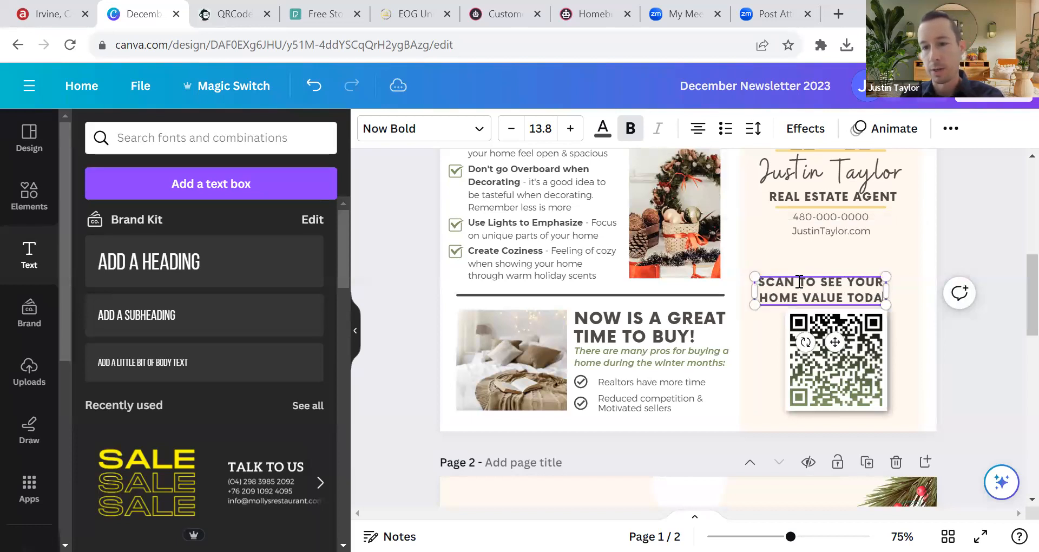
type("Y!")
key("BackSpace")
key("BackSpace")
key("BackSpace")
key("BackSpace")
key("BackSpace")
key("BackSpace")
key("BackSpace")
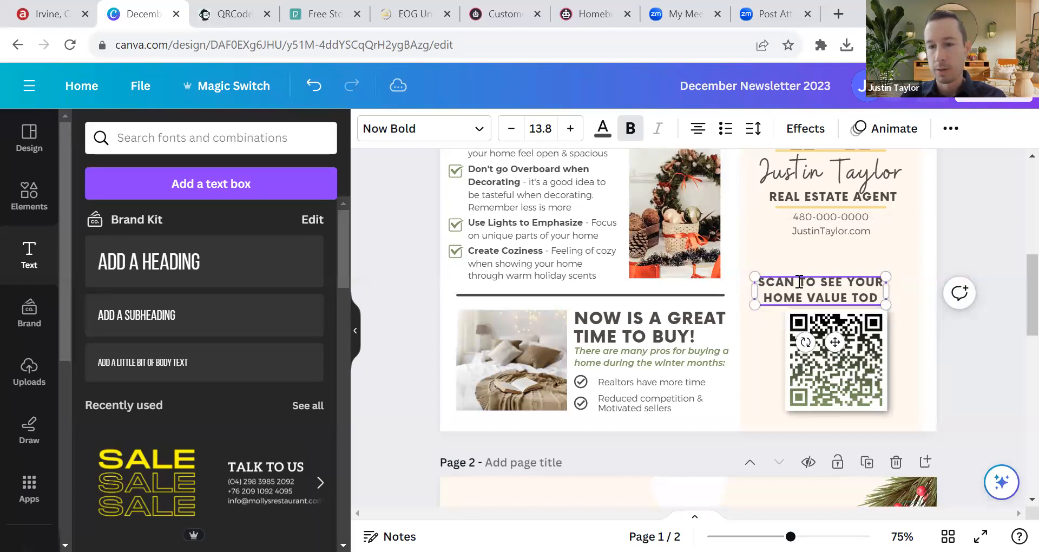
type("!")
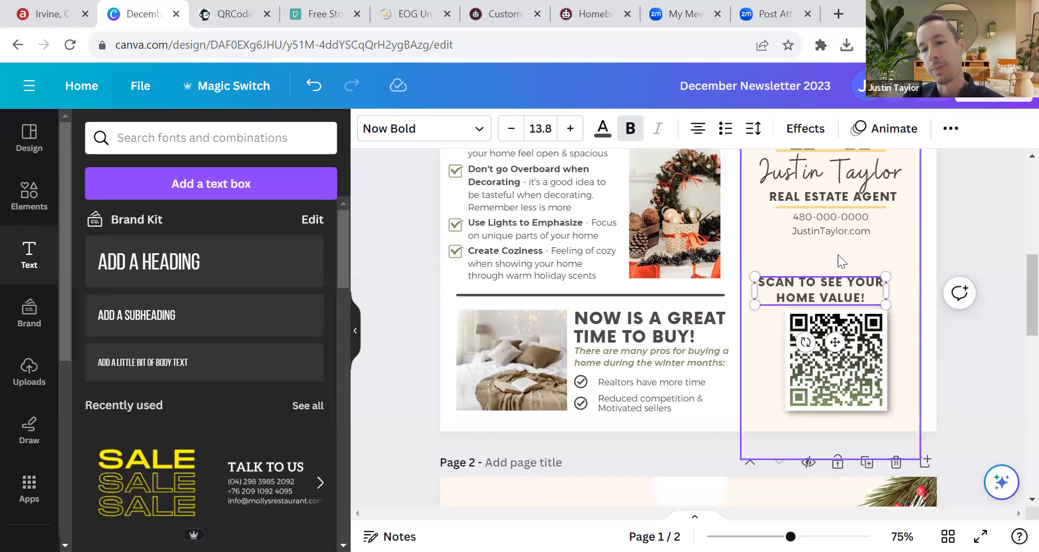
left_click(951, 315)
mouse_move(801, 290)
left_mouse_down()
mouse_move(811, 274)
mouse_move(813, 285)
left_mouse_up()
left_click(984, 348)
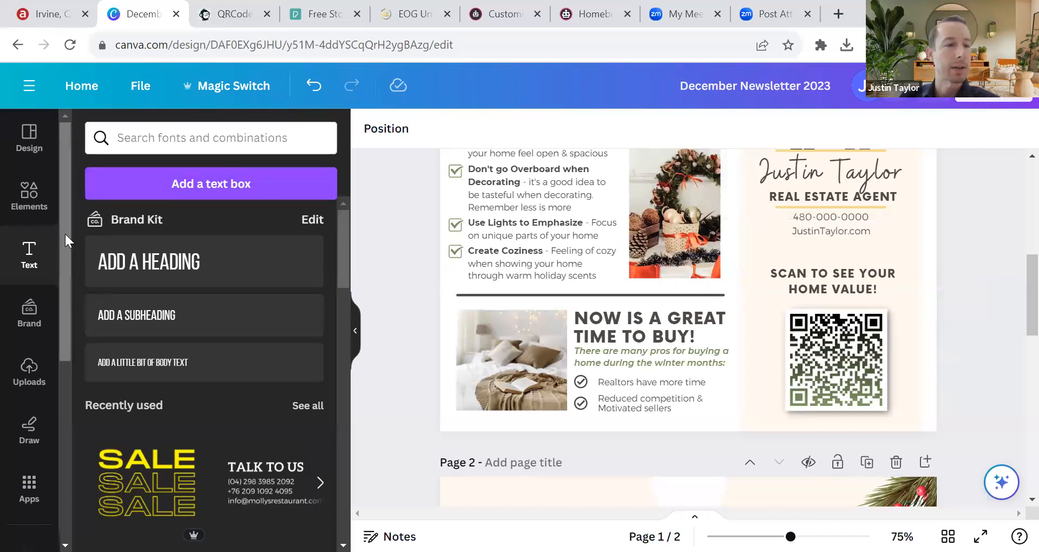
Step: Reopen the earlier 'arrow' element search and show all arrow graphics
left_click(26, 206)
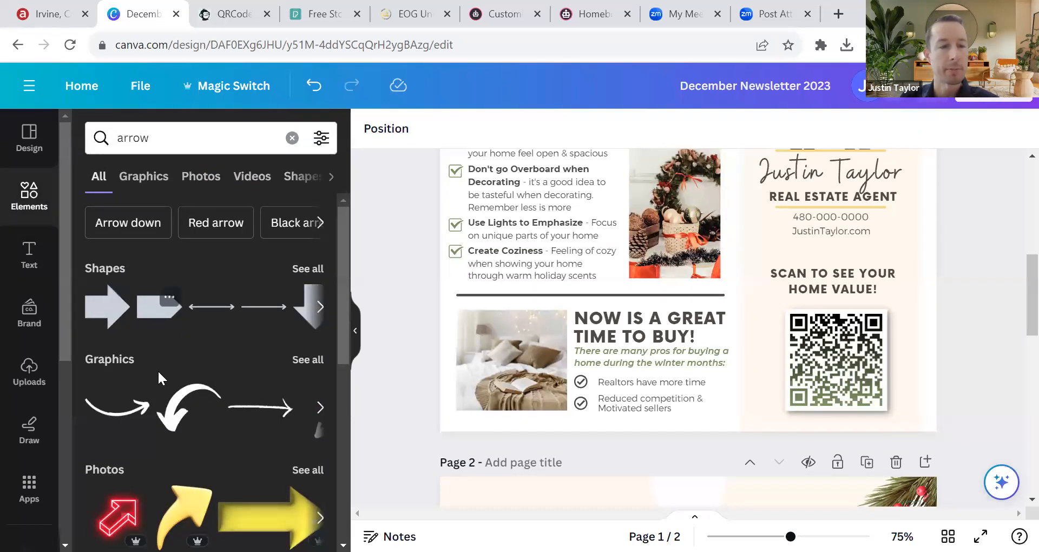
left_click(306, 359)
scroll(260, 347, "down", 2)
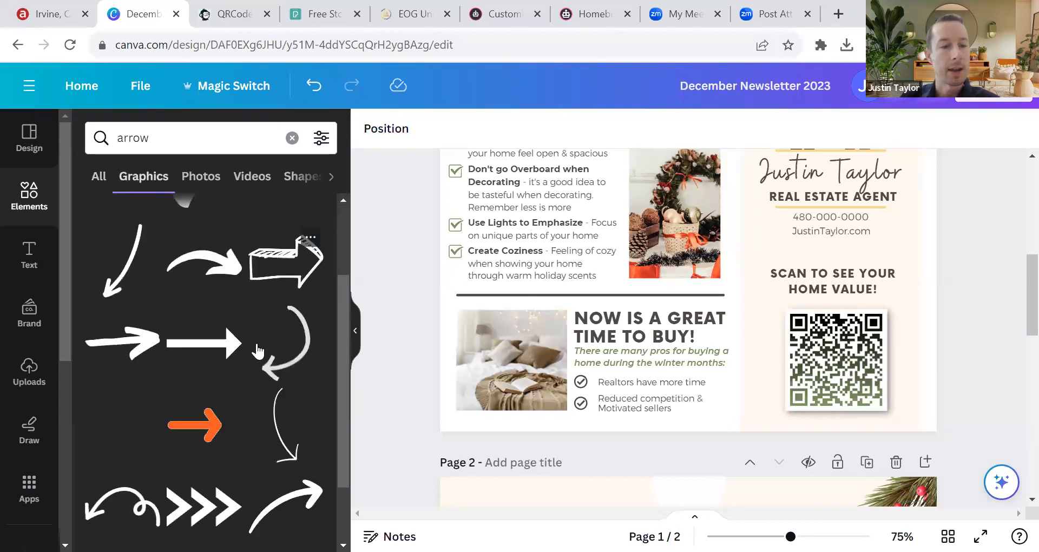
scroll(258, 350, "down", 2)
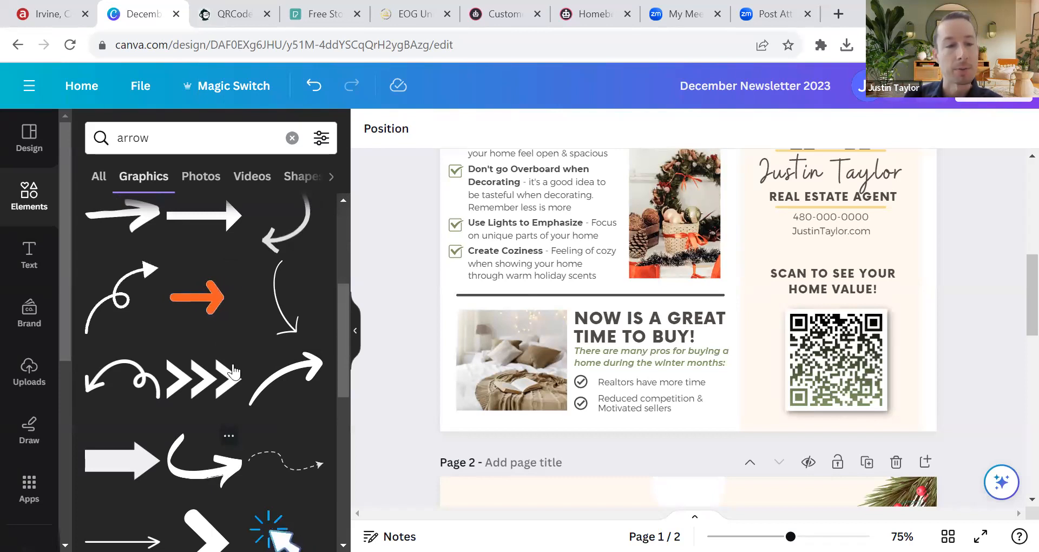
scroll(233, 372, "up", 4)
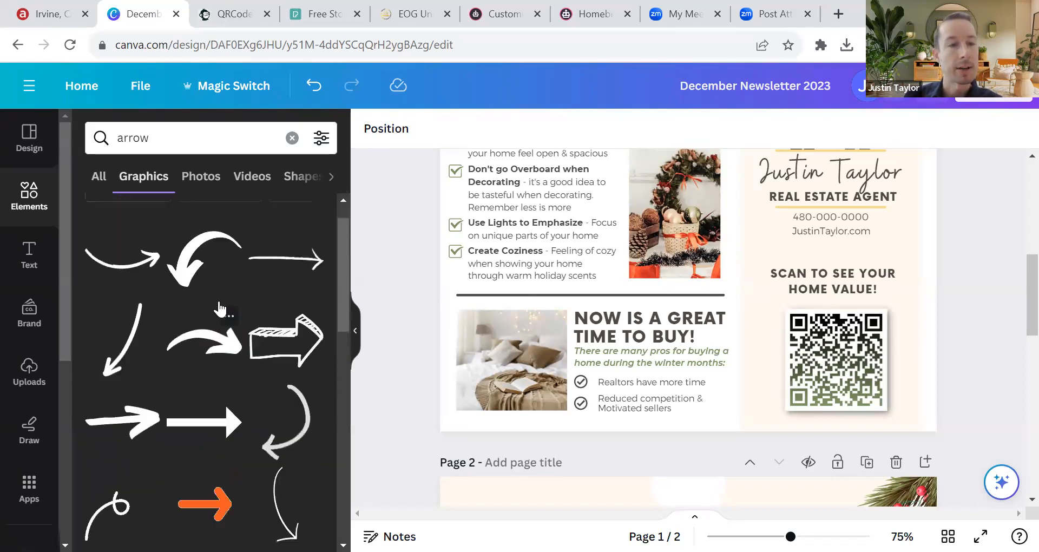
scroll(219, 308, "up", 2)
Step: Add the curly arrow graphic and drag it over the QR code on page 1
left_click(204, 292)
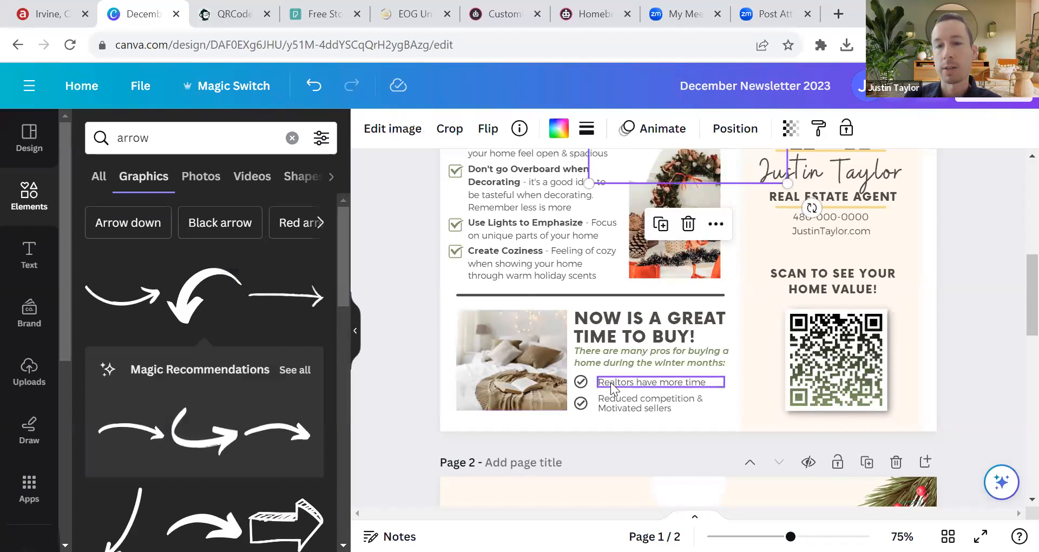
scroll(612, 389, "up", 5)
scroll(728, 303, "down", 3)
left_click_drag(713, 185, 834, 280)
scroll(843, 356, "down", 2)
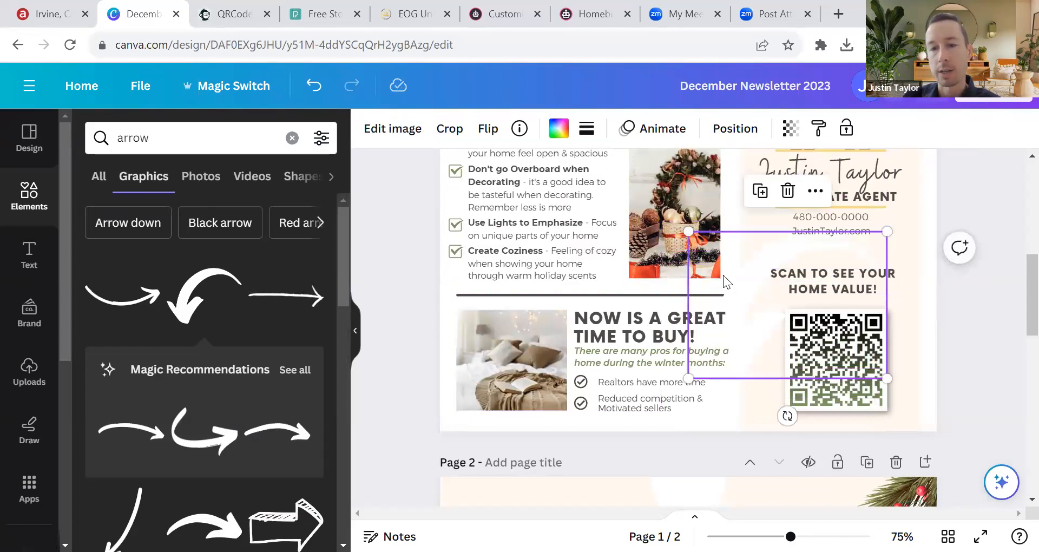
Step: Recolour the arrow the document's green, shrink it, and rotate it to about -53° above the QR code
left_click(559, 128)
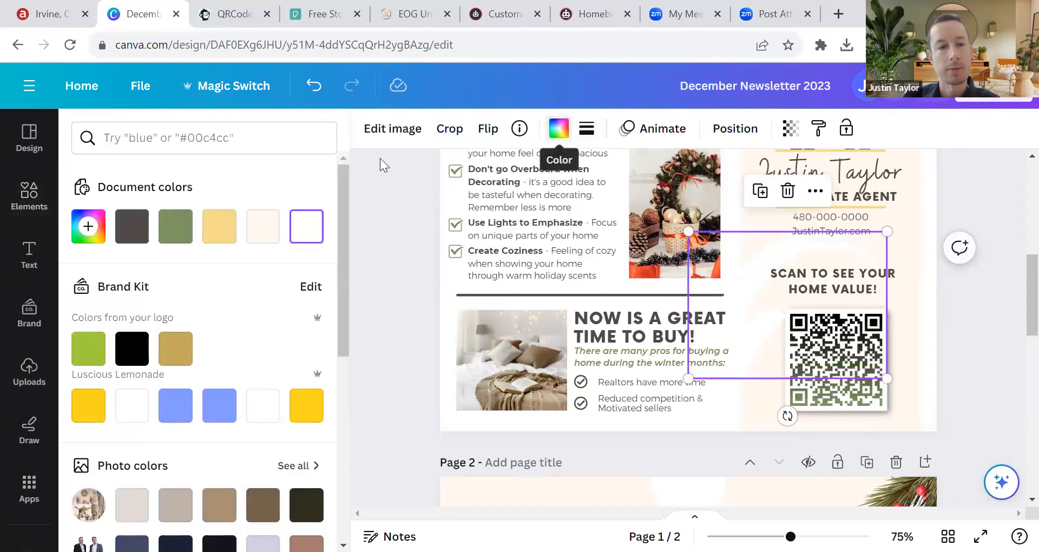
left_click(175, 227)
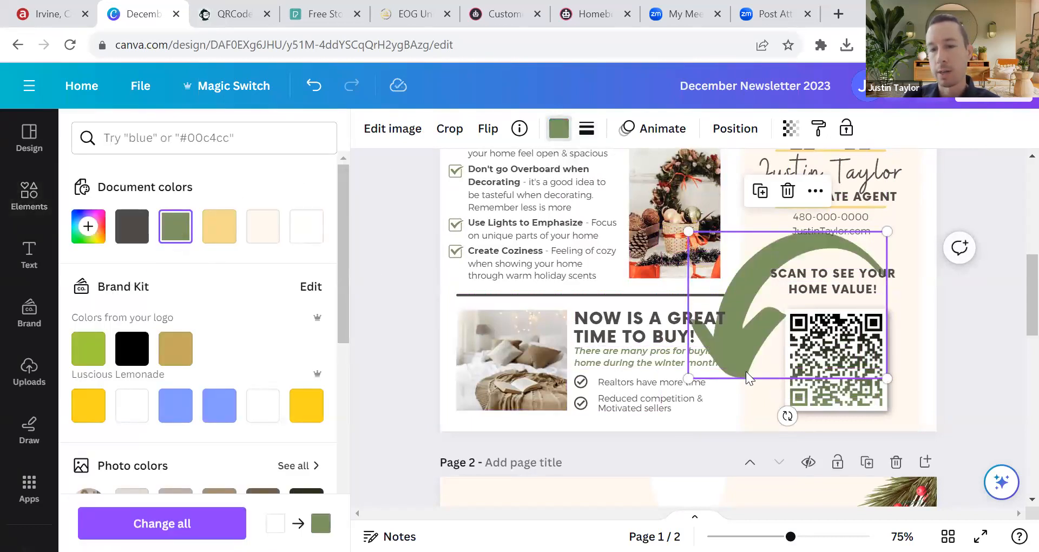
left_click_drag(887, 231, 834, 284)
left_click_drag(739, 339, 776, 307)
mouse_move(794, 382)
left_mouse_down()
mouse_move(860, 370)
mouse_move(864, 342)
mouse_move(861, 358)
mouse_move(828, 373)
mouse_move(774, 378)
mouse_move(791, 374)
left_mouse_up()
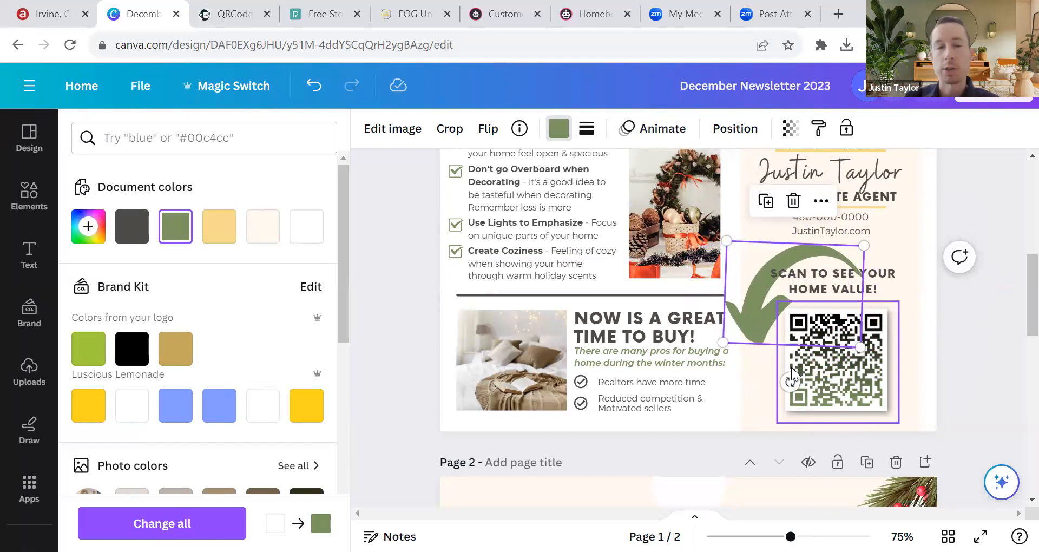
Step: Rotate the arrow about 55° counter-clockwise and shrink it to about 1.1 x 0.8 beside the QR code
left_click(487, 128)
left_click(500, 174)
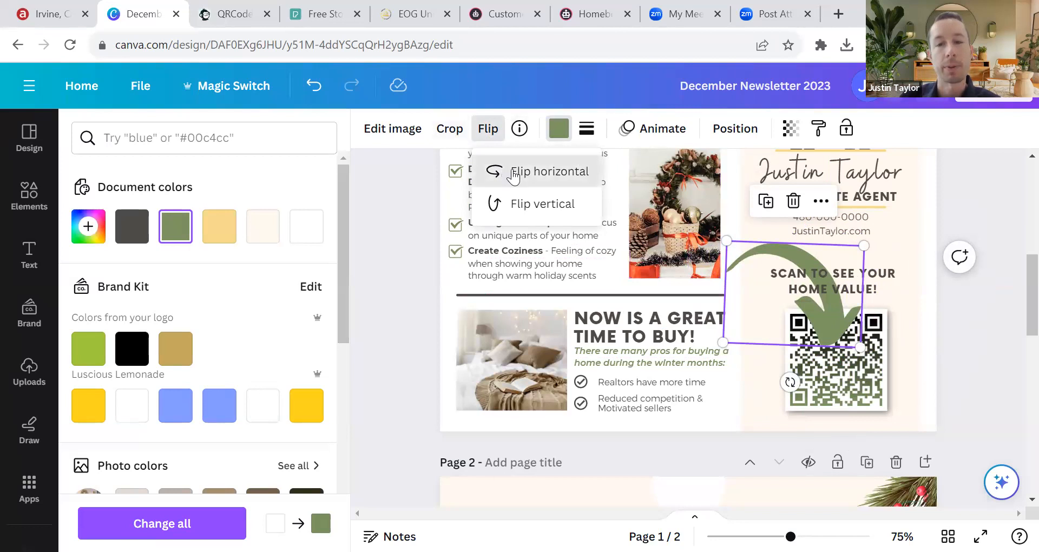
left_click(541, 171)
left_click_drag(790, 382, 865, 345)
left_click_drag(799, 340, 773, 356)
left_click_drag(764, 225, 771, 286)
left_click_drag(768, 381, 765, 356)
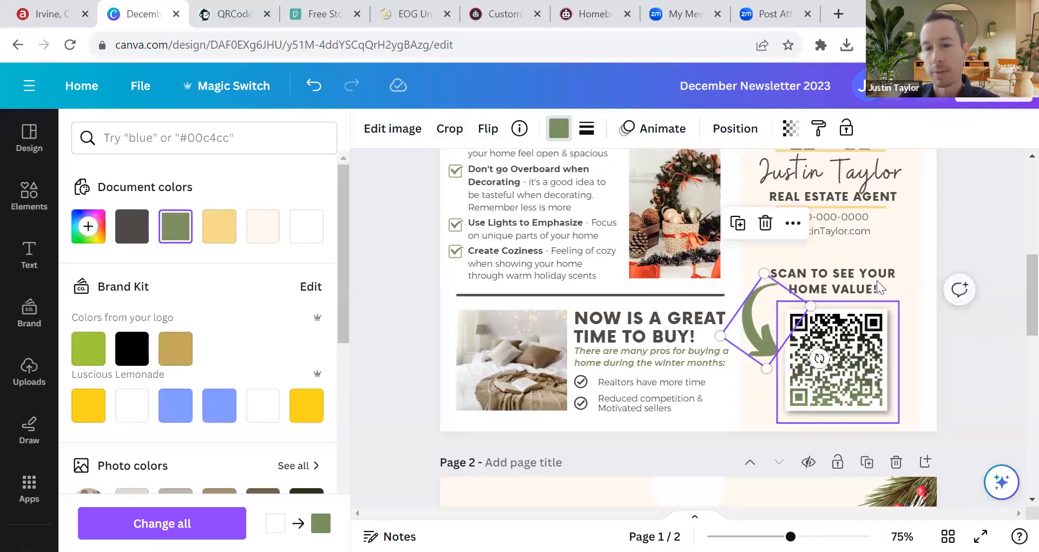
left_click(987, 224)
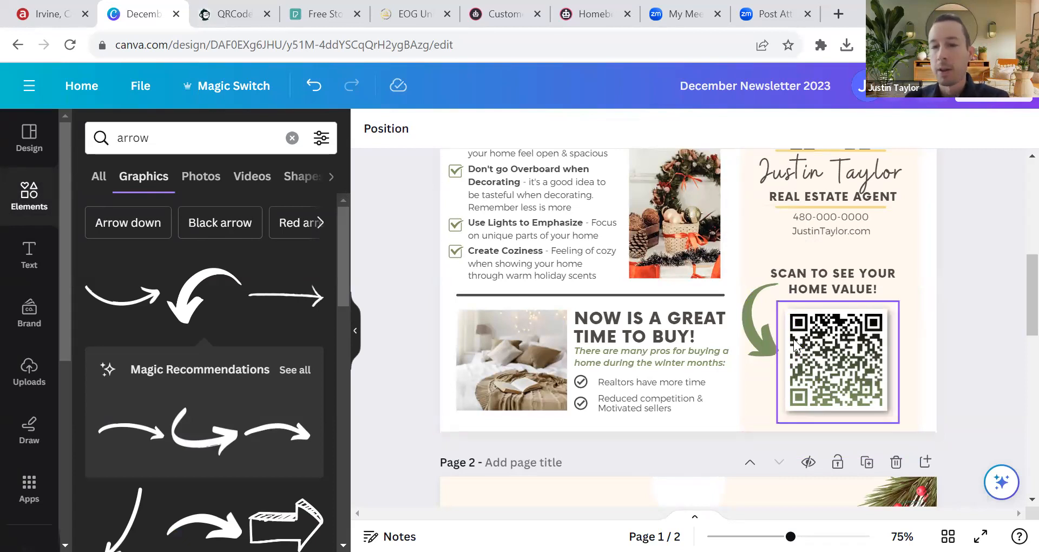
left_click(774, 324)
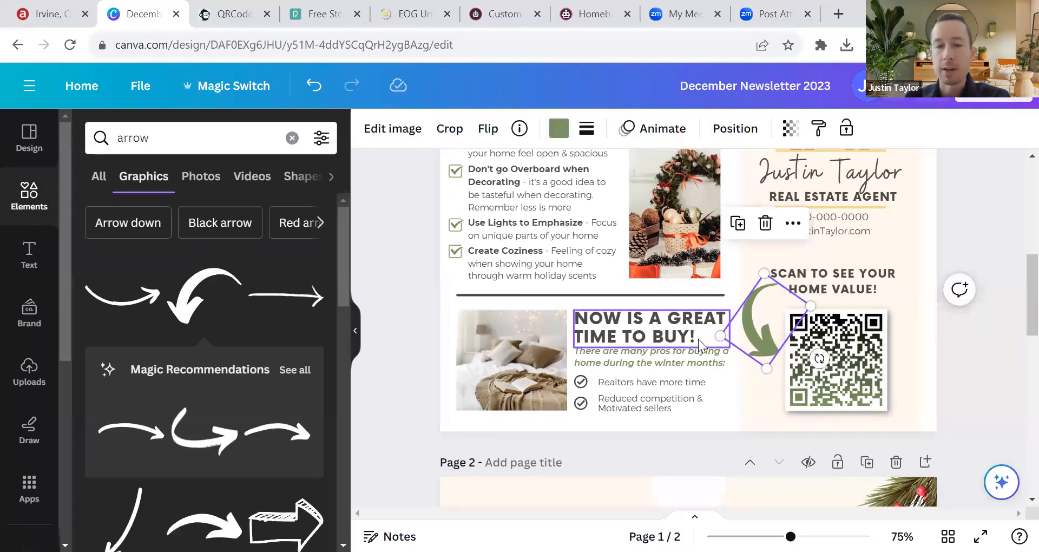
scroll(475, 321, "up", 6)
scroll(474, 321, "up", 2)
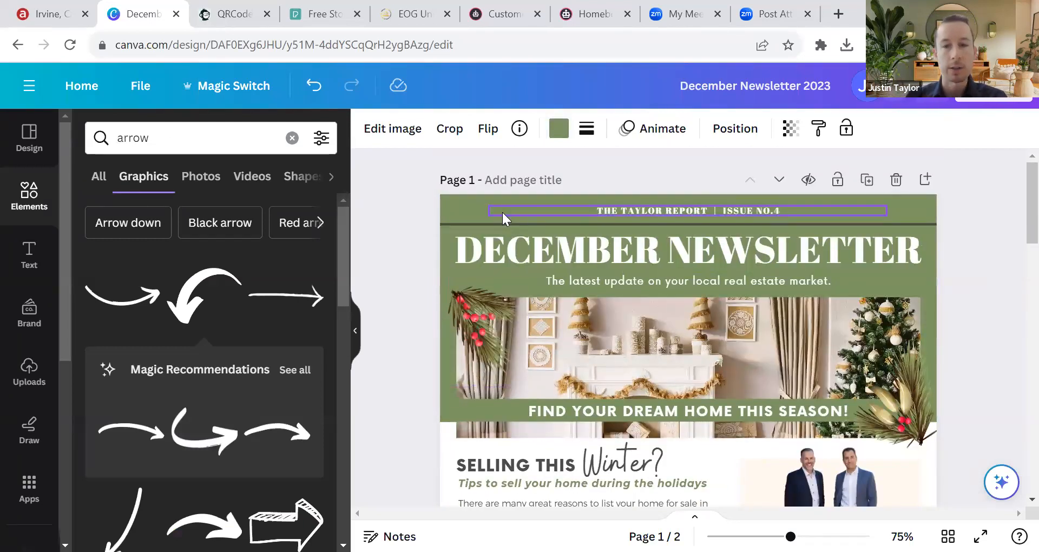
scroll(444, 295, "down", 7)
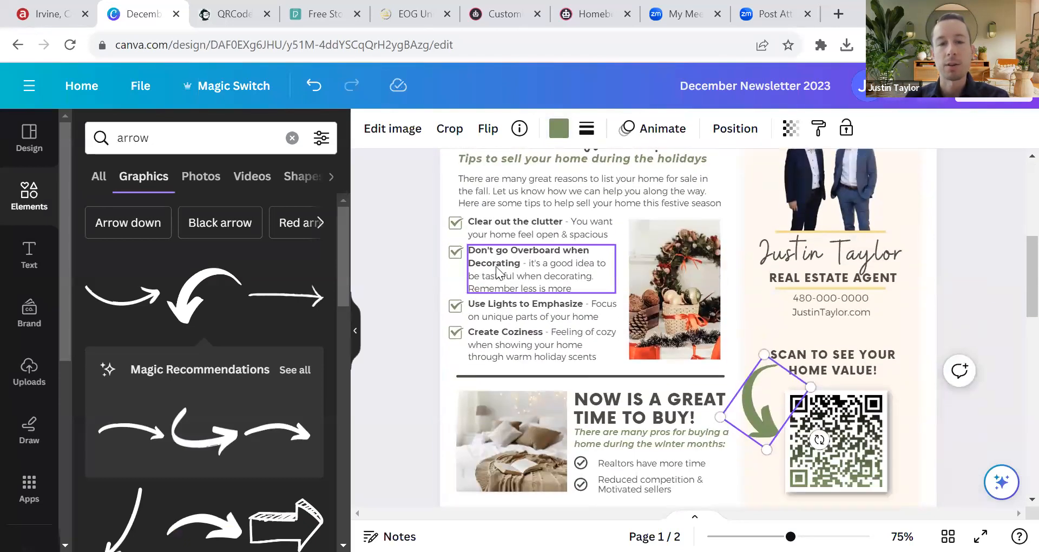
scroll(498, 270, "up", 2)
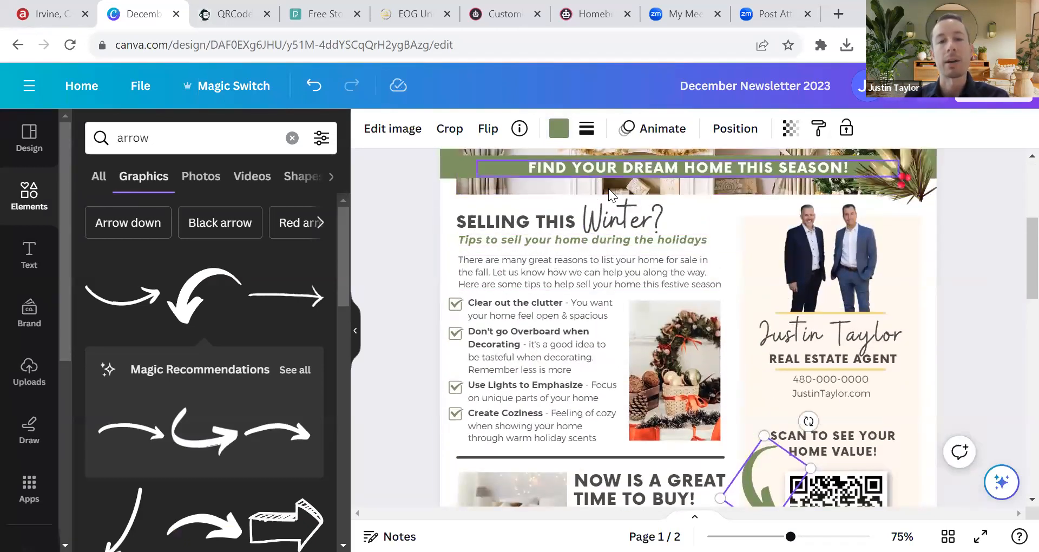
scroll(596, 287, "down", 2)
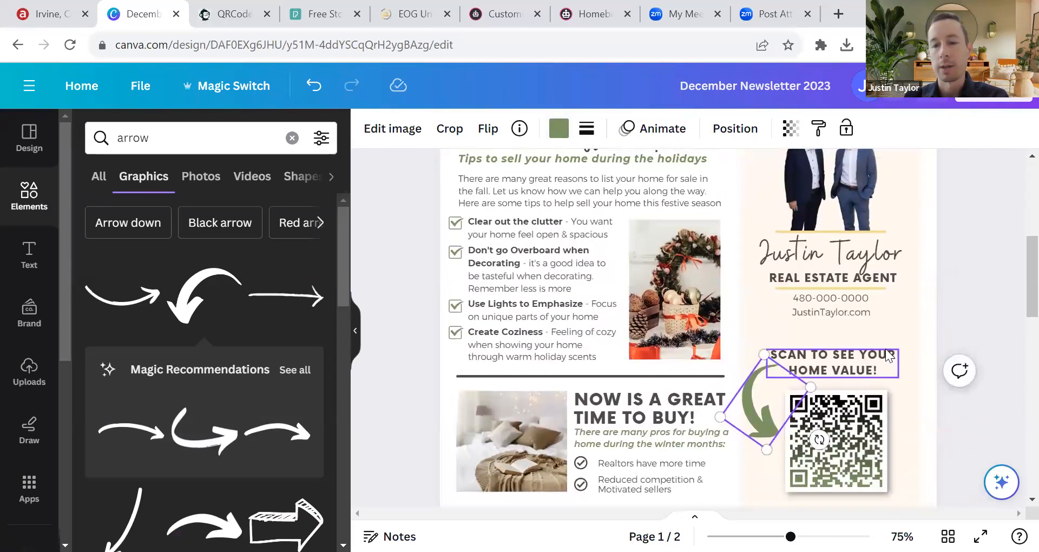
scroll(888, 357, "down", 2)
left_click(962, 233)
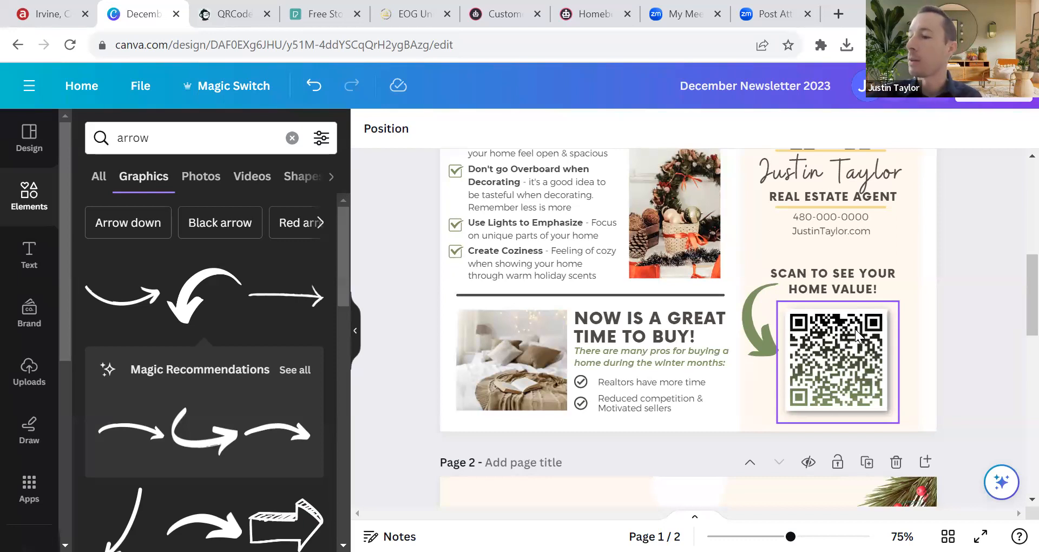
left_click(922, 247)
scroll(947, 283, "up", 4)
scroll(636, 335, "up", 3)
scroll(557, 377, "down", 3)
scroll(520, 345, "up", 5)
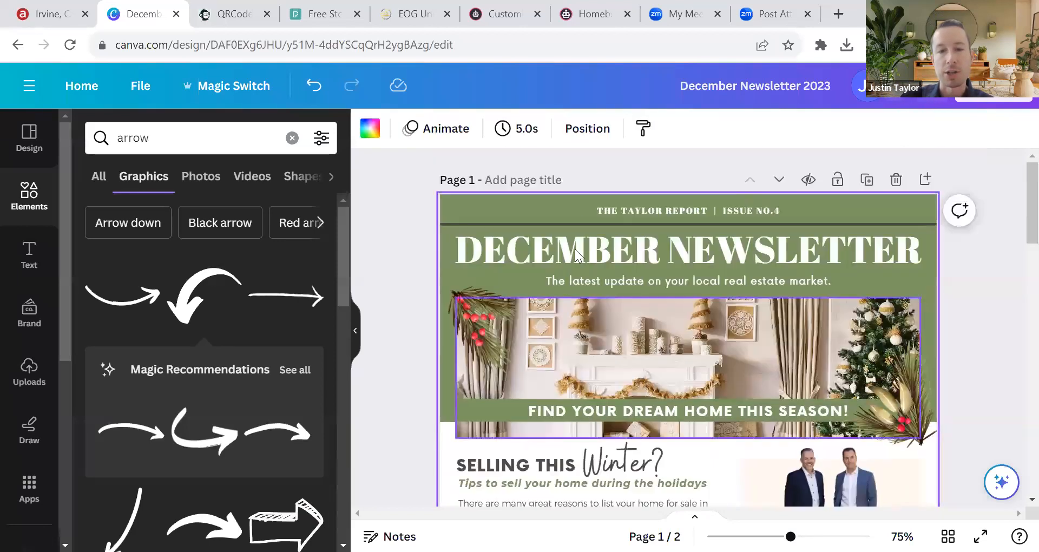
Step: Replace the DECEMBER NEWSLETTER title text with 'THE TAYLOR REPORT'
left_click(654, 208)
left_click(694, 241)
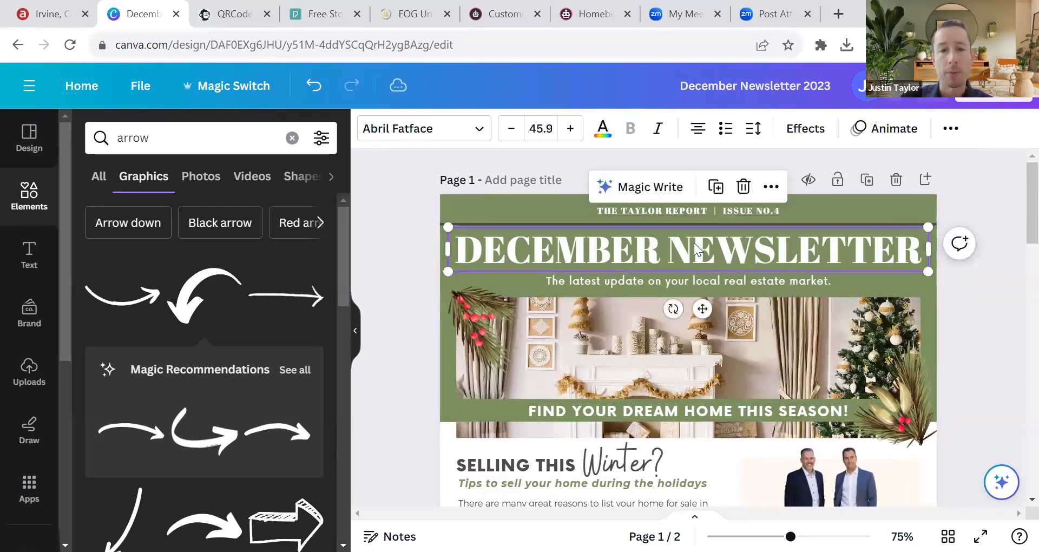
left_click(694, 242)
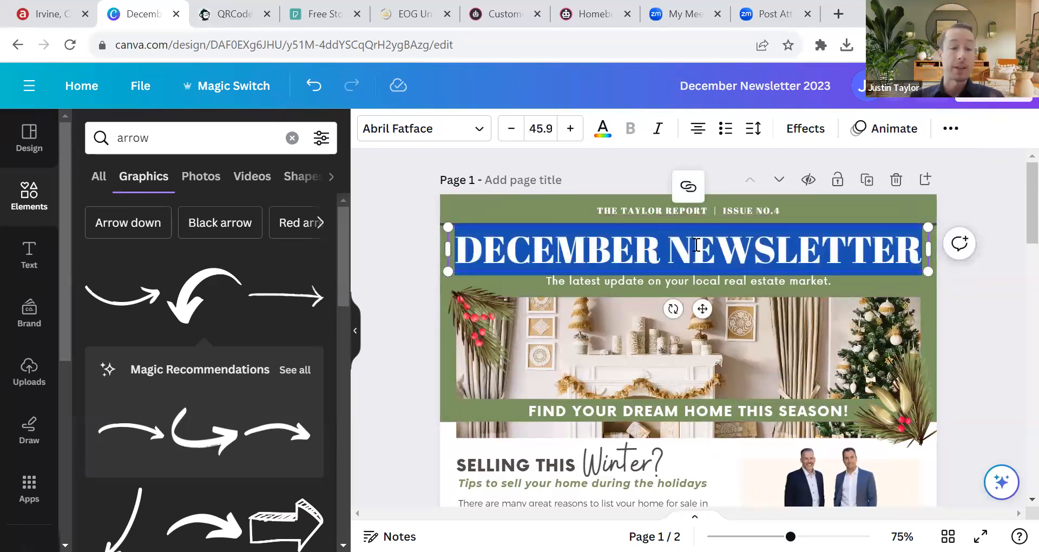
type("TJE")
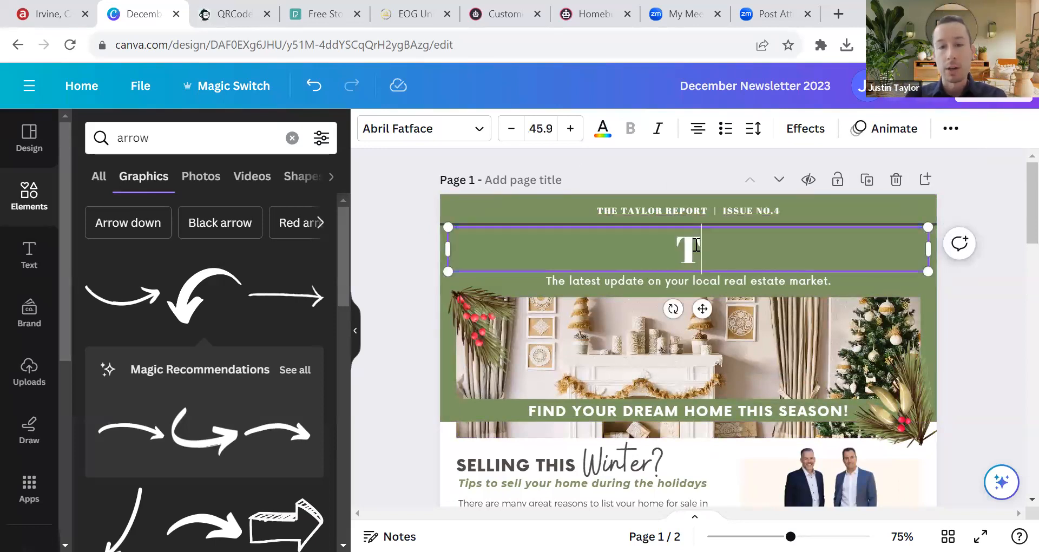
key("BackSpace")
key("BackSpace")
type("HE TAYLOR REPORT")
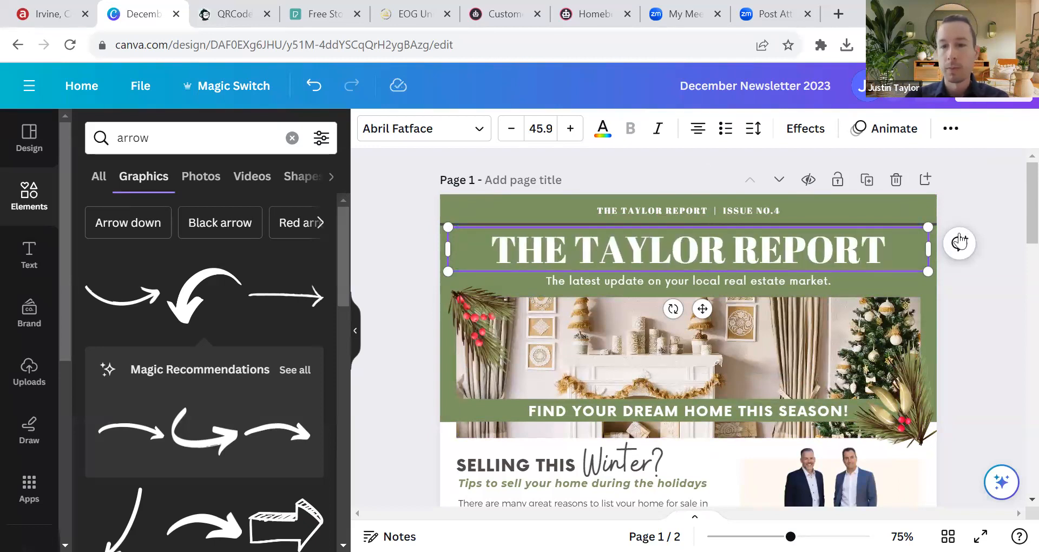
left_click(984, 209)
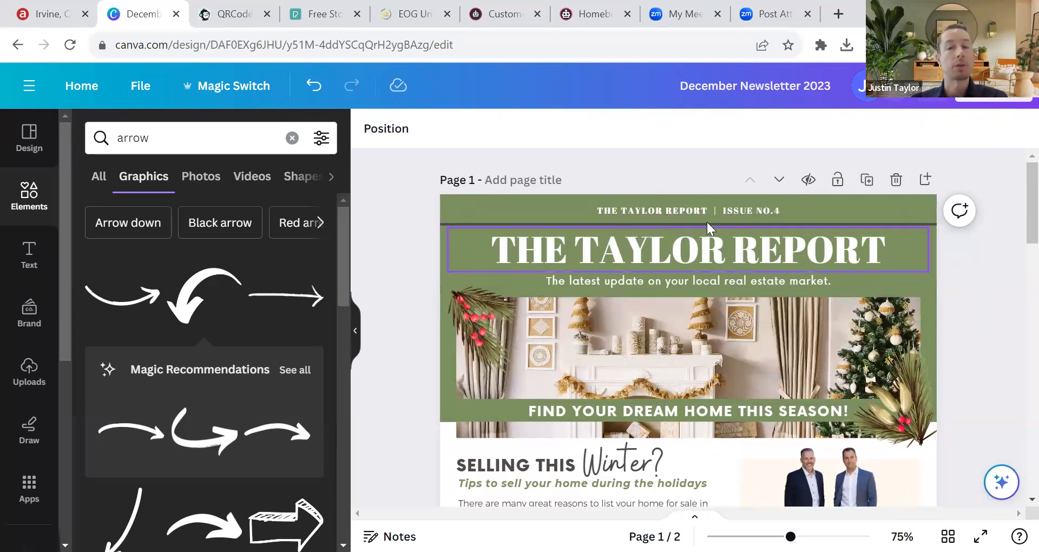
Step: Try white on the header's divider line, then undo it to keep the line dark
left_click(768, 212)
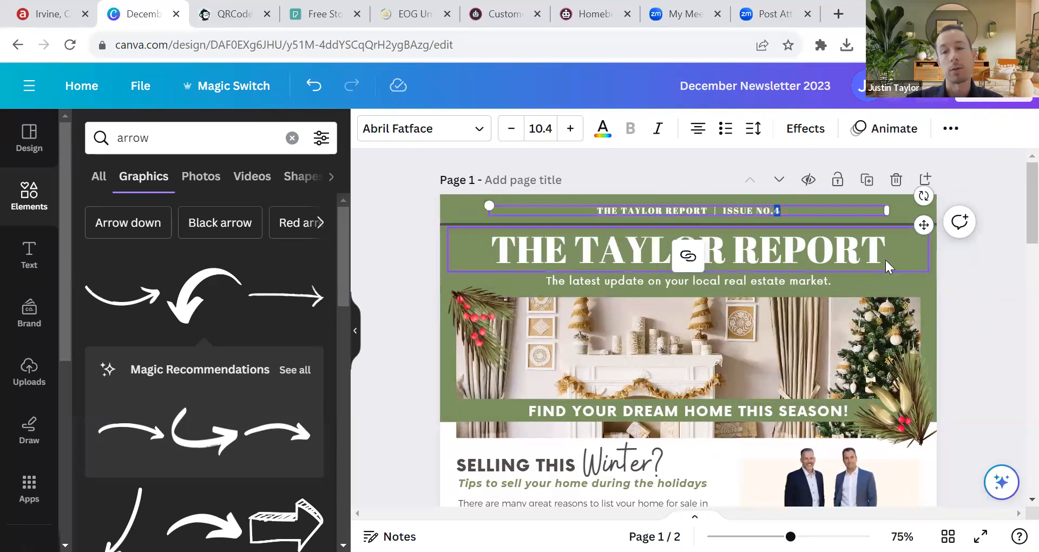
double_click(736, 211)
triple_click(737, 212)
left_click(964, 277)
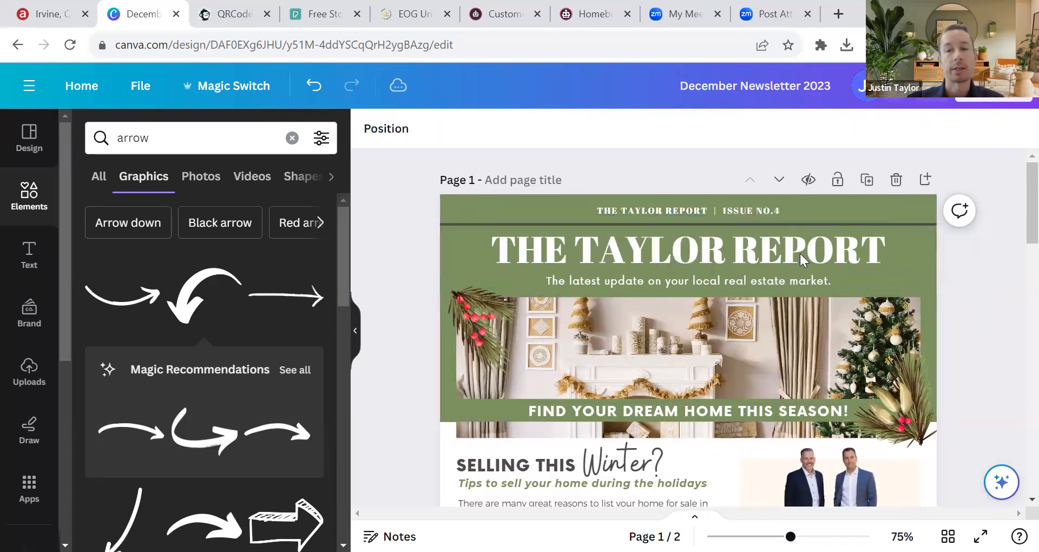
left_click(460, 221)
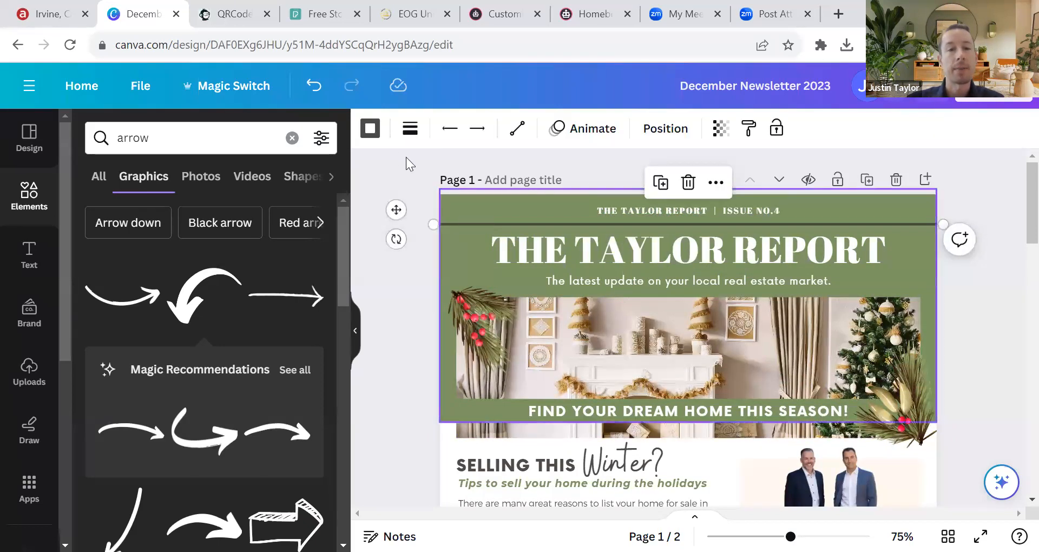
left_click(370, 129)
left_click(133, 409)
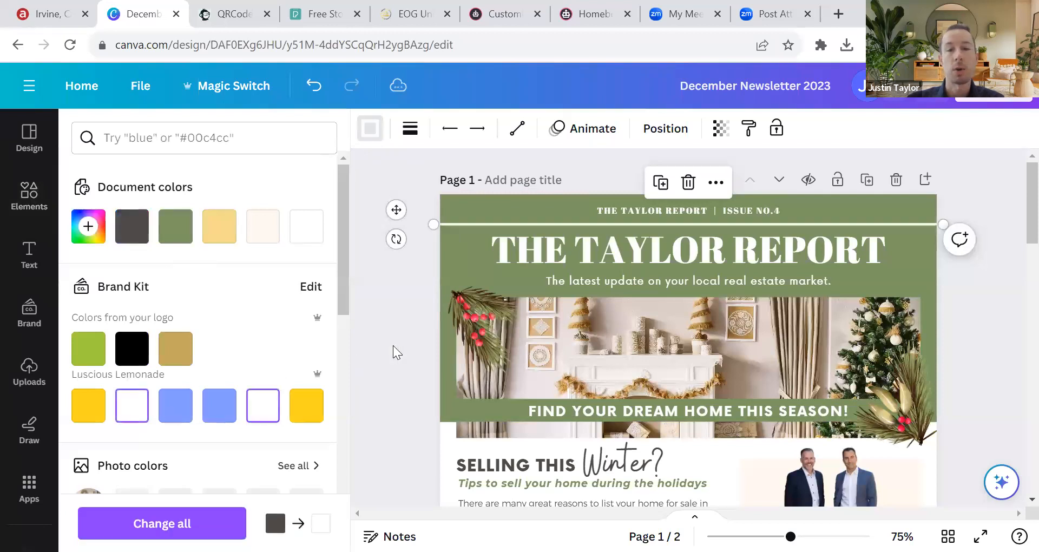
left_click(314, 85)
left_click(956, 294)
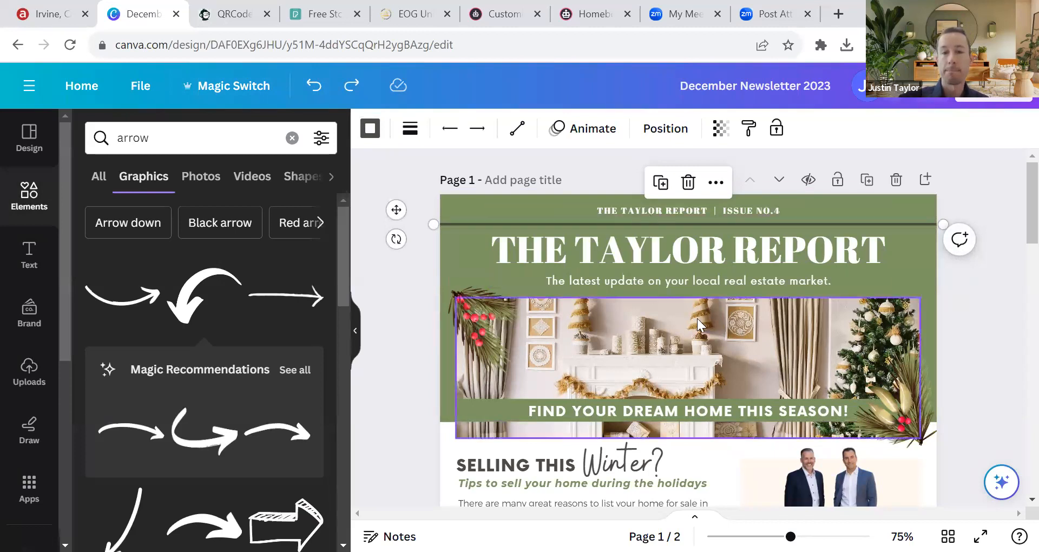
Step: Select parts of the pine-and-berry graphic and undo a slight downward nudge
scroll(610, 326, "down", 3)
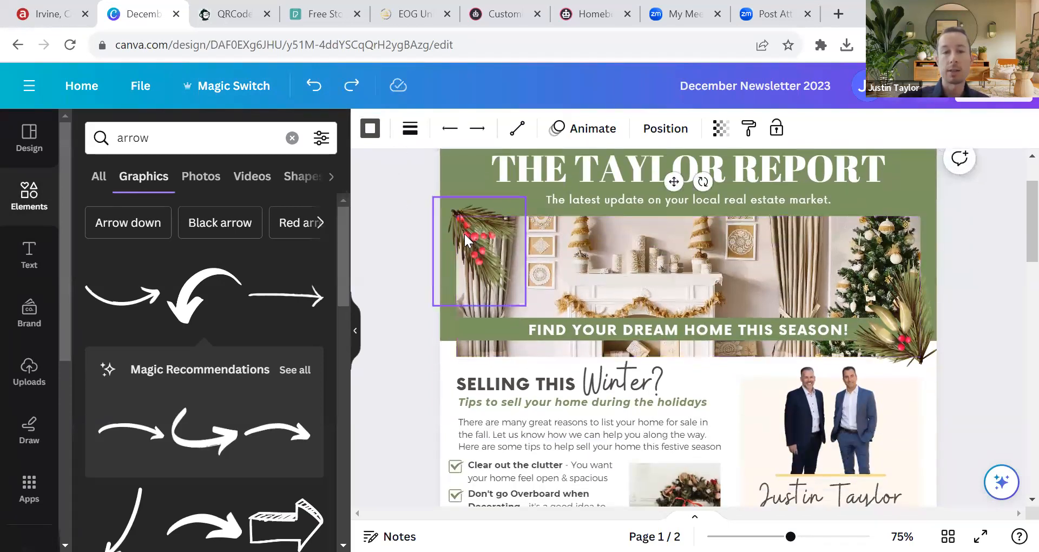
left_click(463, 233)
left_click(909, 324)
left_click(485, 242)
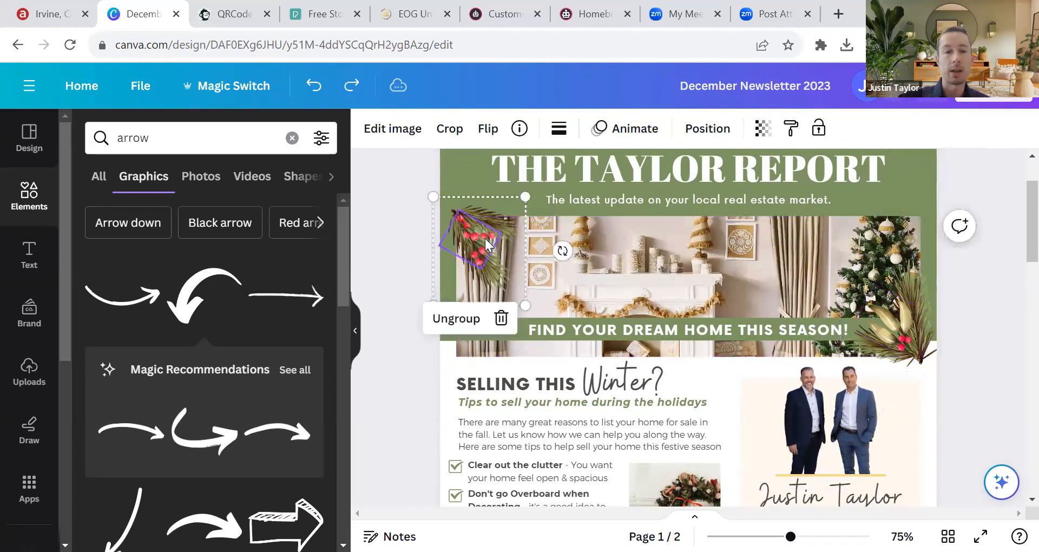
left_click(498, 215)
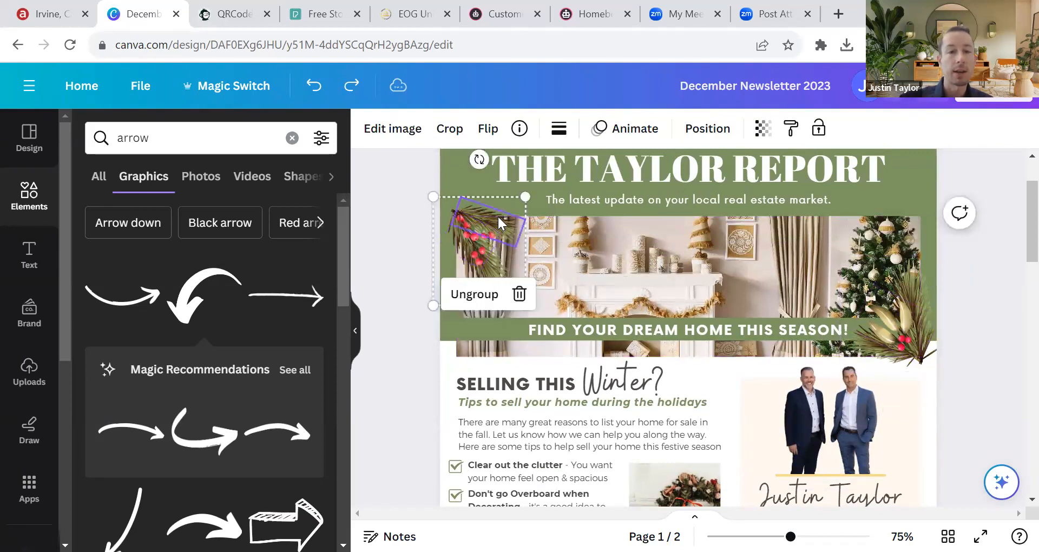
left_click(483, 236)
left_click(474, 276)
left_click(460, 253)
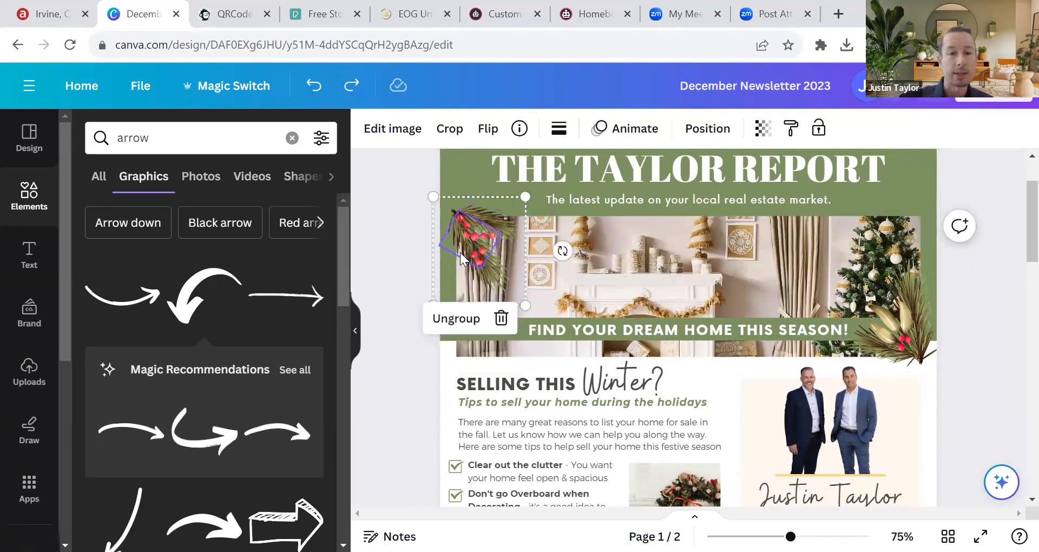
left_click(485, 220)
mouse_move(497, 218)
left_mouse_down()
mouse_move(518, 206)
mouse_move(482, 219)
mouse_move(493, 224)
left_mouse_up()
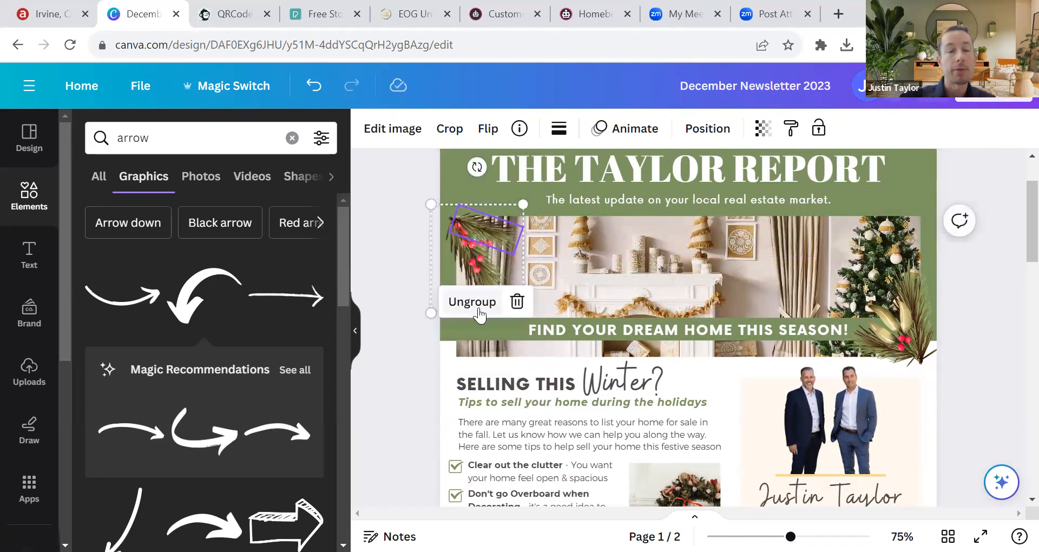
left_click(315, 86)
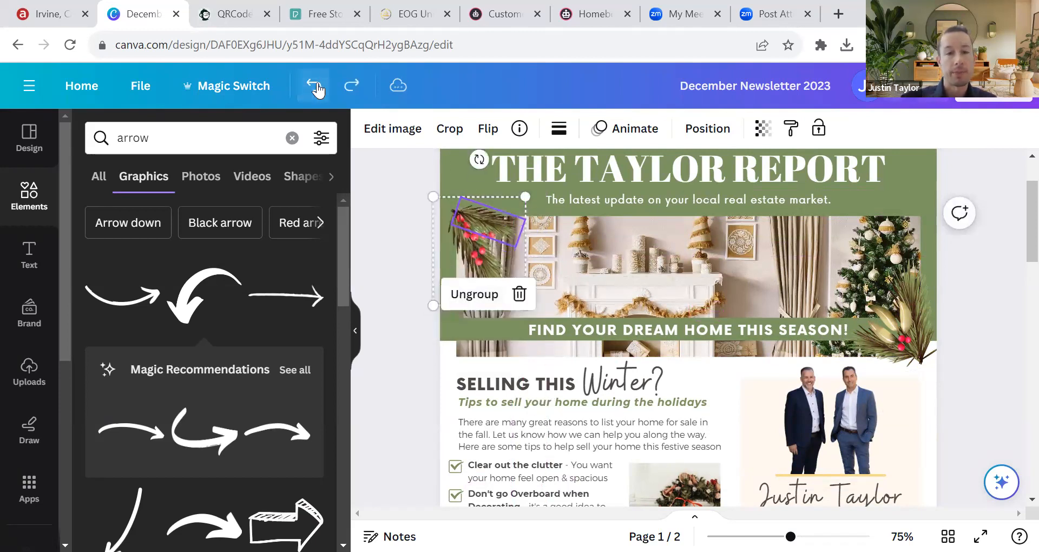
Step: Ungroup the pine-and-berry graphic and move the top branch to the header's top-left
left_click(410, 240)
left_click(463, 220)
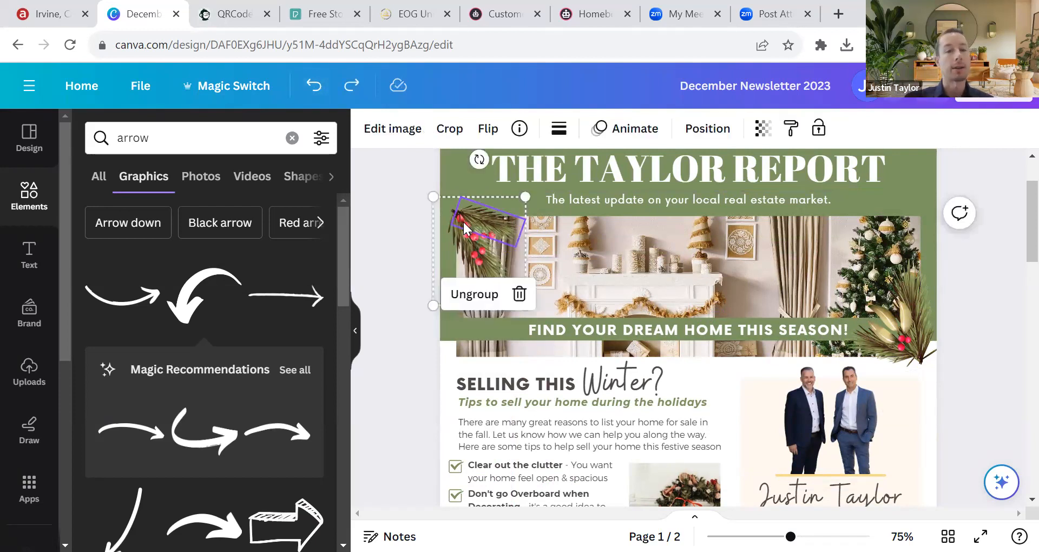
left_click(473, 250)
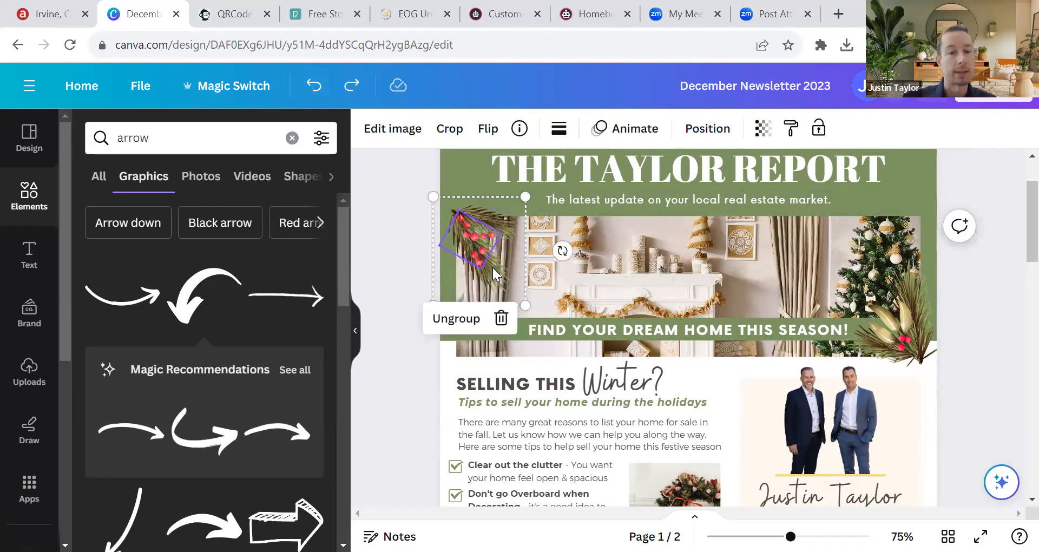
left_click(465, 261)
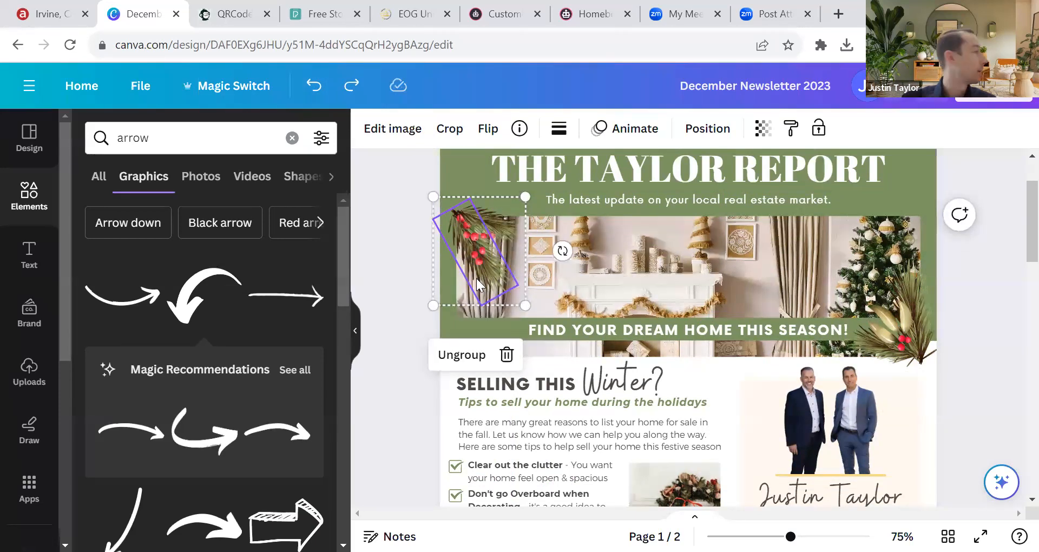
left_click(461, 355)
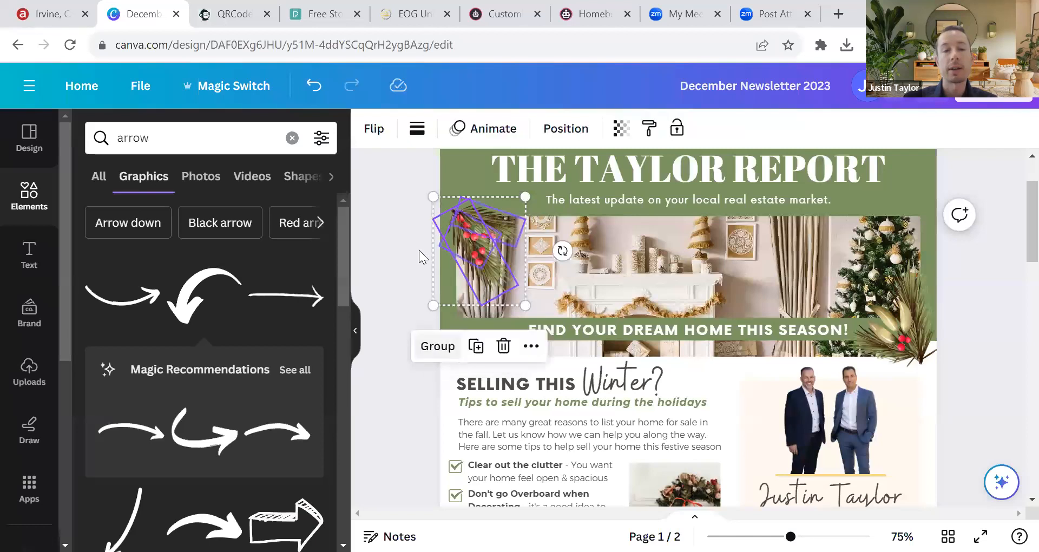
left_click(394, 190)
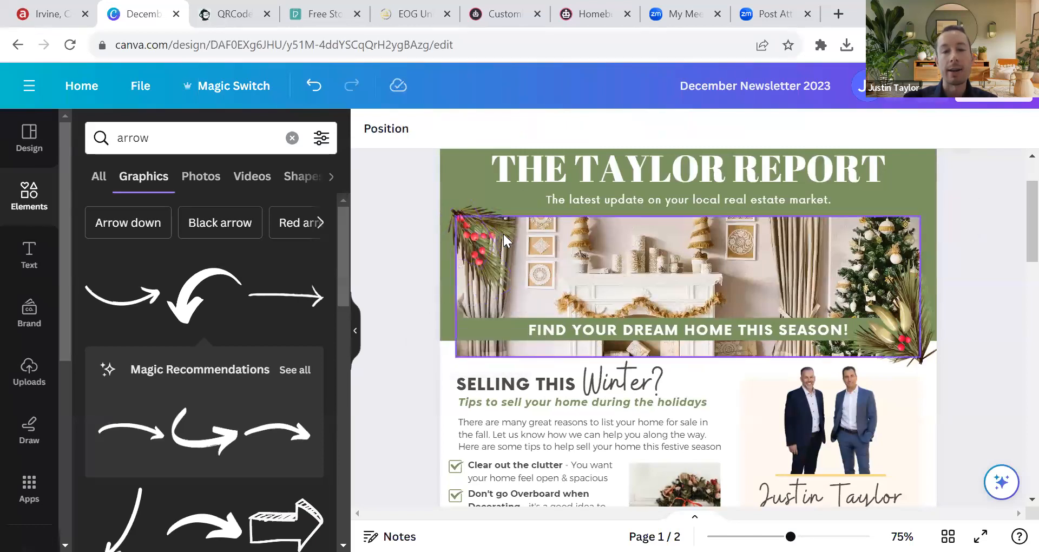
left_click(520, 225)
left_click_drag(526, 222, 466, 205)
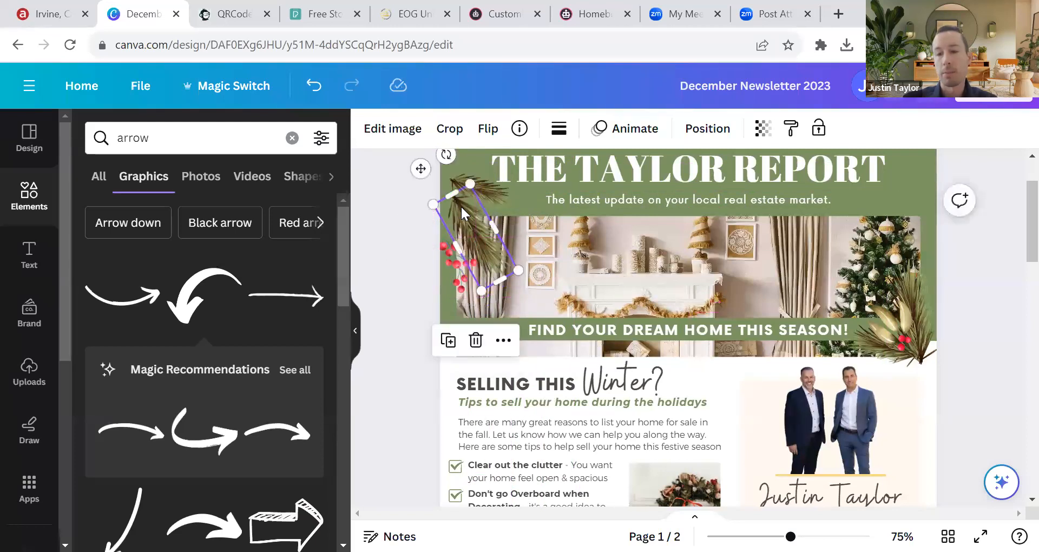
Step: Undo three times to regroup the branch and berries, then nudge the group slightly up-left
left_click(326, 95)
left_click(328, 95)
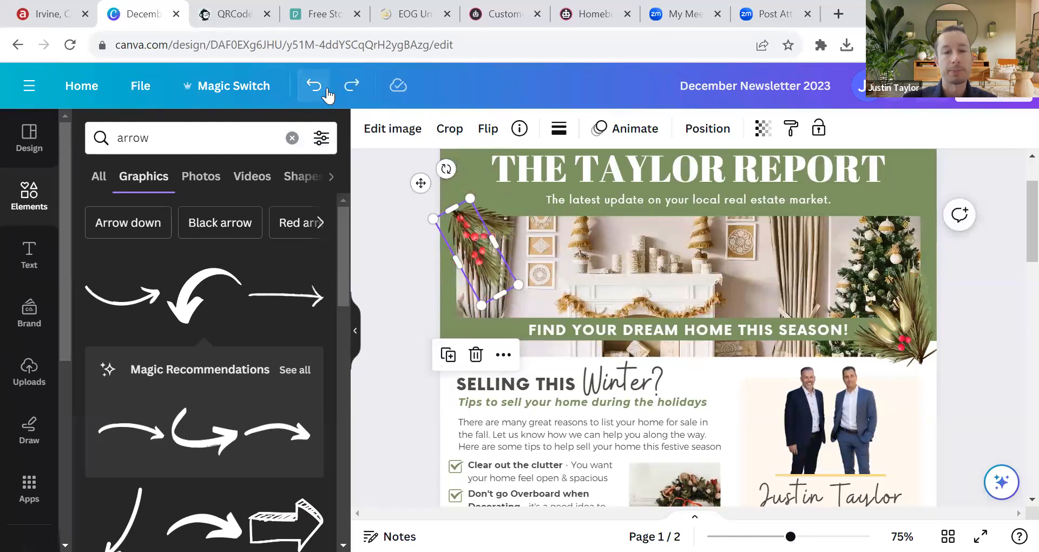
left_click(328, 95)
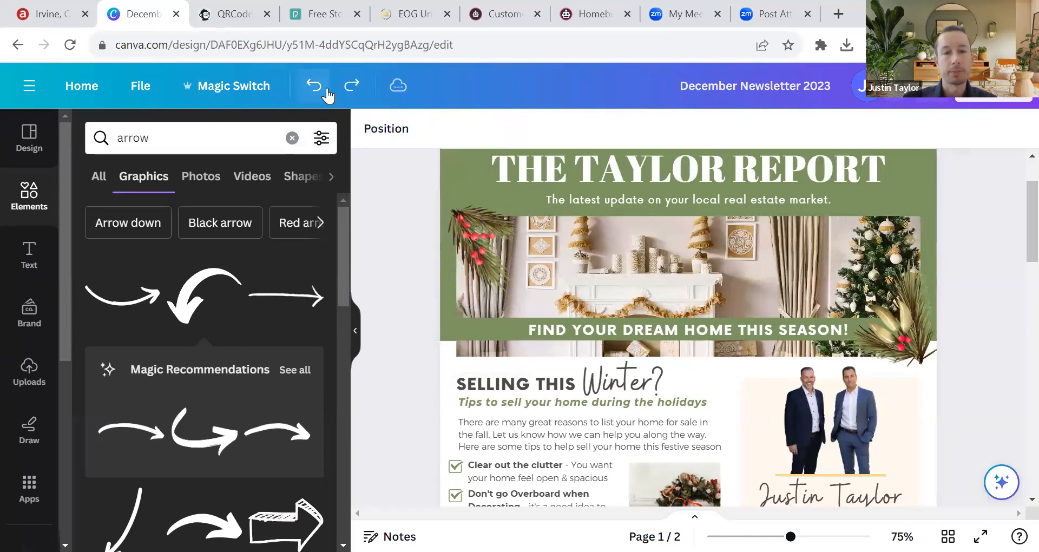
left_click(479, 249)
left_click_drag(509, 238, 477, 239)
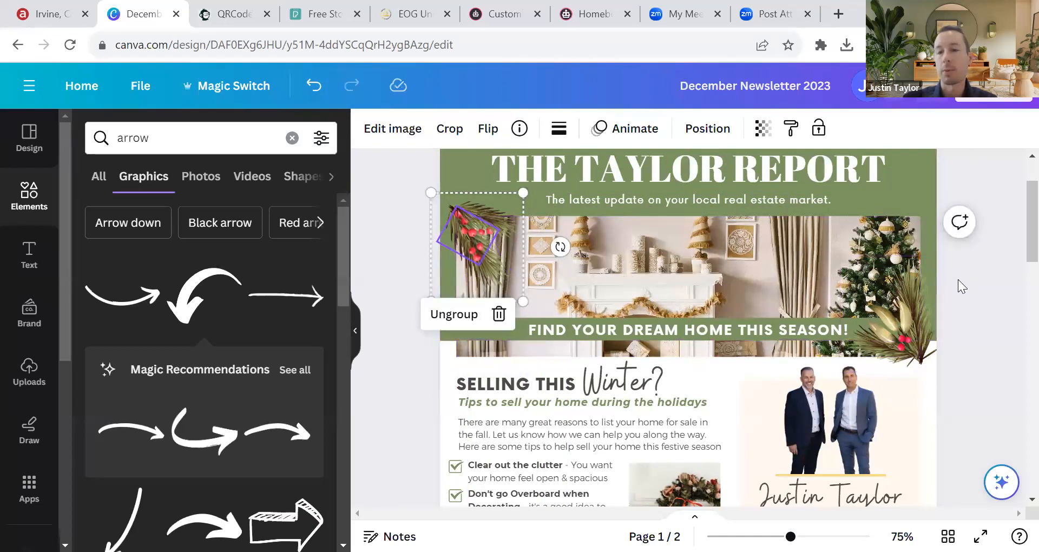
left_click(986, 300)
scroll(991, 303, "down", 2)
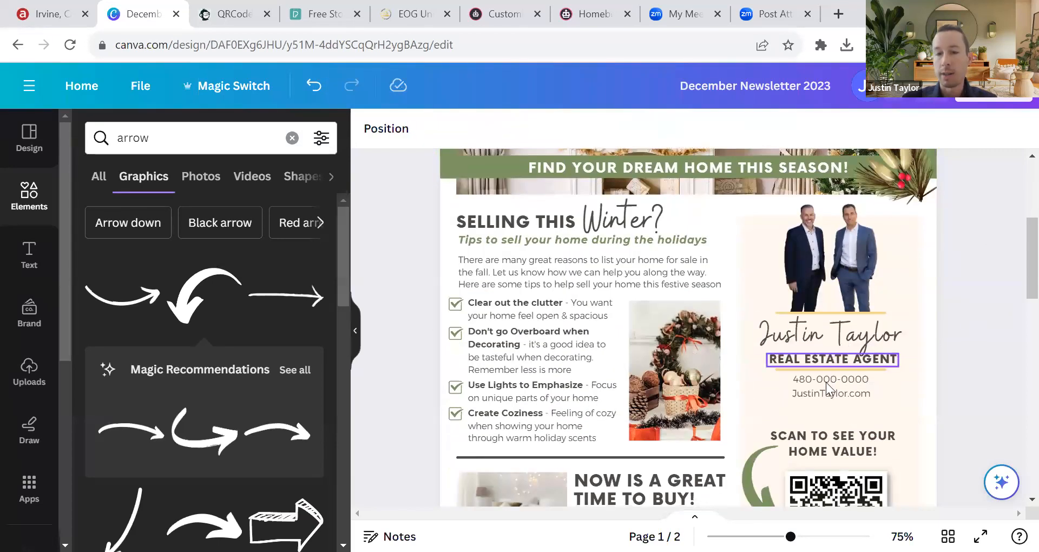
Step: Group the home-value heading, green arrow and QR code into one element
scroll(824, 457, "down", 1)
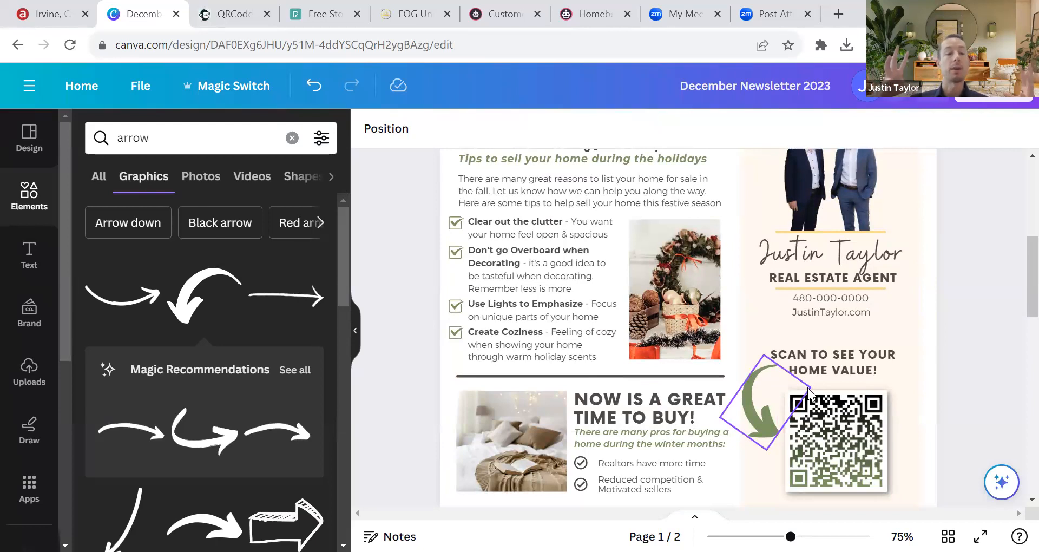
left_click(831, 359)
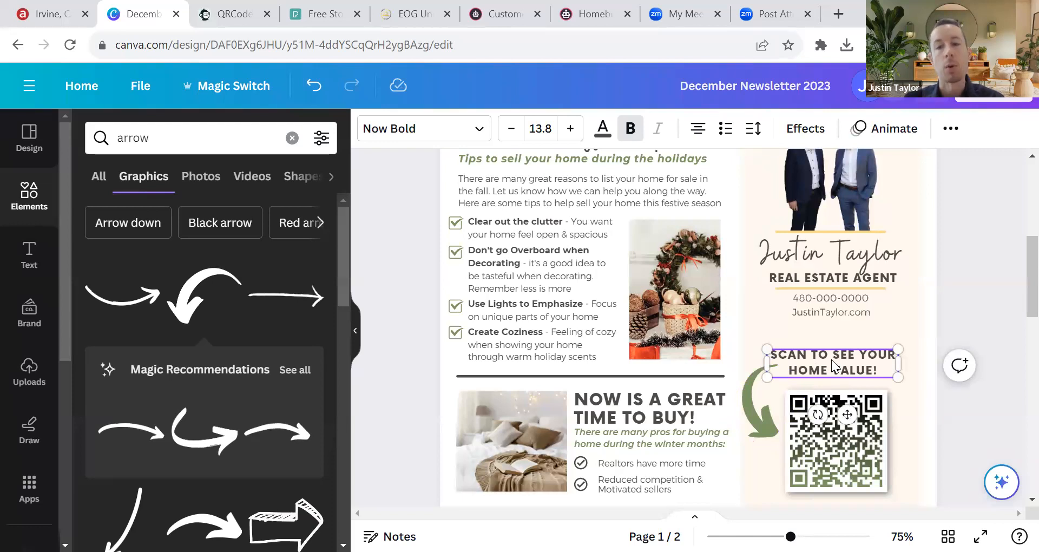
left_click(761, 417, "shift")
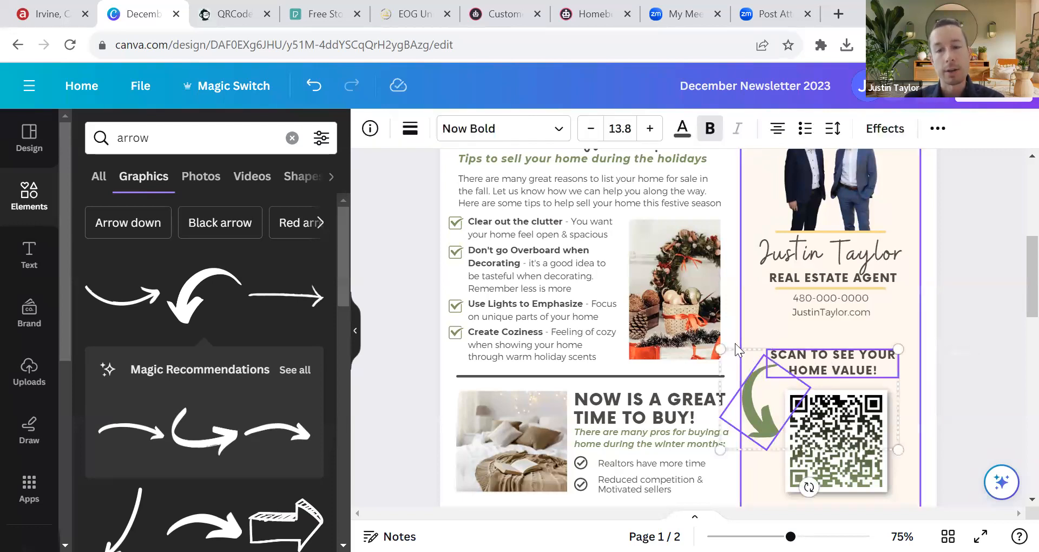
left_click(859, 463, "shift")
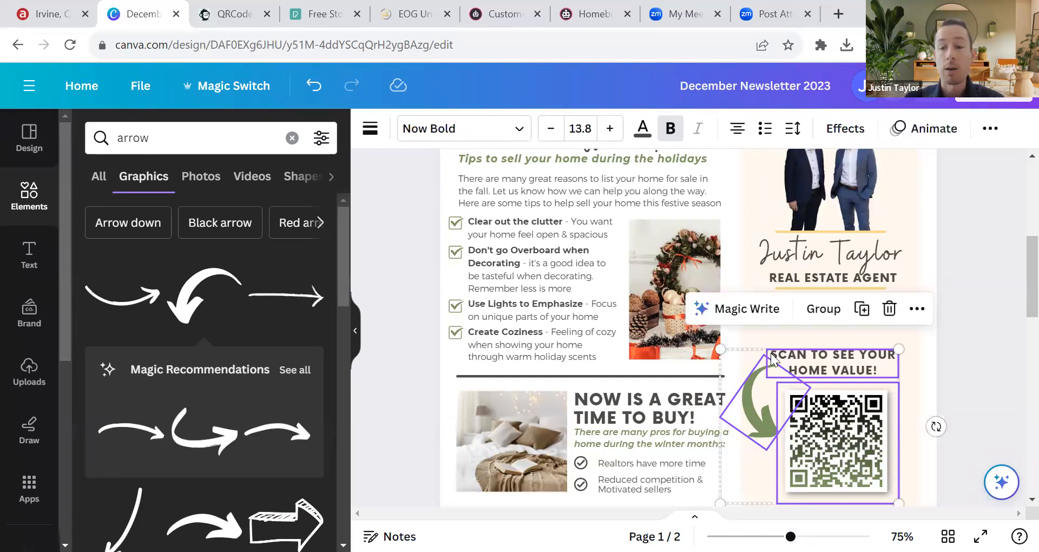
left_click(823, 313)
Step: Move and corner-resize the group to fit beneath the agent's contact details
left_click_drag(814, 407, 832, 425)
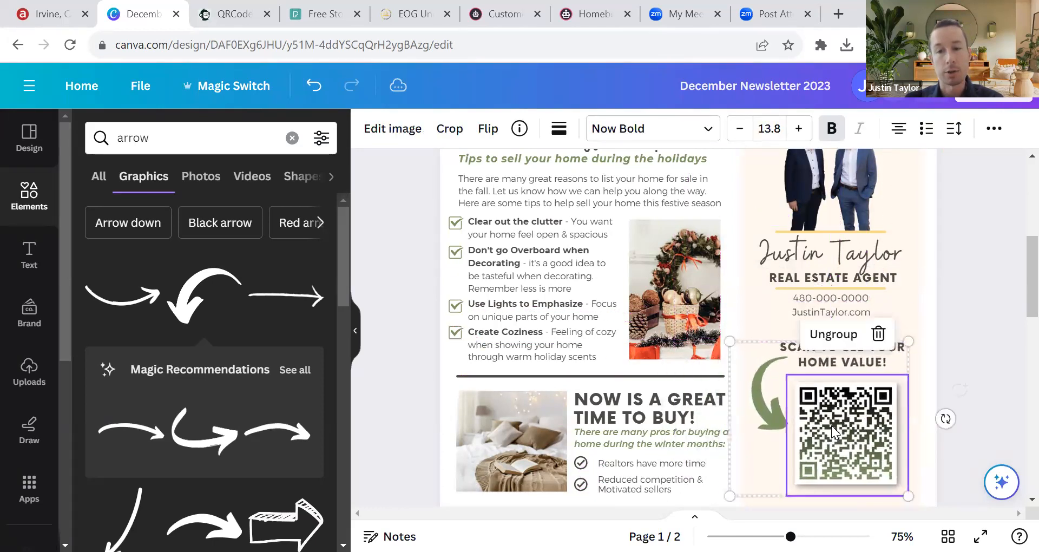
left_click(315, 86)
mouse_move(781, 379)
left_mouse_down()
mouse_move(816, 387)
mouse_move(790, 371)
left_mouse_up()
left_click_drag(727, 341, 788, 386)
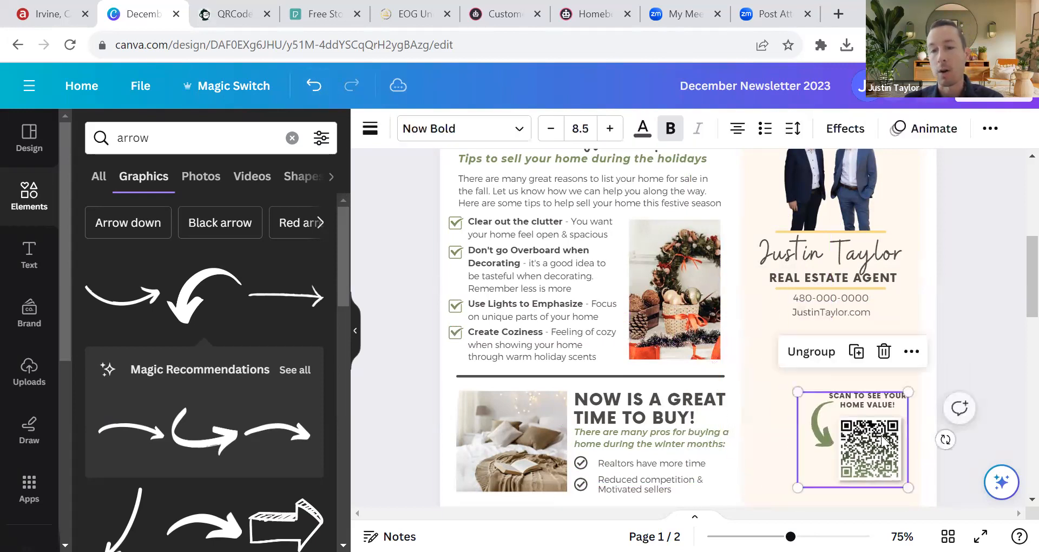
left_click_drag(848, 426, 836, 422)
left_click_drag(767, 370, 705, 299)
left_click_drag(802, 382, 850, 420)
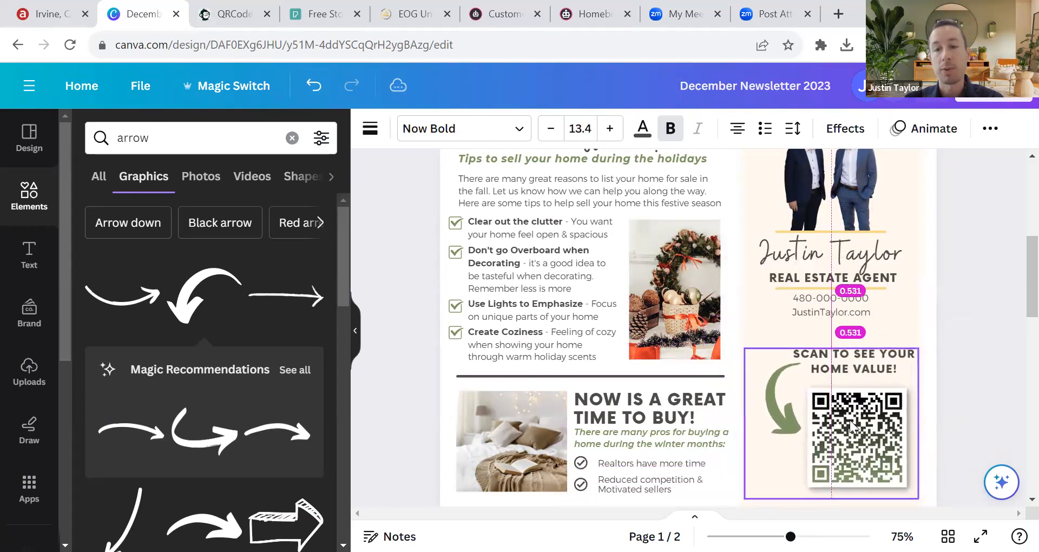
scroll(812, 379, "down", 3)
scroll(756, 343, "up", 5)
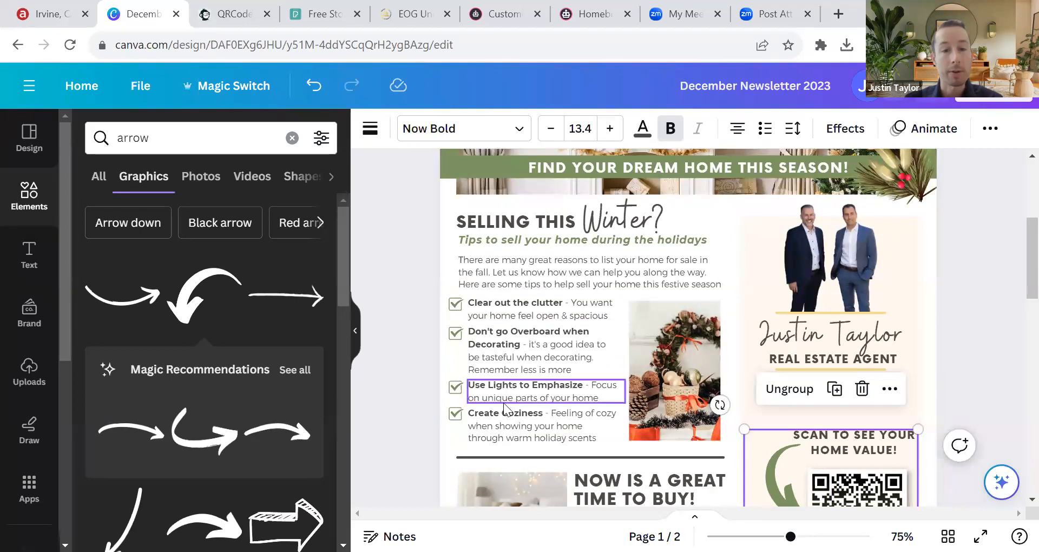
Step: Select and deselect the first checkbox and the home-value group
left_click(454, 307)
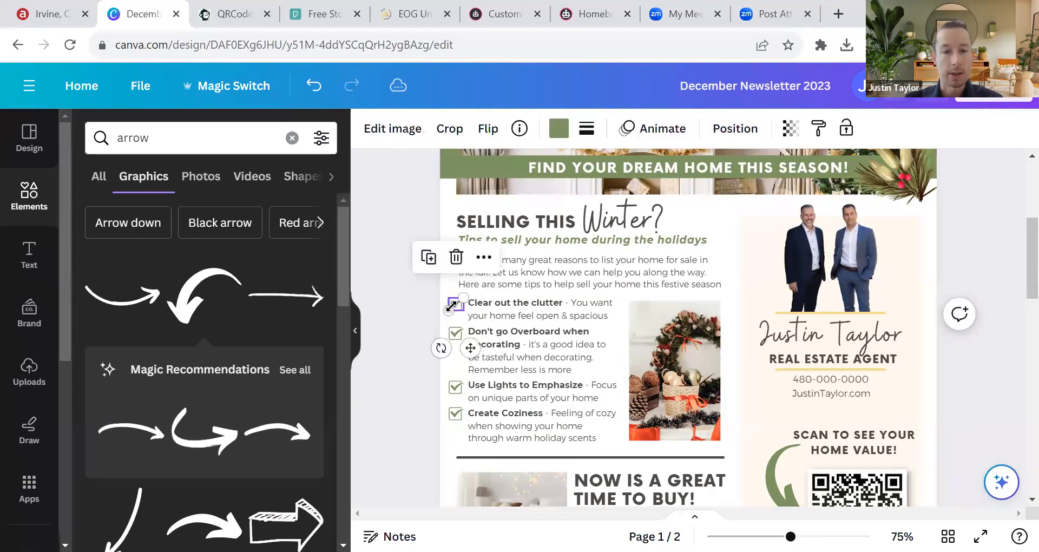
left_click(415, 306)
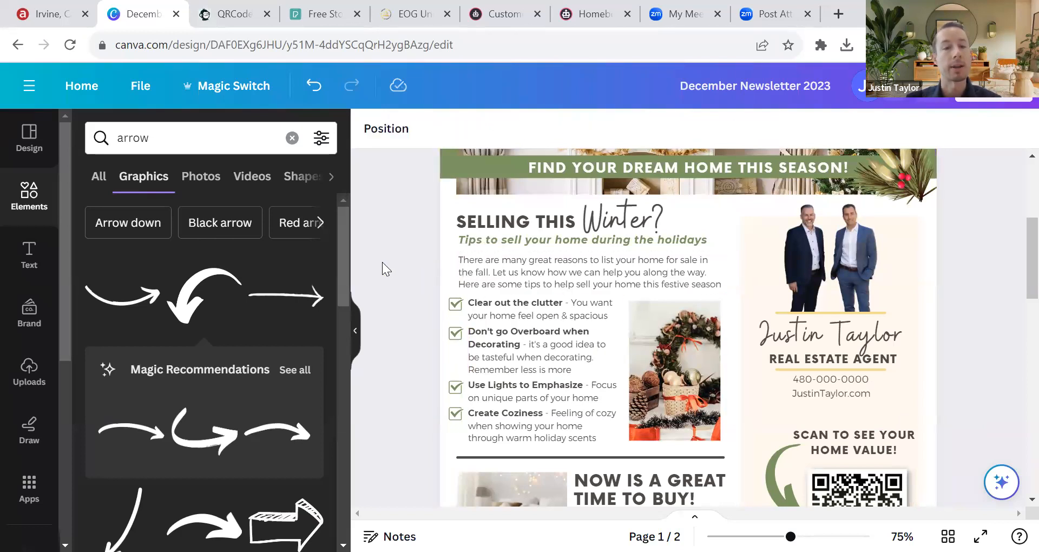
left_click(874, 480)
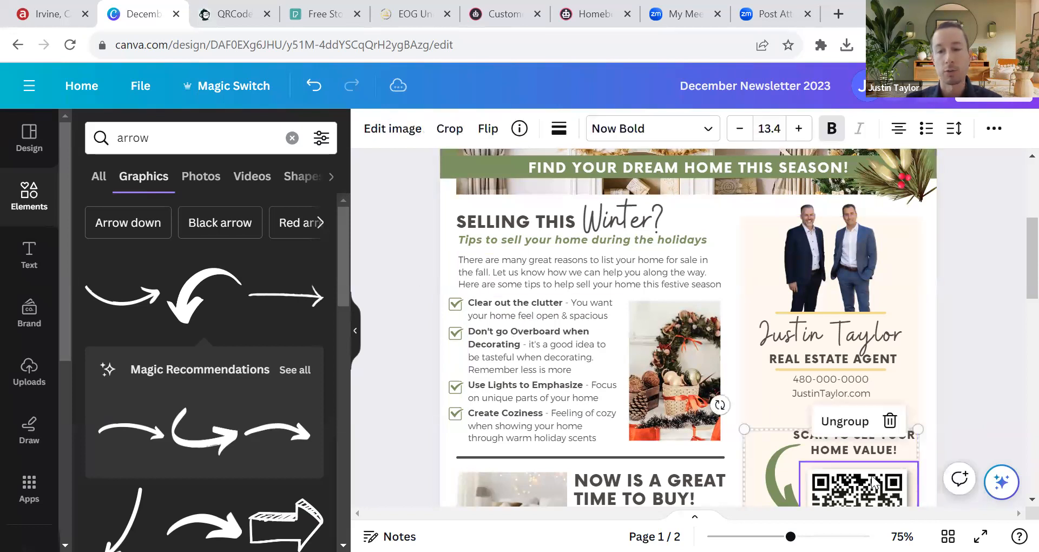
left_click(423, 310)
Step: Group the four checklist checkboxes and their tips into one block with Ctrl+G
left_click(455, 306)
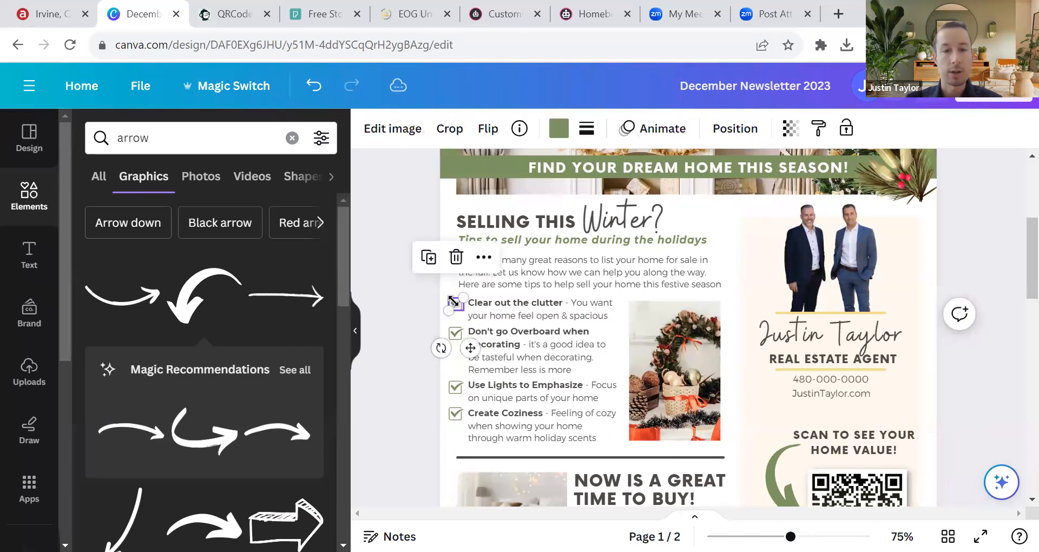
left_click(490, 313, "shift")
left_click(472, 341, "shift")
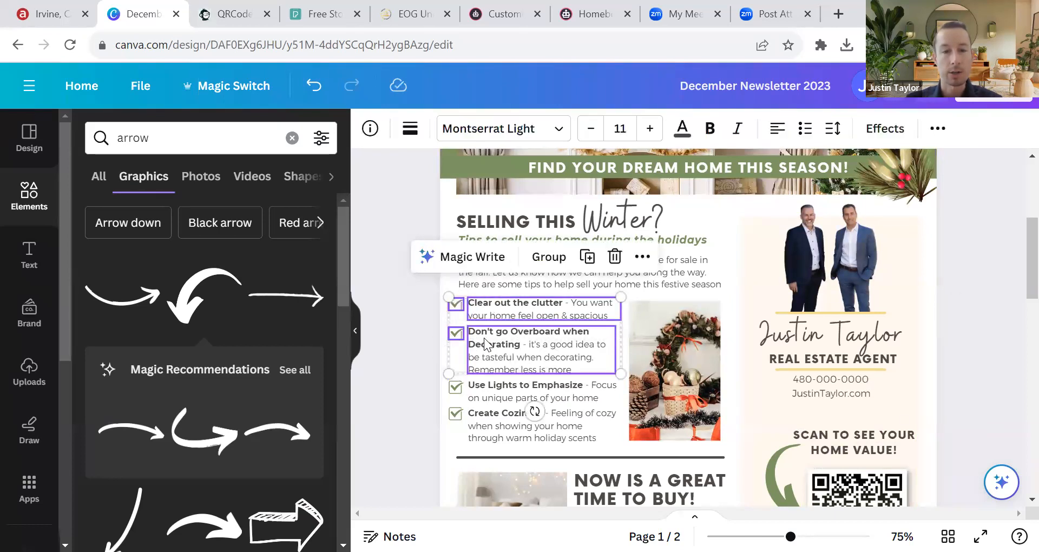
left_click(456, 387, "shift")
left_click(489, 390, "shift")
left_click(456, 414, "shift")
left_click(483, 427, "shift")
key("ctrl+g")
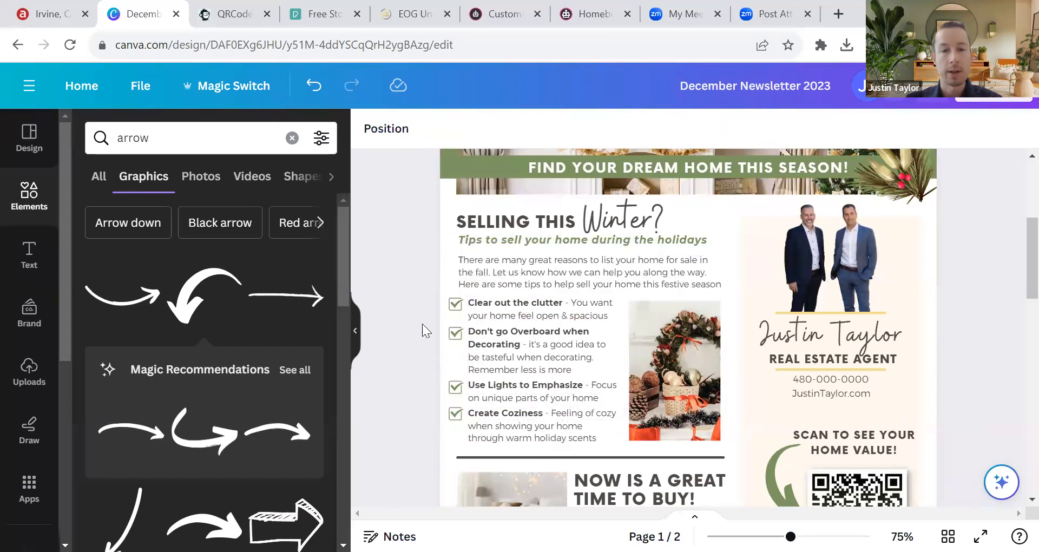
Step: Move the checklist group, then undo its last two moves
left_click_drag(529, 309, 544, 352)
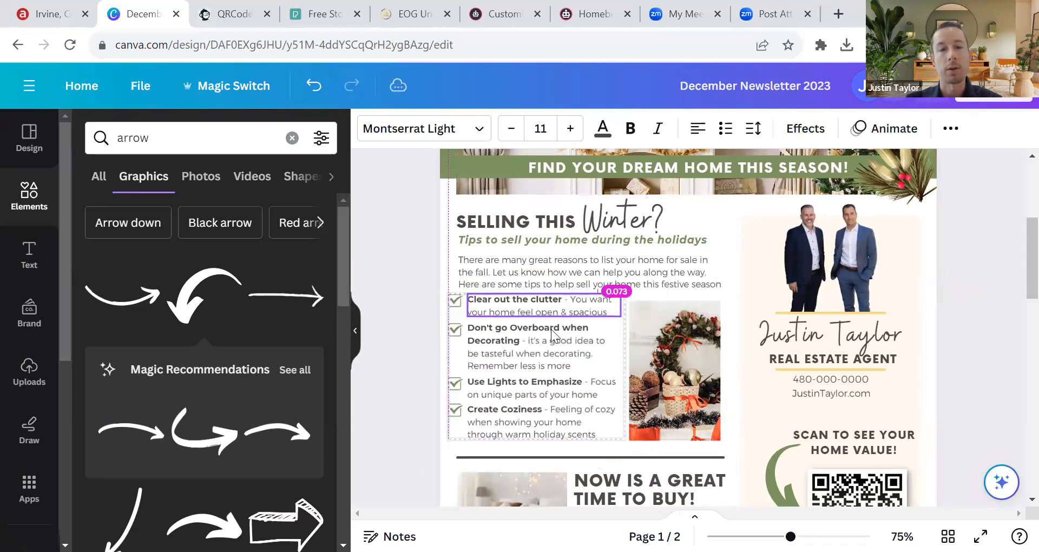
left_click(314, 86)
left_click(314, 86)
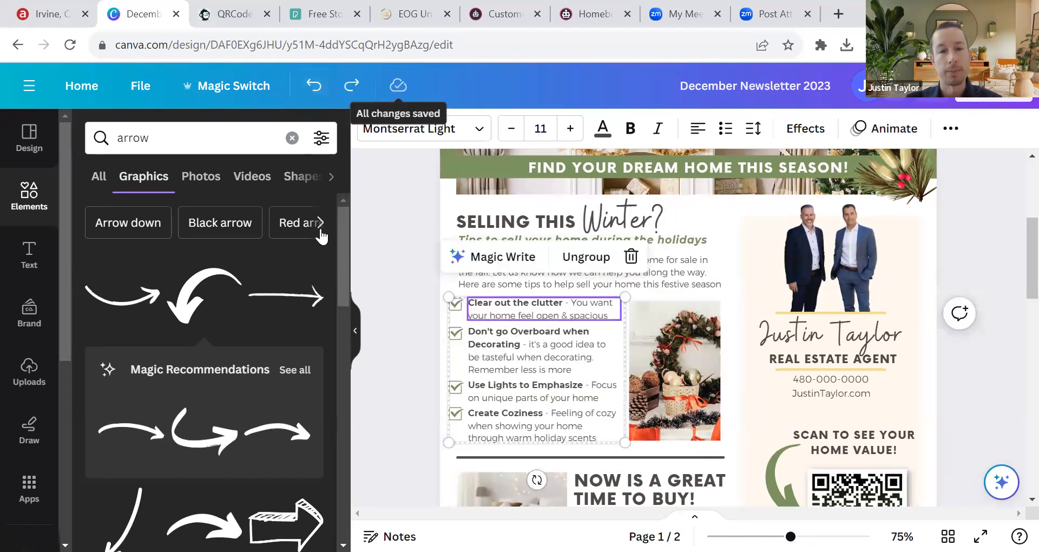
left_click(391, 228)
scroll(768, 302, "down", 3)
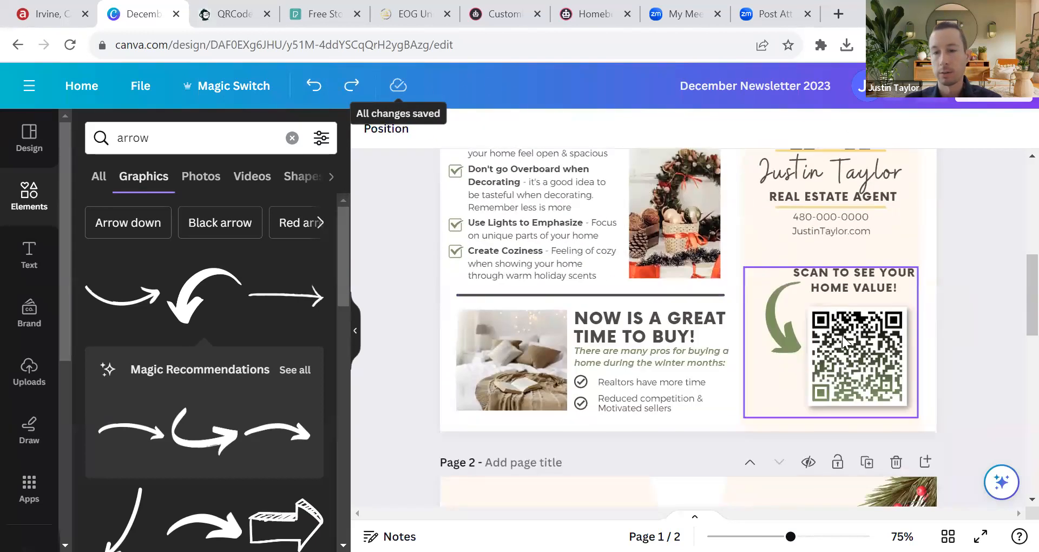
Step: Undo the QR section changes, then redo two so the group fills the space below the contact details
left_click(314, 85)
left_click(314, 86)
left_click(314, 85)
left_click(314, 85)
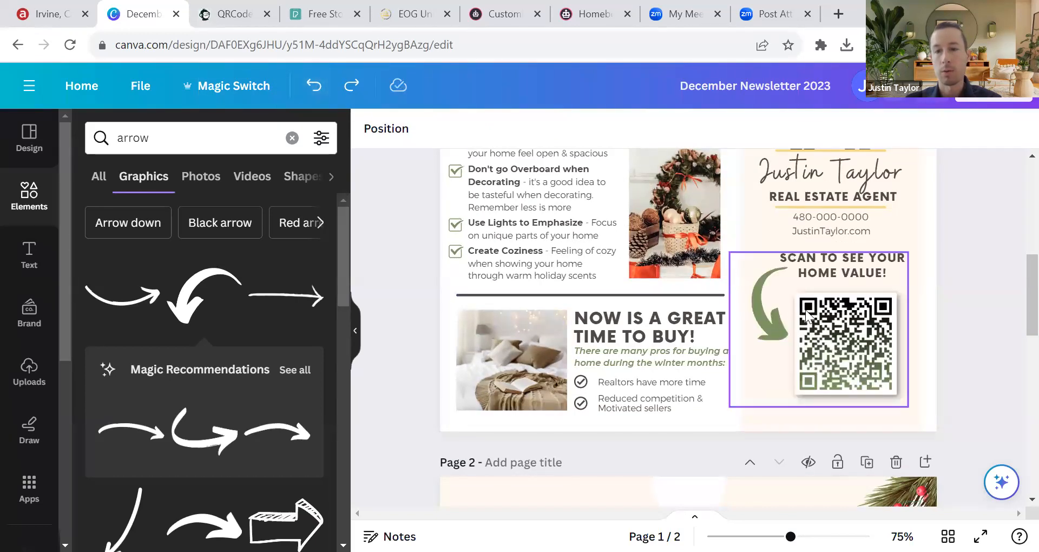
left_click(353, 87)
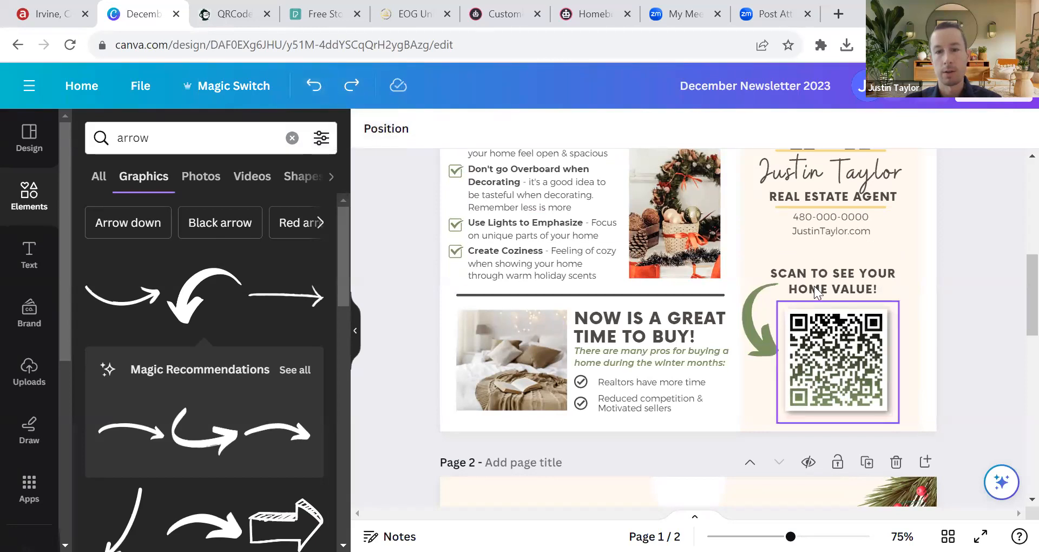
scroll(600, 345, "up", 3)
left_click(353, 89)
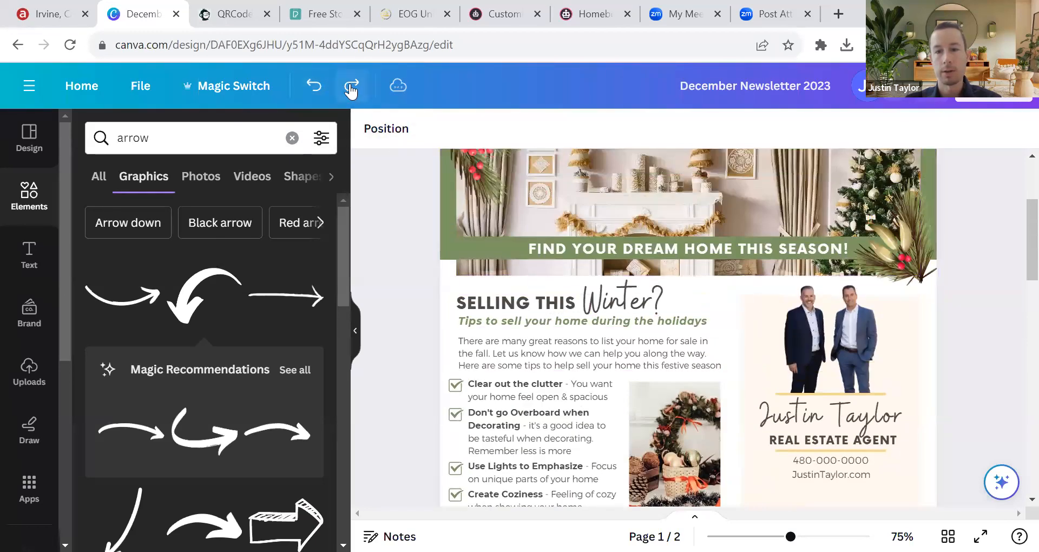
scroll(850, 308, "down", 3)
left_click(352, 87)
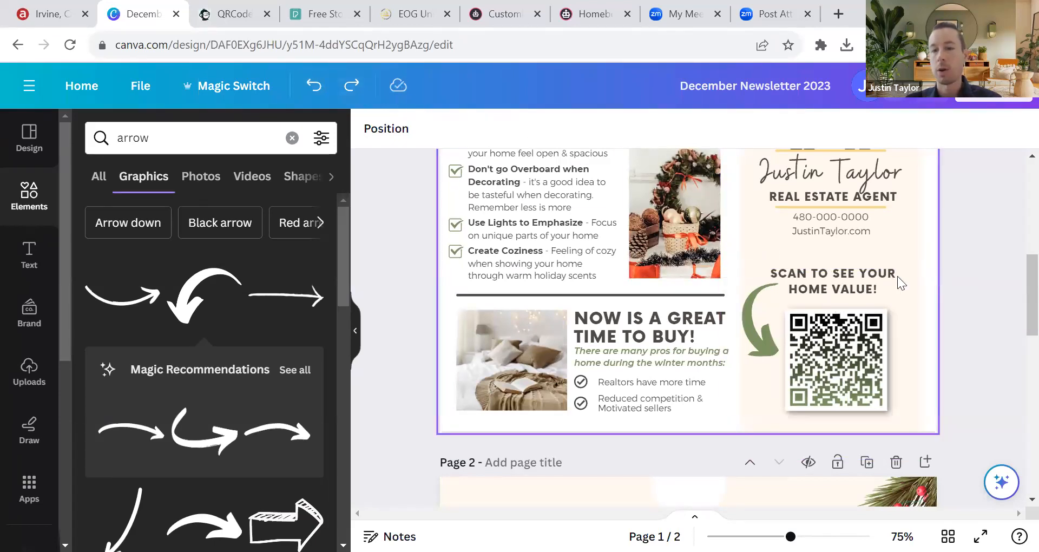
scroll(885, 268, "up", 1)
scroll(886, 270, "up", 5)
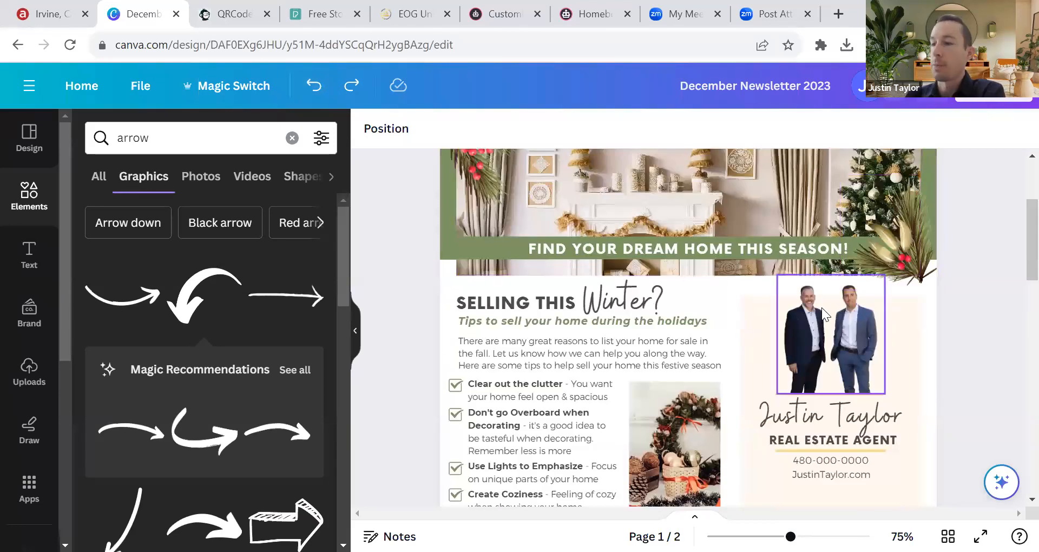
Step: Scroll down to page 2's Market Update section with its six stat circles and contact banner
scroll(821, 308, "down", 15)
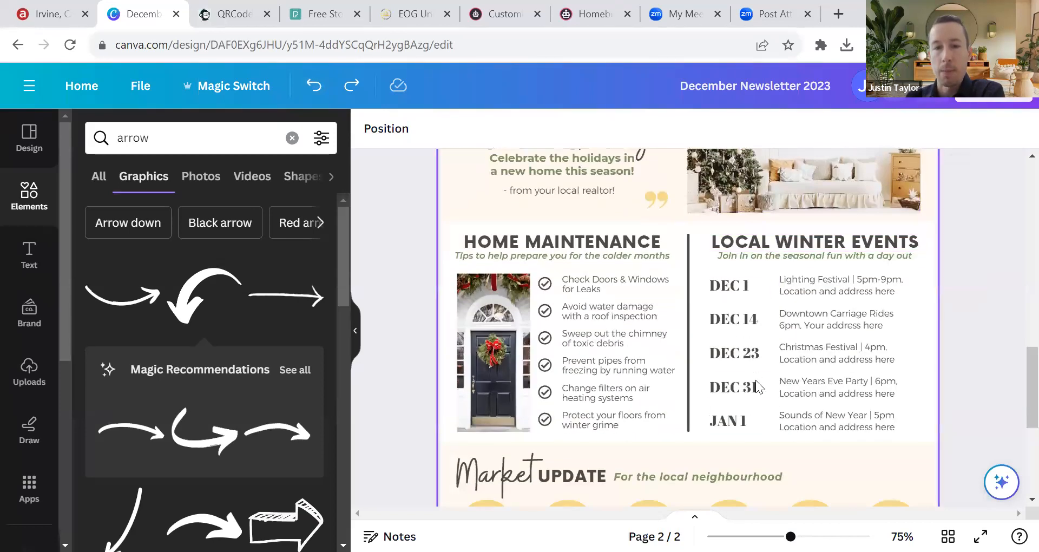
scroll(756, 380, "up", 2)
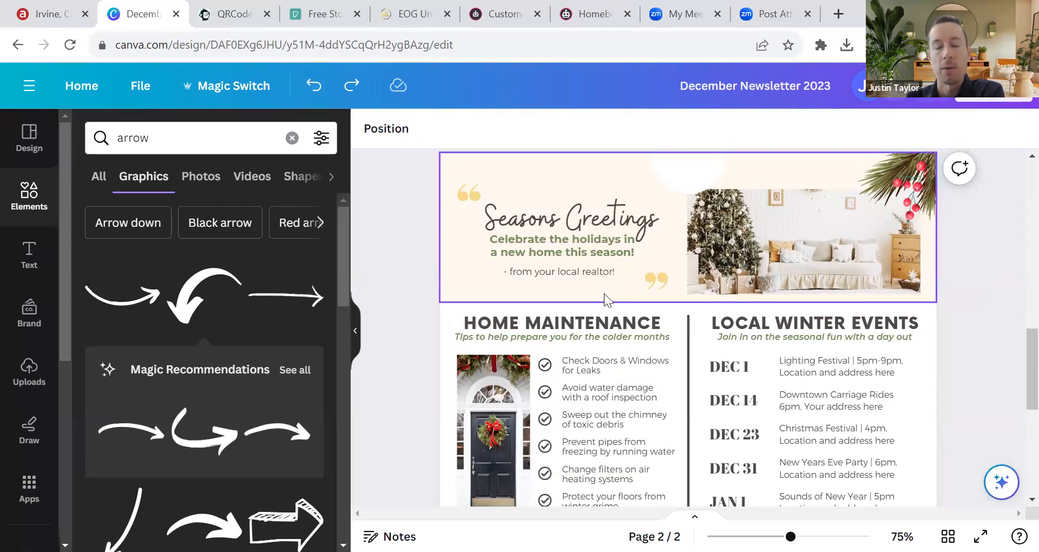
scroll(764, 303, "up", 10)
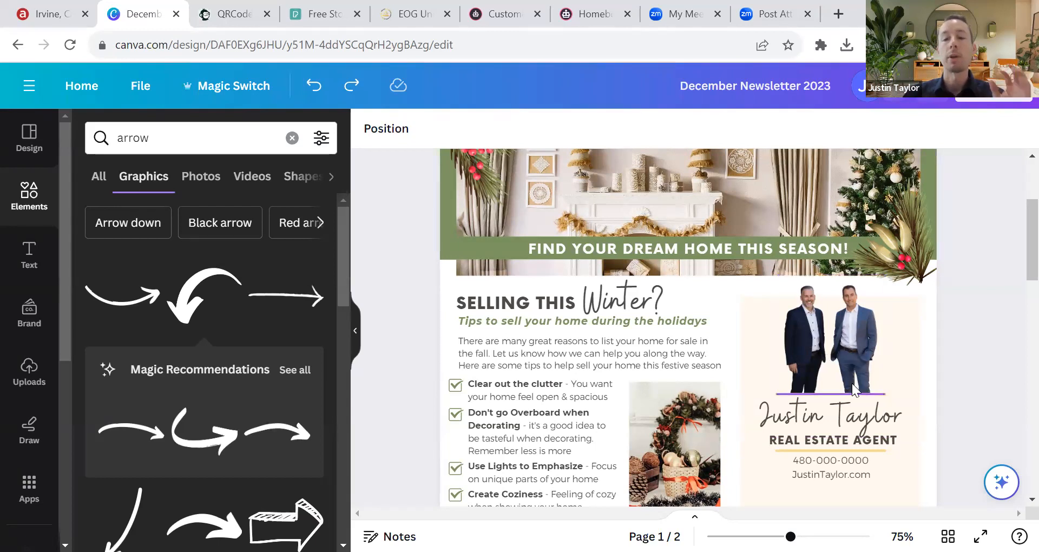
scroll(855, 383, "down", 2)
scroll(858, 383, "down", 12)
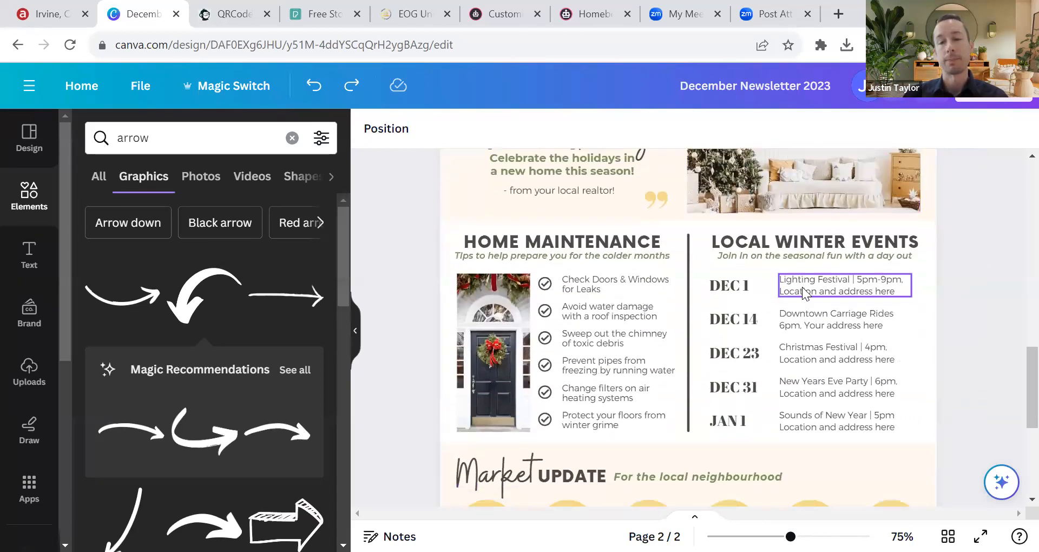
scroll(722, 266, "down", 5)
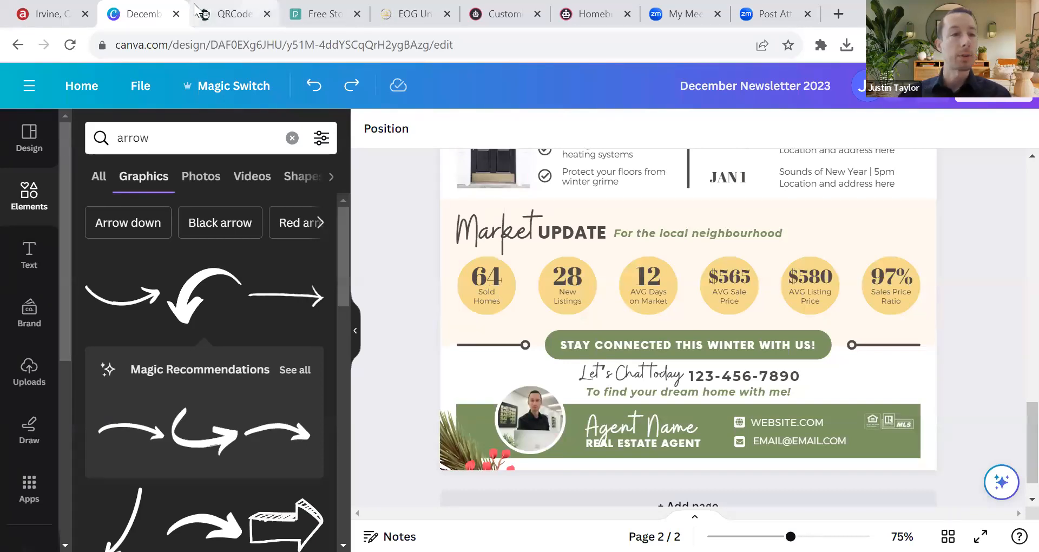
Step: Review the Irvine, CA 92602 report's market profile showing Market Action Index 46, Strong Seller's Market
left_click(57, 15)
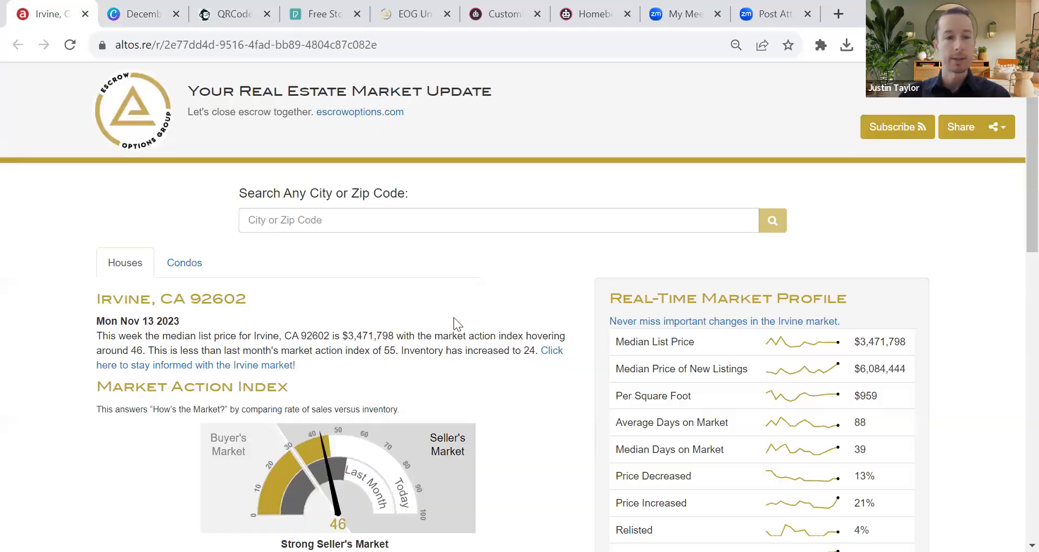
scroll(562, 280, "down", 5)
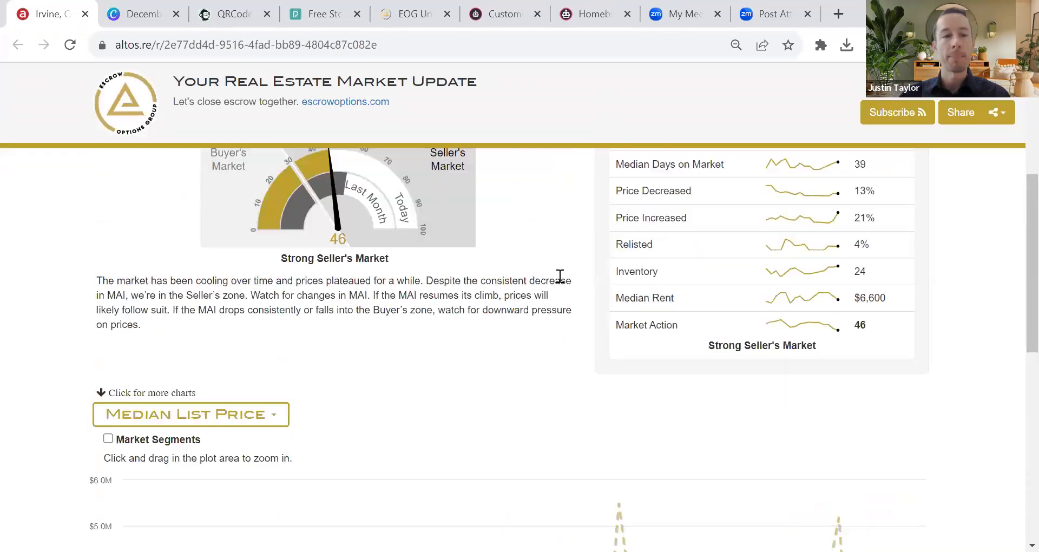
scroll(560, 278, "up", 5)
left_click(284, 206)
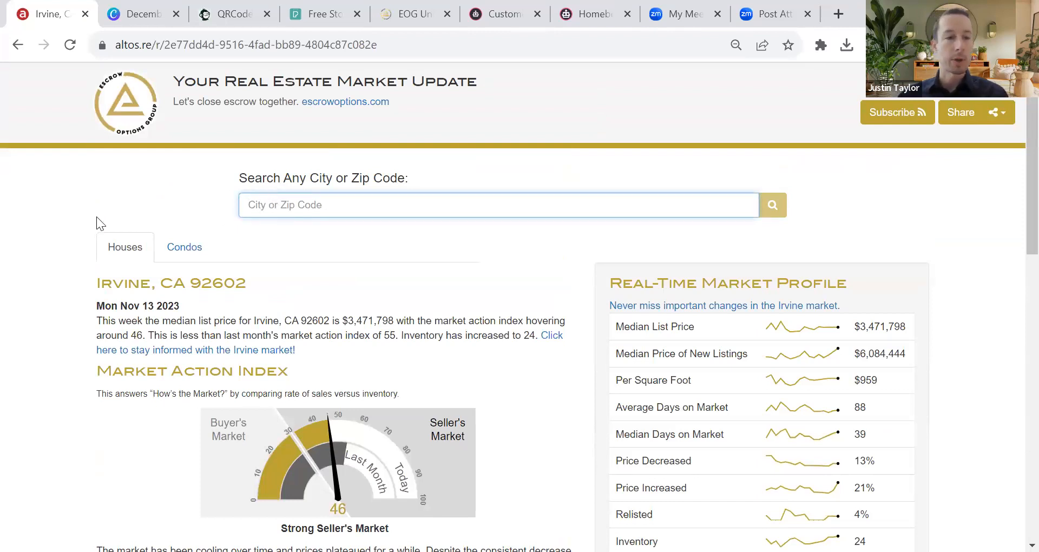
scroll(557, 244, "down", 15)
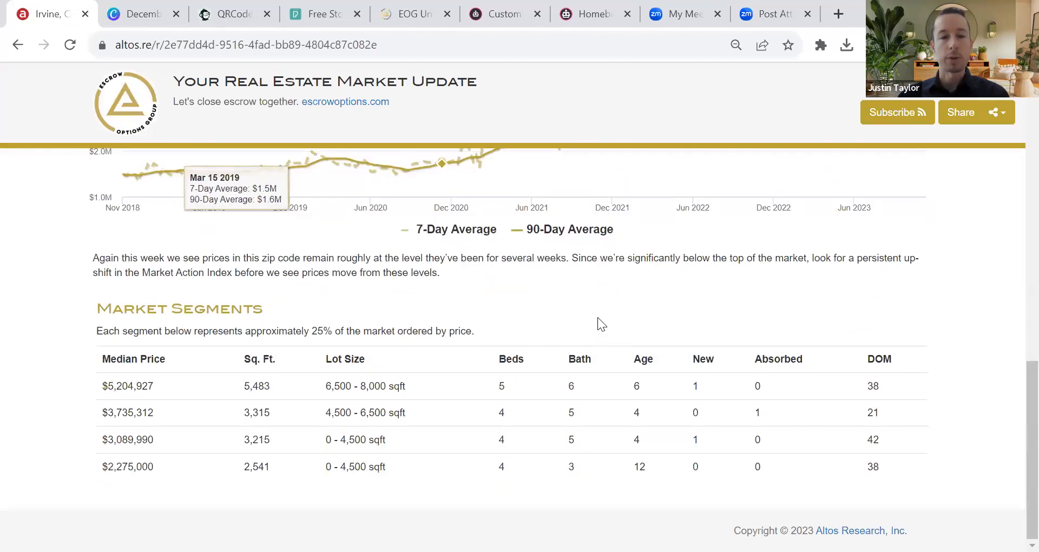
scroll(598, 318, "up", 10)
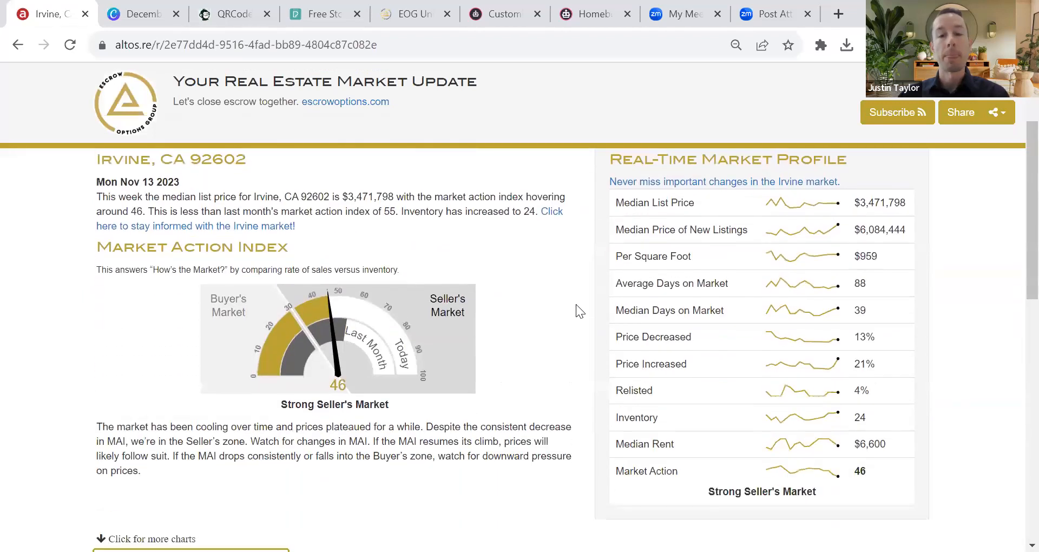
scroll(576, 305, "down", 1)
scroll(693, 216, "up", 3)
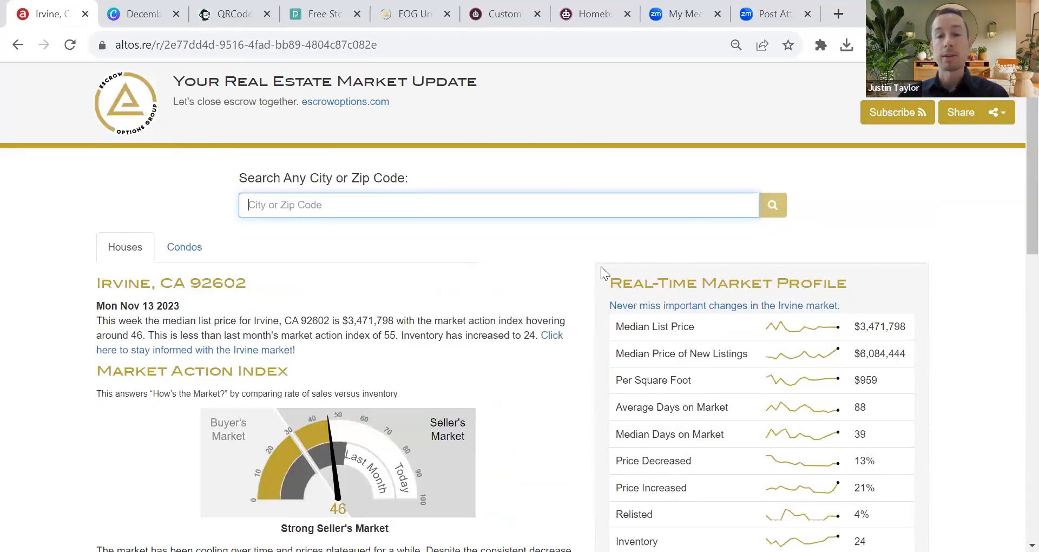
scroll(268, 264, "down", 4)
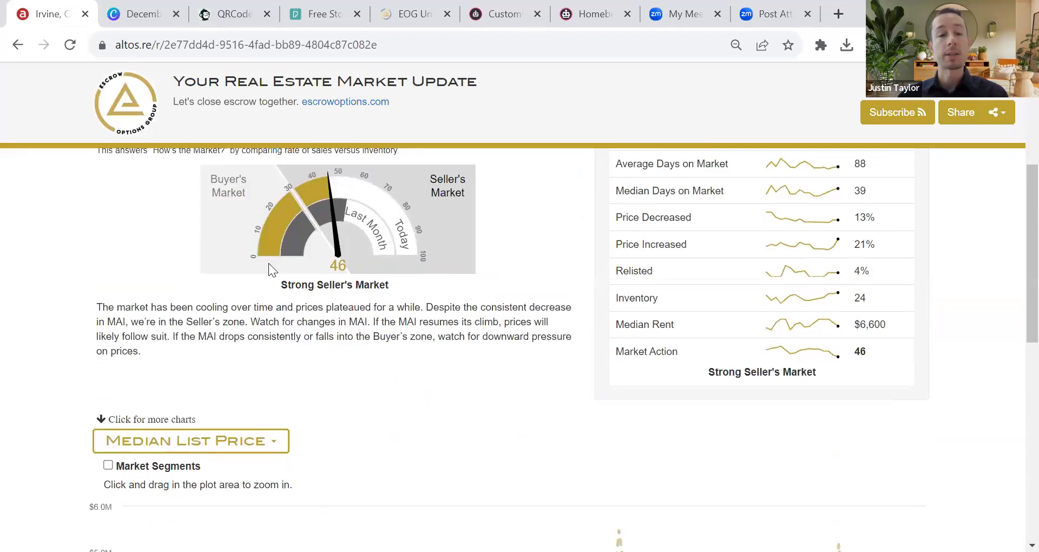
left_click(140, 21)
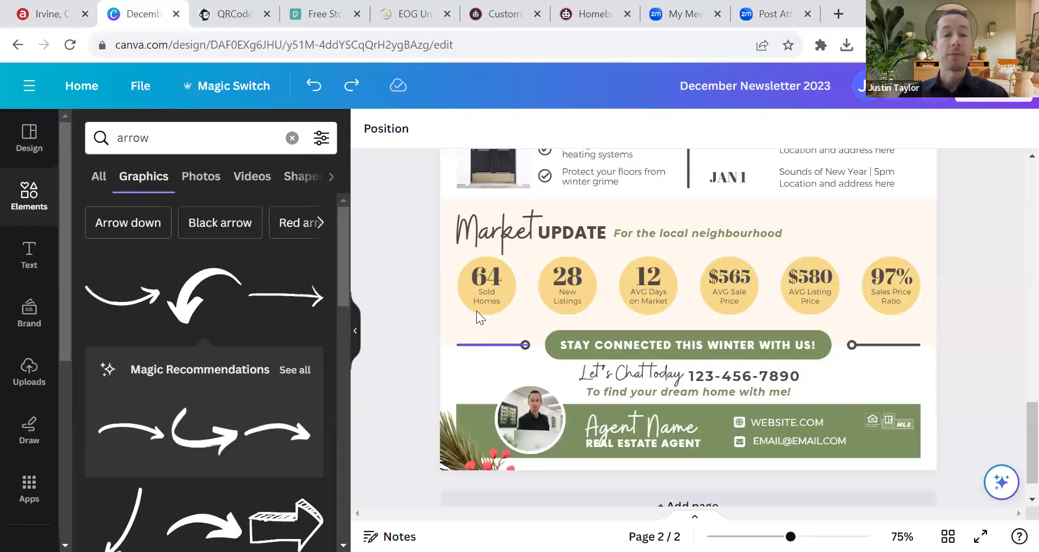
left_click(552, 273)
left_click(649, 276)
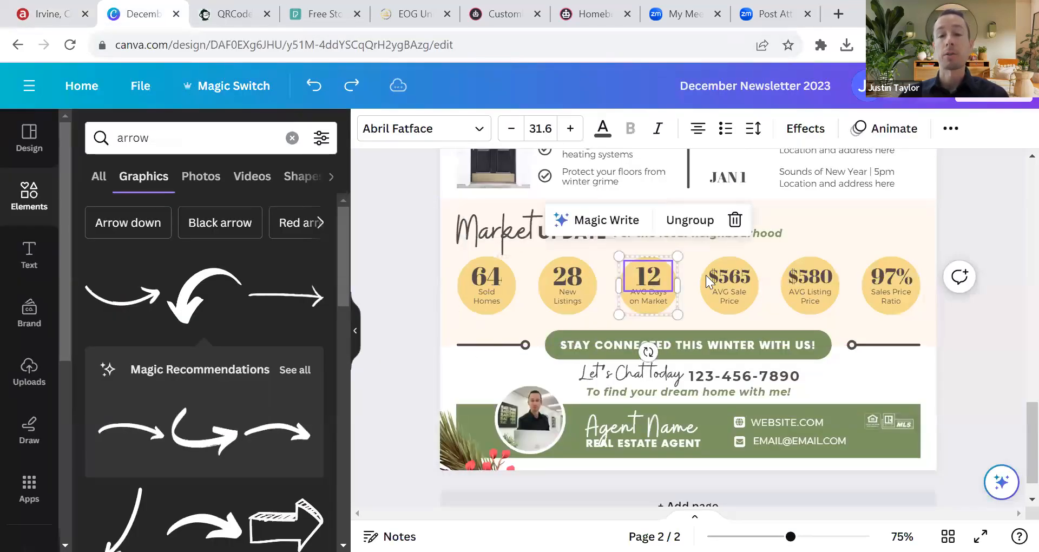
left_click(730, 276)
left_click(799, 277)
left_click(873, 277)
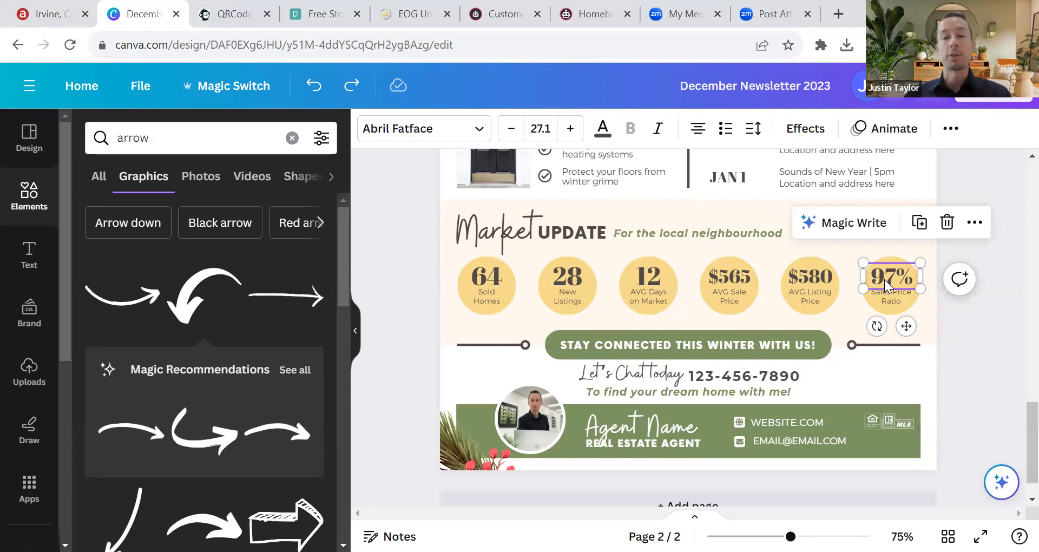
double_click(486, 272)
double_click(489, 274)
left_click(407, 277)
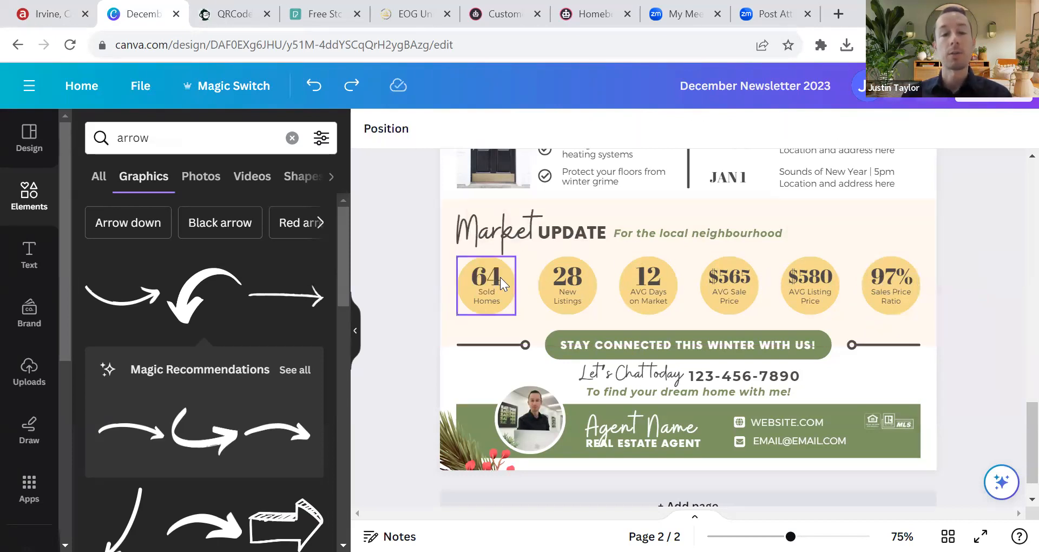
left_click(499, 278)
key("ctrl+z")
left_click(431, 275)
left_click(487, 273)
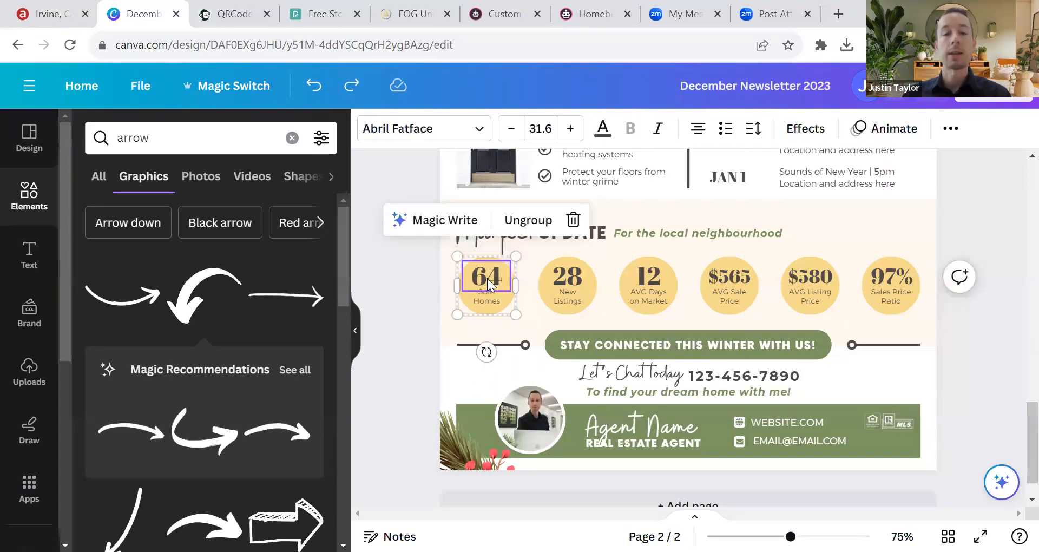
left_click(418, 276)
left_click(494, 277)
double_click(482, 277)
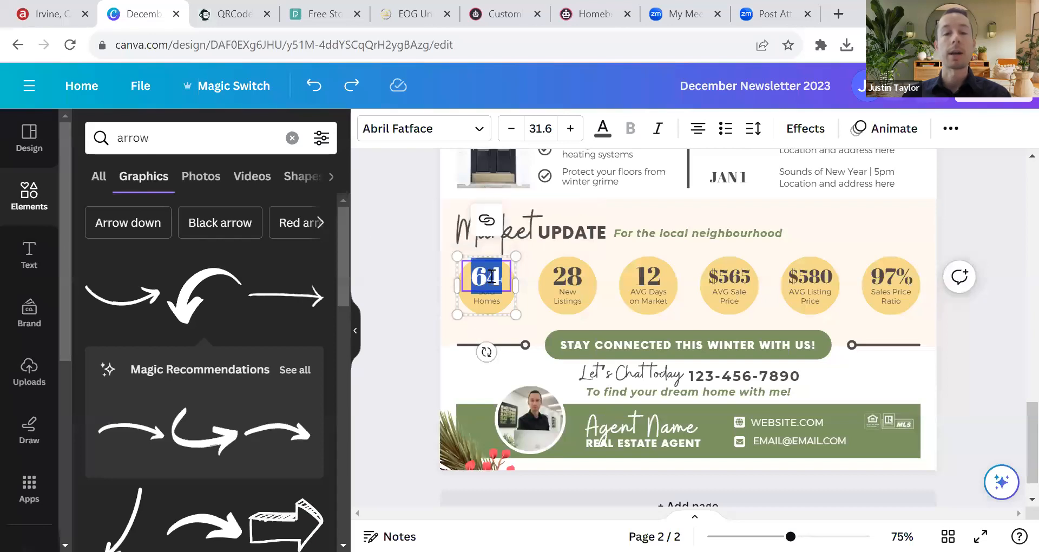
left_click(424, 246)
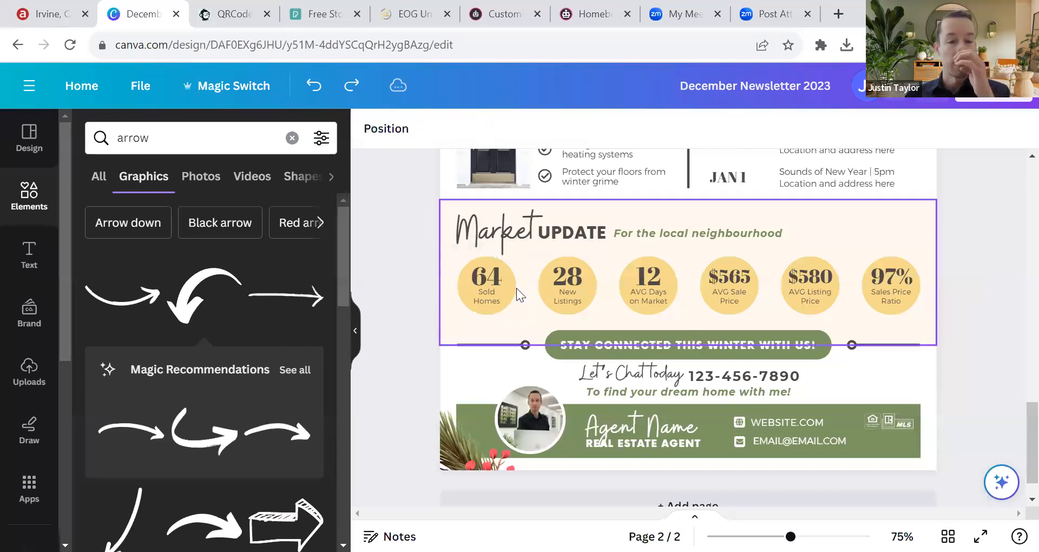
left_click(38, 14)
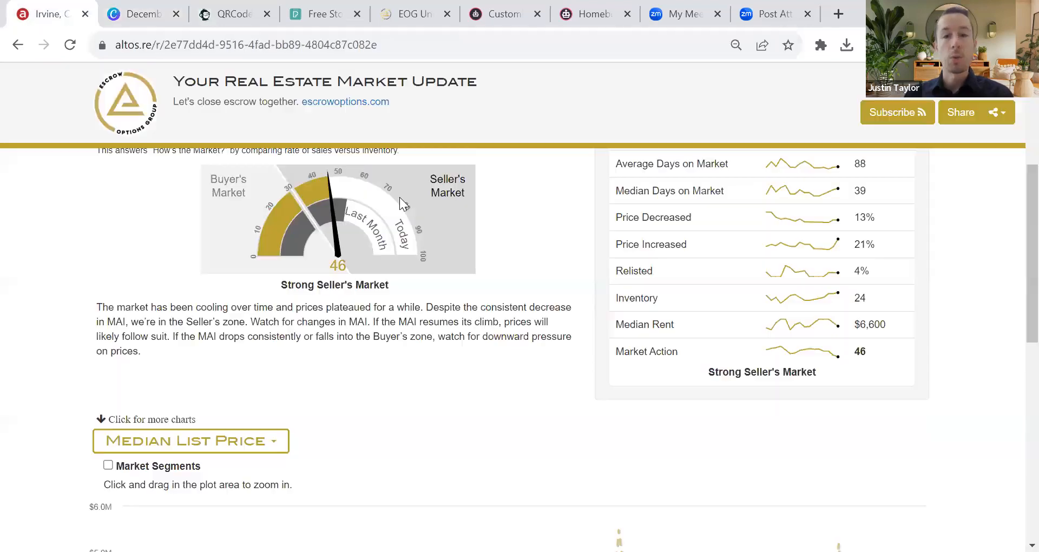
Step: Check the Irvine report's $3,471,798 median list price, then return to the December Newsletter design
scroll(752, 304, "up", 3)
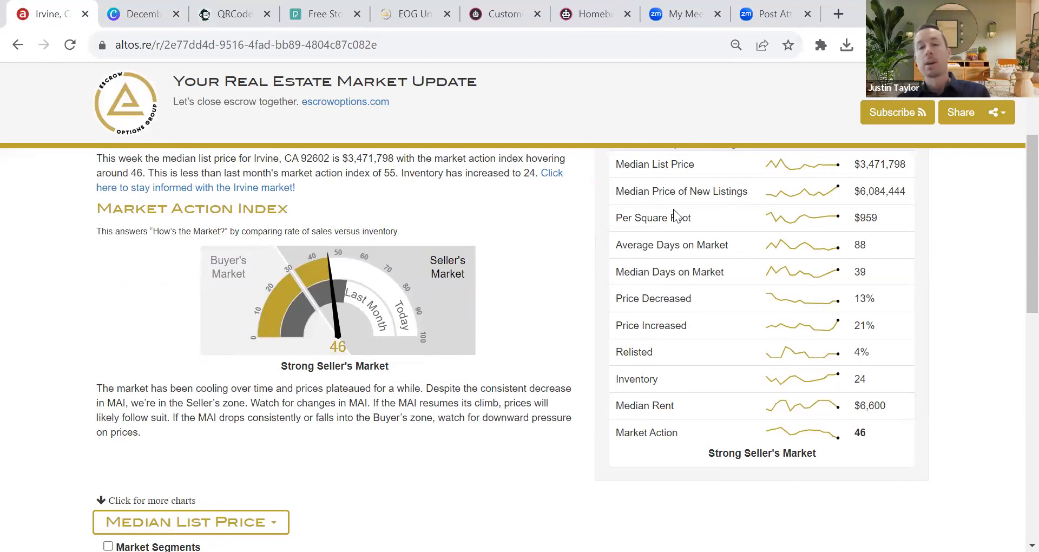
scroll(682, 217, "up", 3)
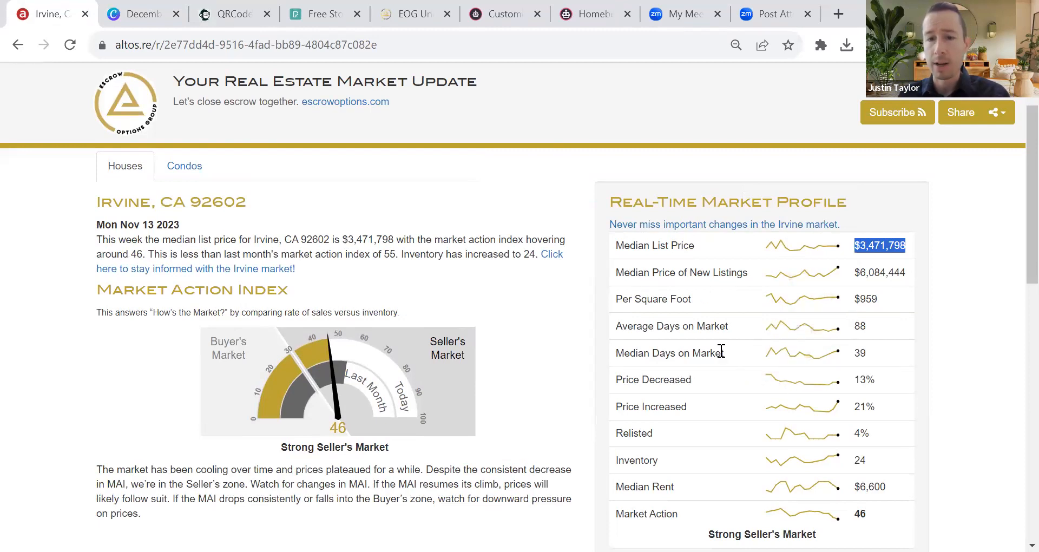
scroll(704, 324, "down", 2)
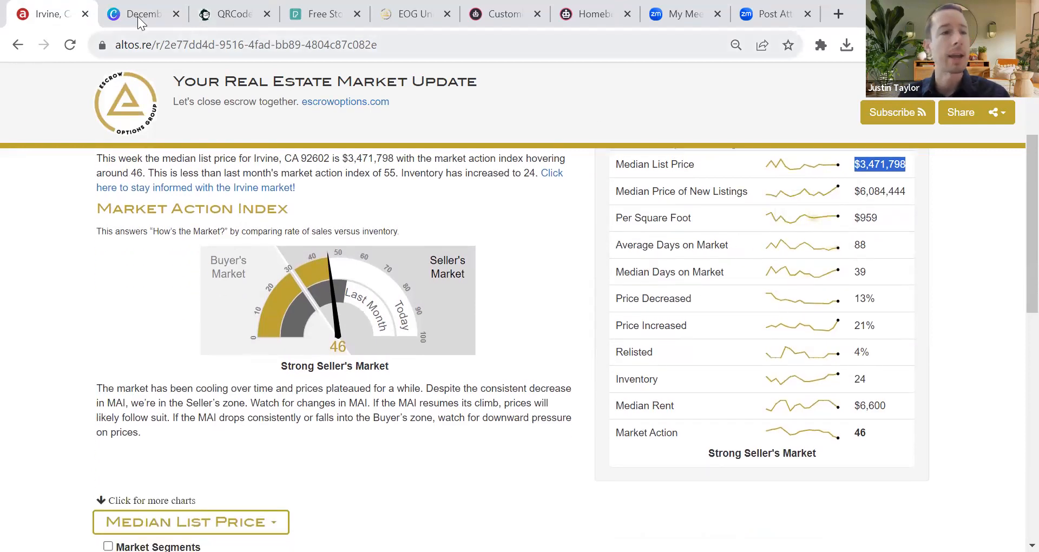
left_click(137, 16)
Step: Change the 12 AVG Days on Market figure to 88 and relabel the 64 statistic 'Median Sales Price'
left_click(644, 279)
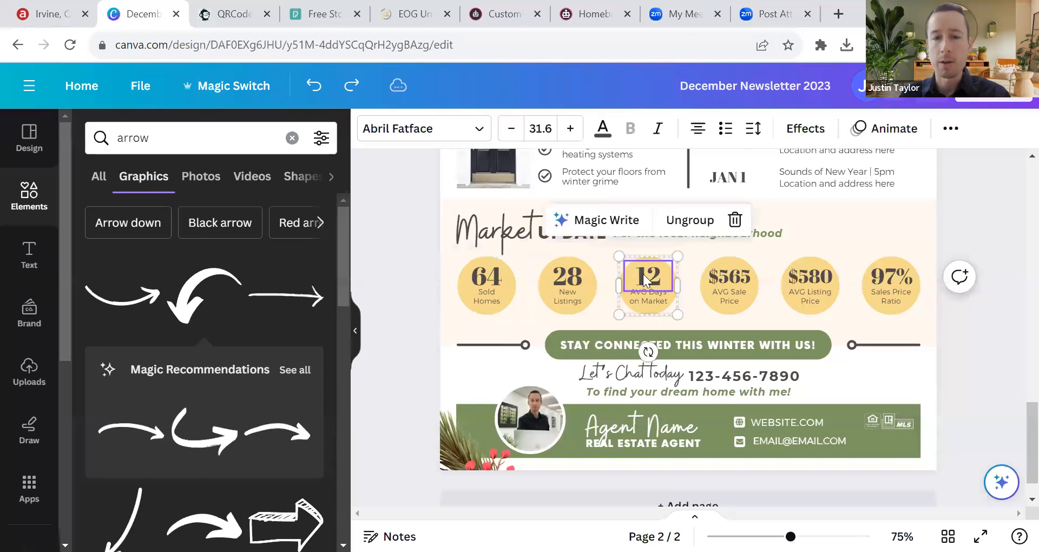
double_click(644, 277)
type("88")
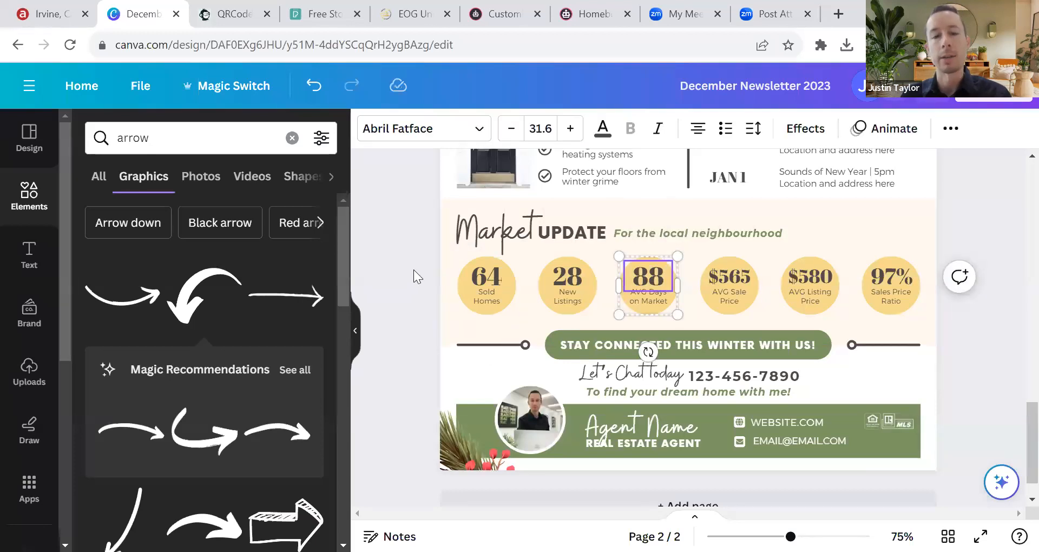
left_click(413, 269)
left_click(491, 292)
double_click(491, 295)
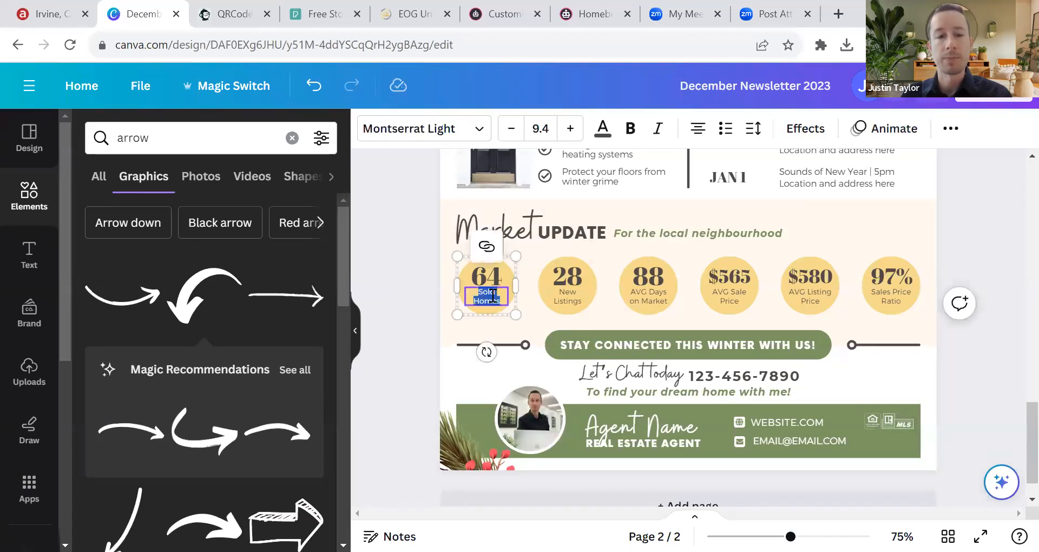
type("Median S")
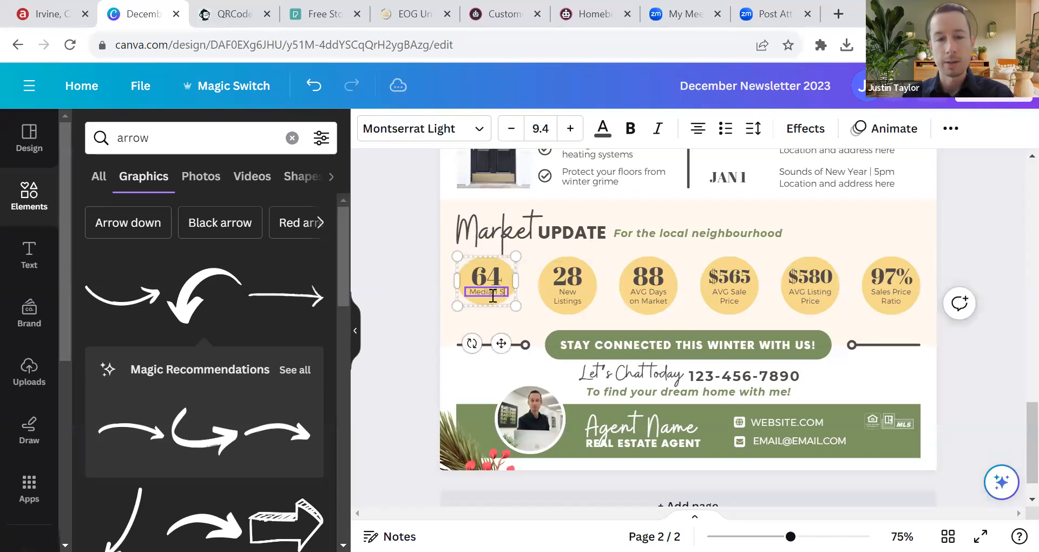
type("ales Price")
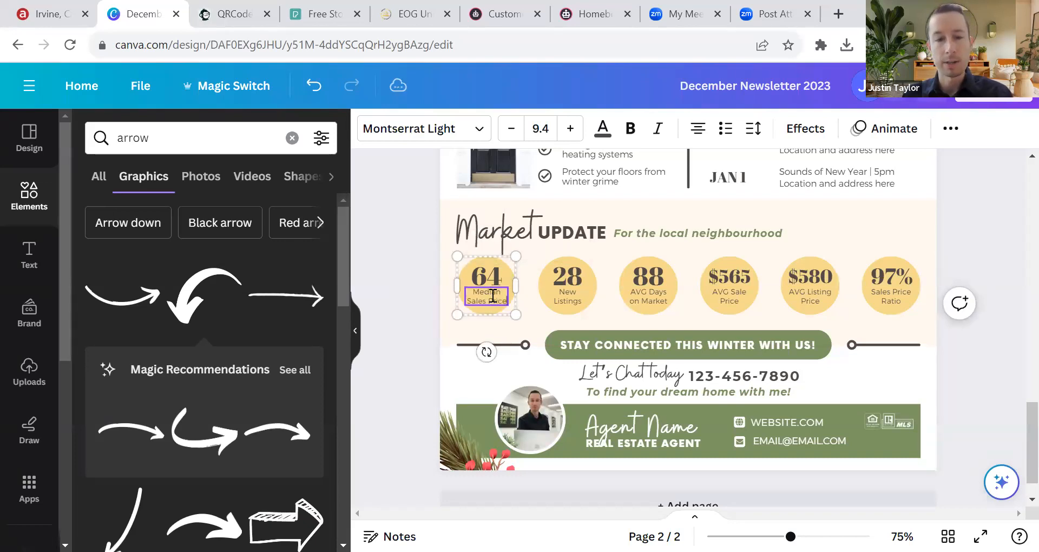
left_click(447, 308)
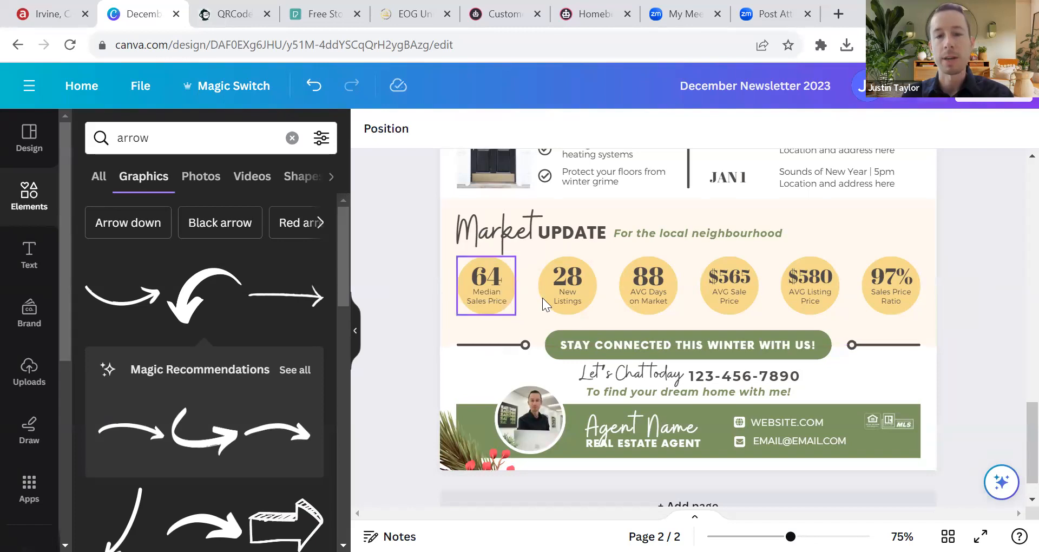
Step: Check the remaining 28, $565 and 97% statistics, then select the Sounds of New Year text box
left_click(563, 298)
double_click(648, 281)
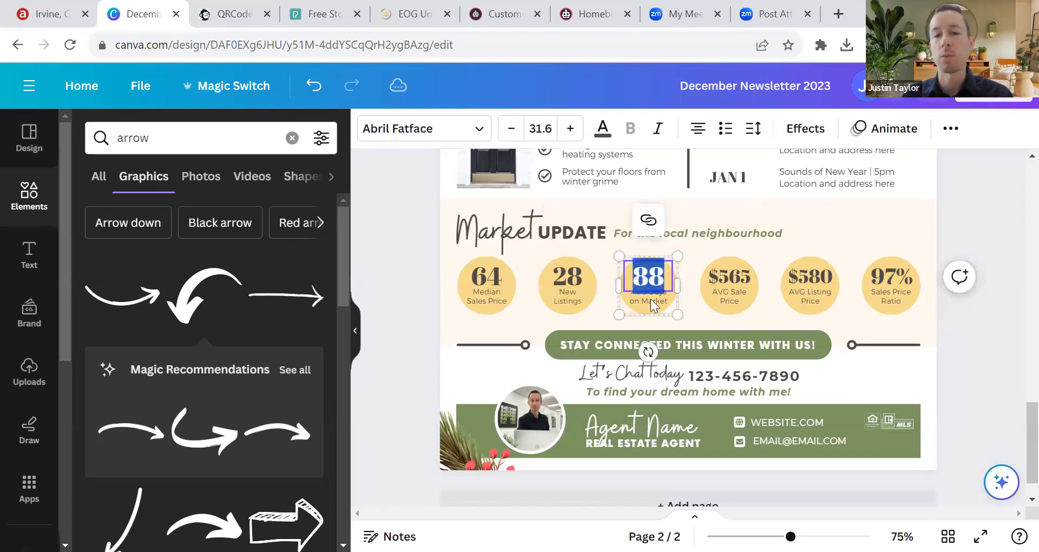
left_click(726, 286)
left_click(885, 284)
left_click(891, 297)
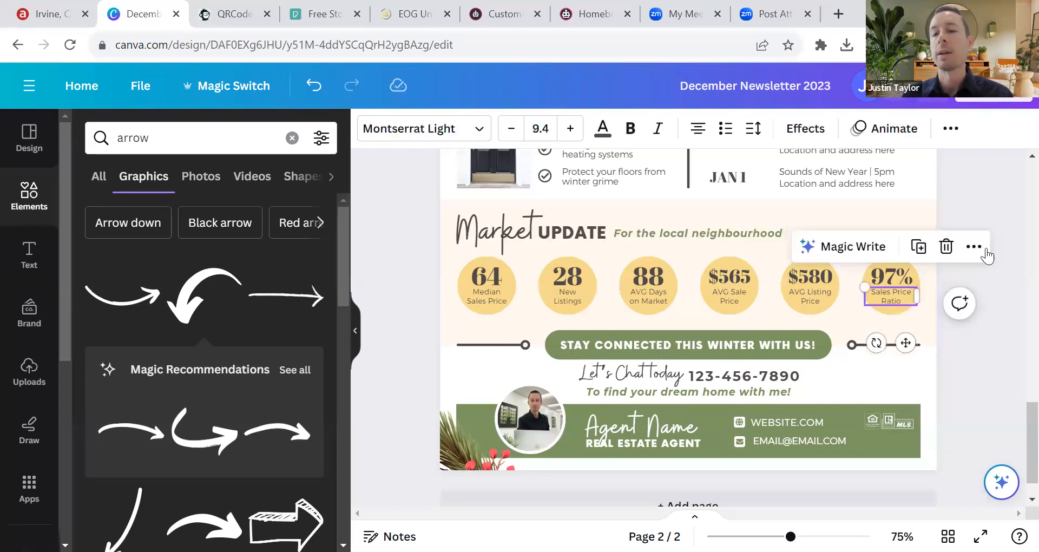
left_click(1002, 228)
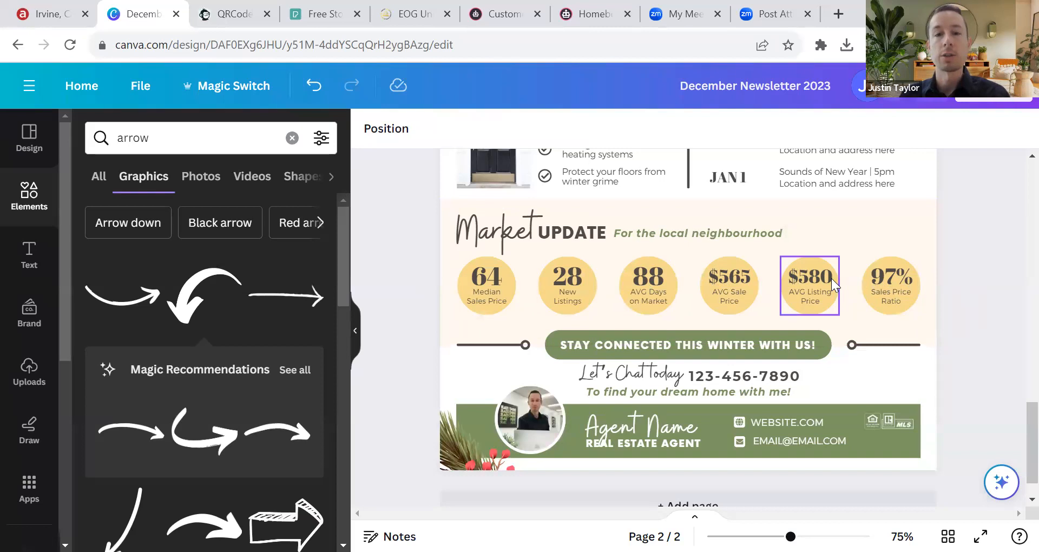
scroll(831, 278, "up", 2)
left_click(836, 256)
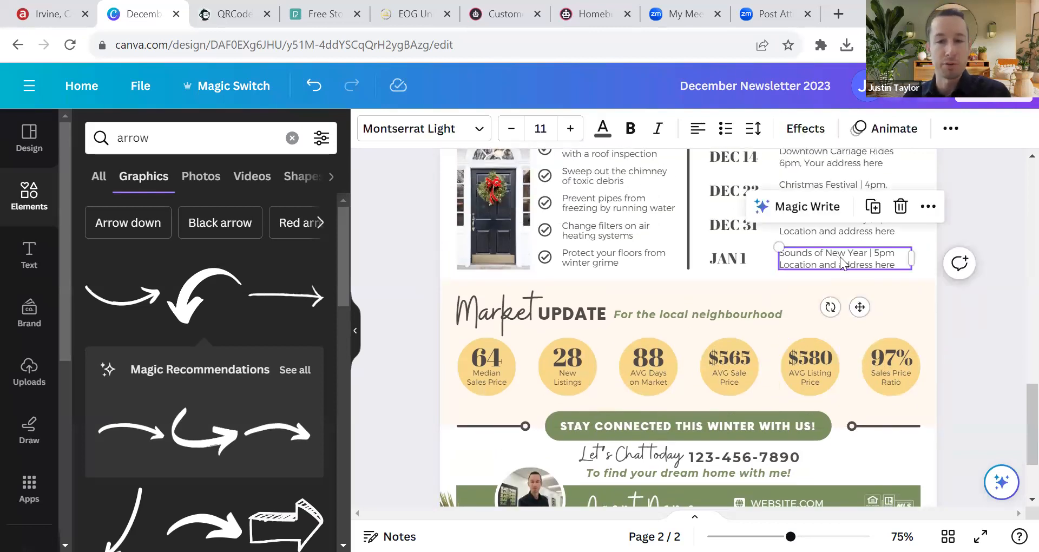
Step: Duplicate the Sounds of New Year text box and place the widened copy under the stat circles
left_click(873, 207)
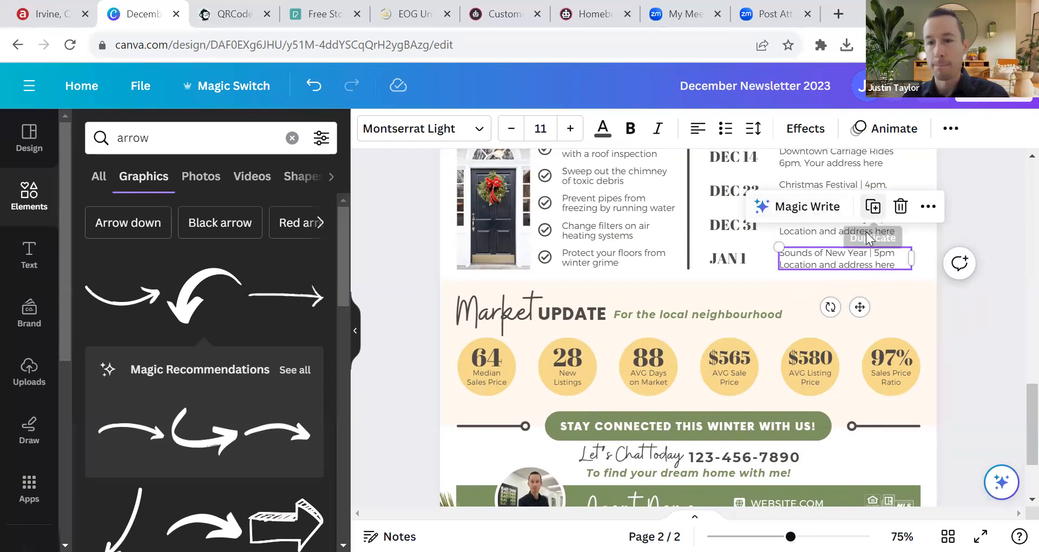
left_click_drag(848, 269, 824, 319)
scroll(828, 383, "down", 2)
left_click_drag(896, 318, 939, 314)
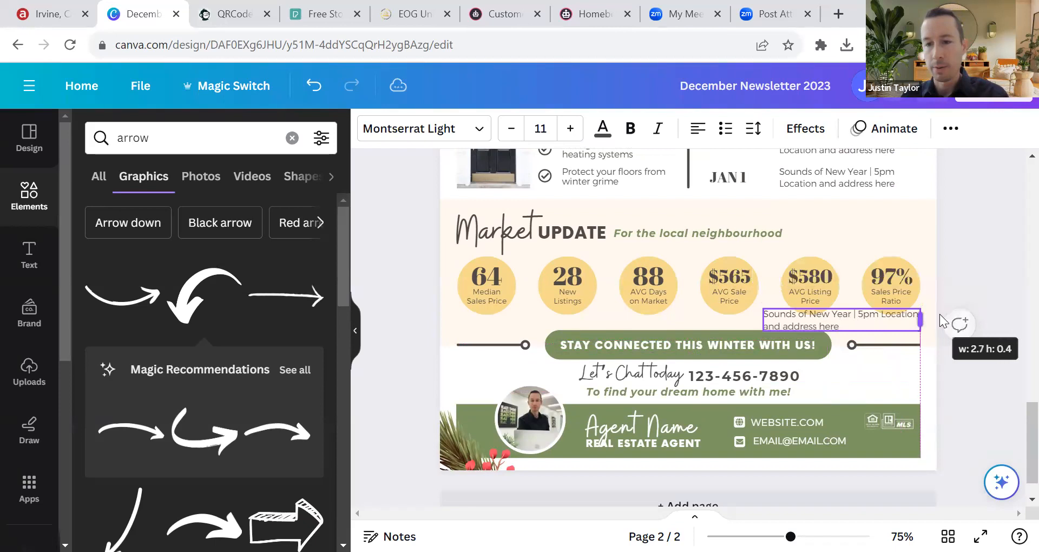
left_click_drag(853, 318, 922, 322)
Step: Replace the copy's text with '*December data provided by ALTOS.' and right-align it
double_click(903, 318)
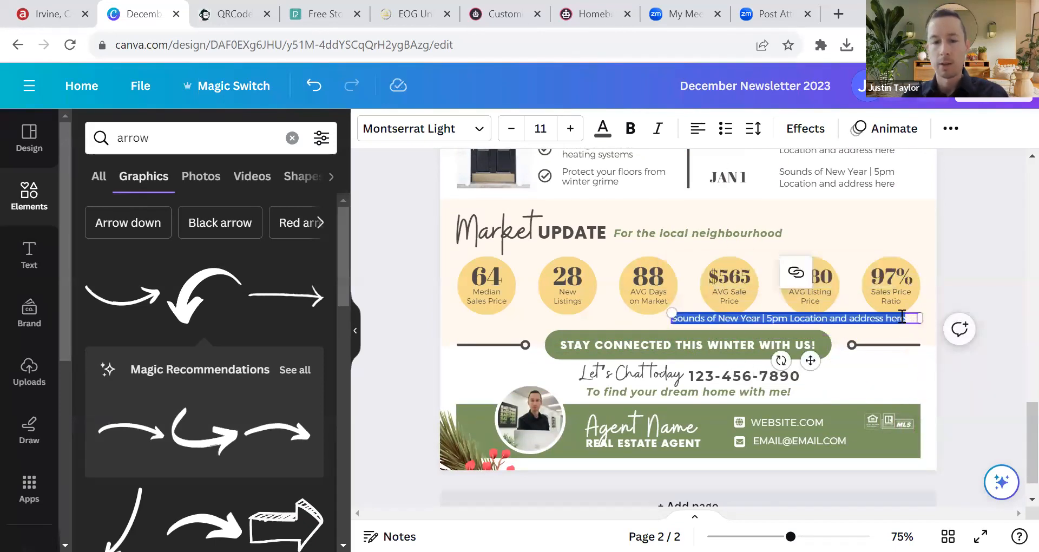
key("BackSpace")
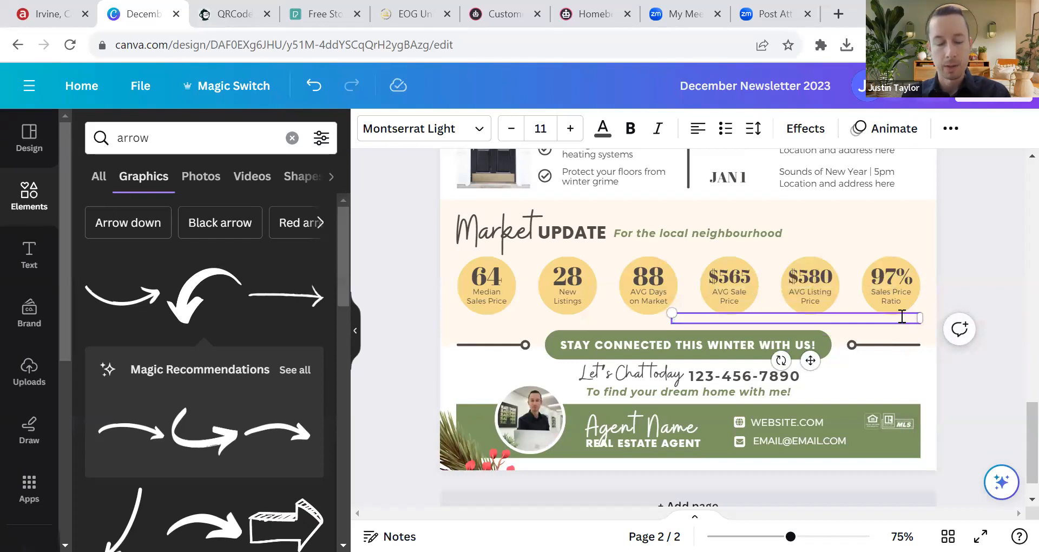
type("December")
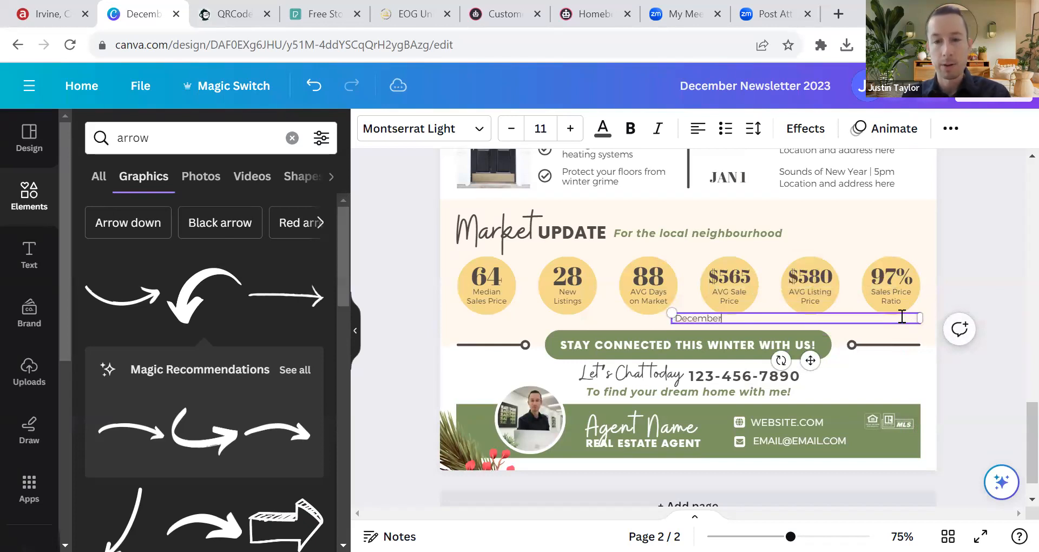
type(" data pro")
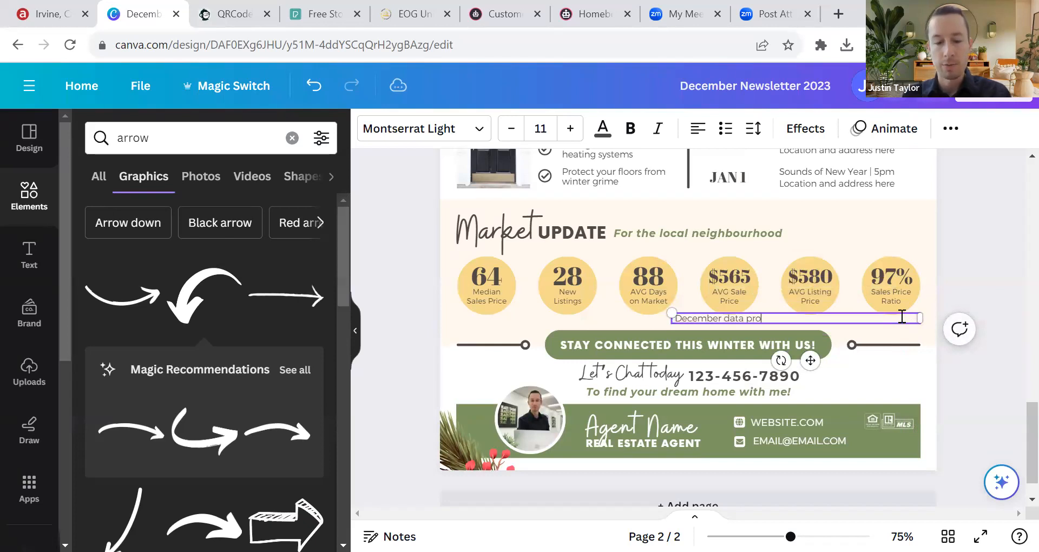
type("vided by ALTOS")
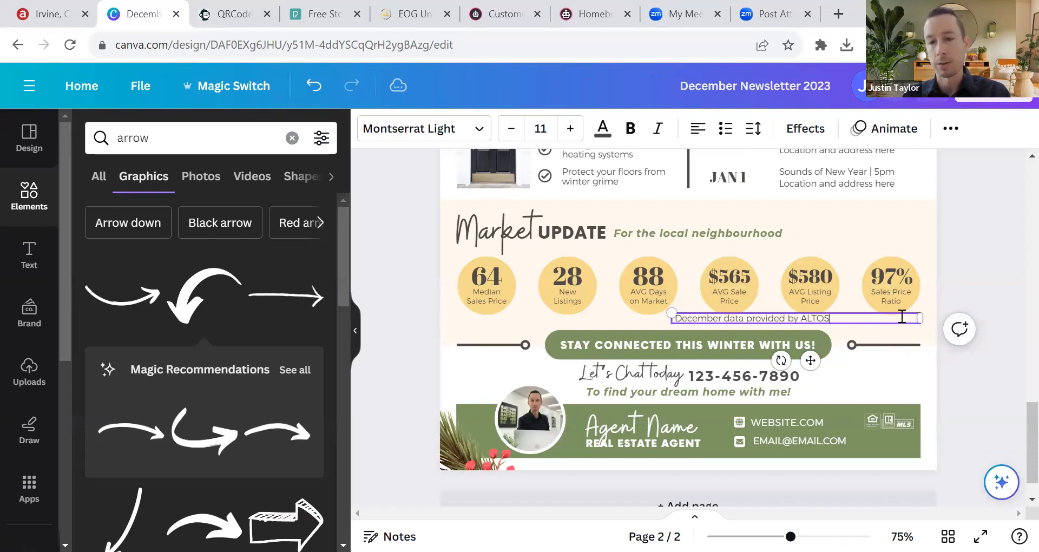
type(".")
key("ctrl+a")
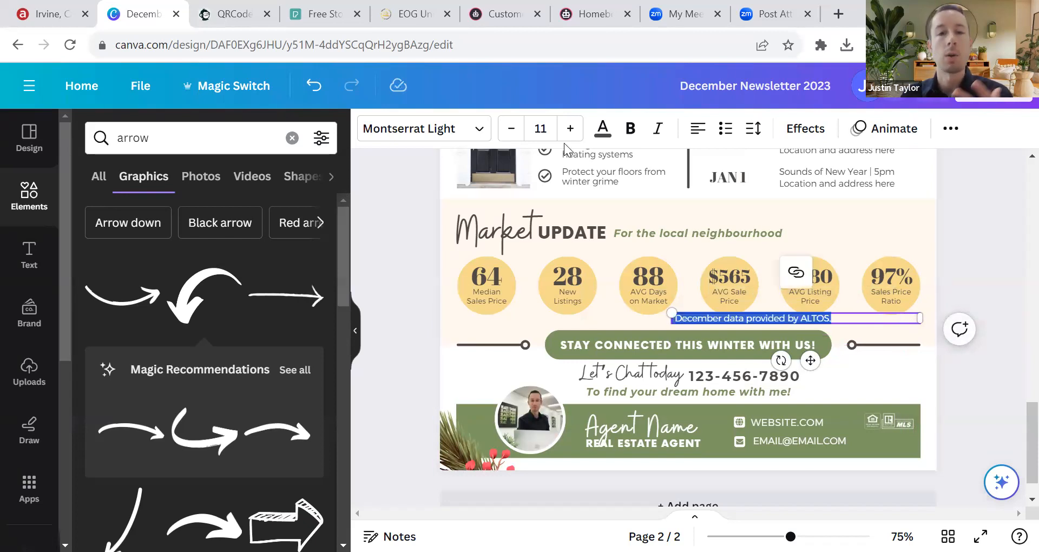
left_click(705, 131)
left_click(704, 132)
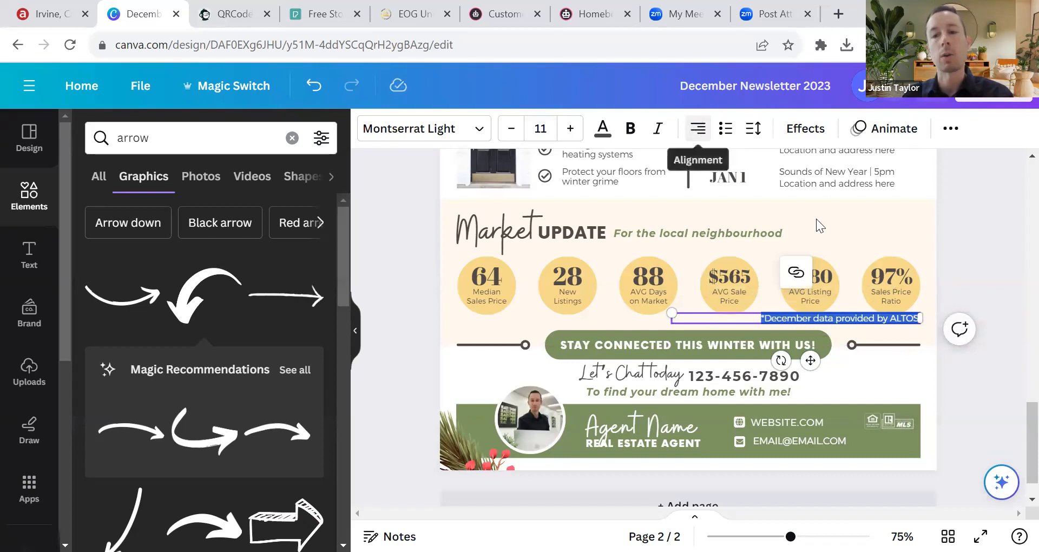
left_click(976, 254)
Step: Settle the footnote just above the divider line and set its font size to 11
left_click_drag(896, 318, 896, 322)
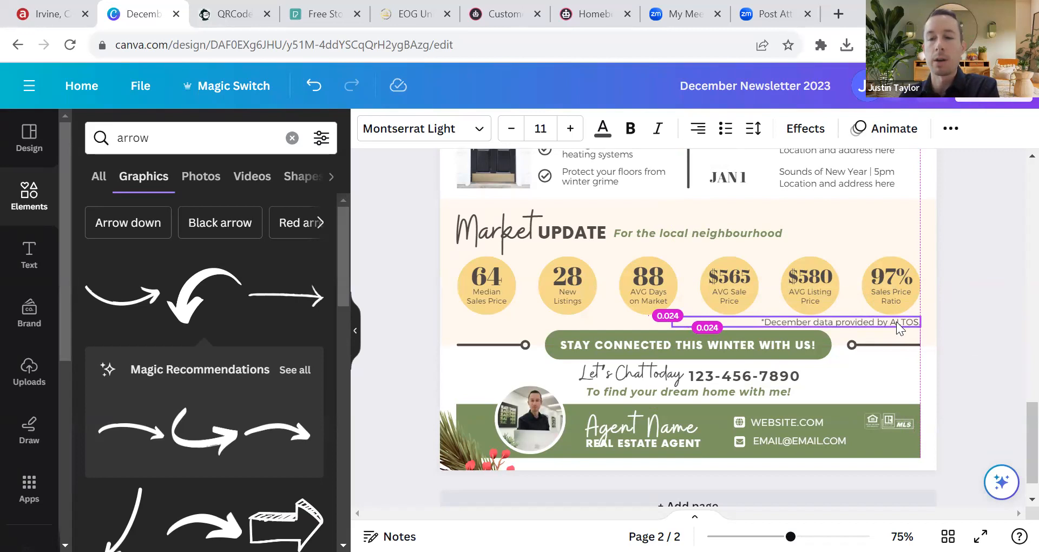
left_click_drag(896, 322, 897, 321)
left_click(992, 287)
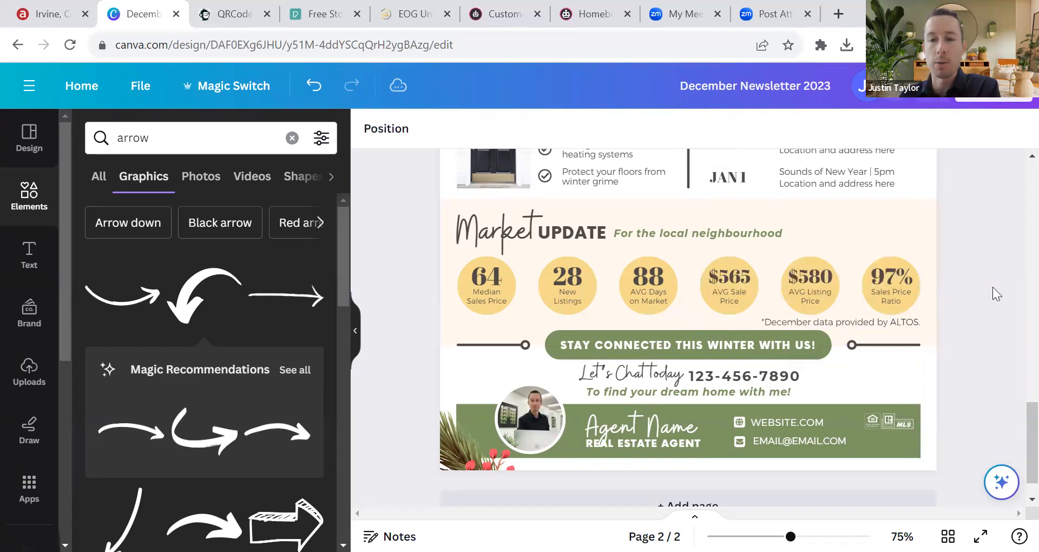
left_click(904, 320)
left_click(510, 129)
left_click(511, 130)
left_click(570, 130)
left_click(570, 130)
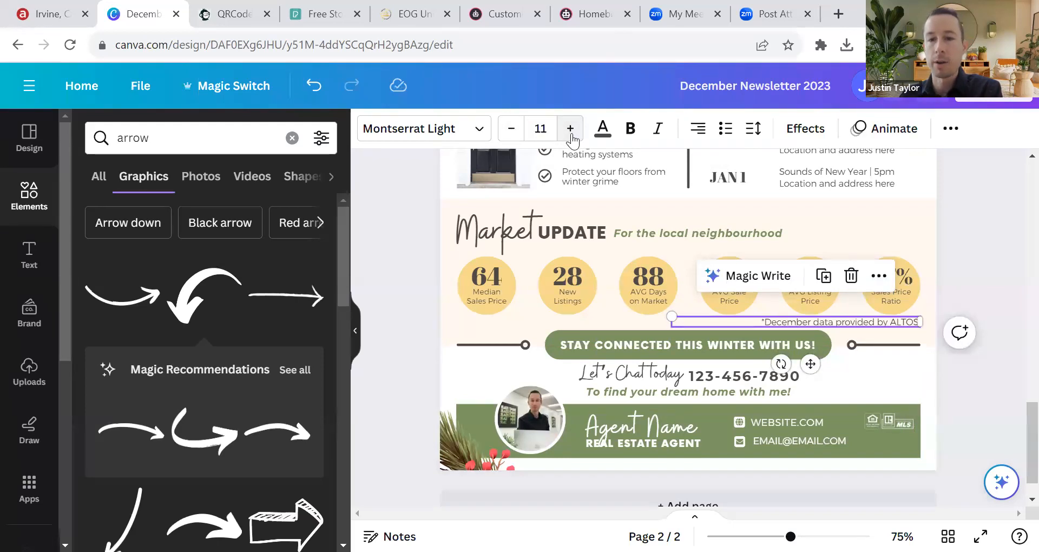
left_click(994, 256)
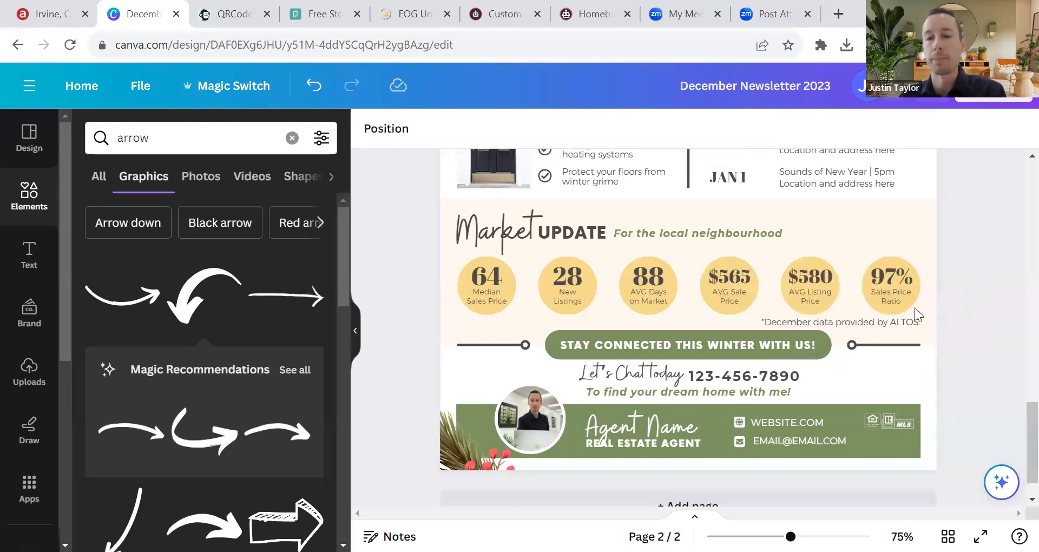
Step: Reselect the footnote and scroll to check its placement under the circles
left_click(824, 323)
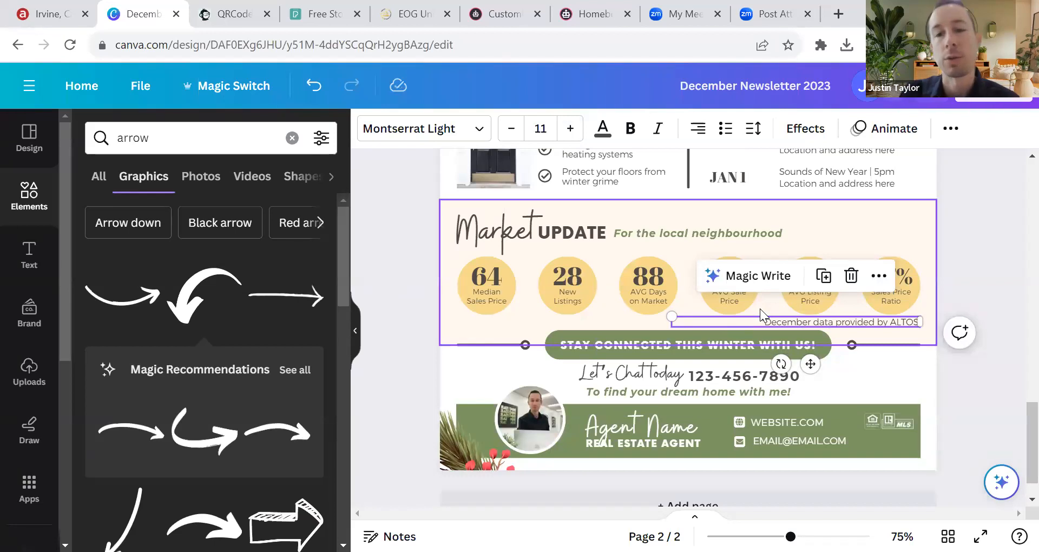
scroll(793, 314, "down", 1)
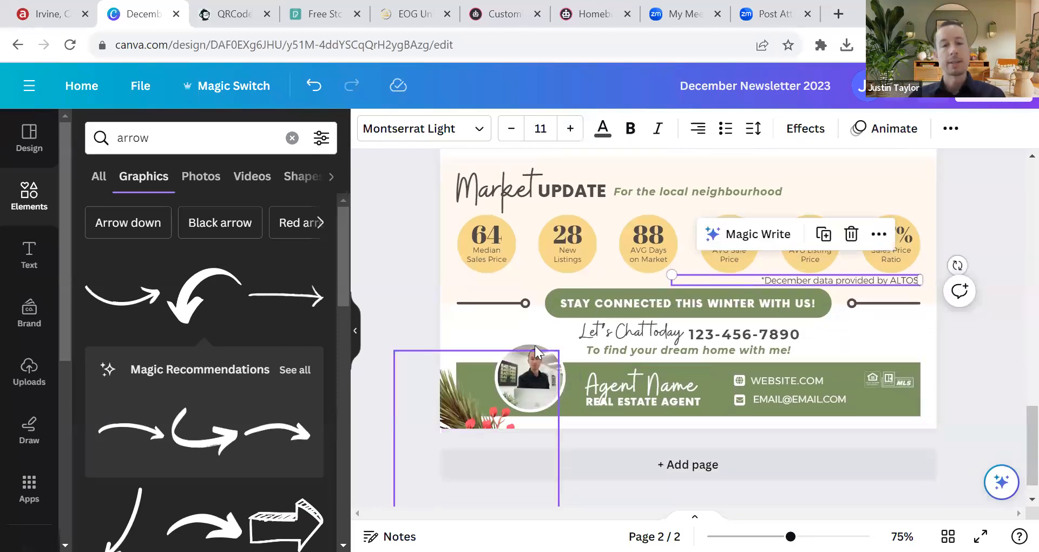
scroll(864, 350, "up", 6)
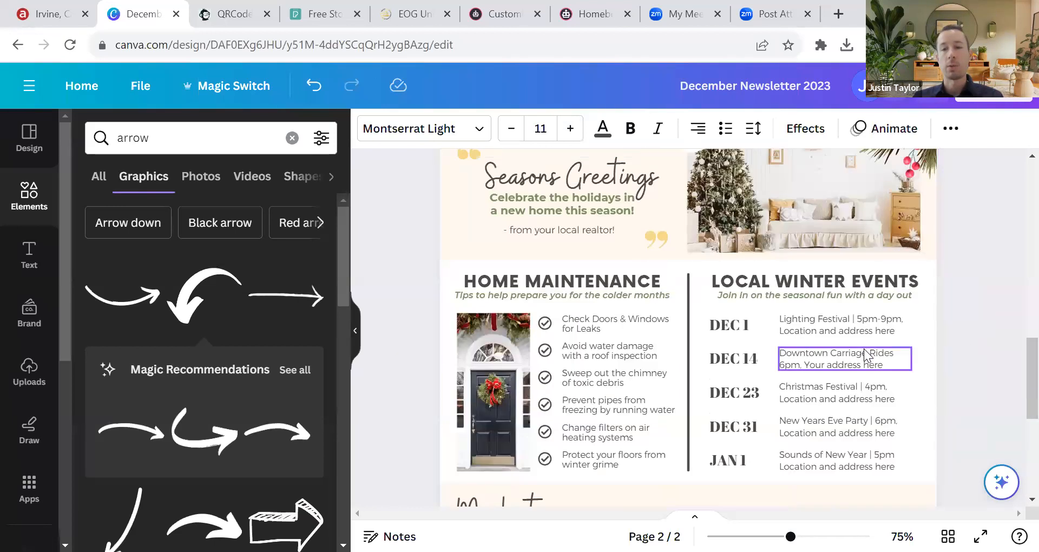
scroll(865, 355, "up", 10)
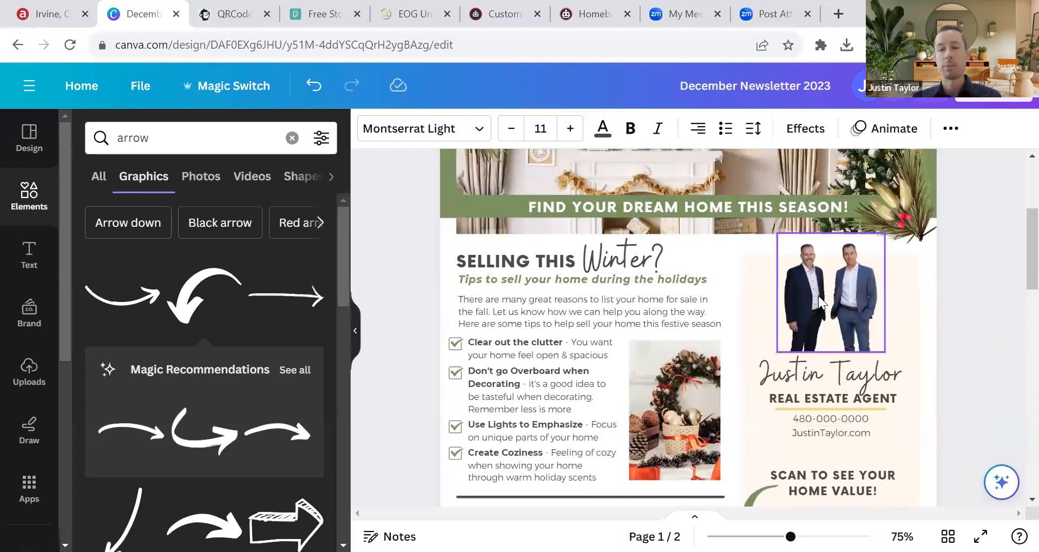
Step: Drag the two-agent photo from page 1 onto page 2
left_click(818, 295)
left_click_drag(820, 298, 552, 279)
scroll(743, 312, "down", 8)
scroll(695, 365, "down", 10)
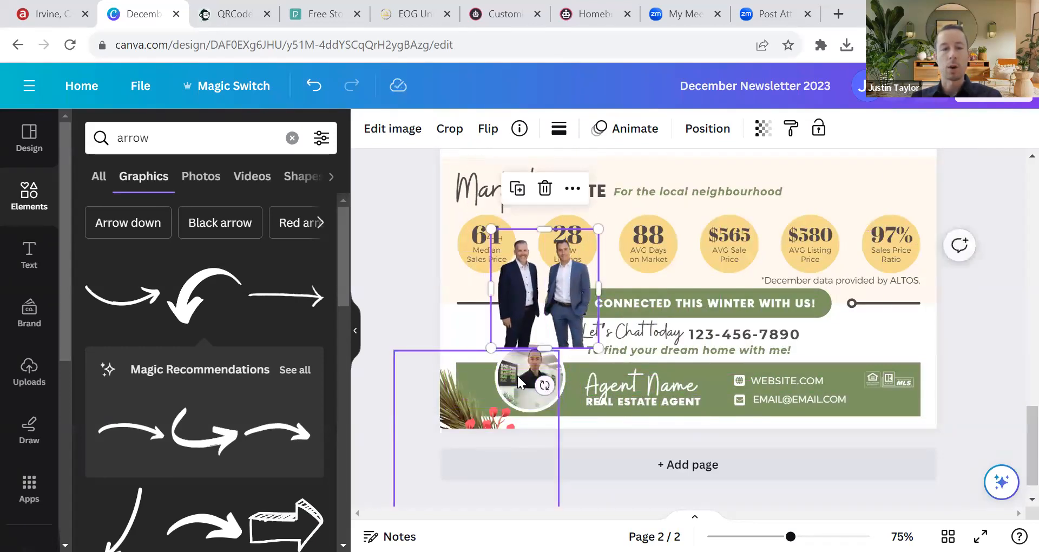
Step: Delete the round agent headshot and place the two-agent photo over the green agent band
left_click(517, 376)
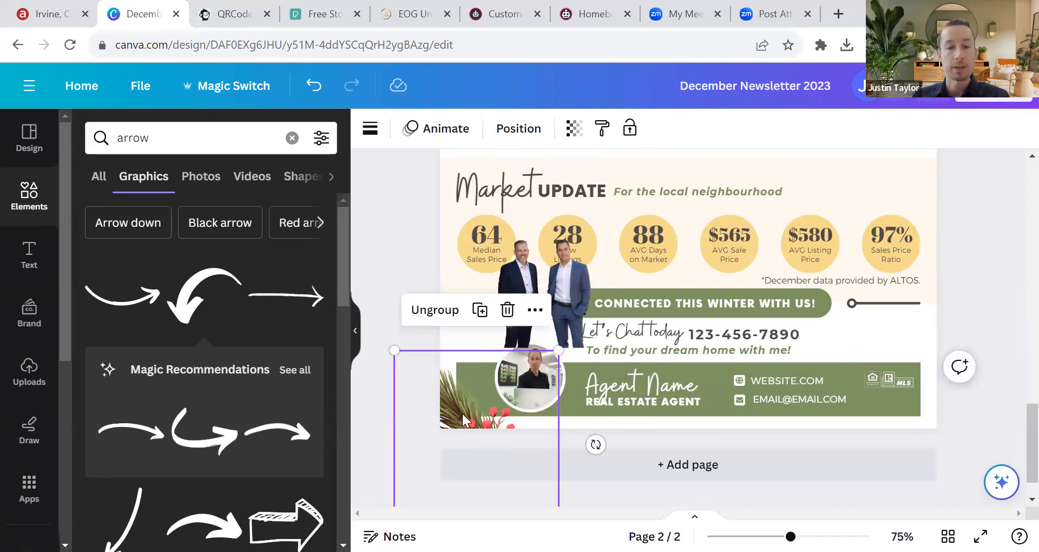
left_click(564, 361)
key("Escape")
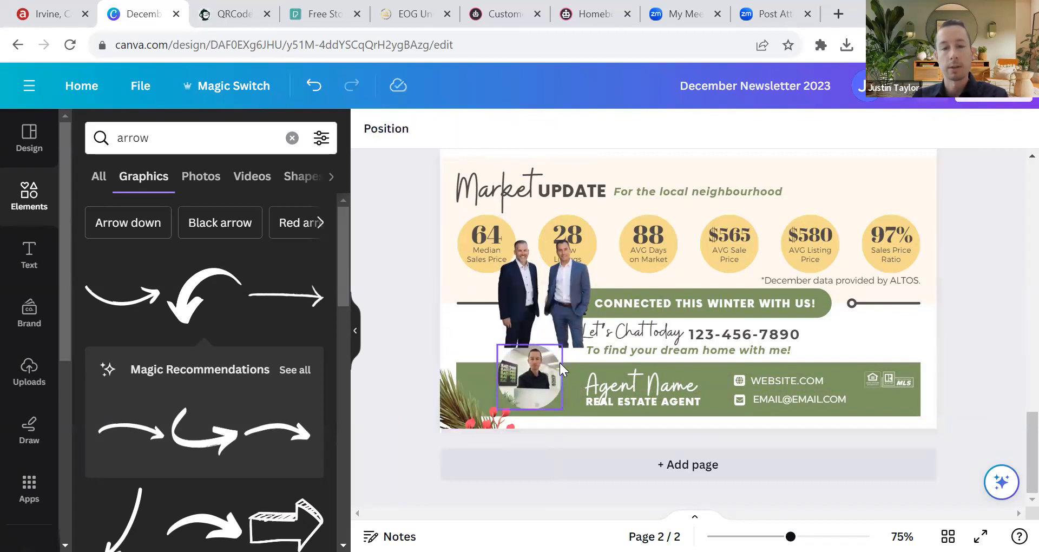
left_click(560, 362)
key("Delete")
left_click_drag(562, 303, 557, 380)
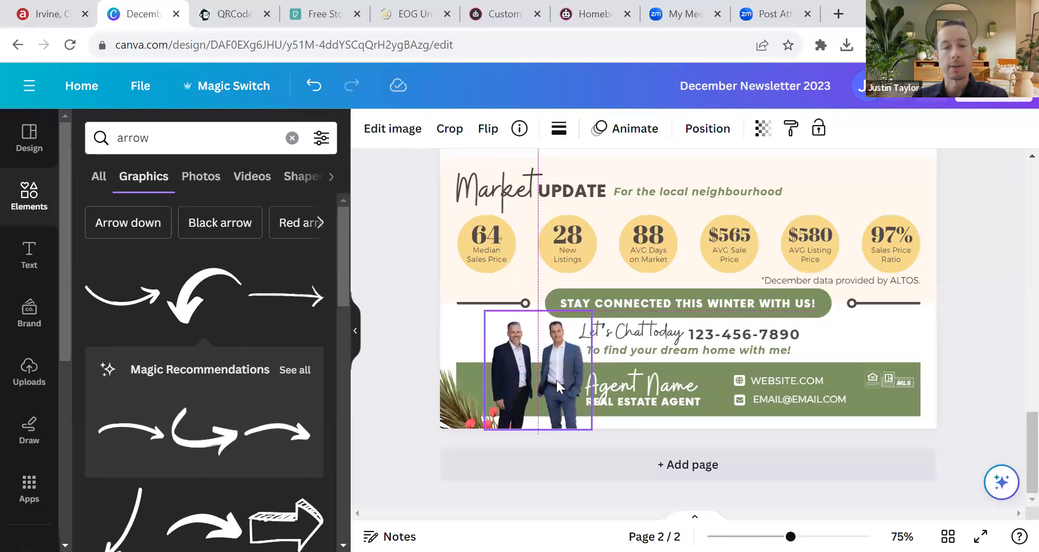
left_click(422, 332)
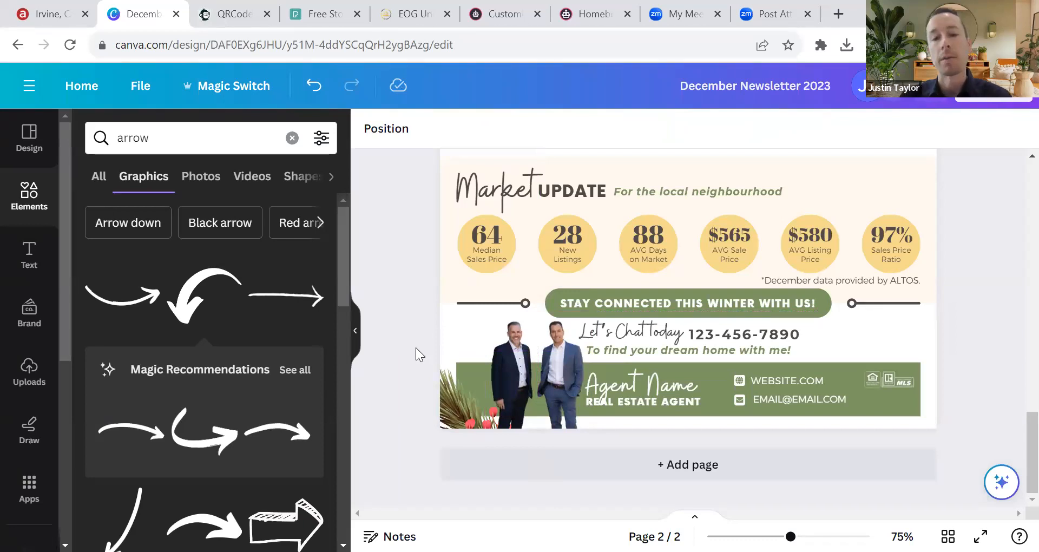
double_click(635, 372)
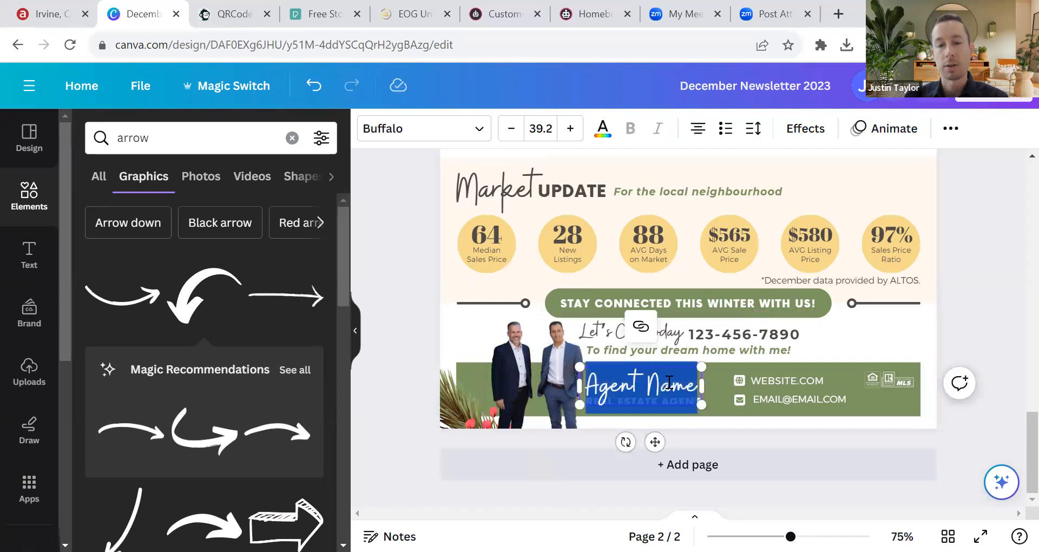
left_click(784, 381)
double_click(786, 399)
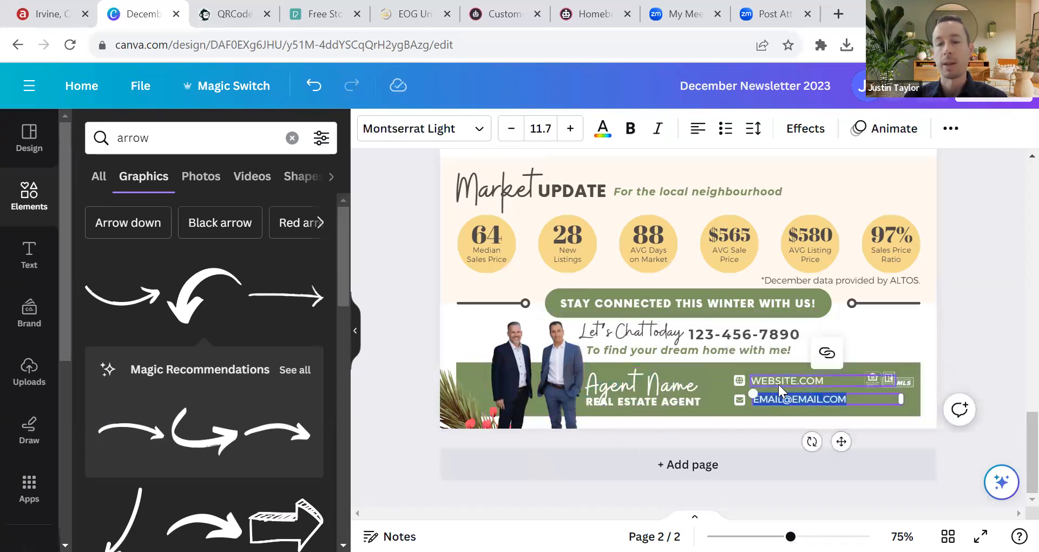
left_click(780, 382)
left_click(708, 304)
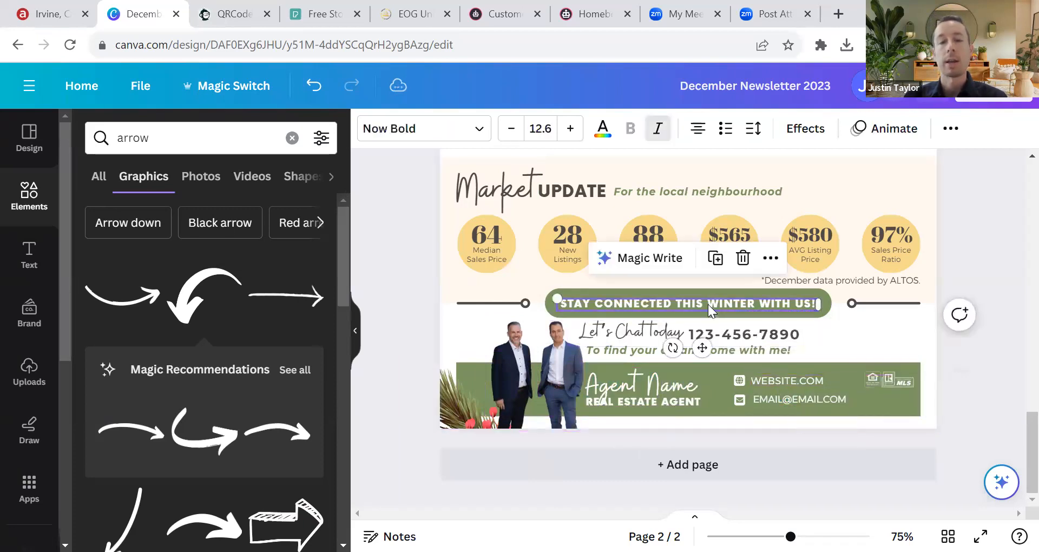
left_click(971, 267)
scroll(765, 321, "up", 6)
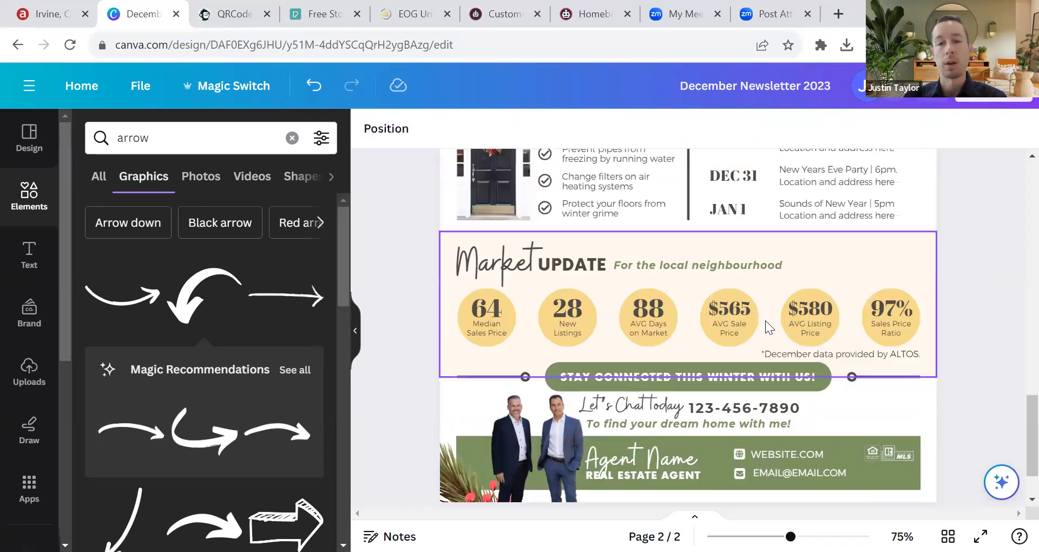
scroll(566, 362, "up", 8)
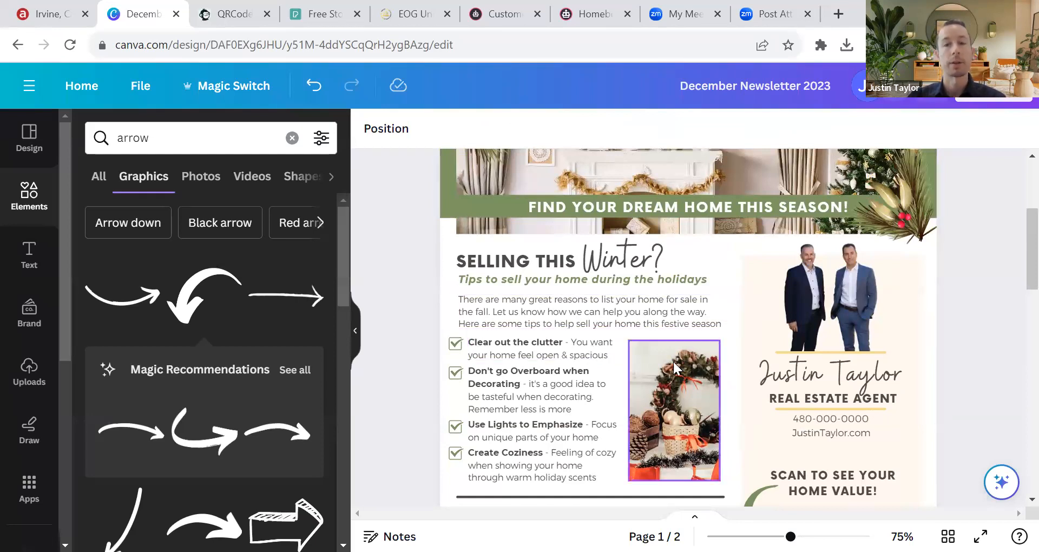
scroll(888, 350, "down", 7)
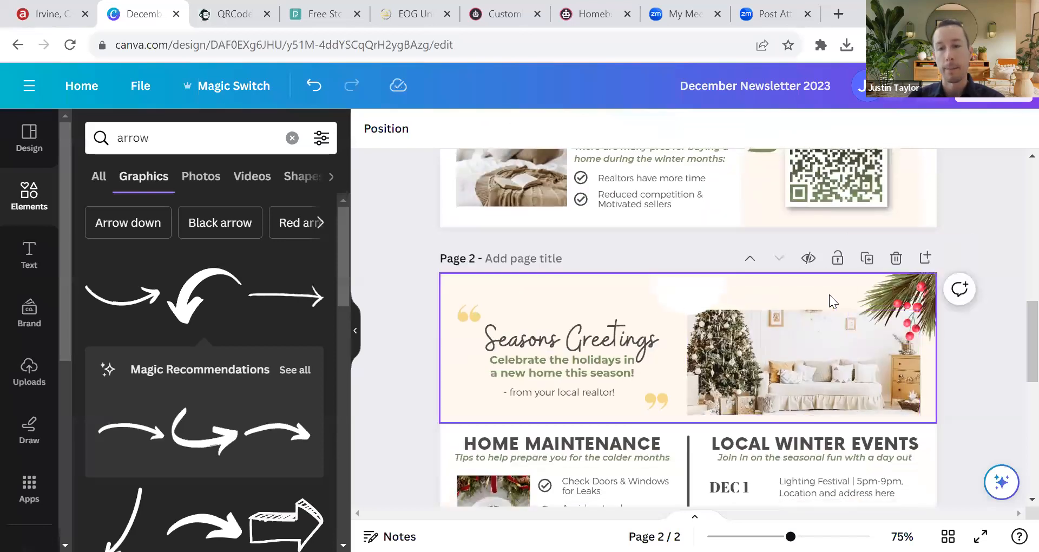
scroll(837, 310, "down", 10)
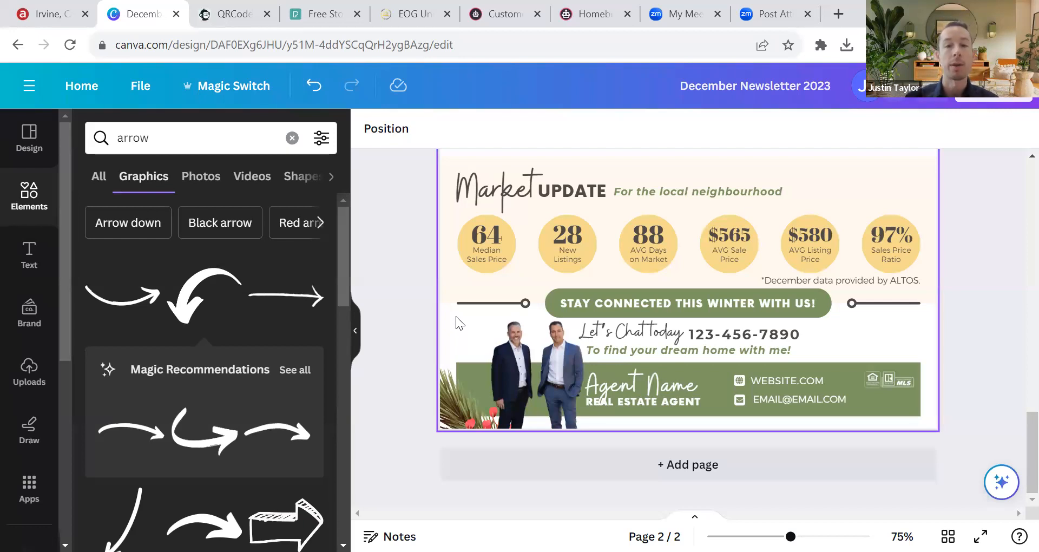
scroll(450, 317, "up", 3)
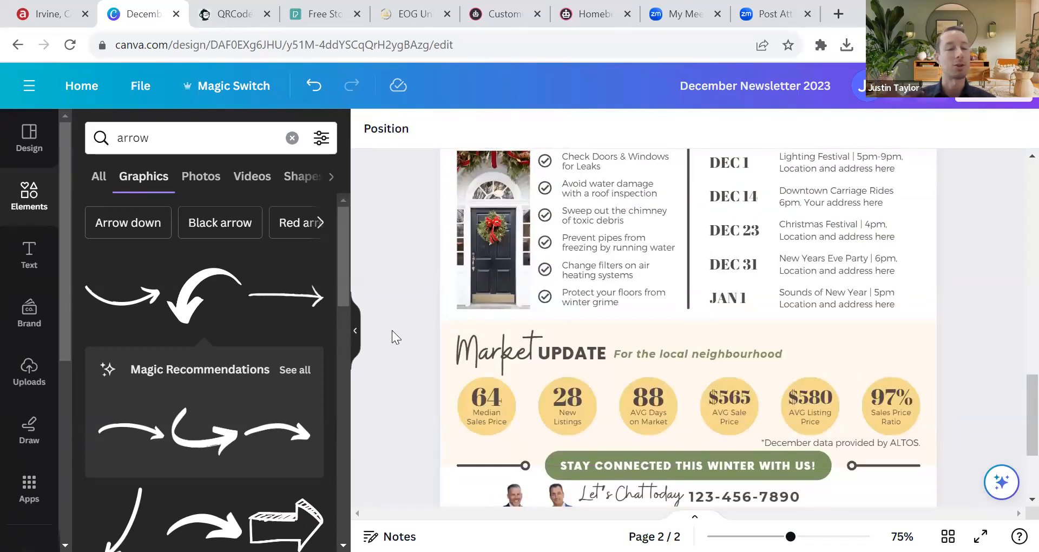
scroll(405, 341, "down", 3)
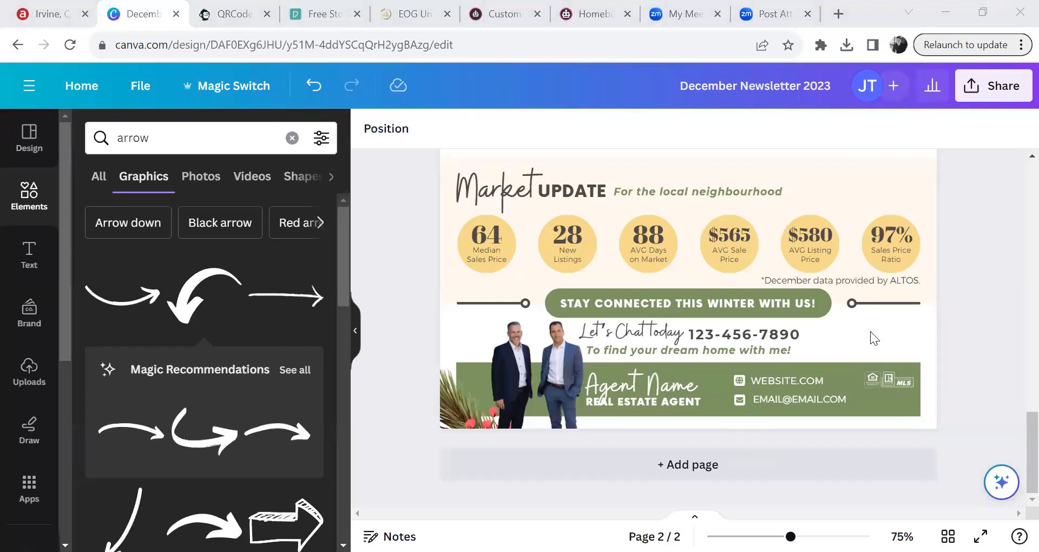
scroll(961, 339, "up", 15)
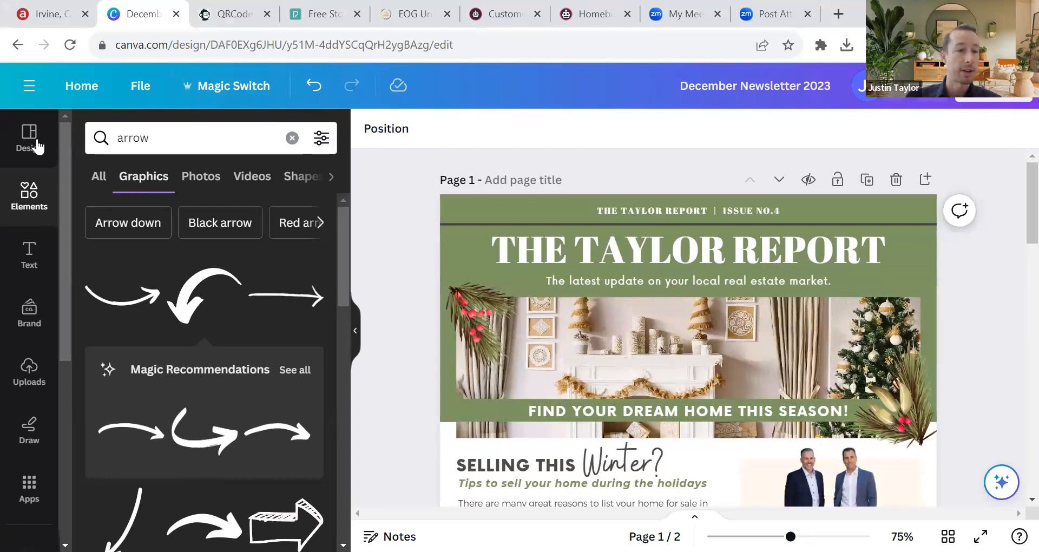
Step: From the Canva home page, search templates for 'real estate newsletter' and browse the results
left_click(84, 96)
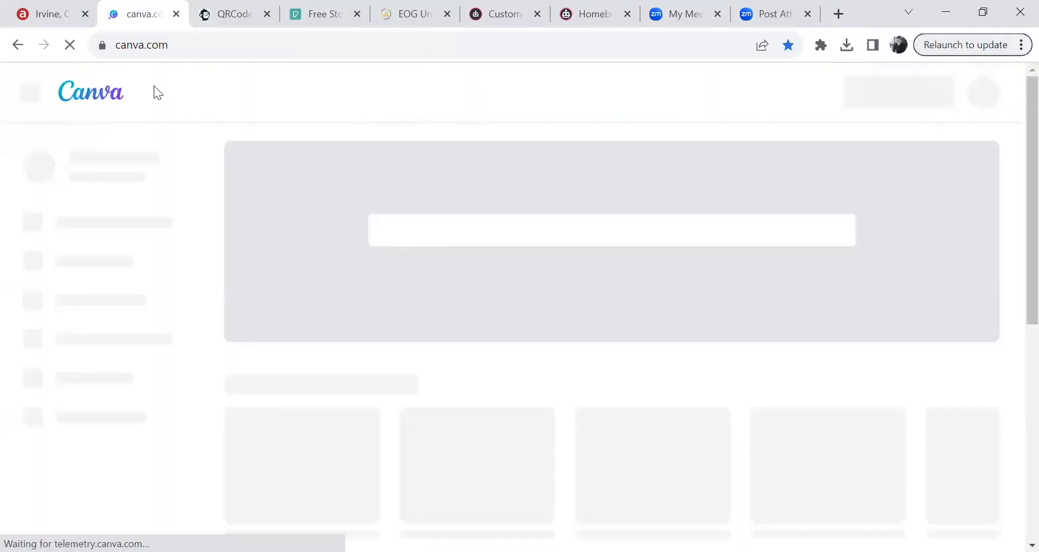
left_click(461, 229)
type("real es")
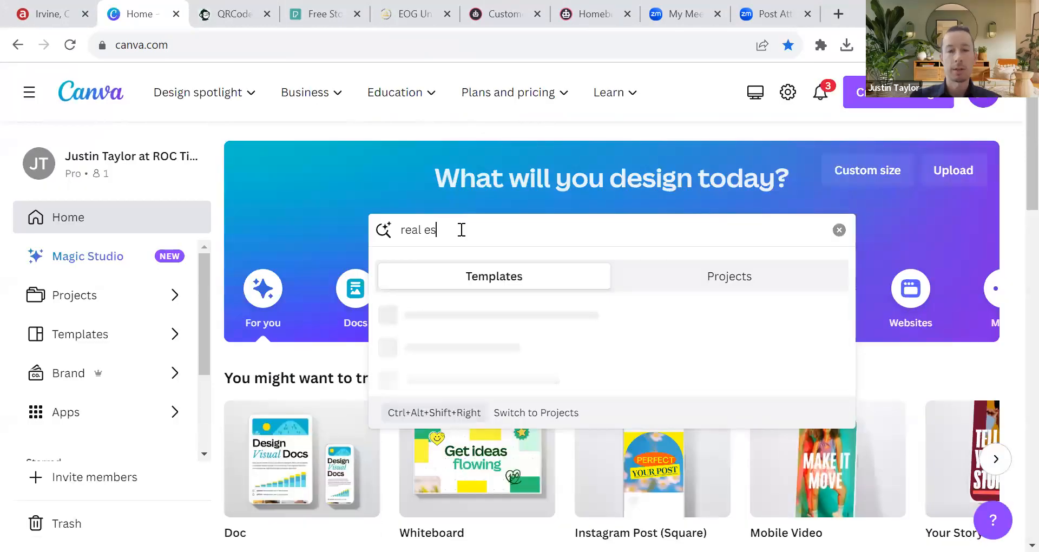
type("tate newsletter")
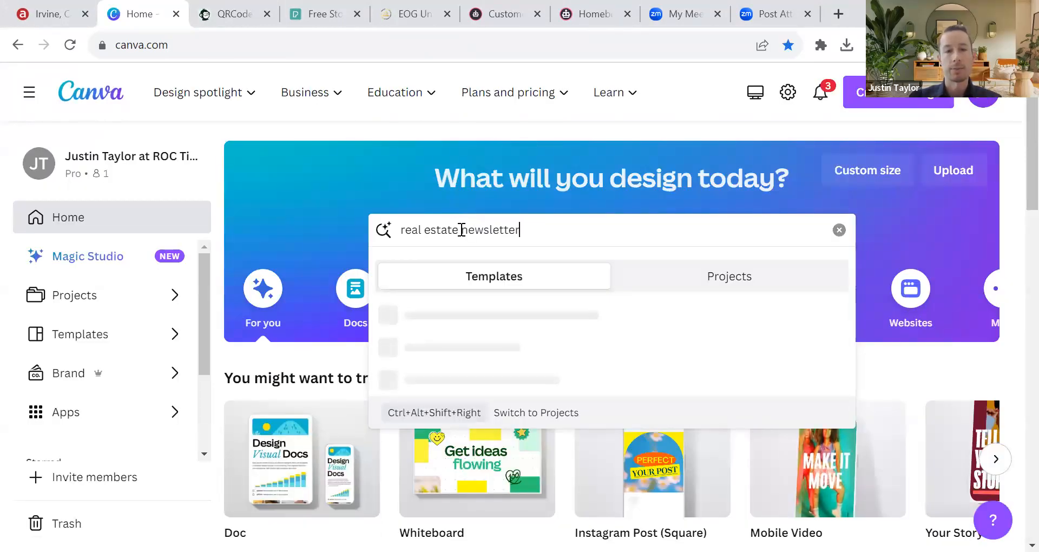
key("Return")
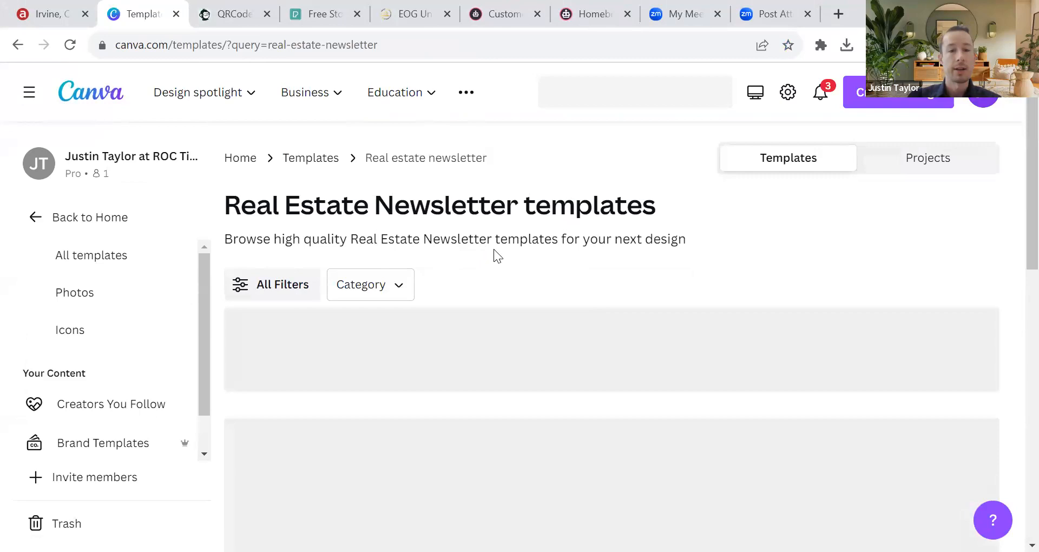
scroll(523, 268, "down", 3)
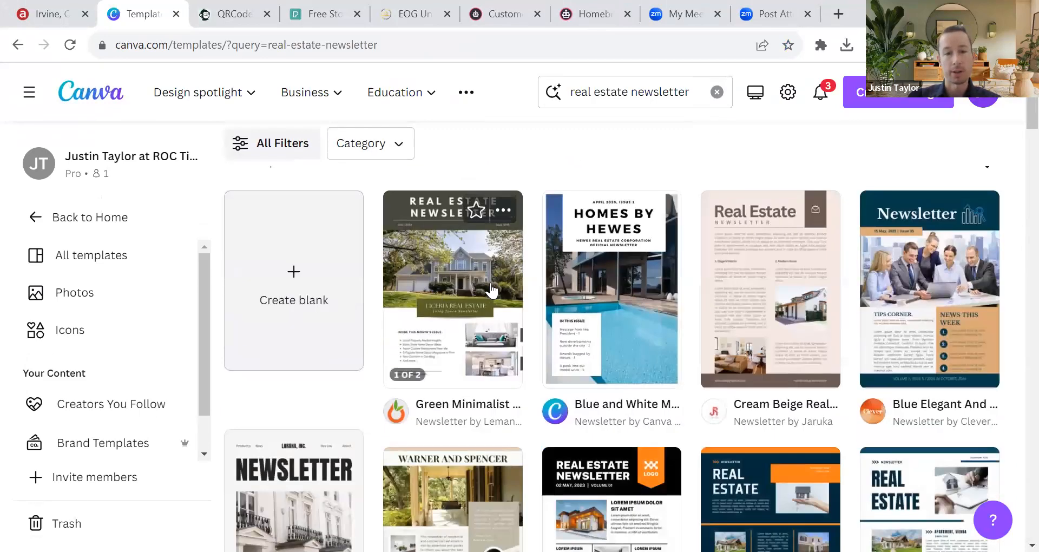
scroll(881, 264, "down", 3)
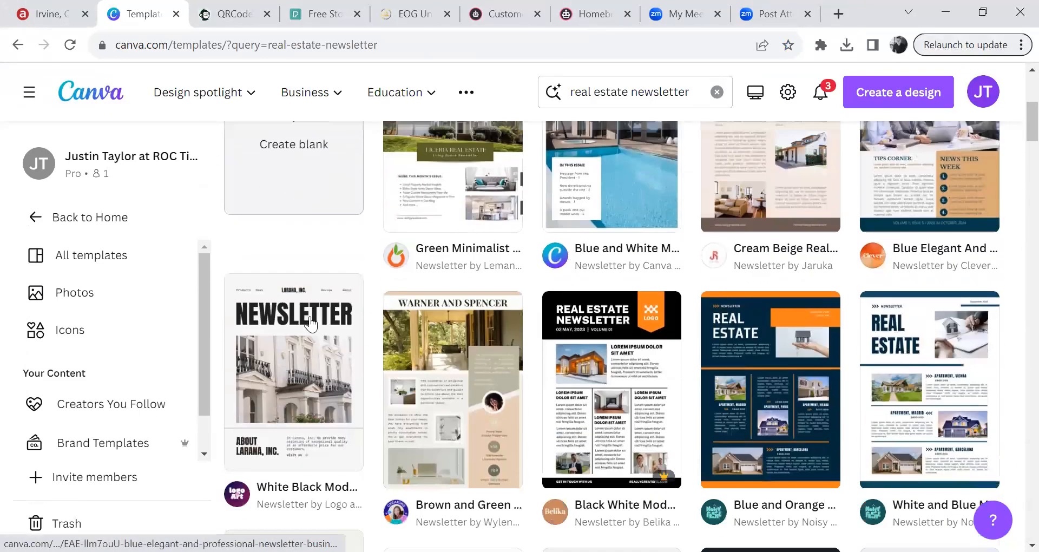
scroll(845, 279, "down", 10)
scroll(830, 289, "down", 5)
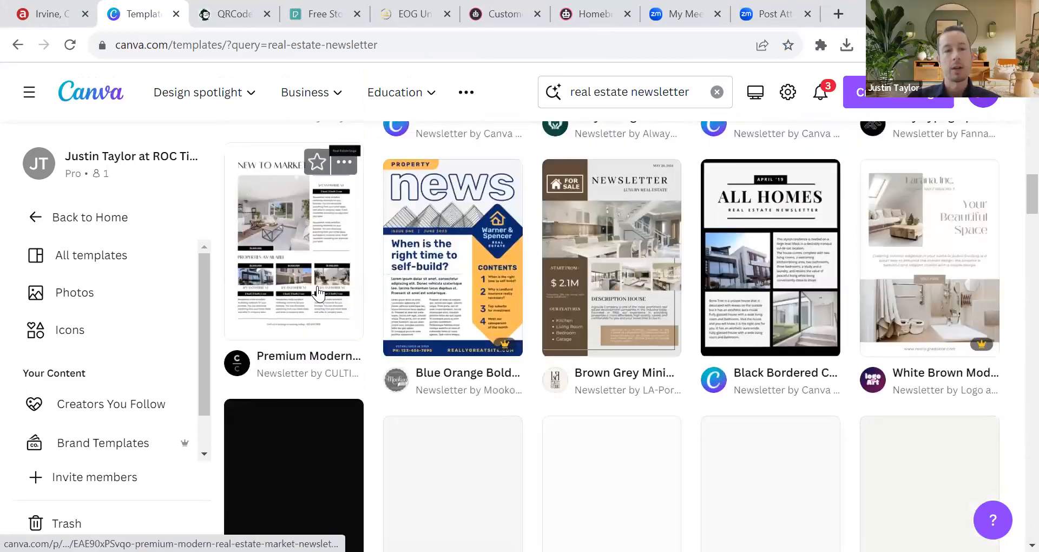
scroll(850, 246, "down", 3)
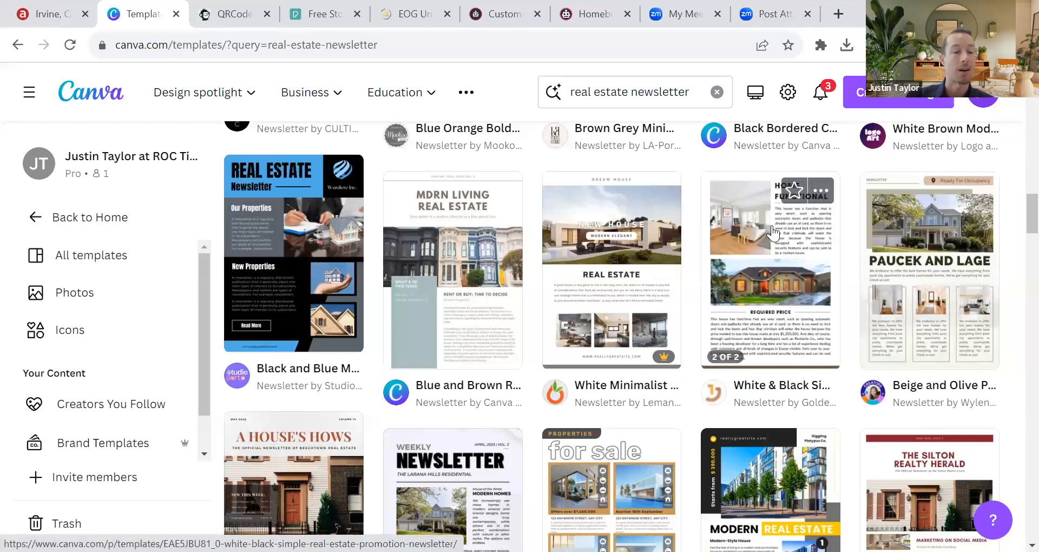
scroll(694, 308, "down", 8)
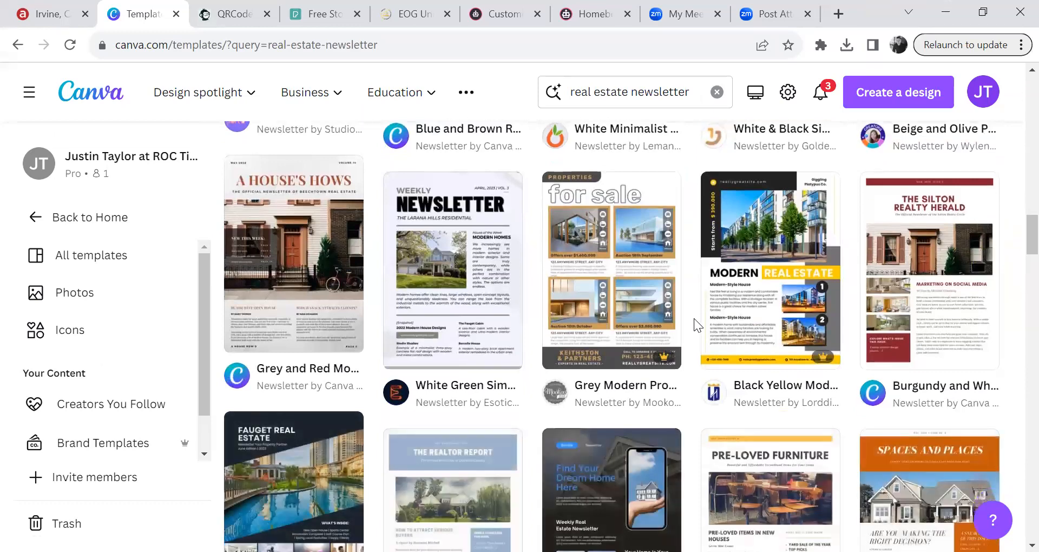
scroll(520, 317, "up", 3)
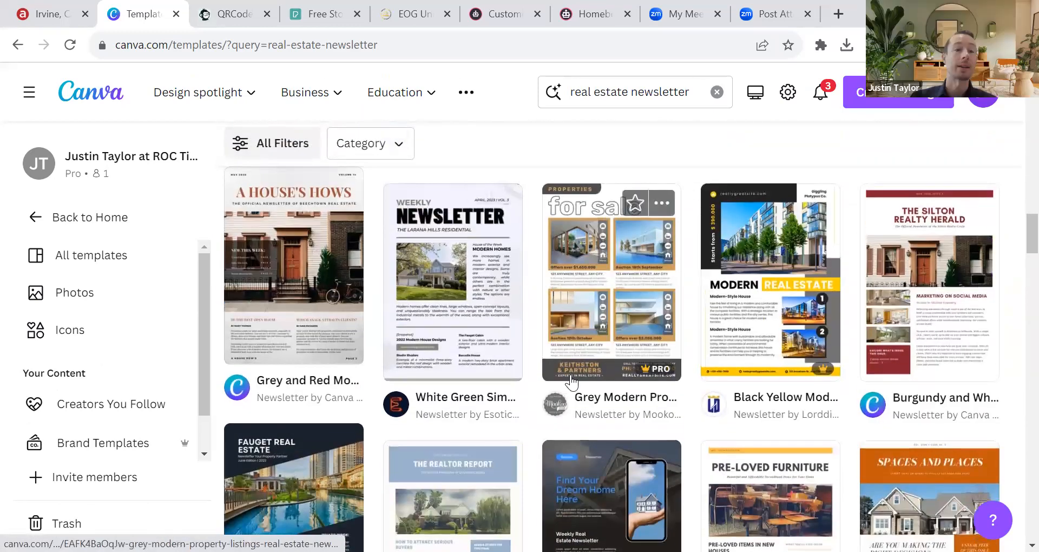
scroll(493, 351, "up", 8)
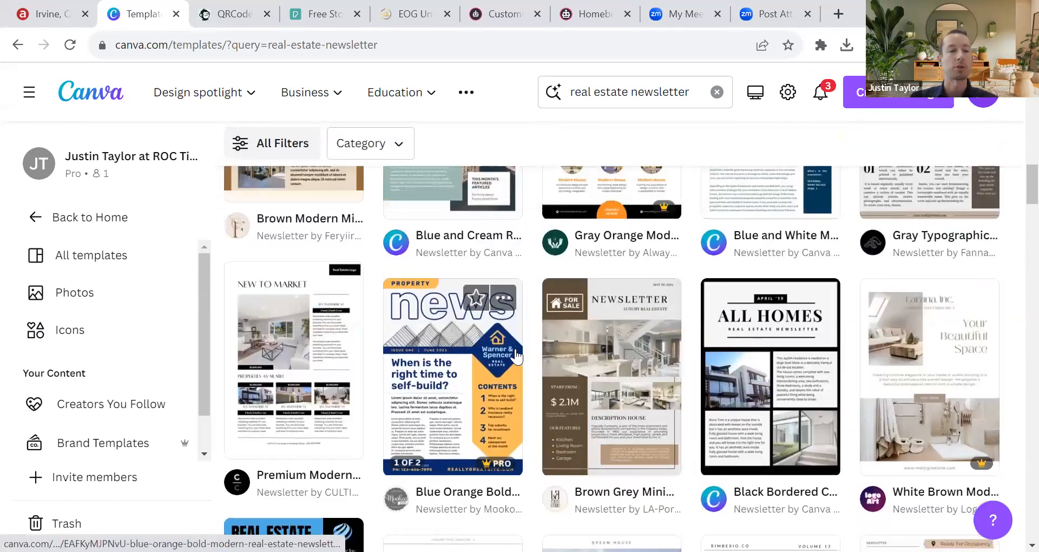
scroll(526, 360, "up", 5)
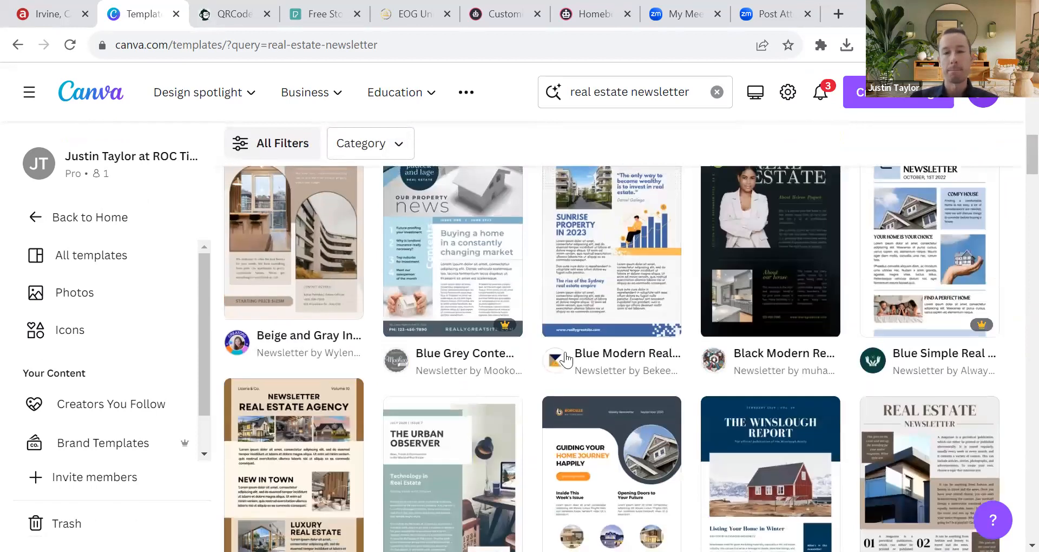
scroll(556, 234, "up", 10)
scroll(508, 246, "down", 3)
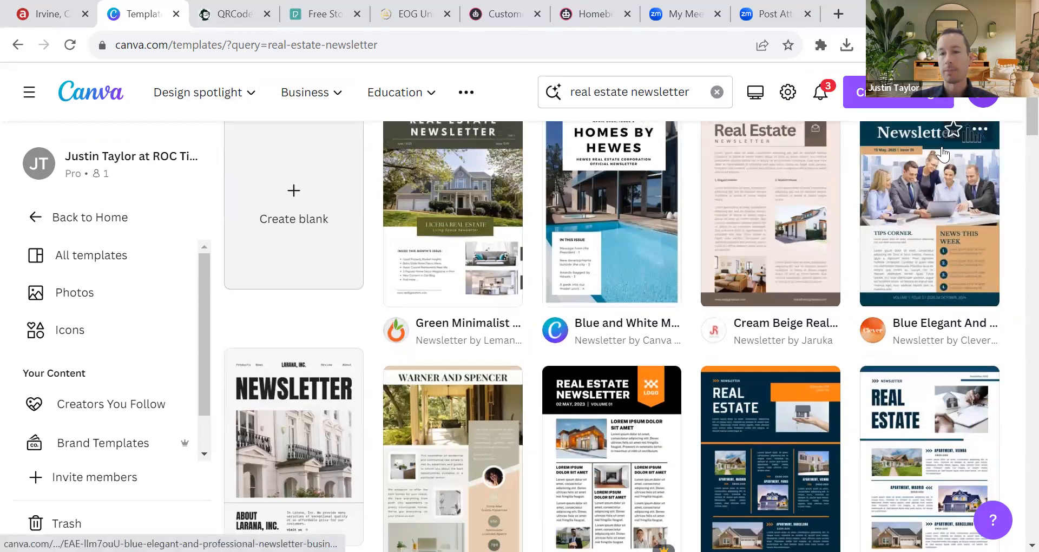
scroll(932, 313, "down", 1)
scroll(637, 377, "down", 1)
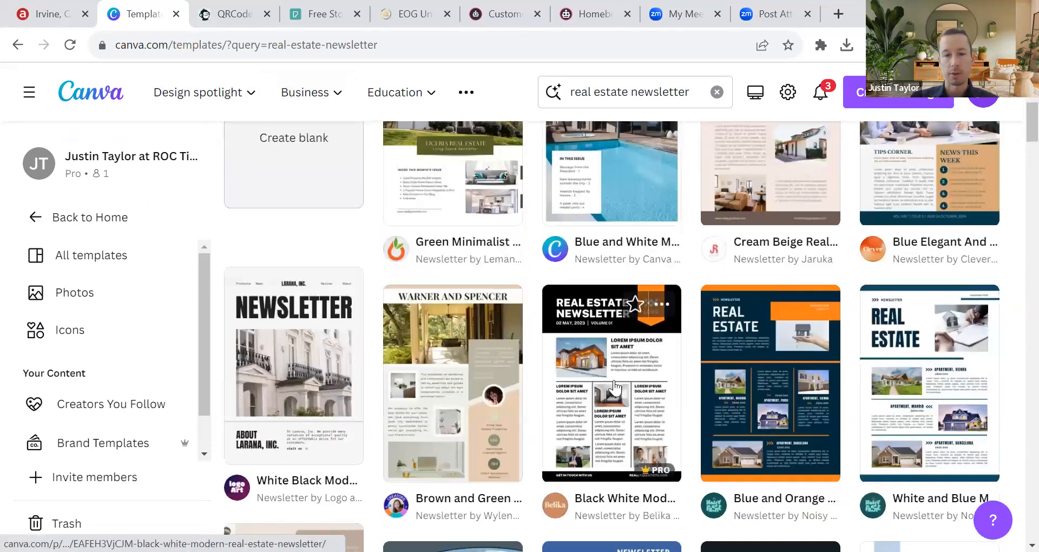
Step: Preview and open the Black White Modern template, then close it and return to the results
left_click(639, 373)
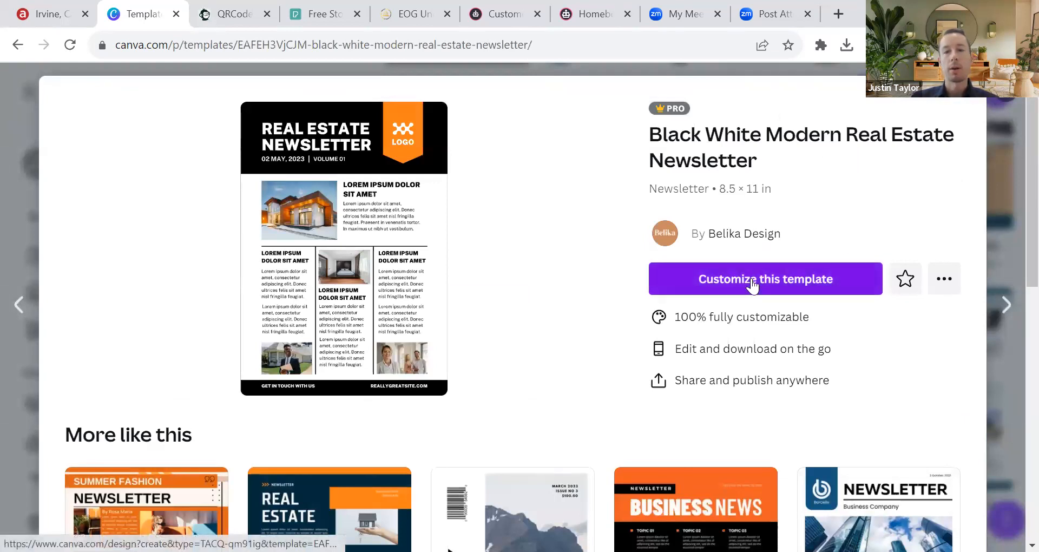
left_click(768, 267)
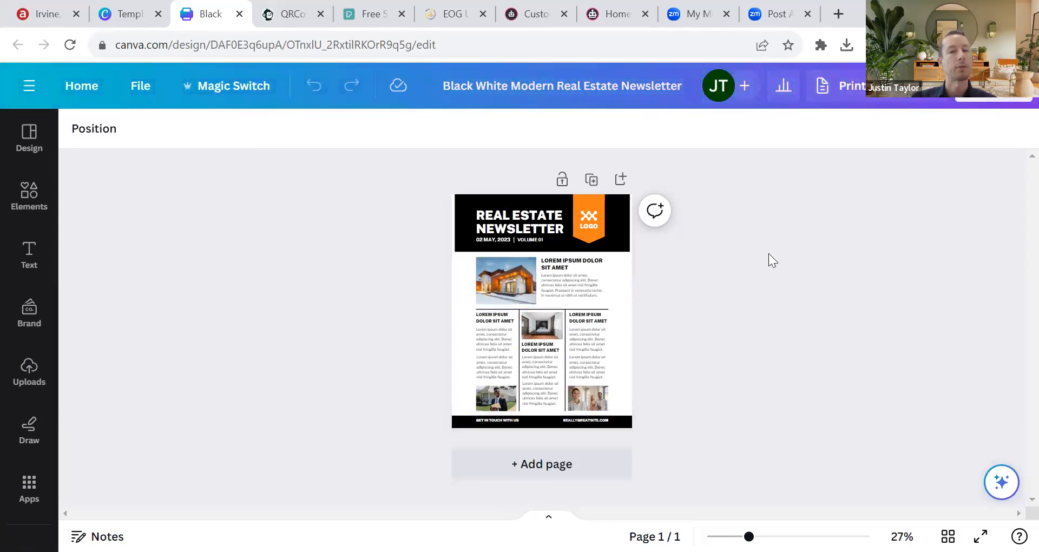
left_click(239, 13)
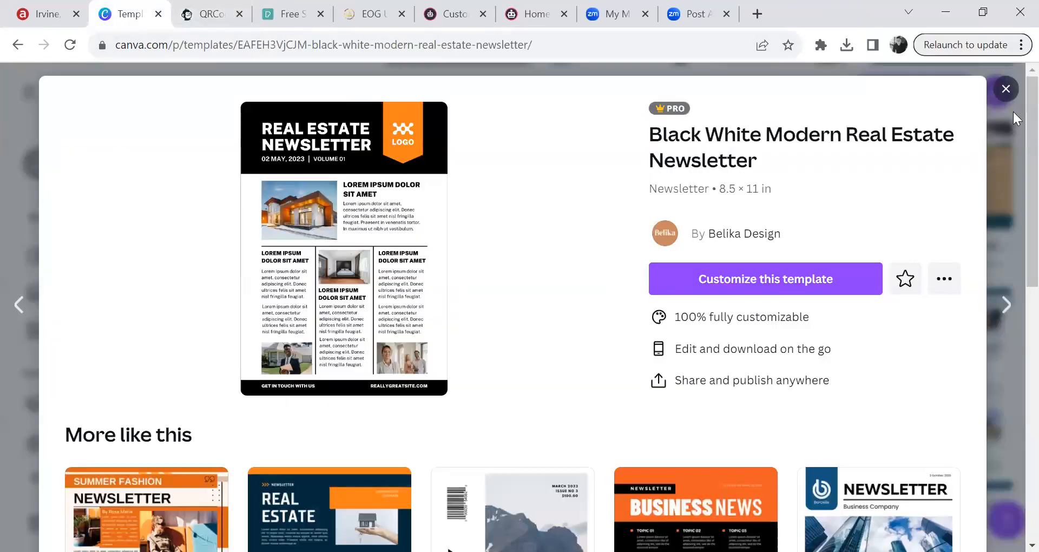
left_click(1005, 88)
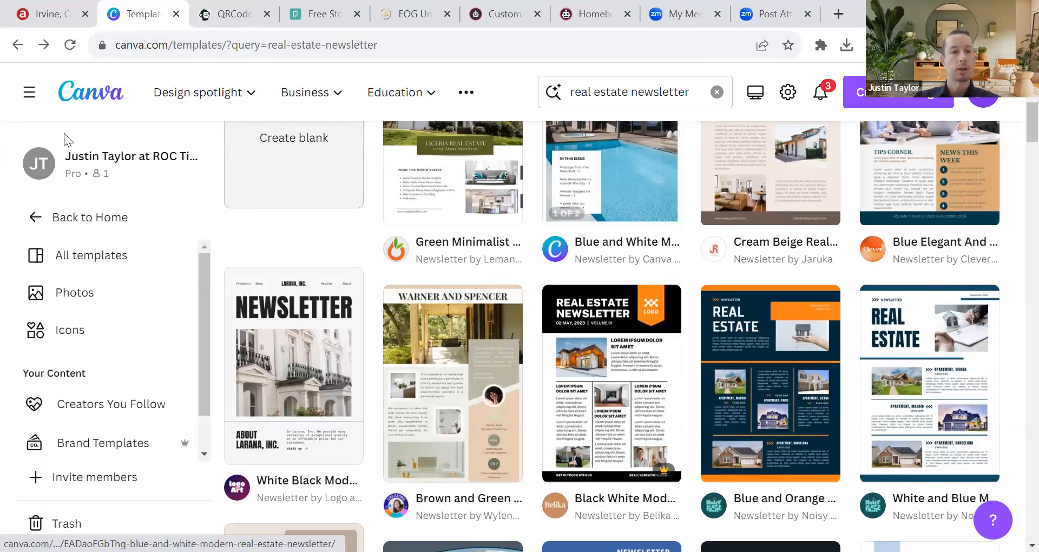
scroll(284, 379, "up", 5)
scroll(297, 379, "down", 1)
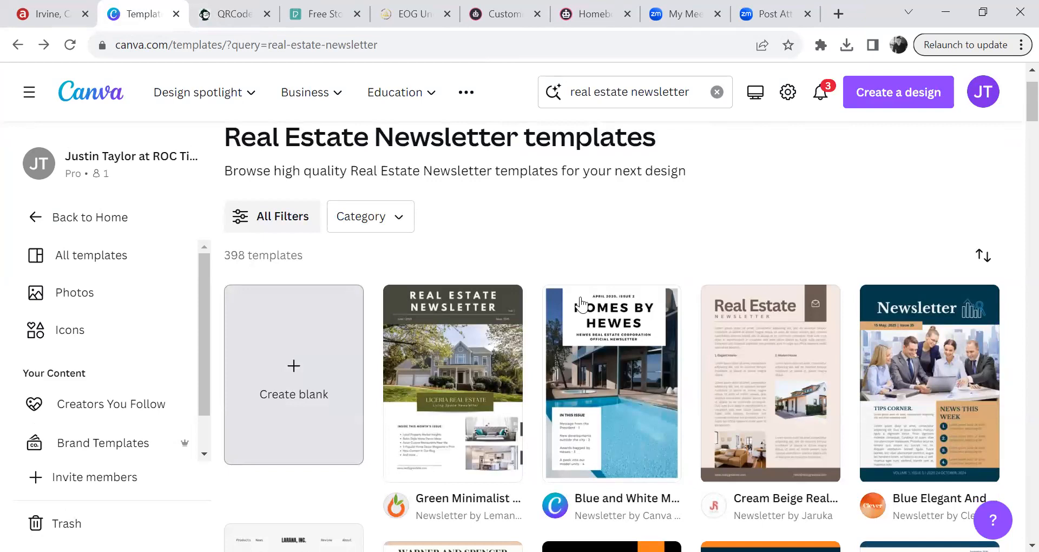
left_click(38, 216)
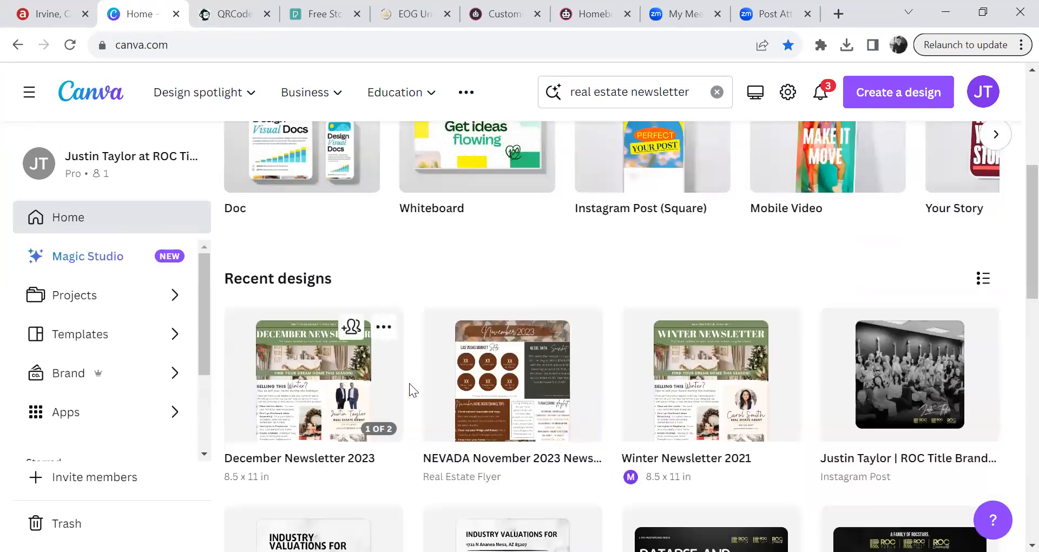
Step: Look over the QR Code Monkey site, dismissing its ad, then return to the December Newsletter design
left_click(403, 373)
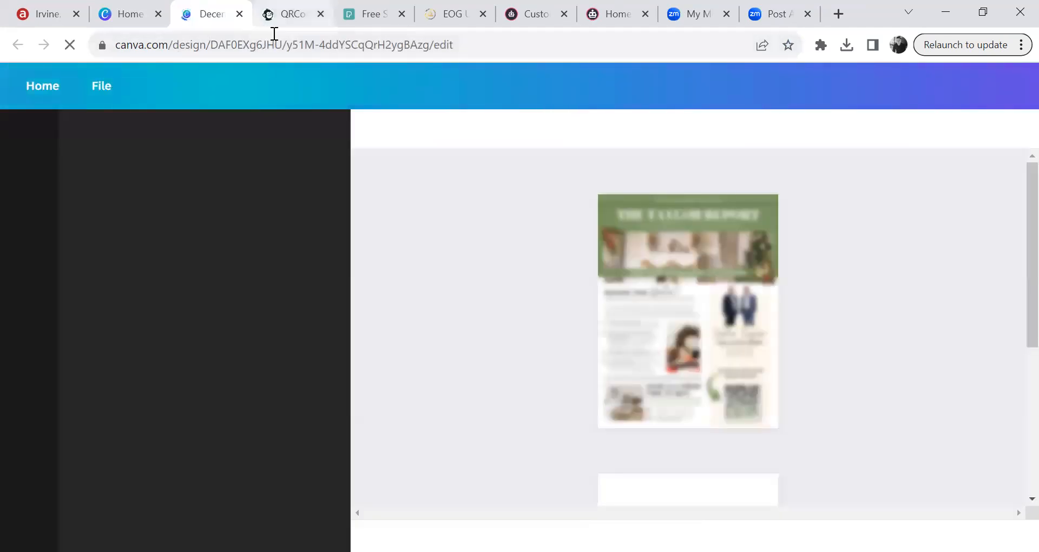
left_click(287, 15)
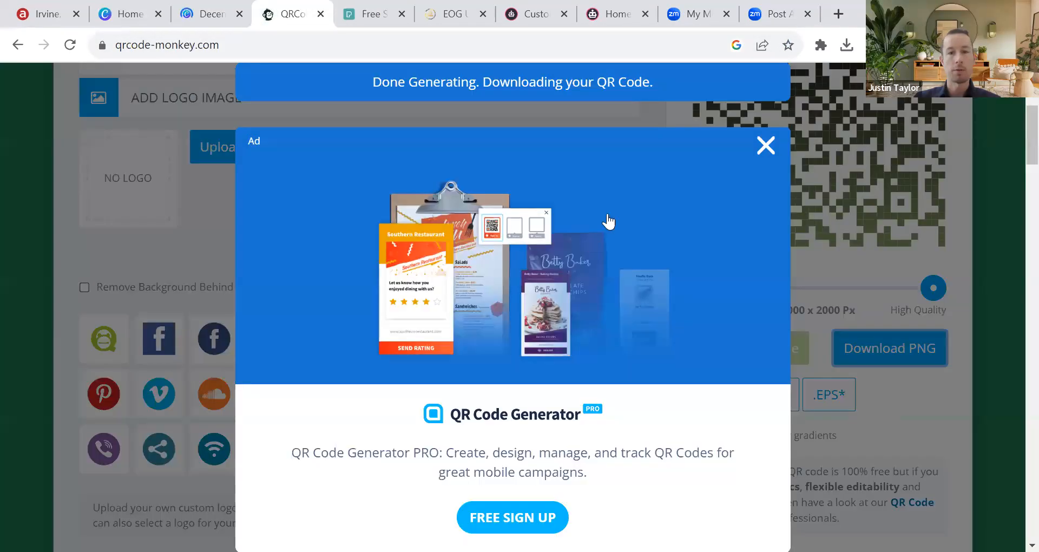
left_click(765, 145)
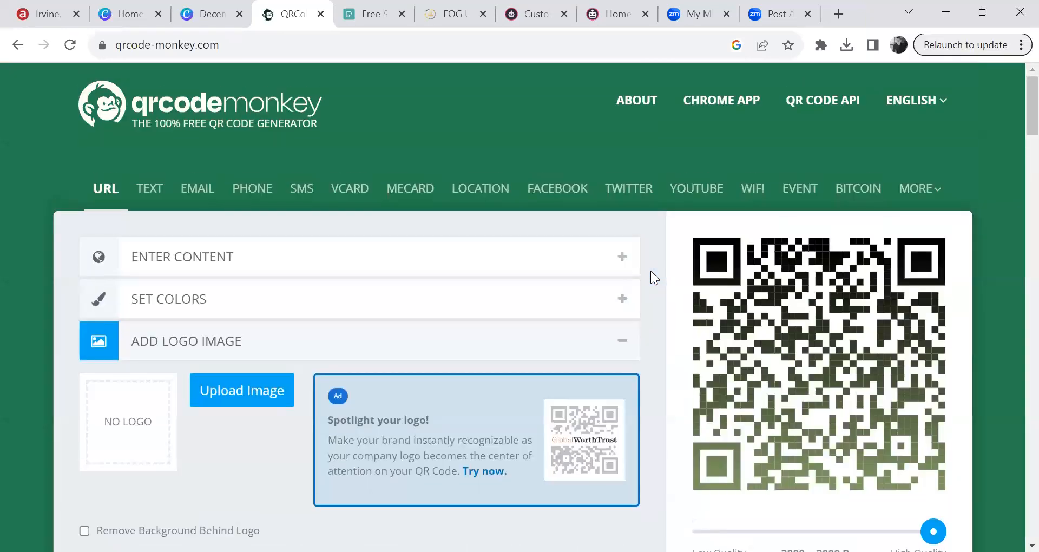
left_click(920, 101)
left_click(746, 408)
scroll(746, 408, "down", 5)
scroll(656, 258, "up", 5)
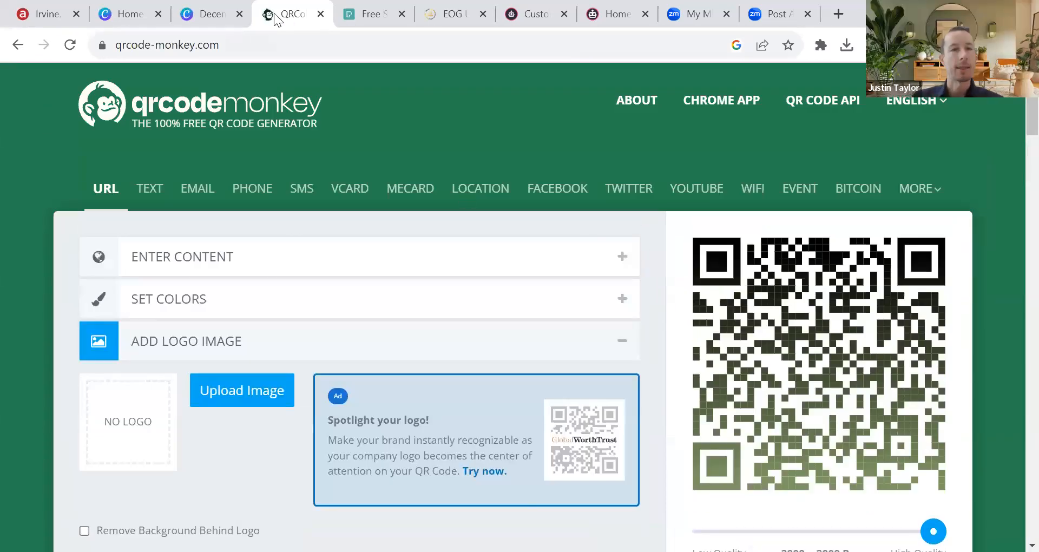
left_click(204, 16)
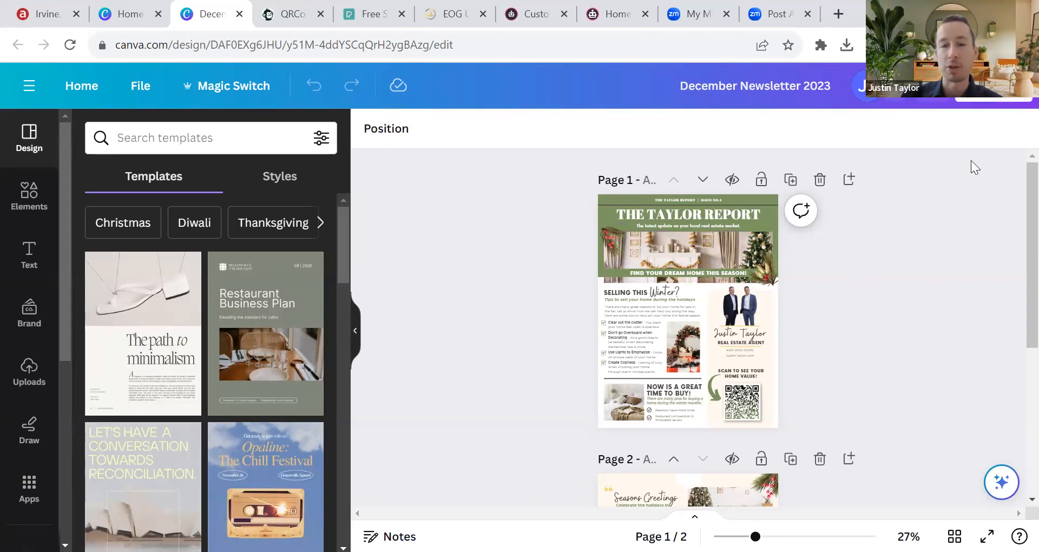
Step: Open the newsletter's Download settings and review the file types, then close them to view the pages
left_click(991, 102)
scroll(953, 271, "down", 1)
scroll(952, 276, "down", 2)
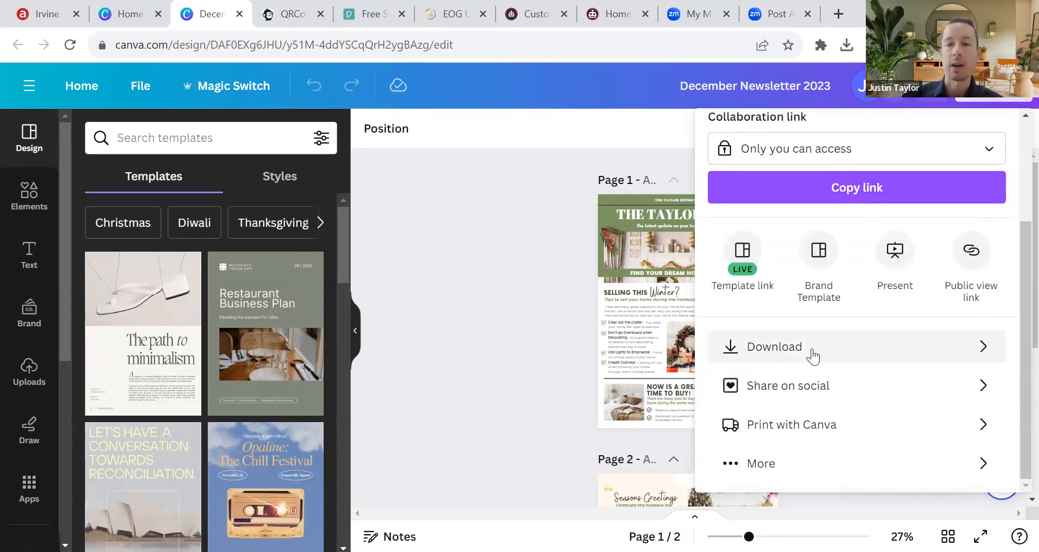
left_click(814, 356)
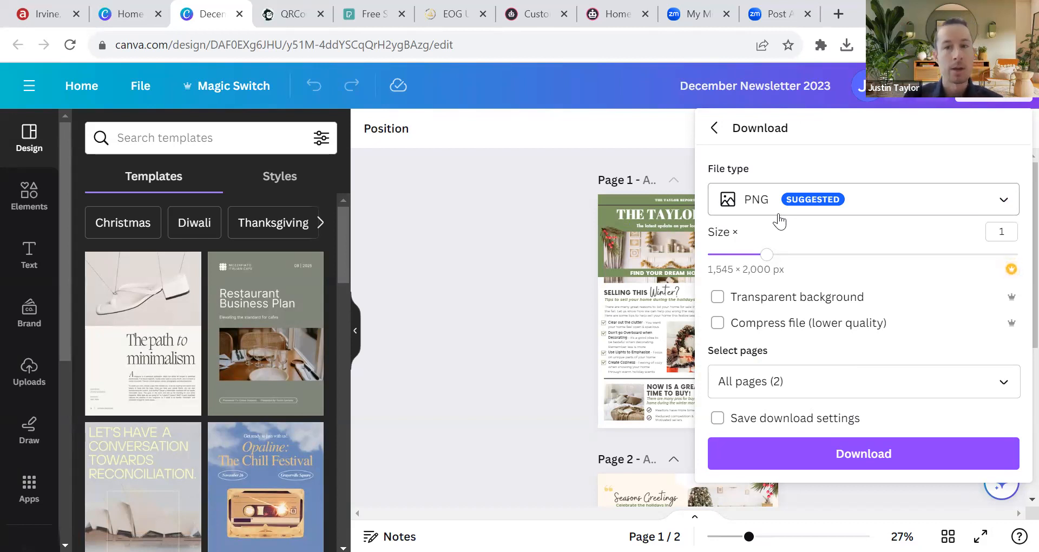
left_click(809, 204)
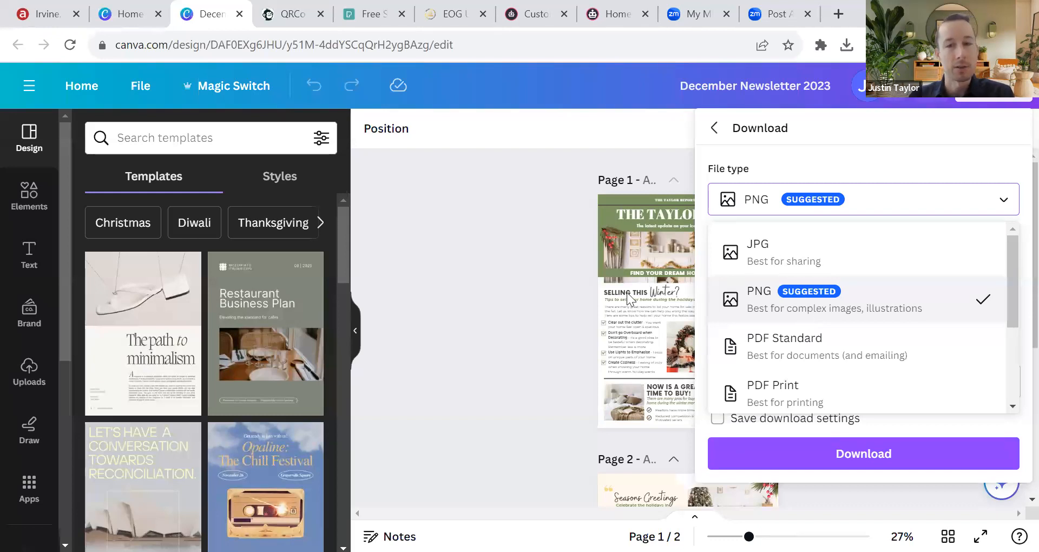
left_click(561, 263)
scroll(658, 217, "down", 5)
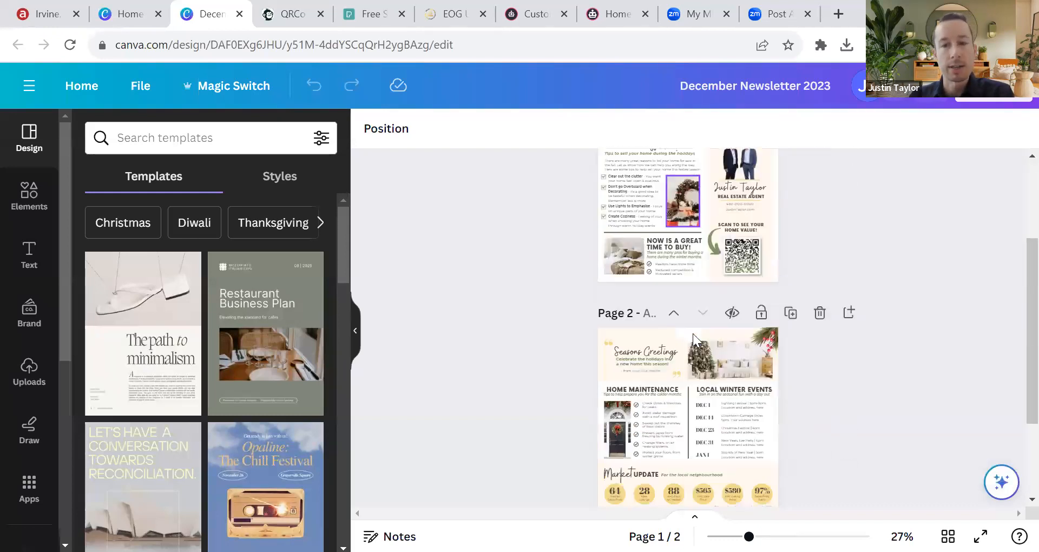
scroll(696, 404, "up", 5)
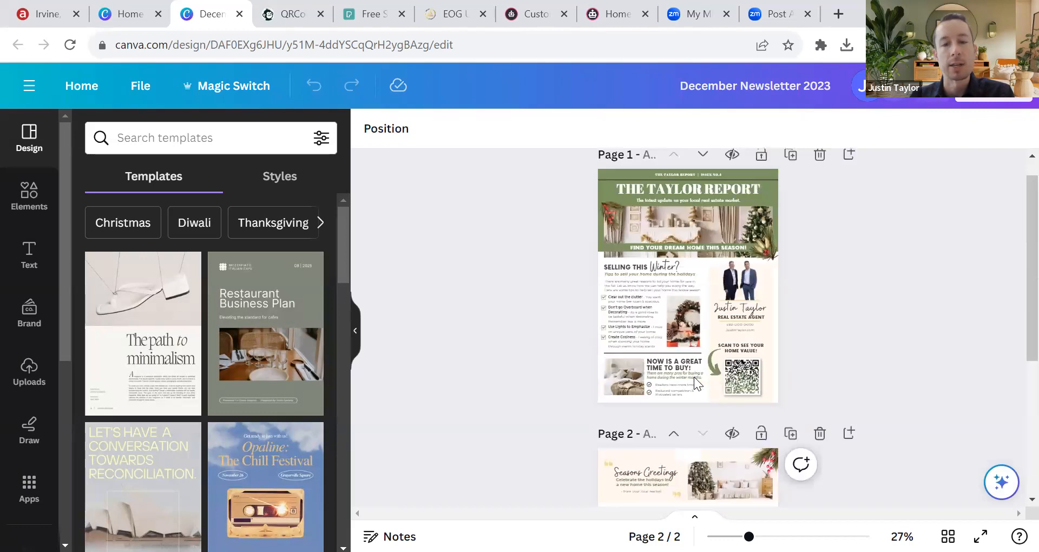
Step: Download only Page 1 as a PNG image
left_click(975, 103)
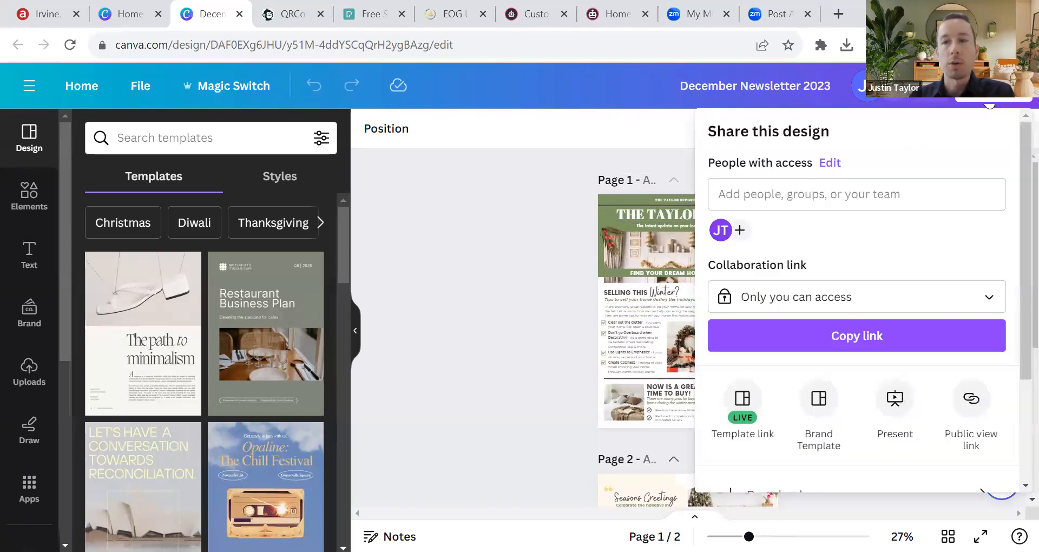
scroll(839, 346, "down", 3)
left_click(792, 351)
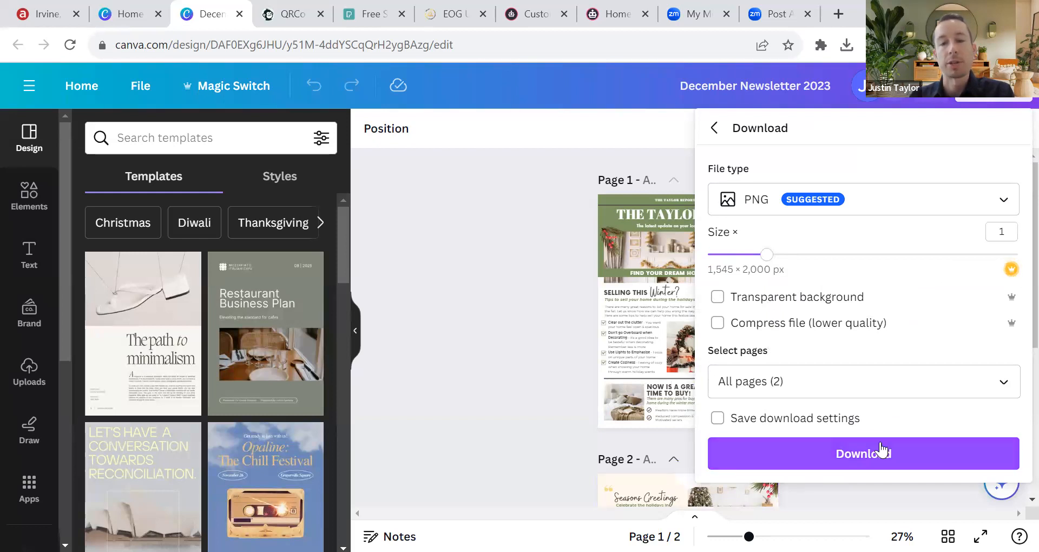
left_click(1004, 383)
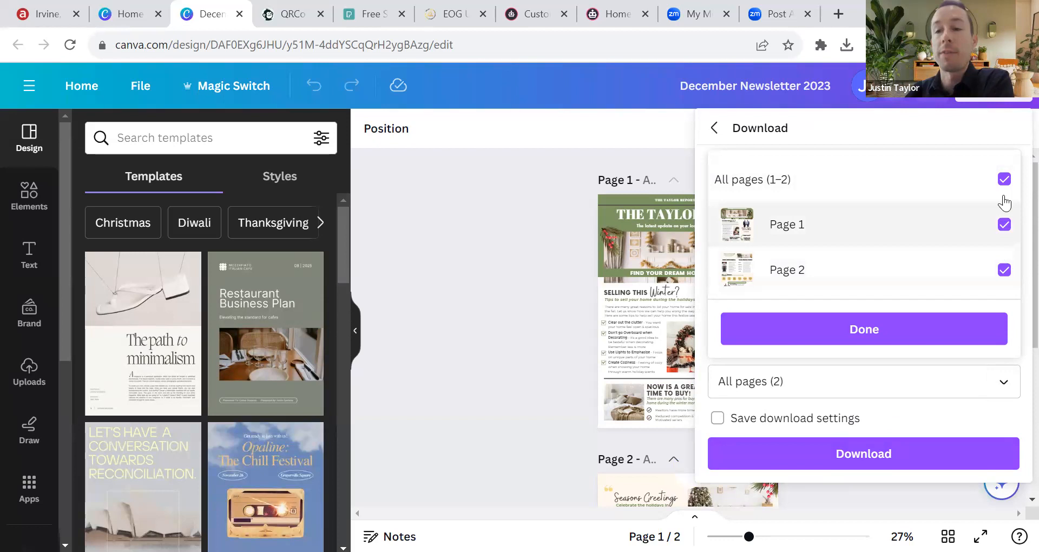
left_click(1005, 179)
left_click(990, 227)
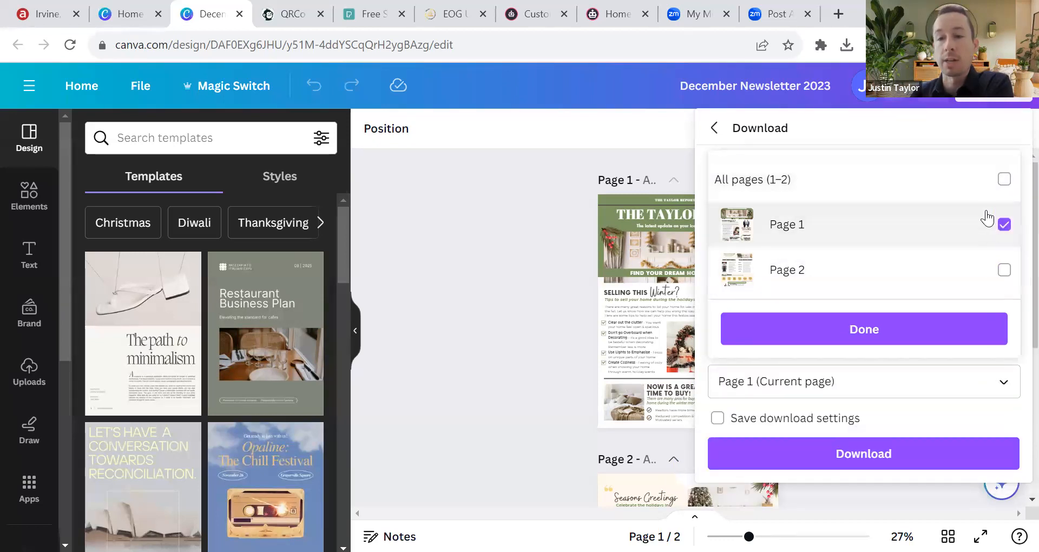
left_click(853, 338)
left_click(861, 455)
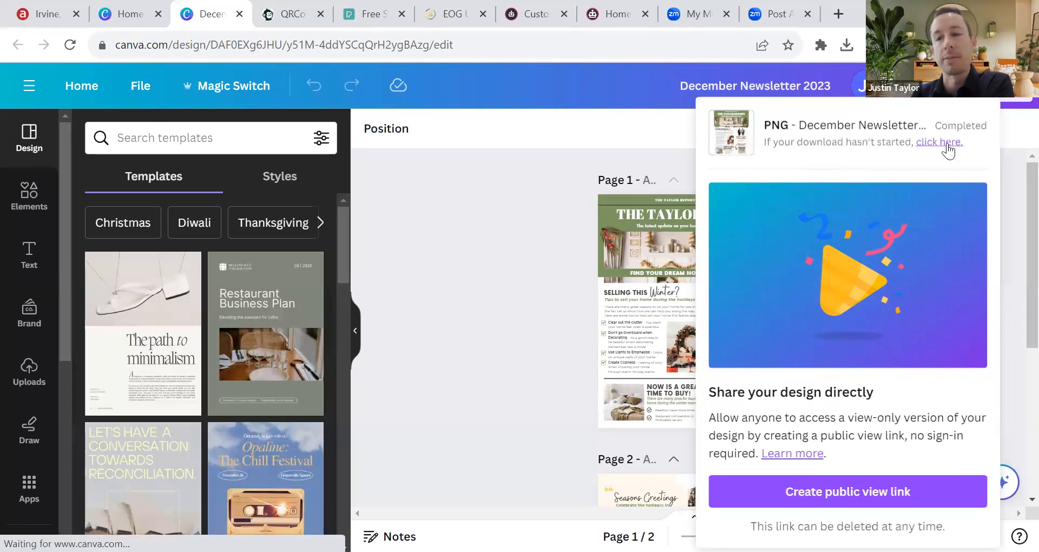
Step: In Download settings, choose PDF Print as the file type with Flatten PDF ticked
left_click(1000, 91)
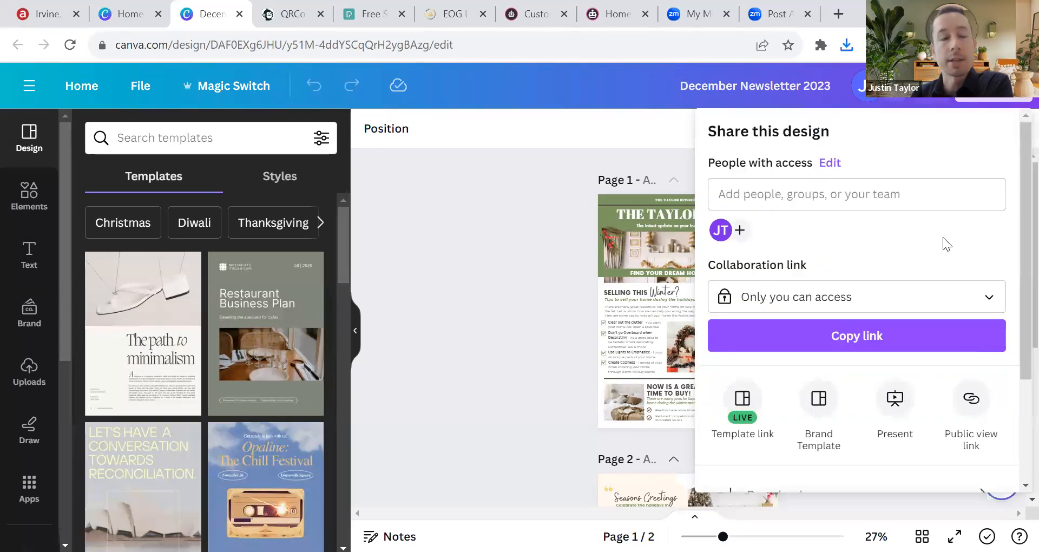
scroll(904, 331, "down", 1)
scroll(888, 332, "down", 2)
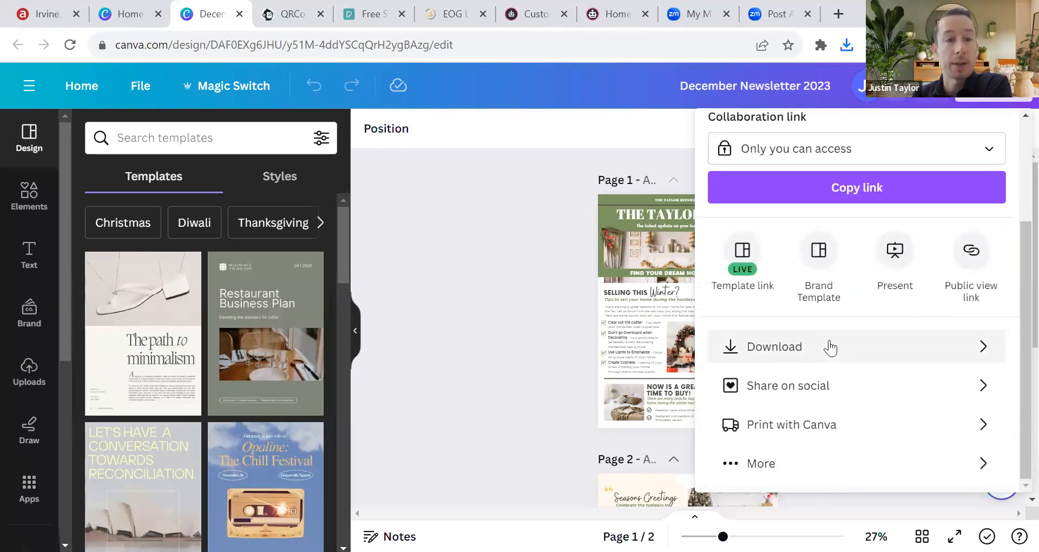
left_click(830, 347)
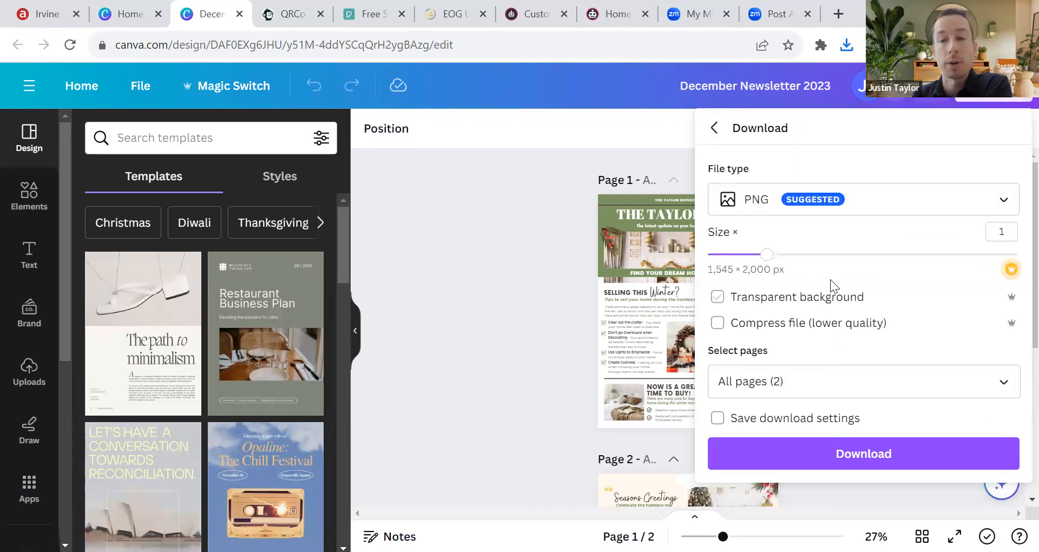
left_click(876, 202)
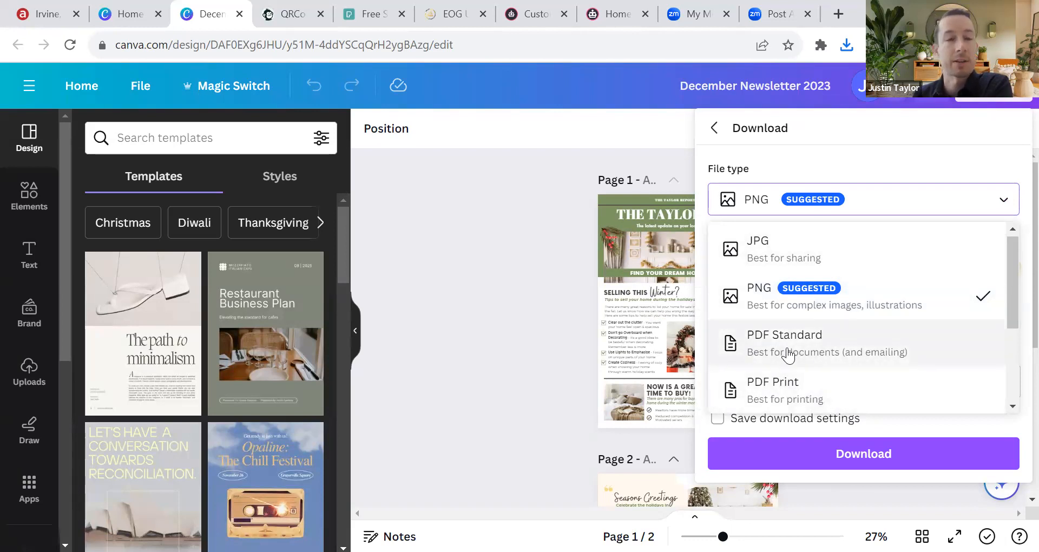
left_click(826, 400)
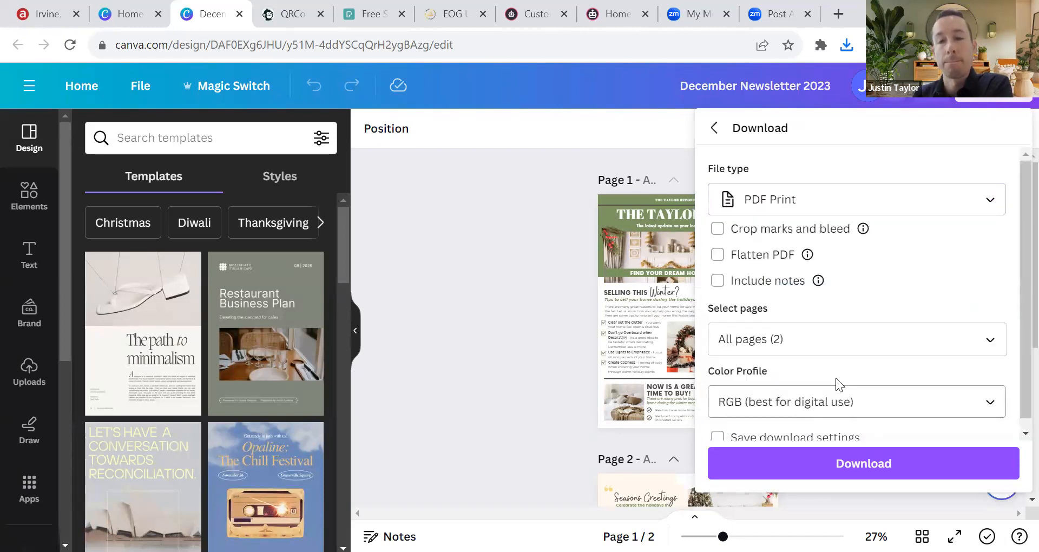
left_click(746, 264)
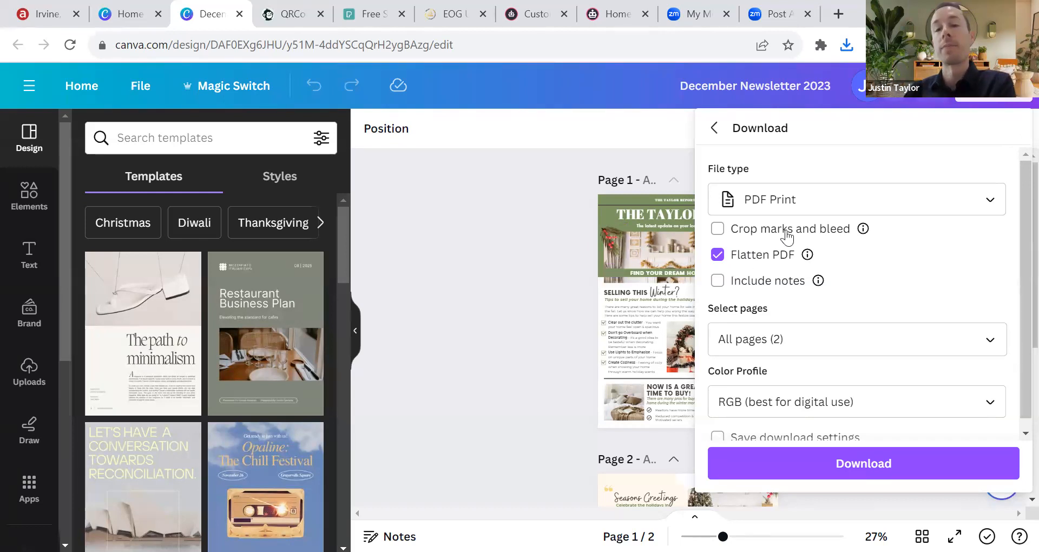
Step: Set the colour profile to CMYK and start the PDF Print download
scroll(833, 352, "down", 1)
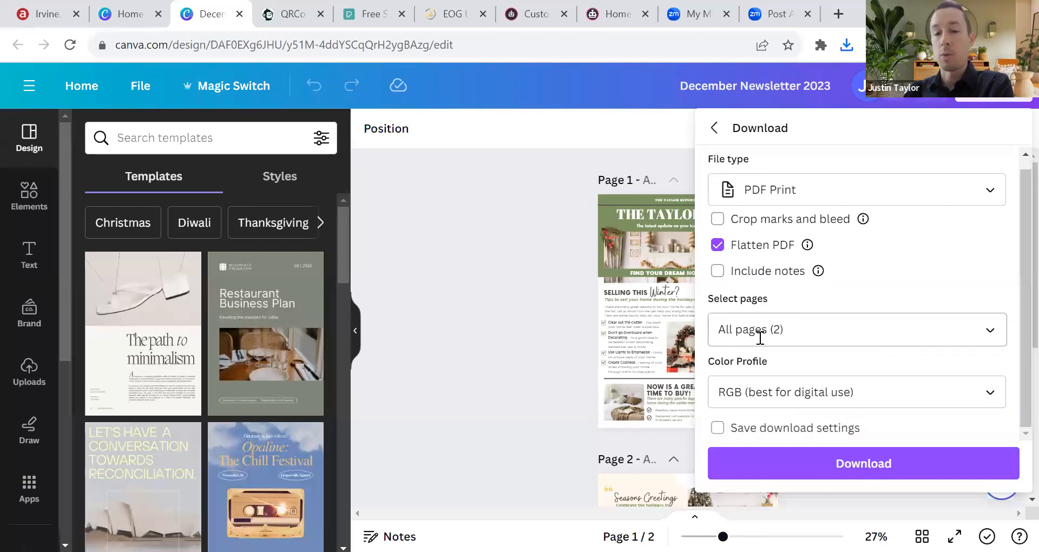
left_click(905, 400)
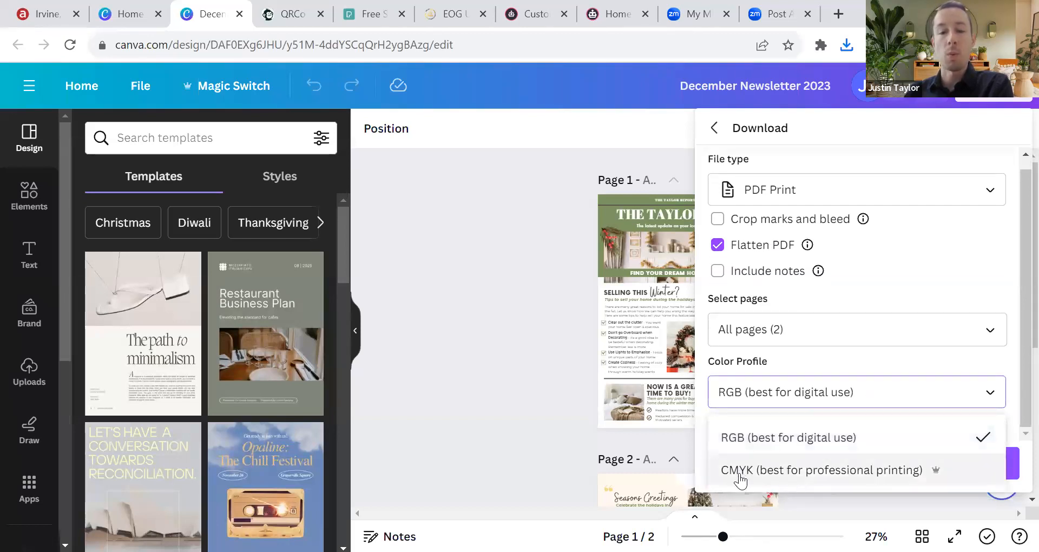
left_click(814, 477)
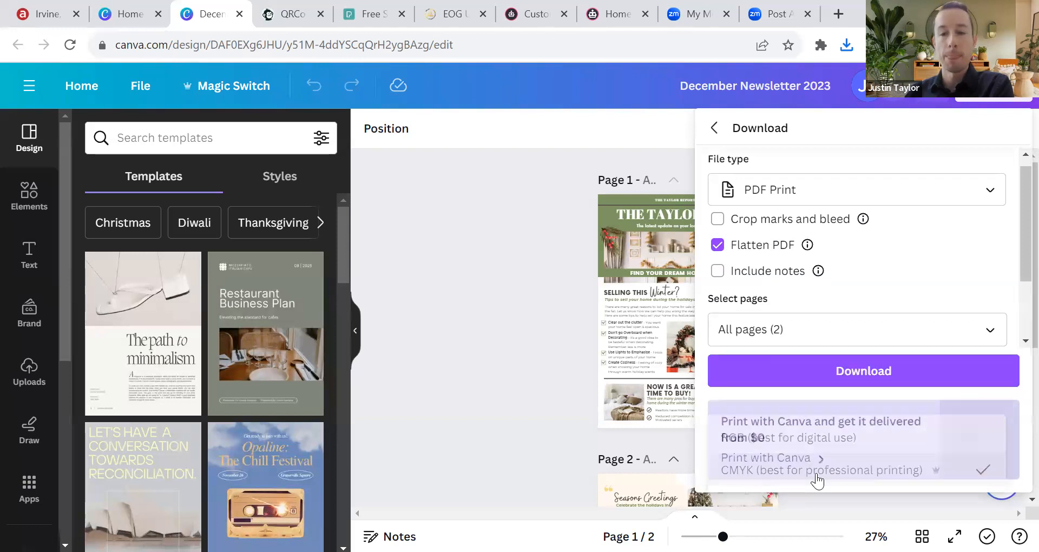
left_click(832, 368)
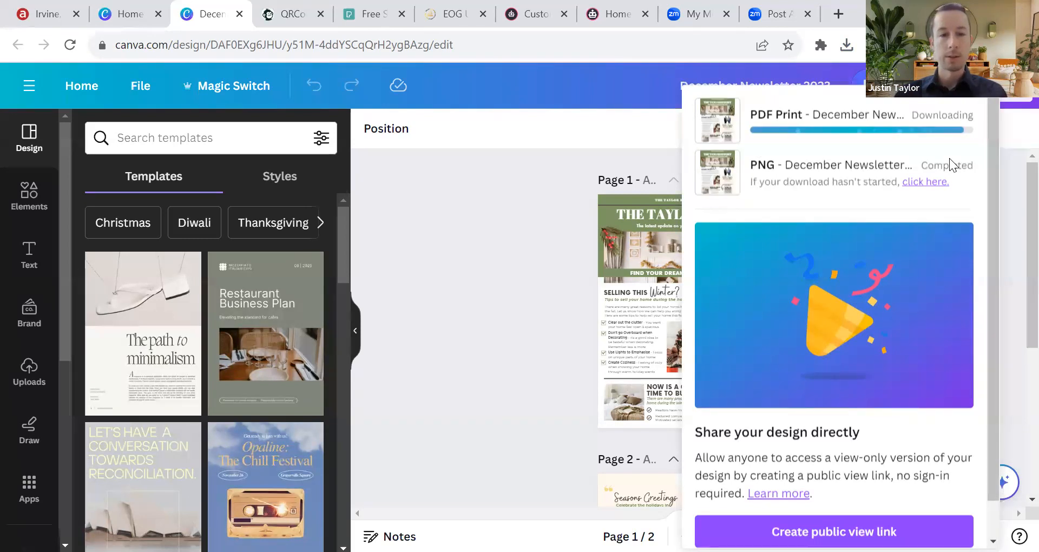
Step: Reopen Share, enter Download, then go back to the Share this design panel
left_click(991, 103)
scroll(978, 178, "down", 3)
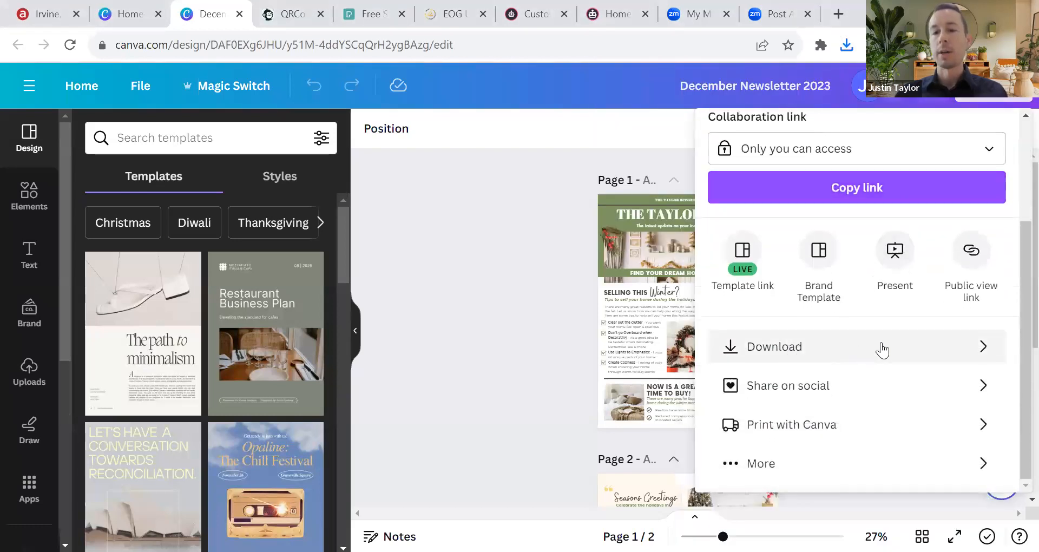
left_click(879, 356)
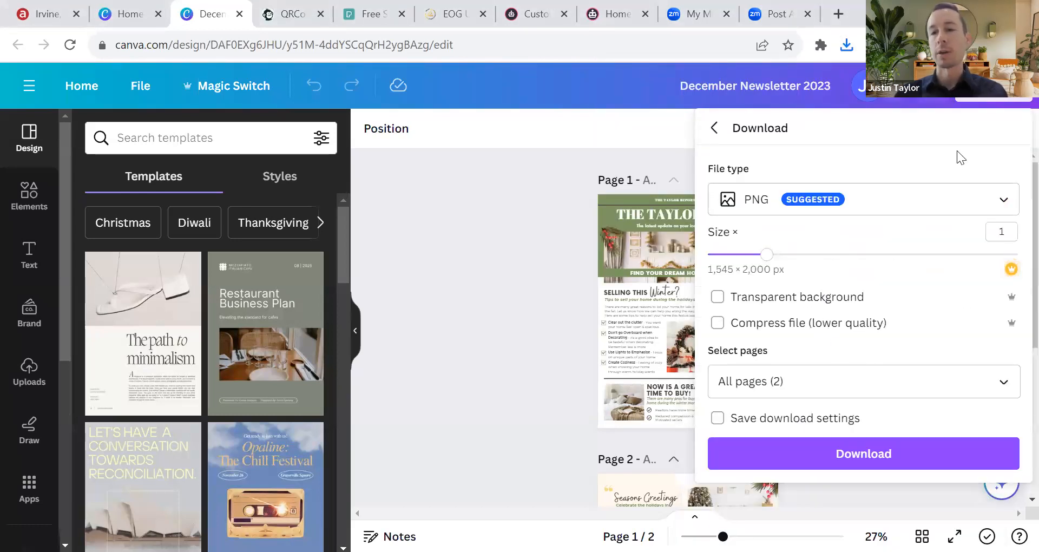
left_click(714, 128)
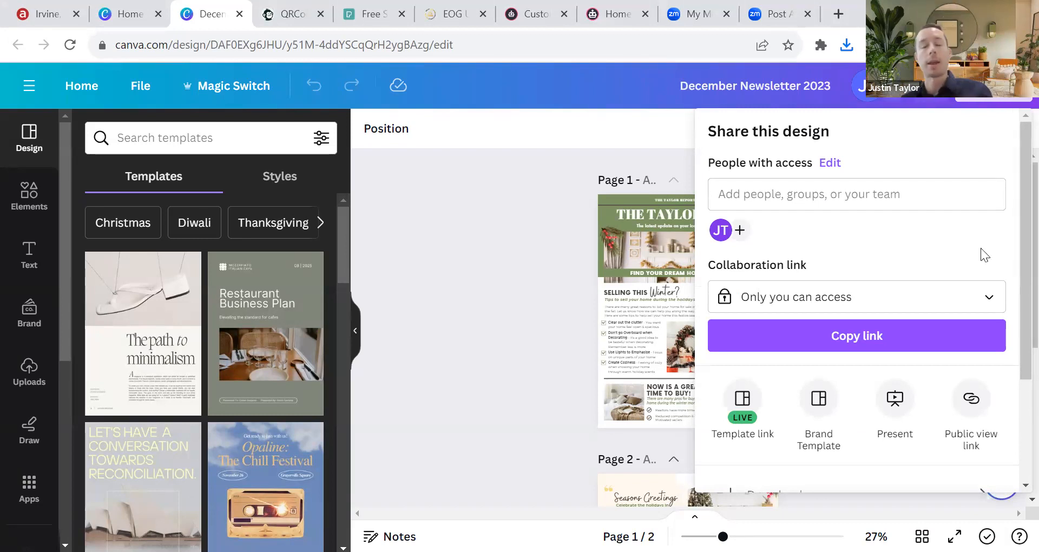
scroll(927, 320, "down", 3)
scroll(893, 357, "up", 3)
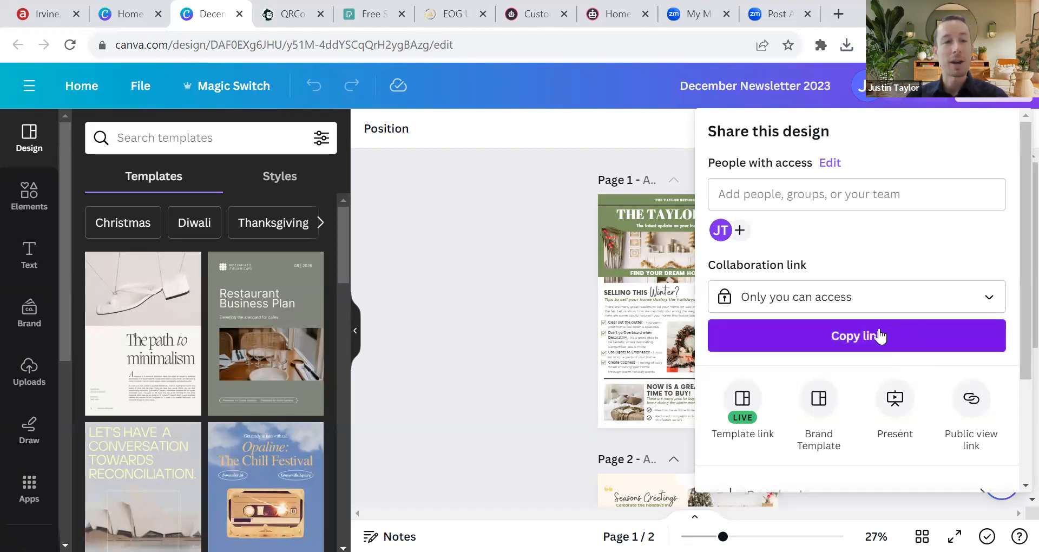
Step: Switch to the EOG University tab and scroll through its training schedule and back up
left_click(432, 20)
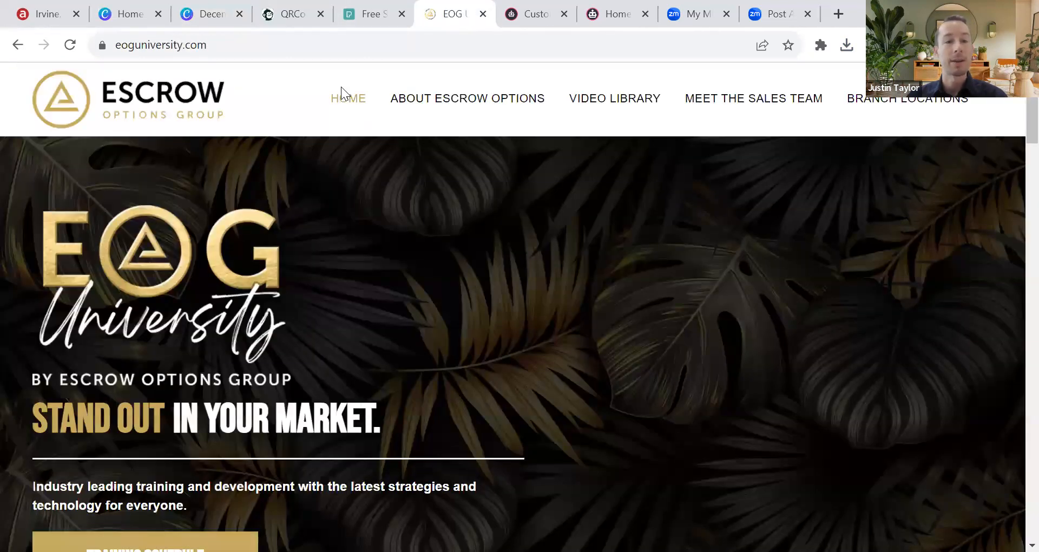
scroll(341, 412, "down", 10)
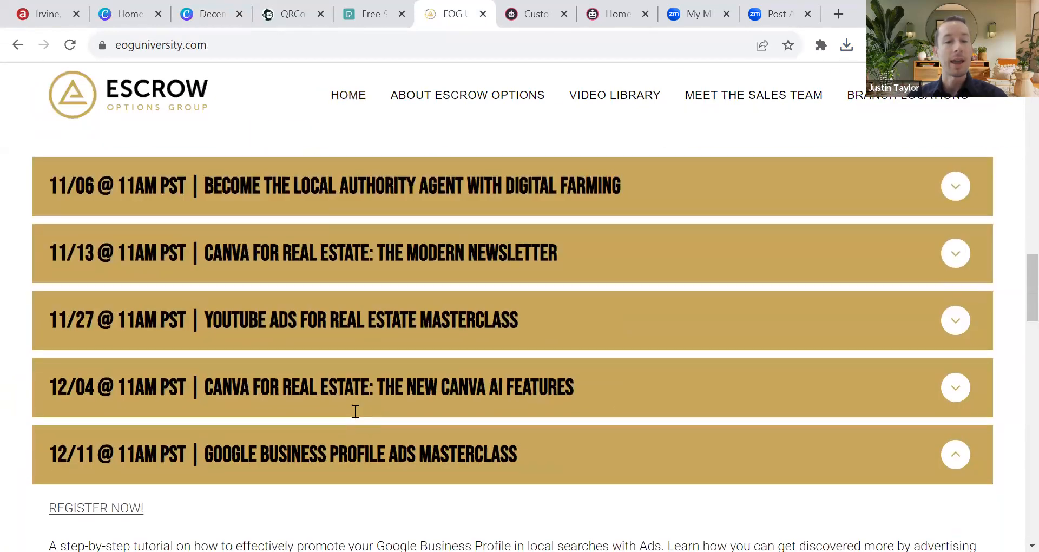
scroll(365, 394, "up", 10)
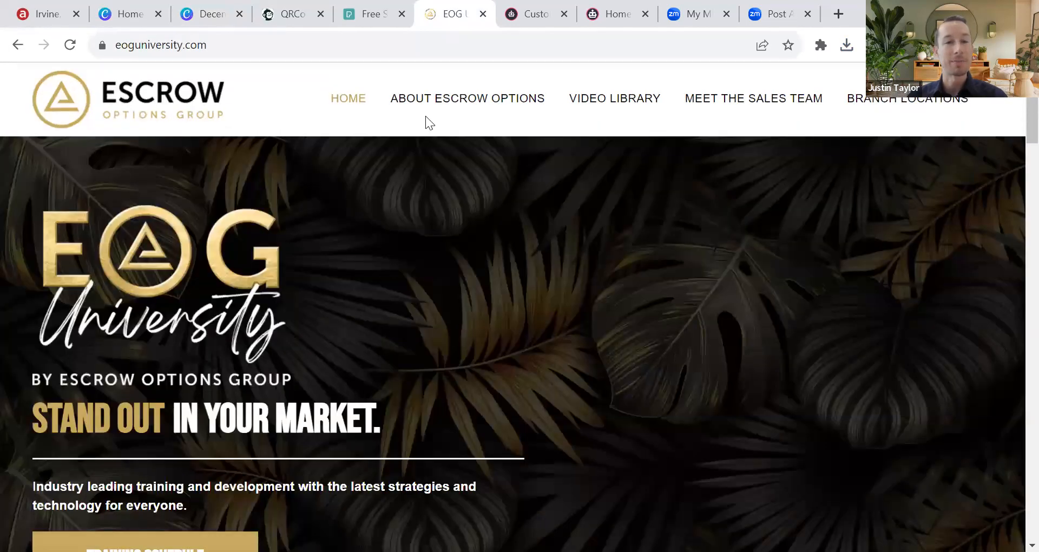